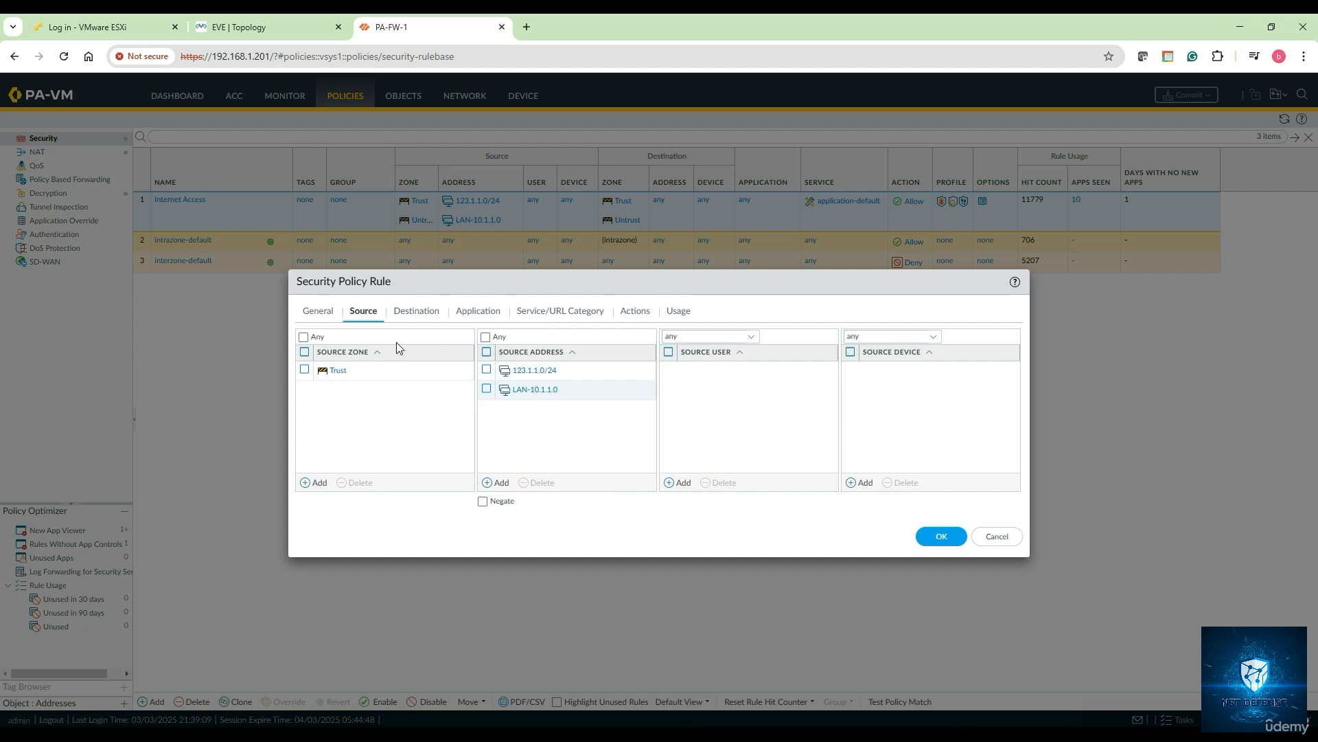
# - Delete 123.1.1.0/24 from the Internet Access rule's sources, keeping only LAN-10.1.1.0
pyautogui.click(415, 311)
pyautogui.click(370, 312)
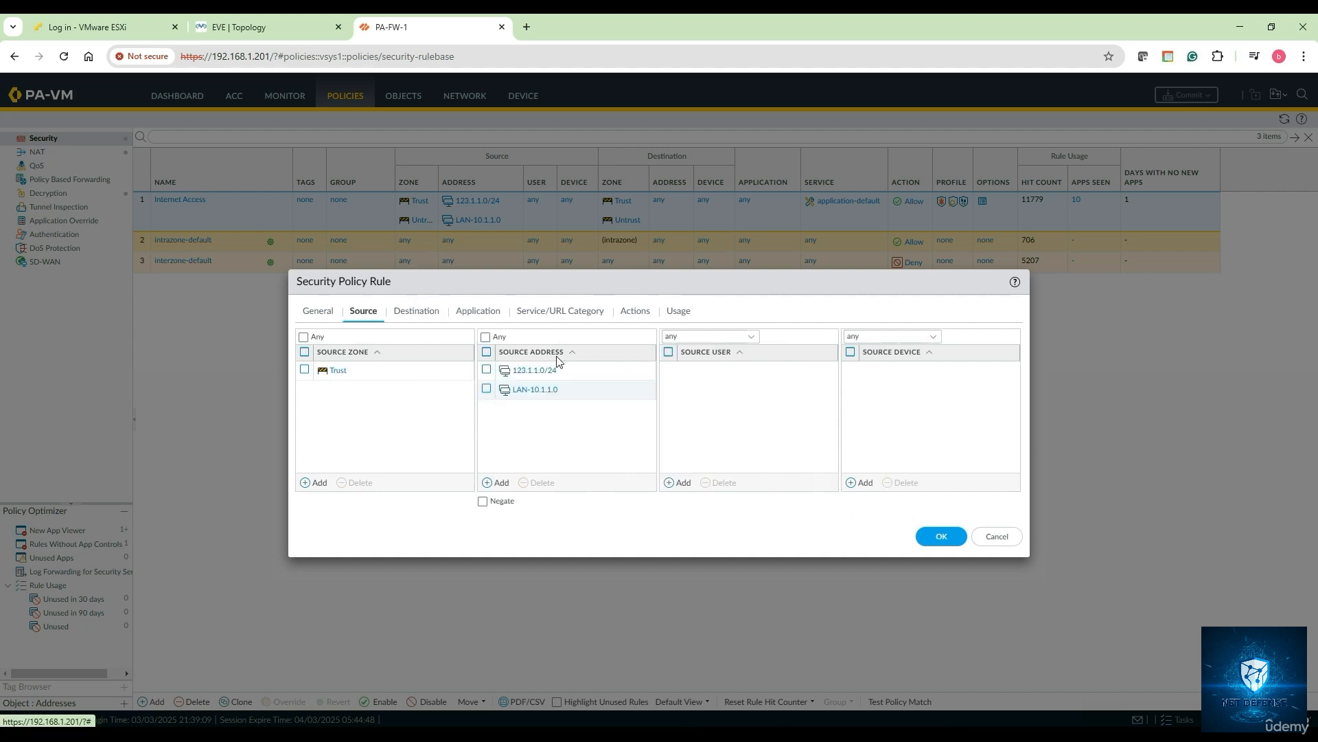
pyautogui.click(486, 369)
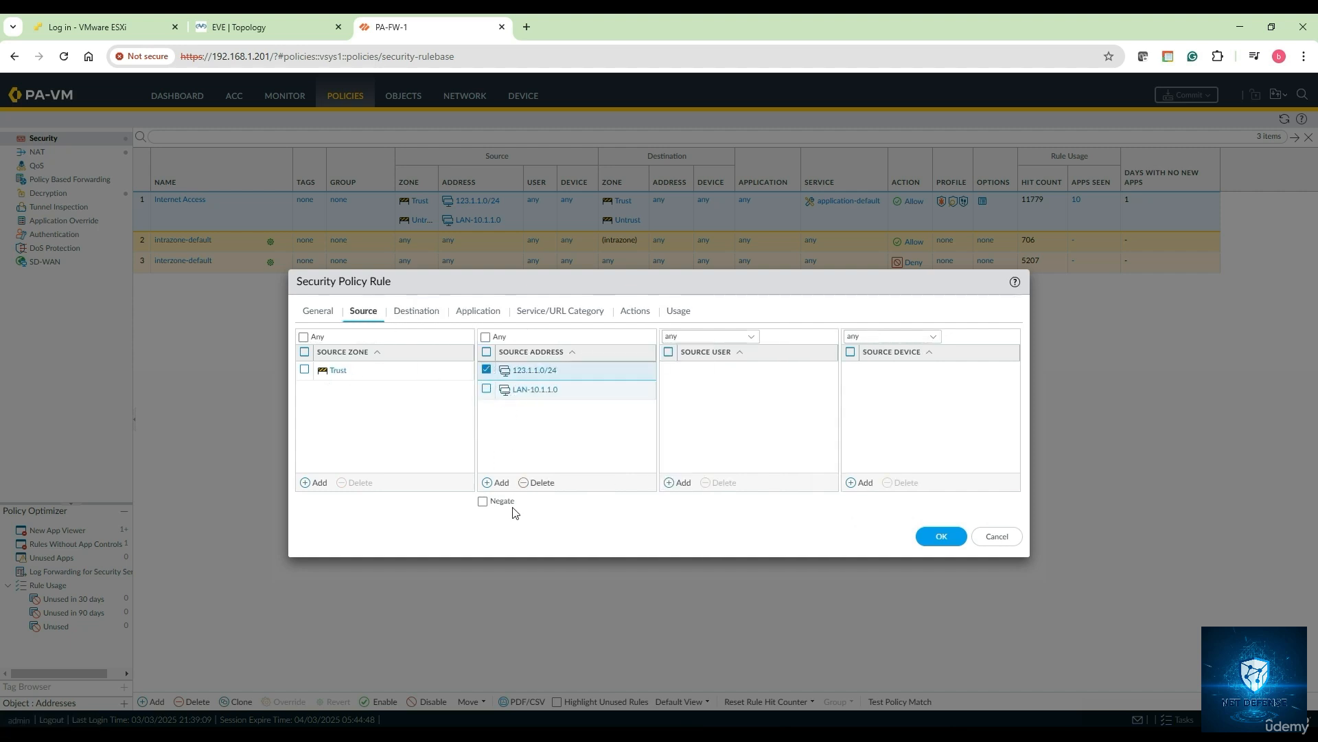
pyautogui.click(539, 482)
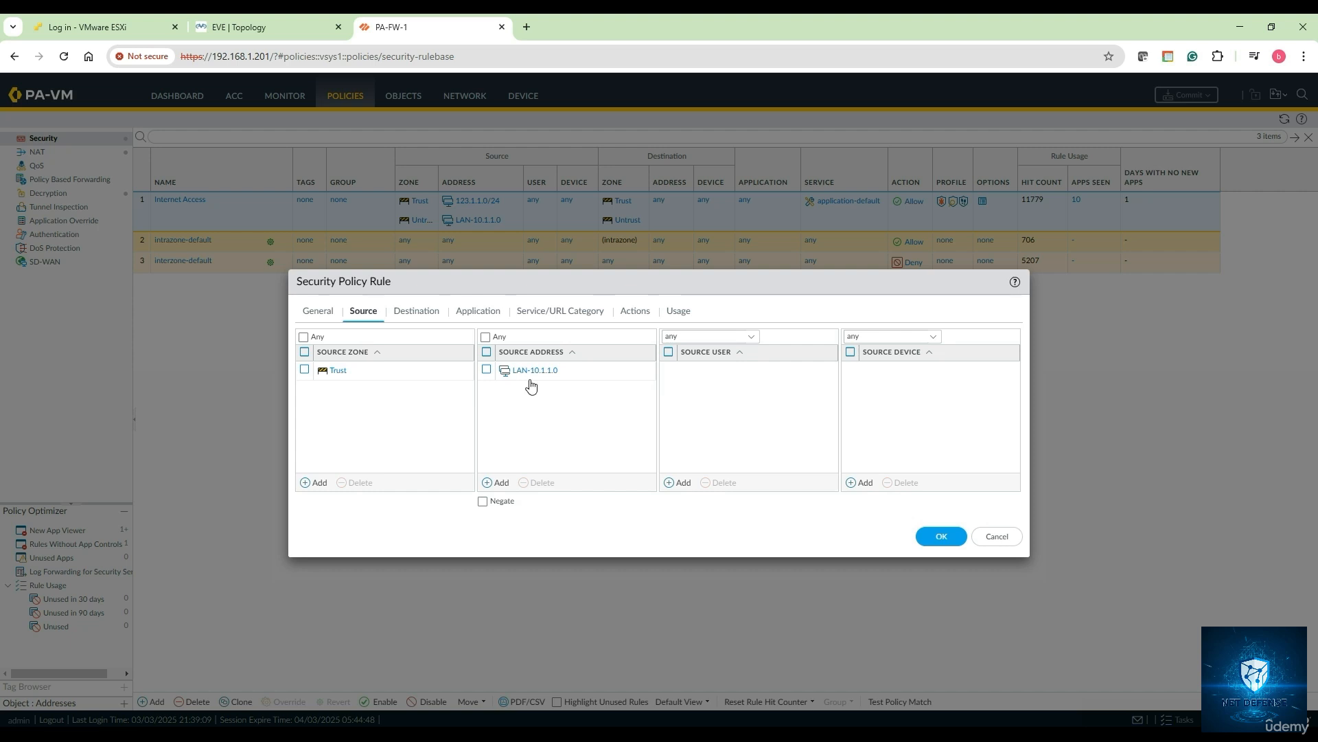
# - Review the rule's destination, application, service/URL category and action tabs, then save it
pyautogui.click(411, 316)
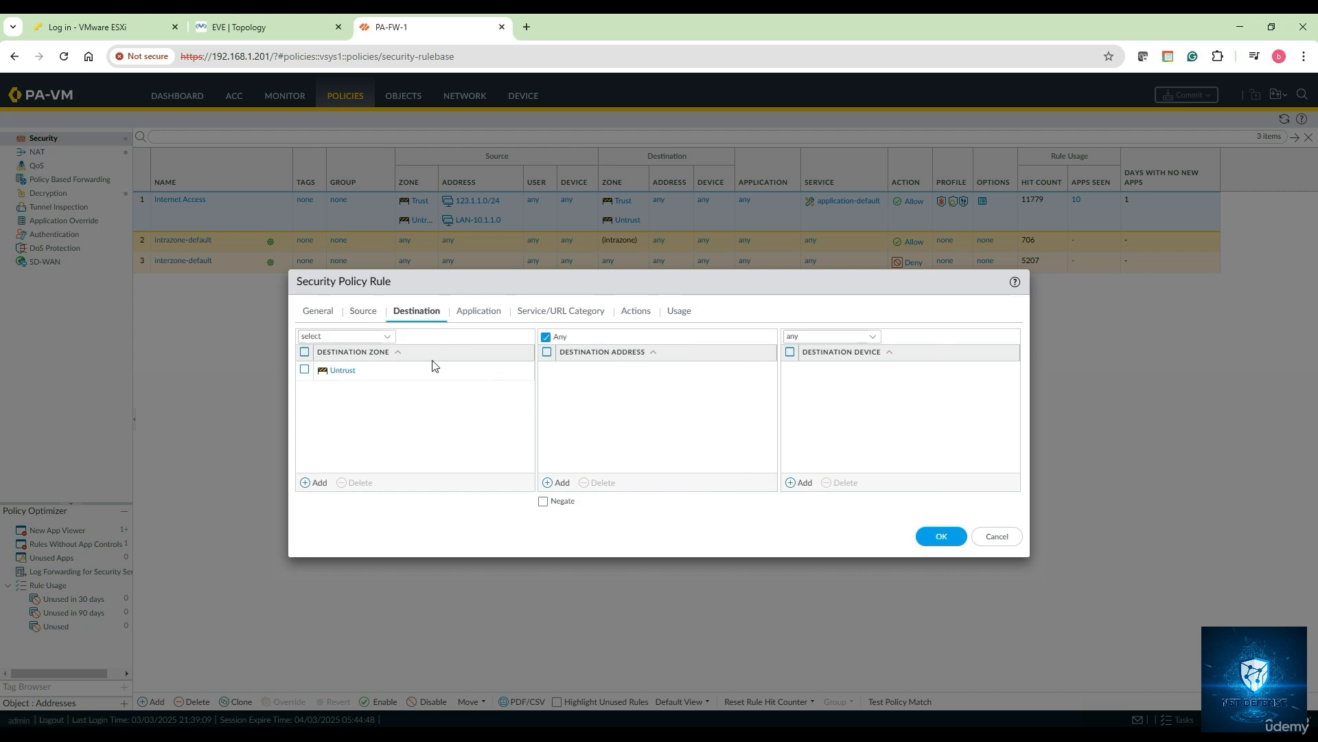
pyautogui.click(483, 320)
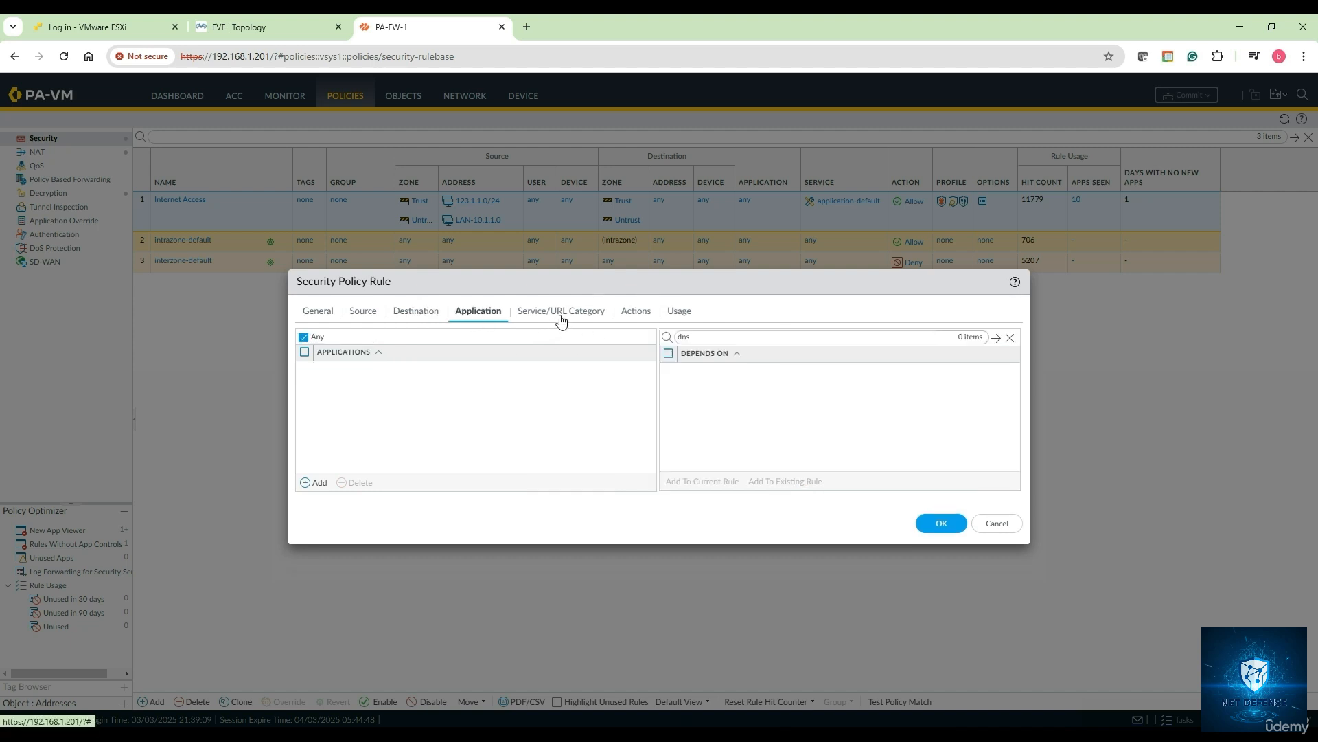
pyautogui.click(559, 315)
pyautogui.click(629, 316)
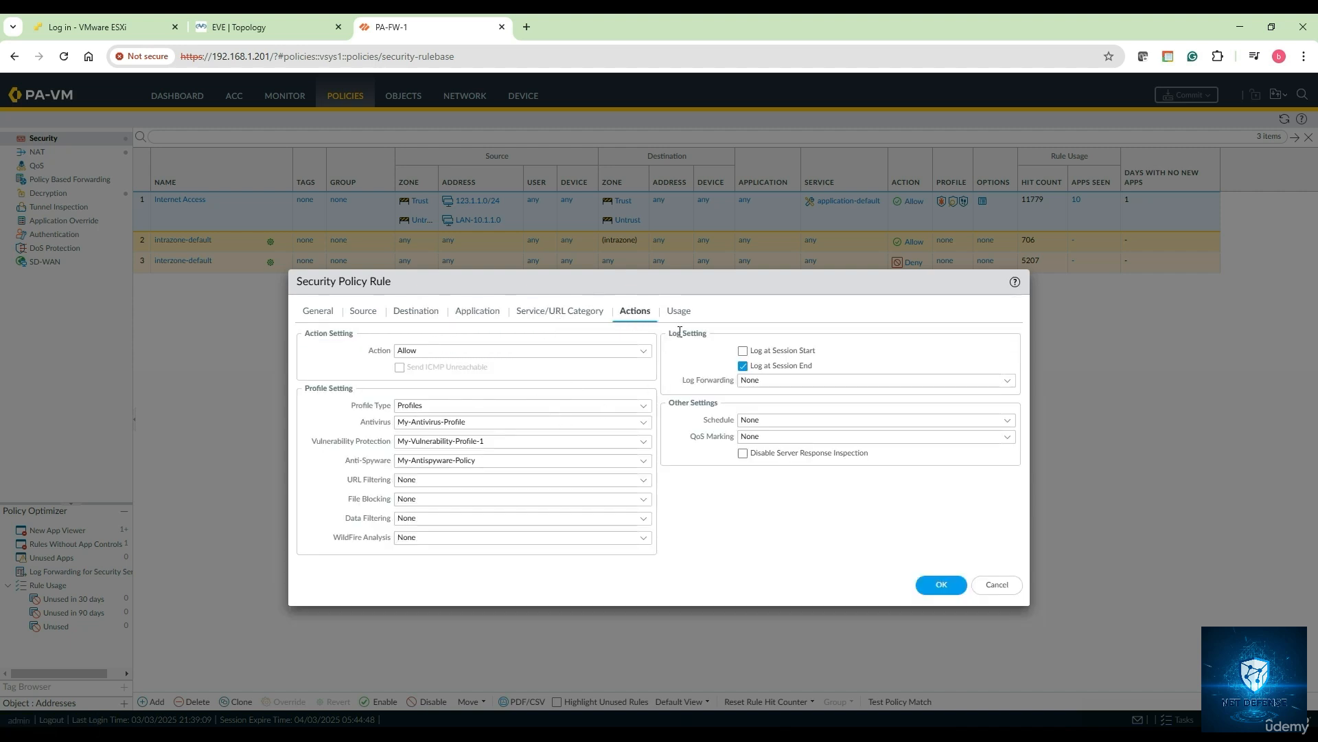
pyautogui.click(955, 592)
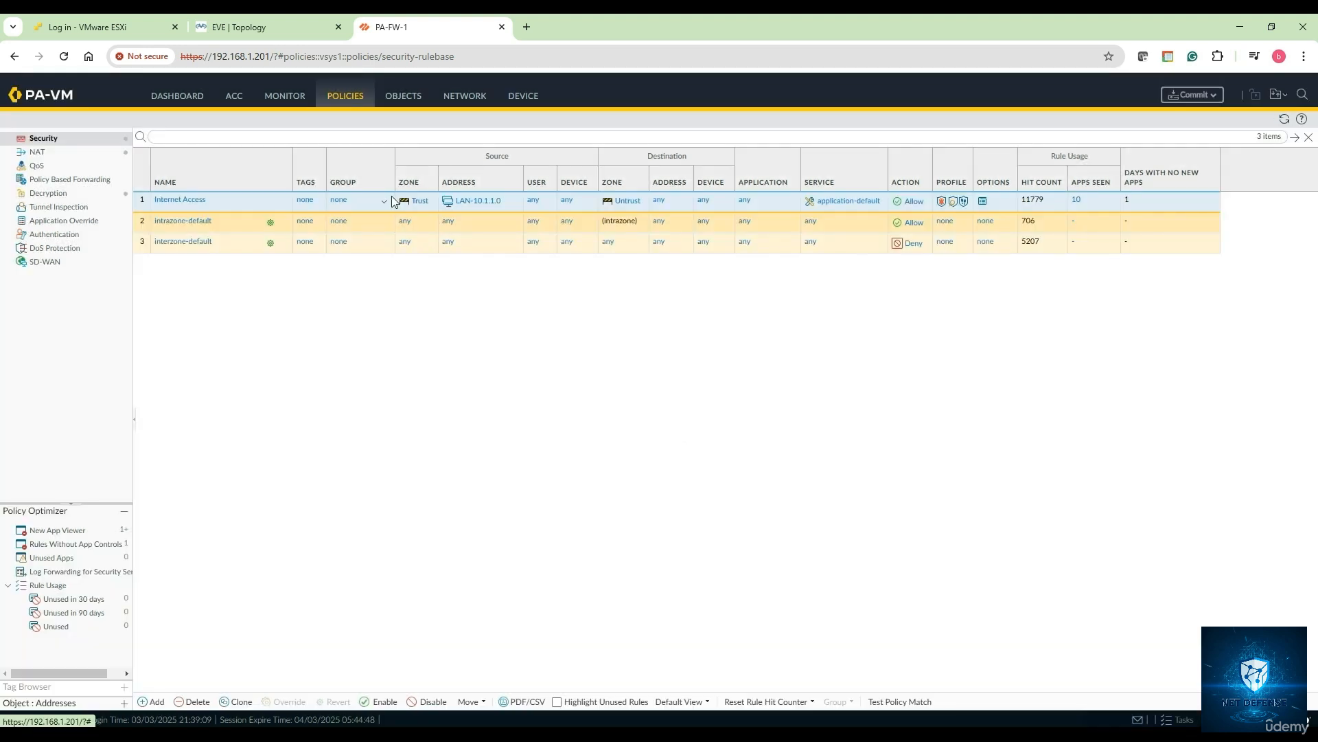
# - Browse Vulnerability Protection, Setup Operations and Device Certificates, then return to the EVE topology
pyautogui.click(406, 103)
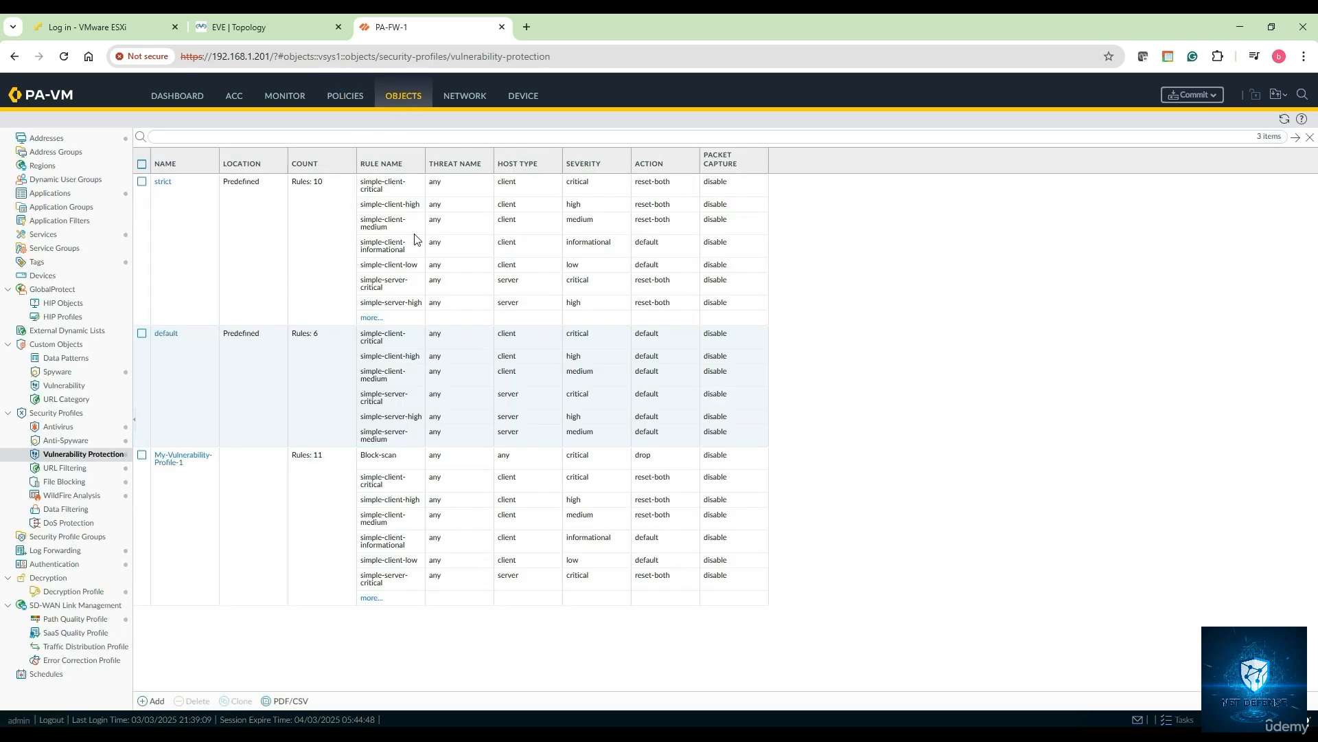
pyautogui.click(525, 98)
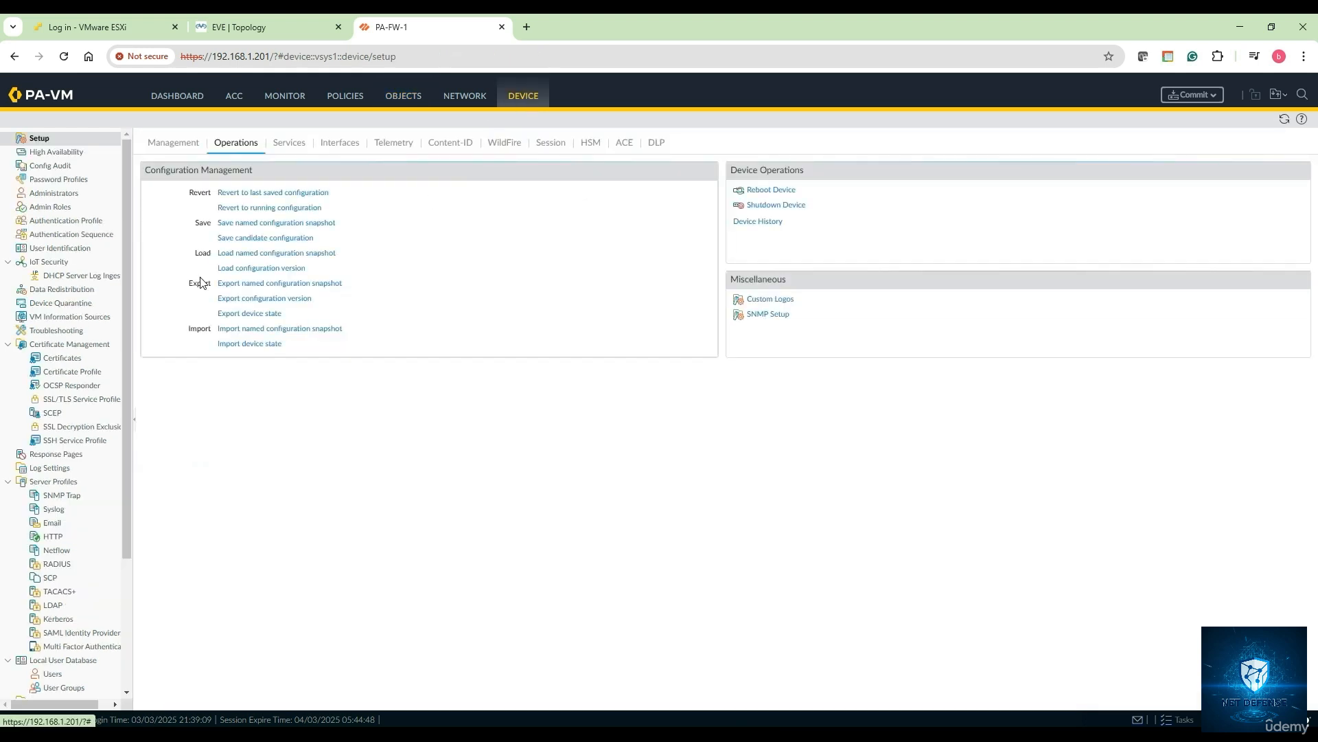
pyautogui.click(69, 358)
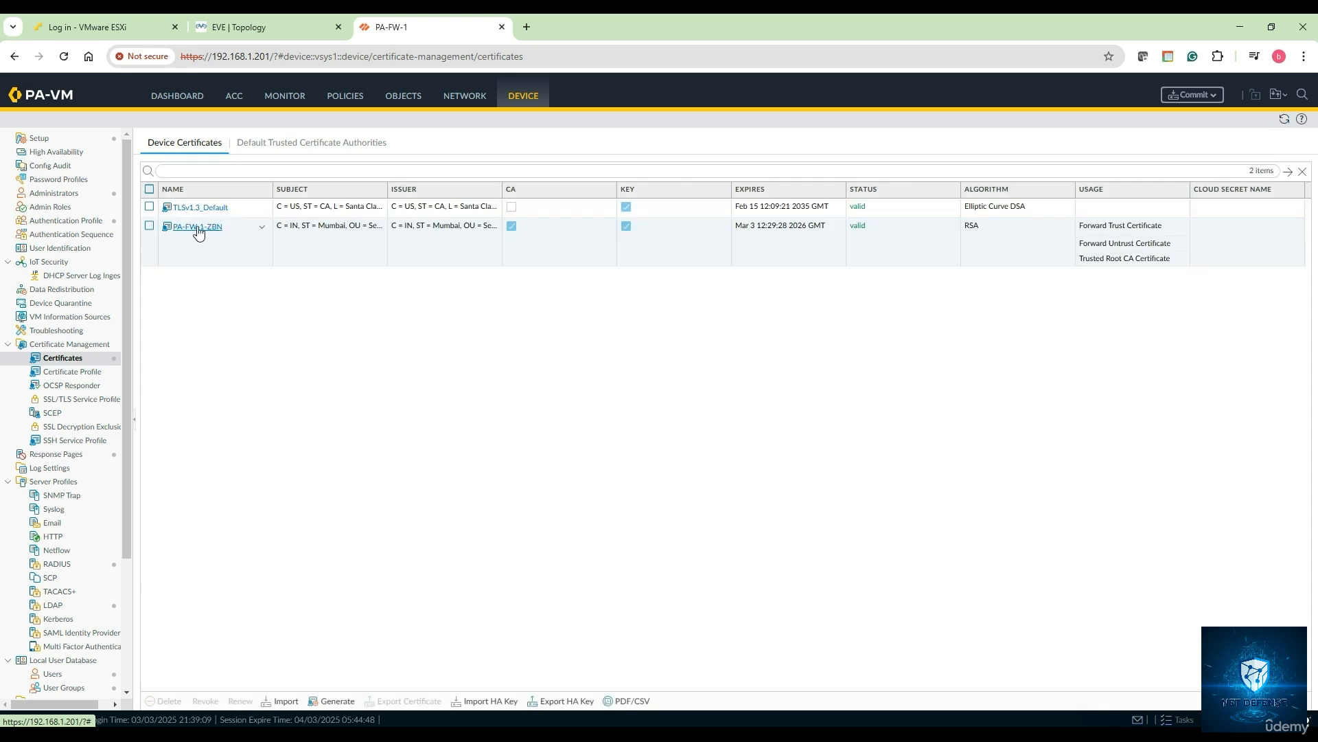
pyautogui.click(241, 27)
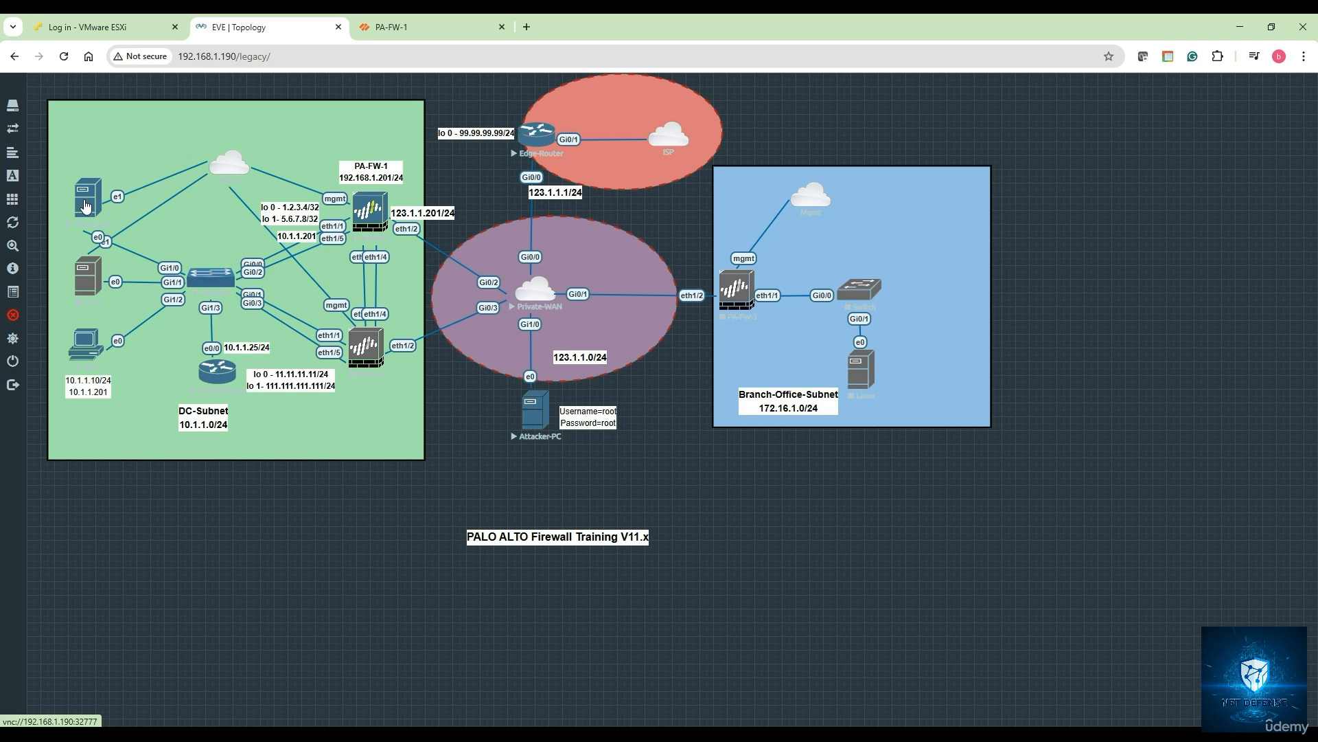
# - Launch the Winserver console and sign in as administrator with the account password
pyautogui.click(86, 206)
pyautogui.click(675, 160)
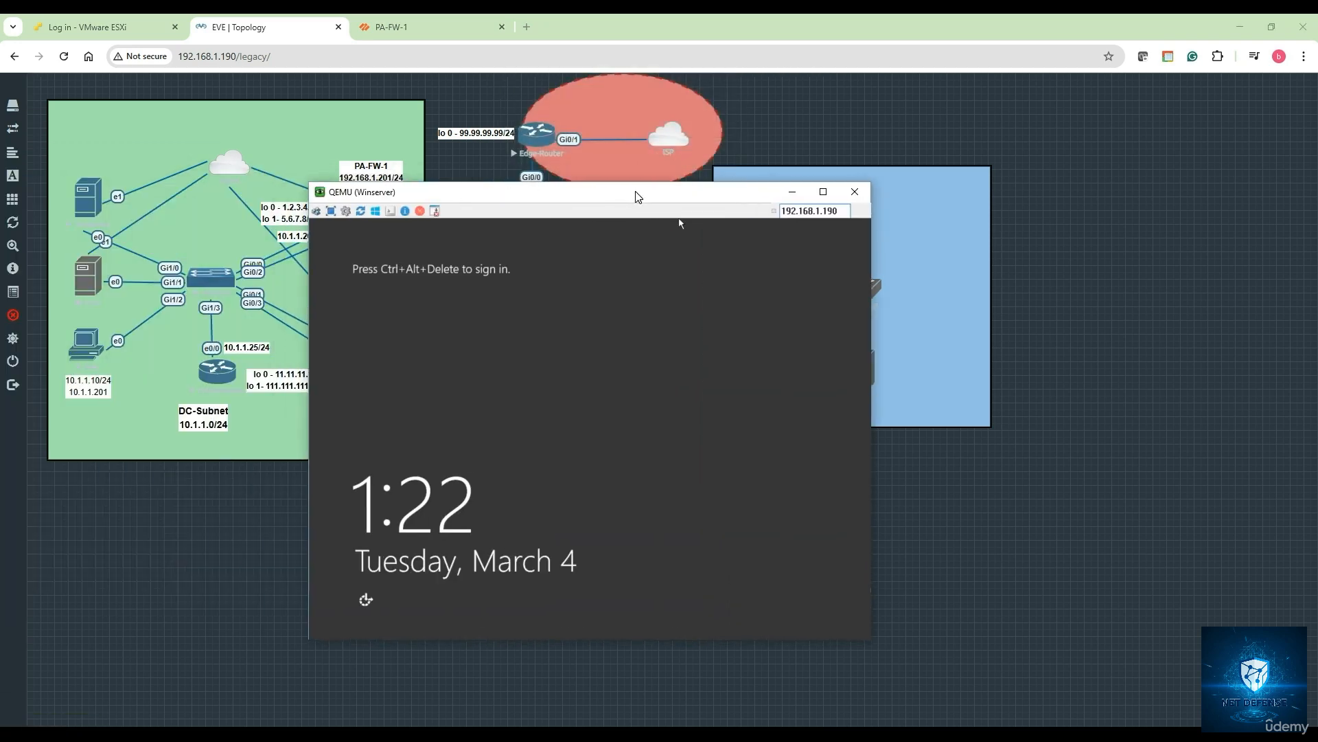
pyautogui.click(317, 211)
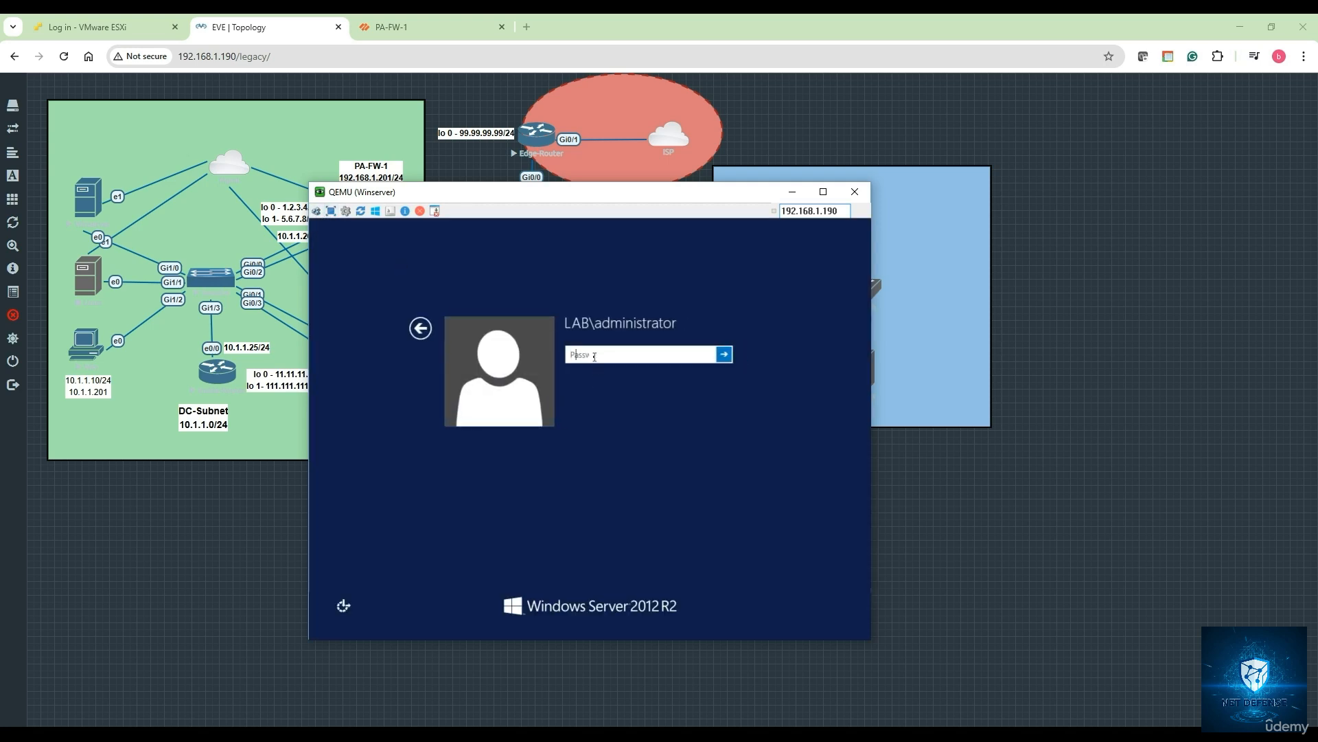
pyautogui.write('••••••••')
pyautogui.press('Return')
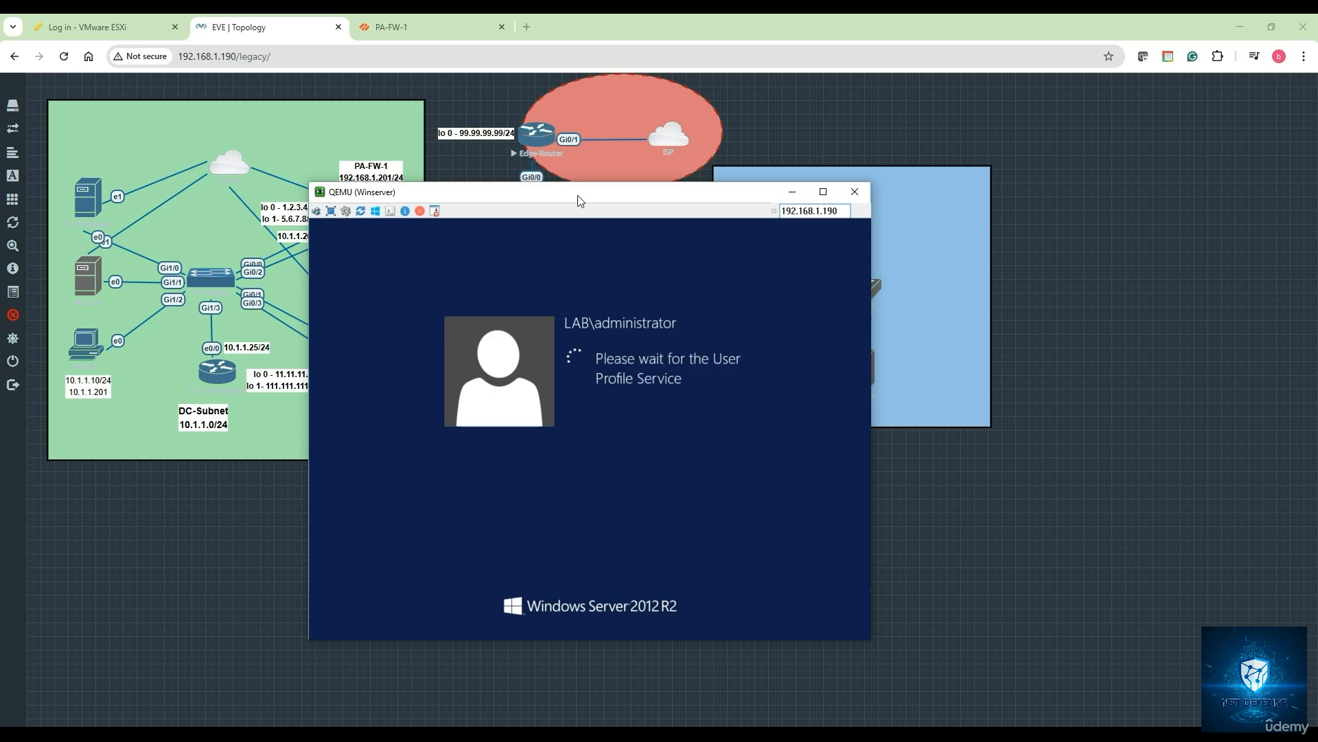
# - Move the console aside, check the firewall certificates page, then bring the Winserver console back
pyautogui.moveTo(570, 200); pyautogui.dragTo(925, 200)
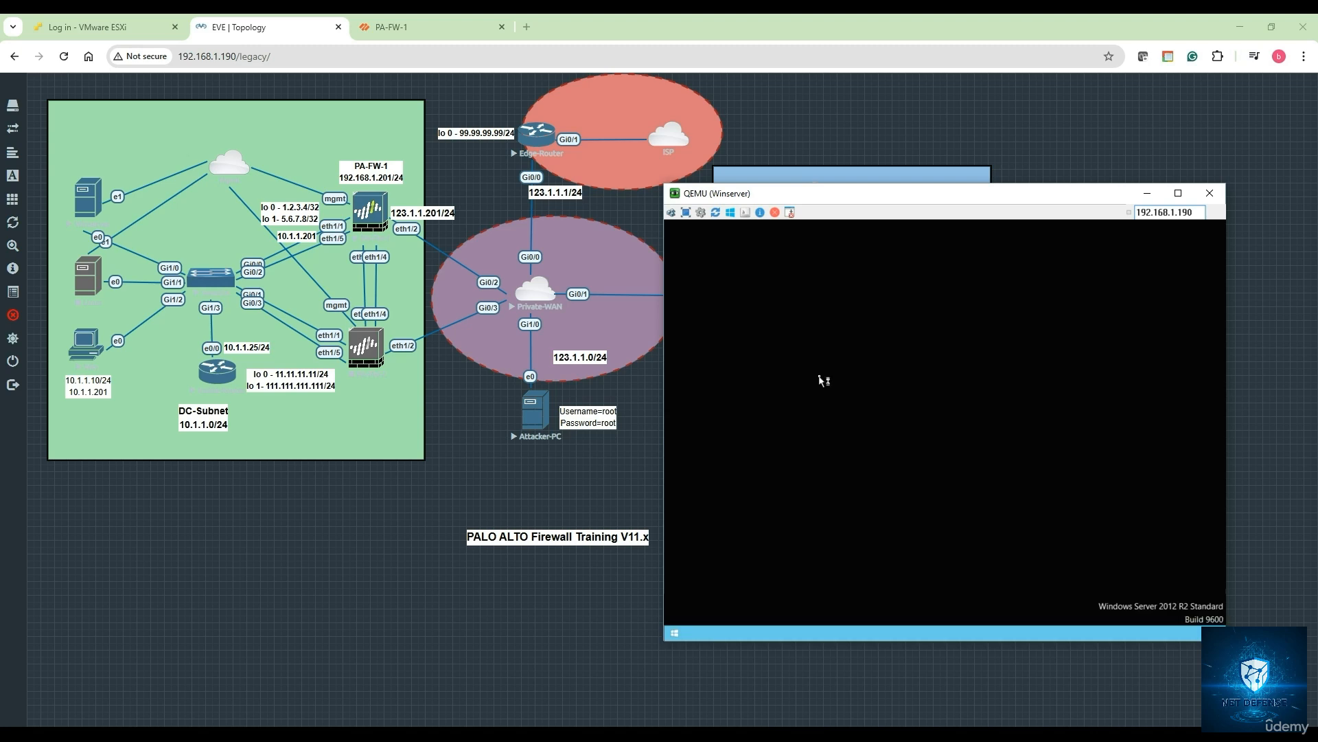
pyautogui.click(446, 27)
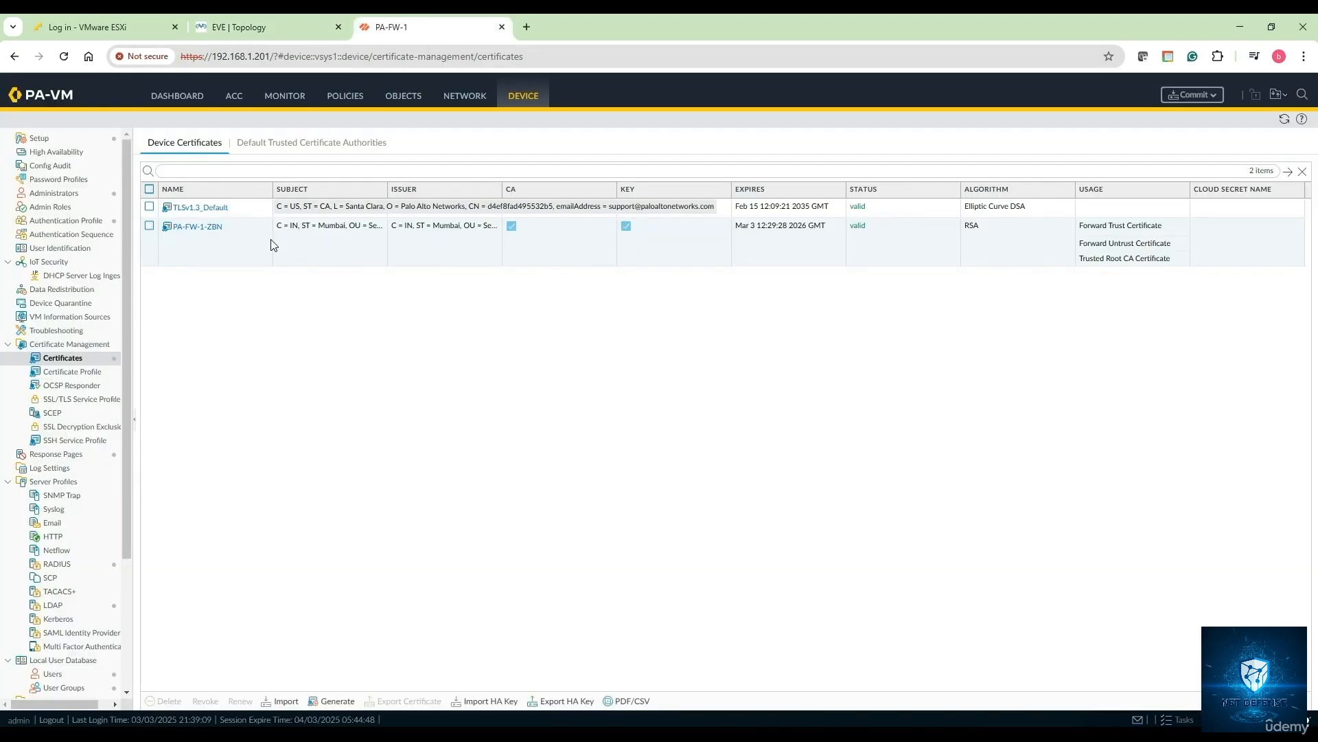
pyautogui.click(261, 27)
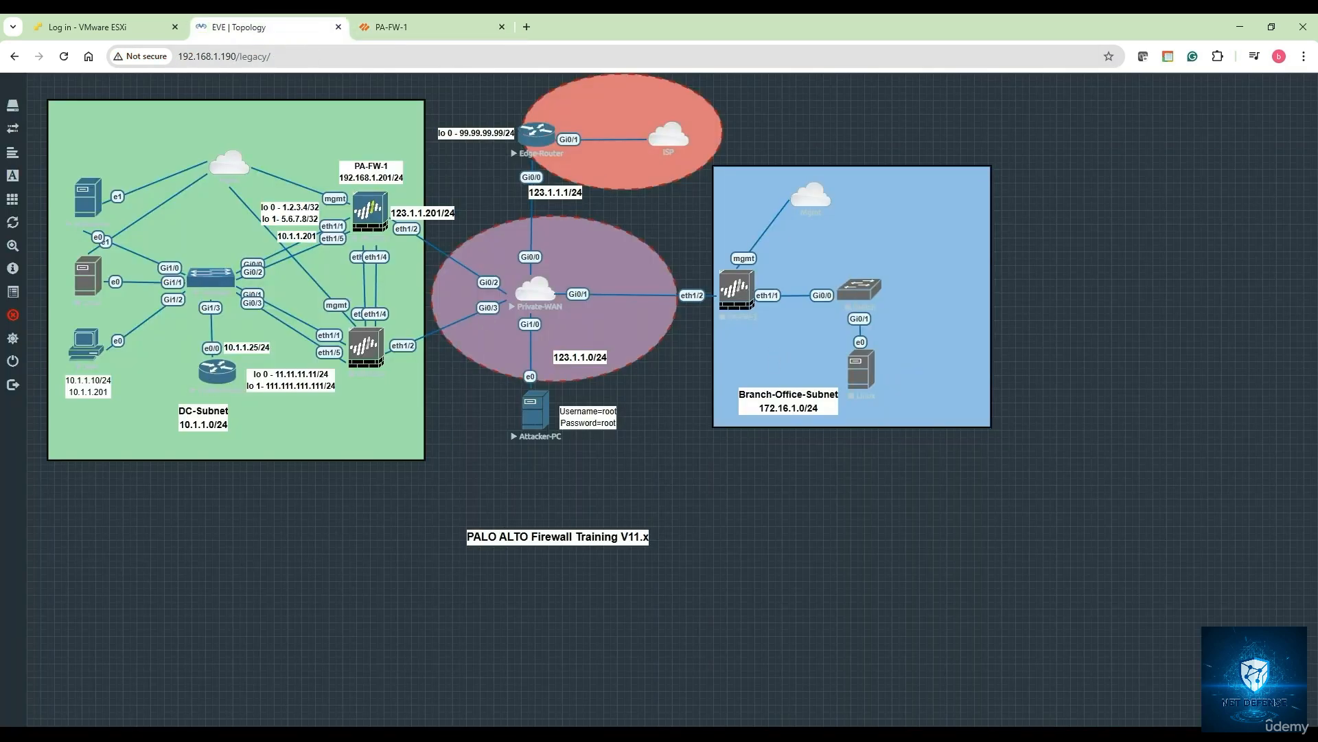
pyautogui.moveTo(388, 735)
pyautogui.click(495, 680)
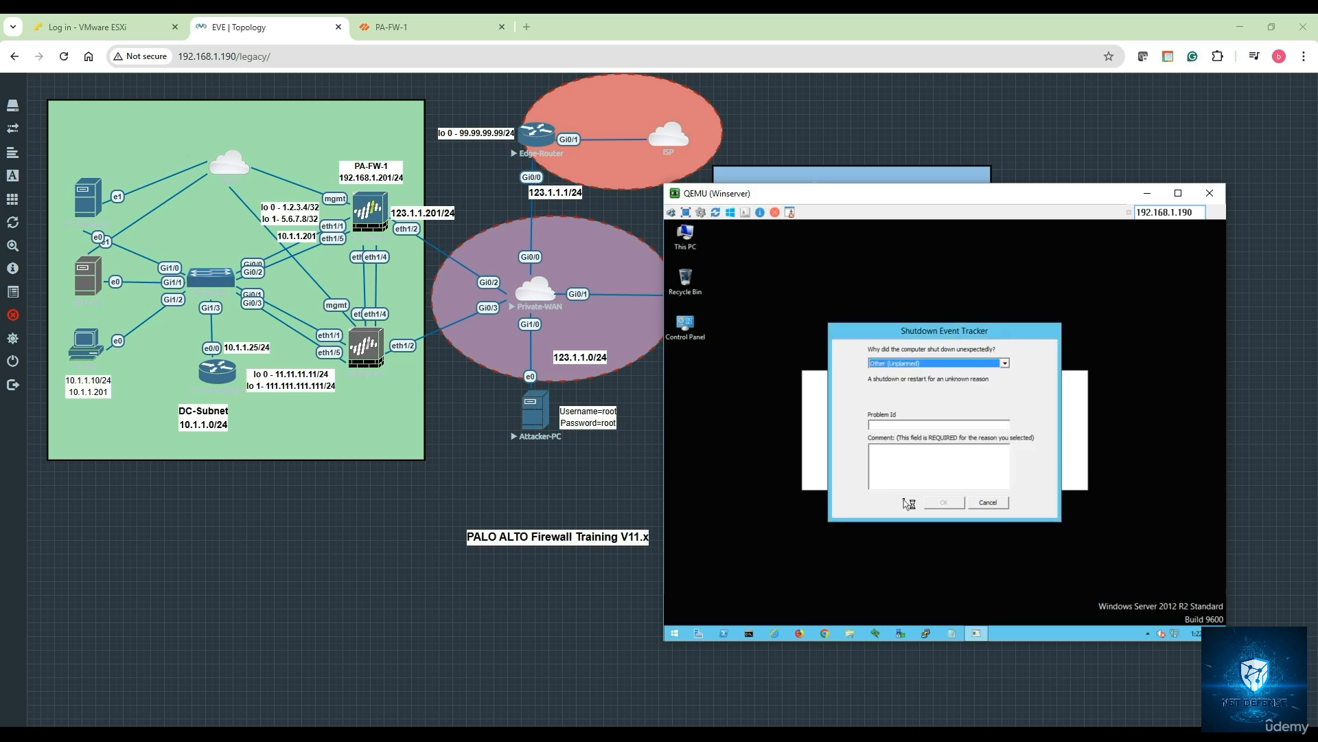
# - Enter the comment 'v' in the Shutdown Event Tracker and confirm it
pyautogui.click(904, 462)
pyautogui.write('vdv')
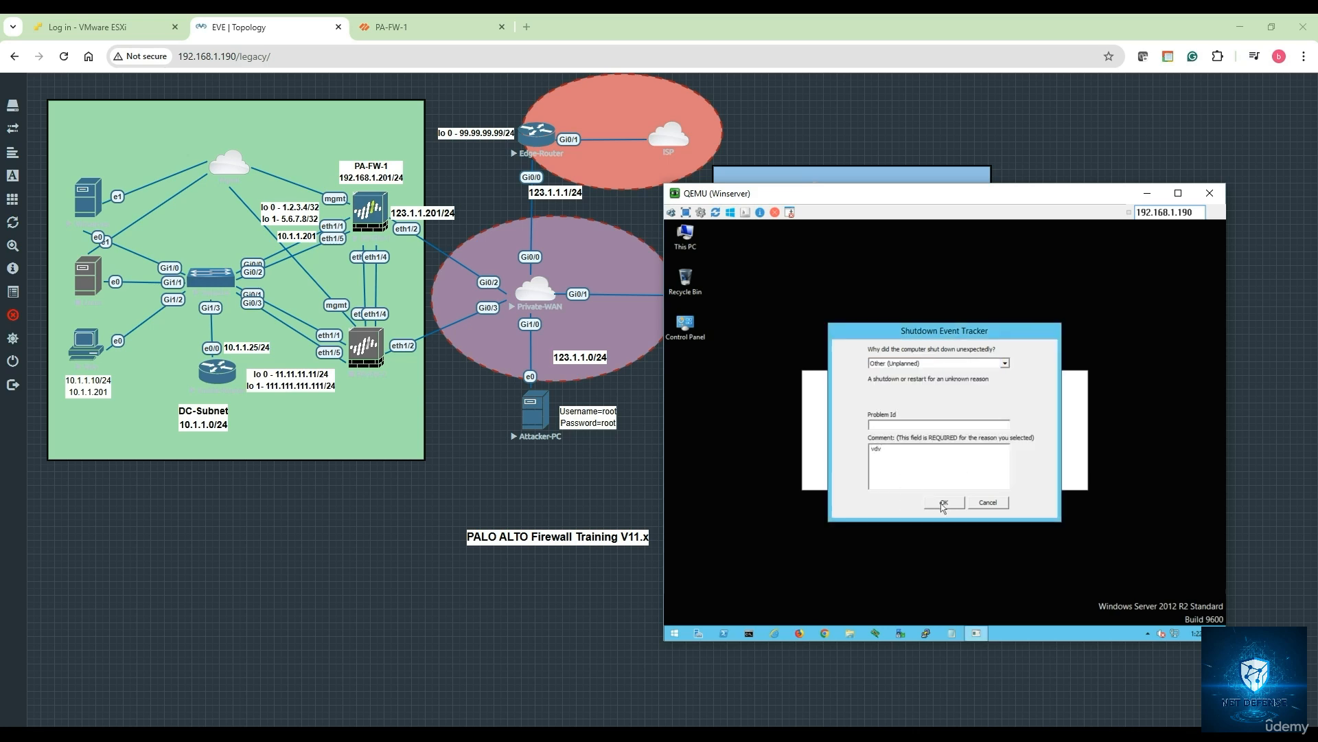
pyautogui.click(942, 507)
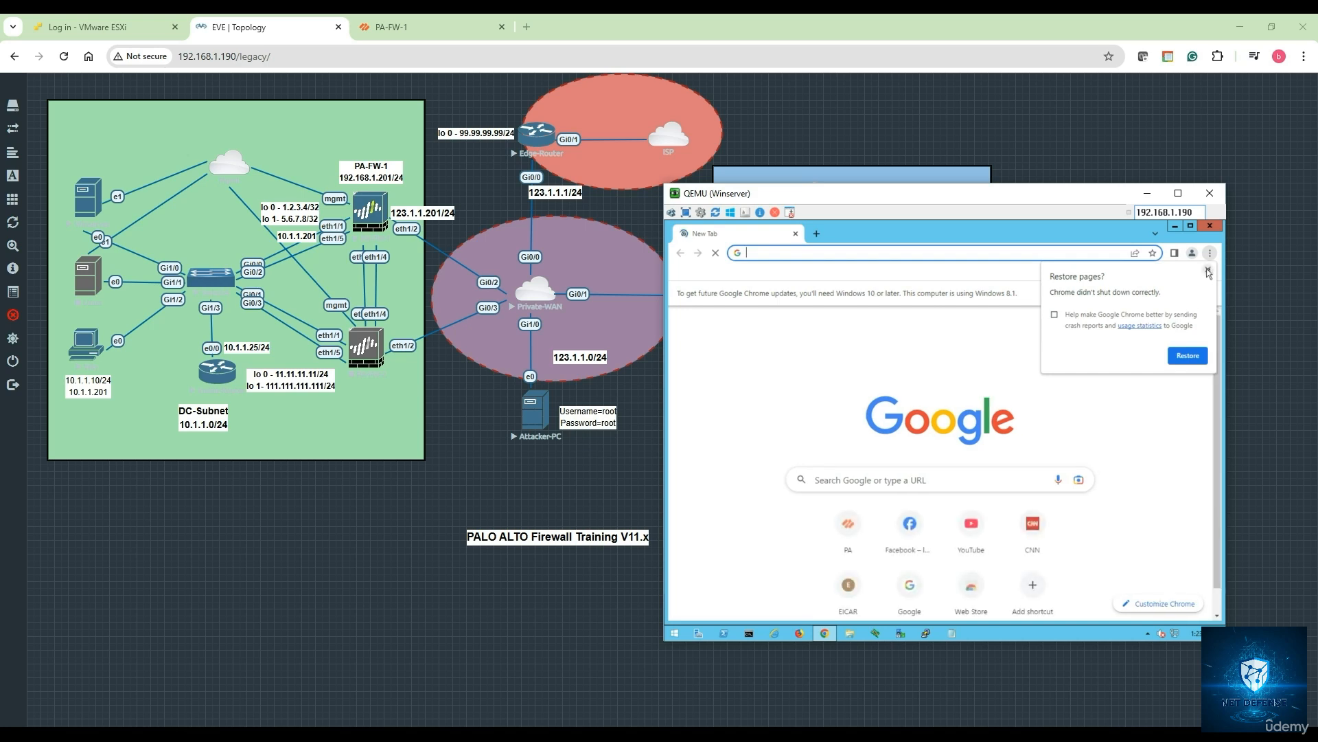
# - Dismiss the restore prompt, search Chrome settings for 'certificates' and open Manage device certificates
pyautogui.click(1209, 272)
pyautogui.click(1211, 253)
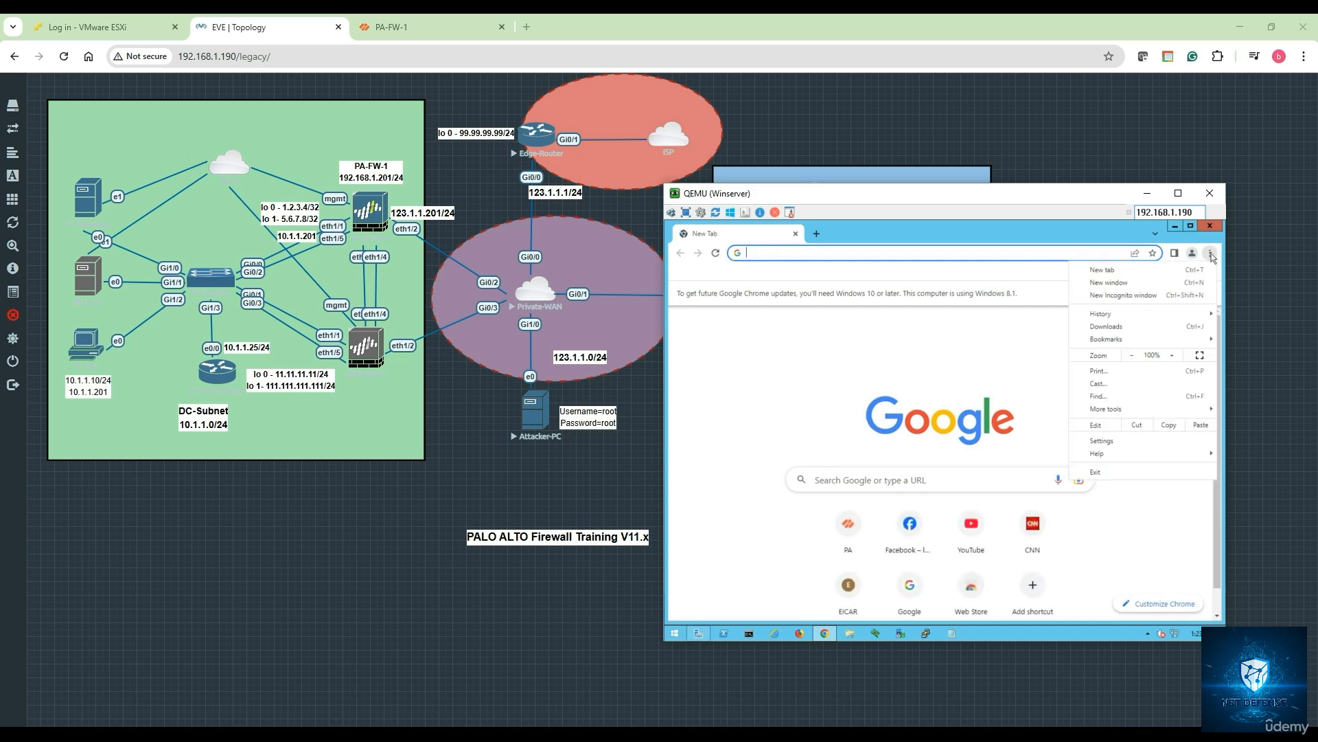
pyautogui.click(1106, 441)
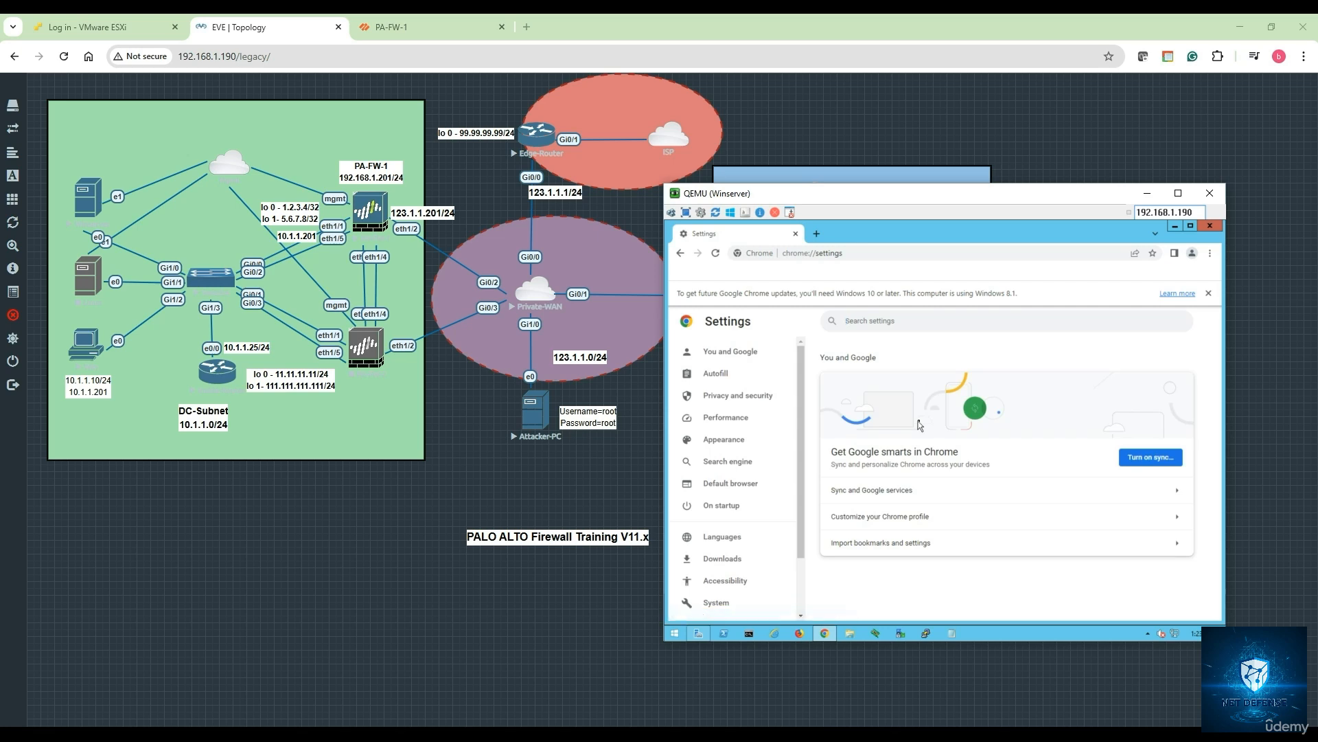
pyautogui.click(870, 322)
pyautogui.write('d')
pyautogui.write('ificates')
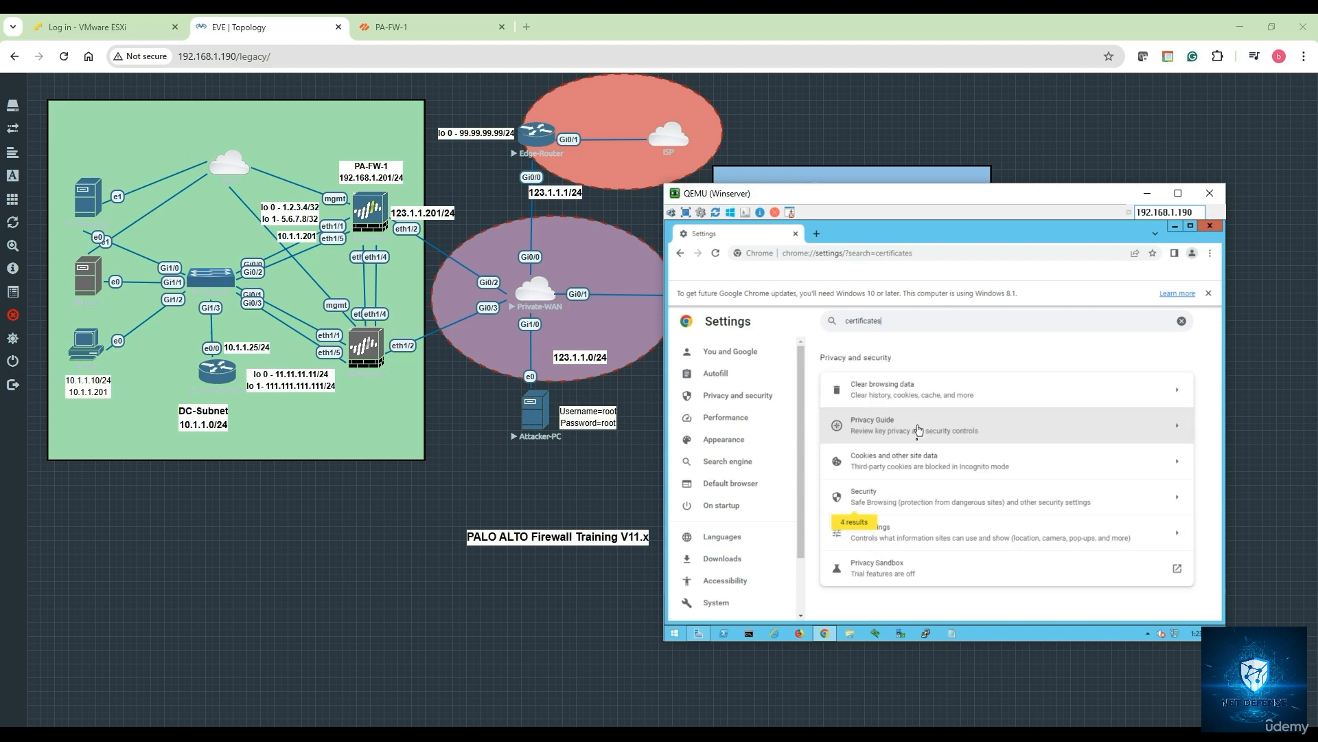
pyautogui.click(878, 504)
pyautogui.scroll(-9, 906, 476)
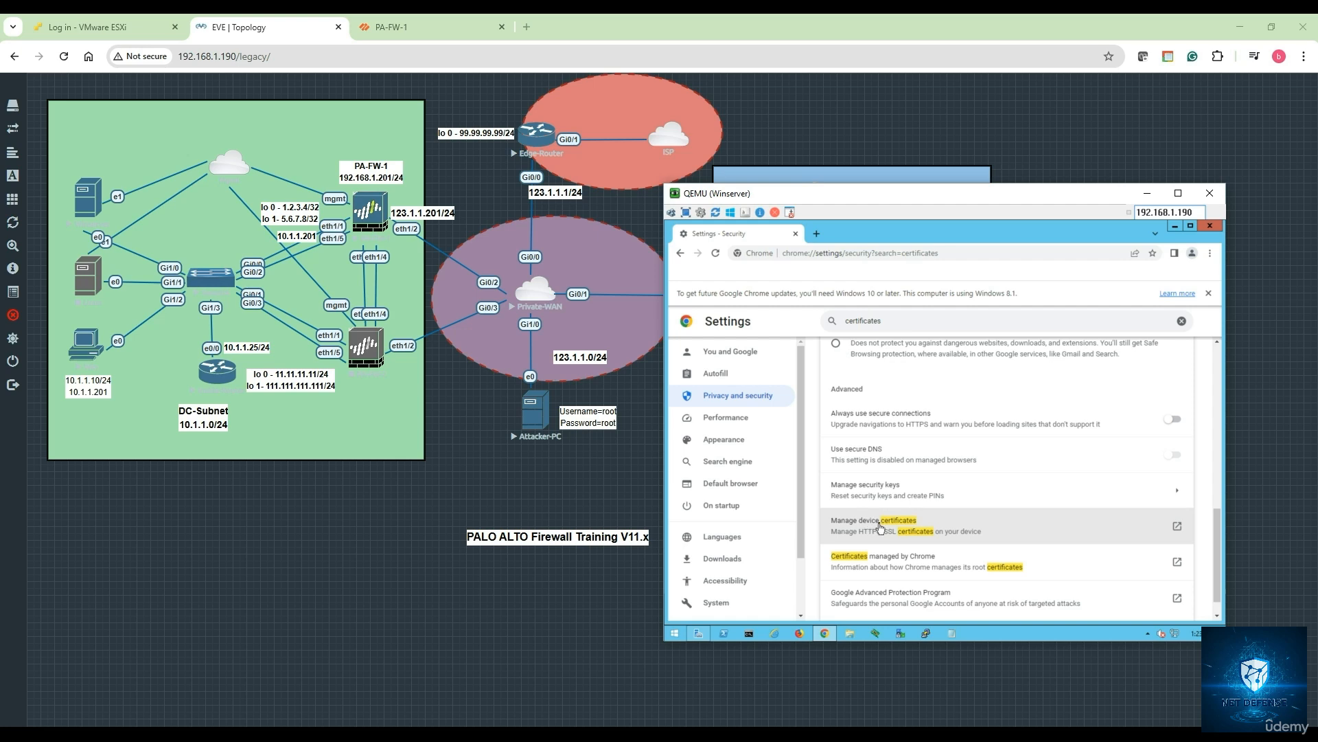
pyautogui.click(880, 525)
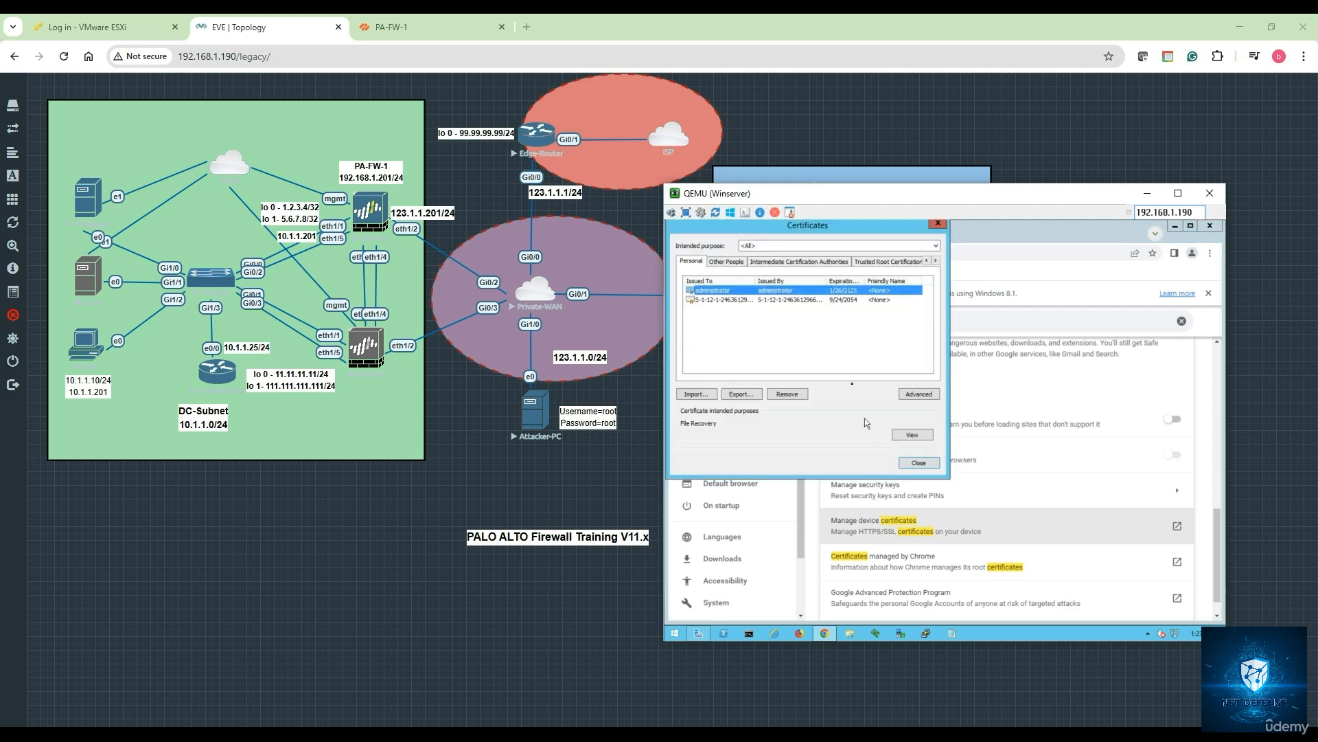
# - Locate and select PA-FW-1-ZBN under Trusted Root Certification Authorities, then close the dialog
pyautogui.click(877, 262)
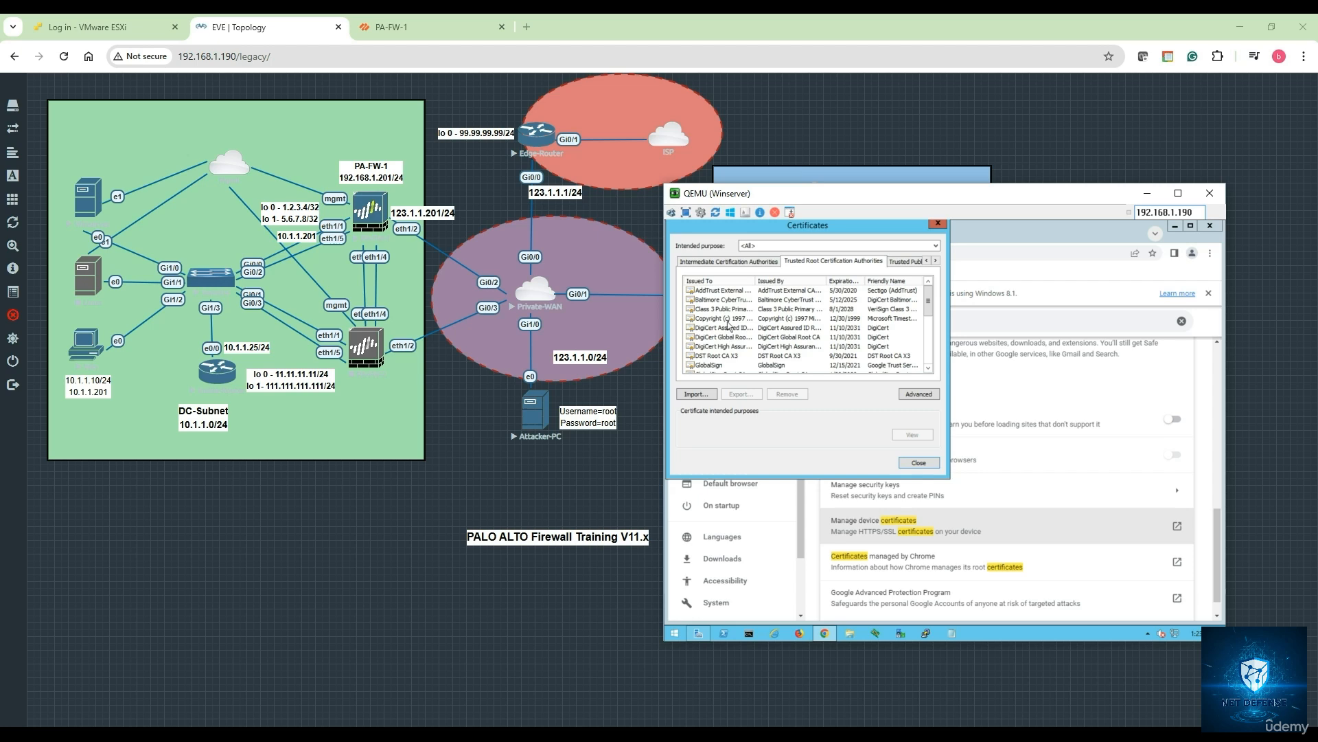
pyautogui.scroll(-1, 729, 325)
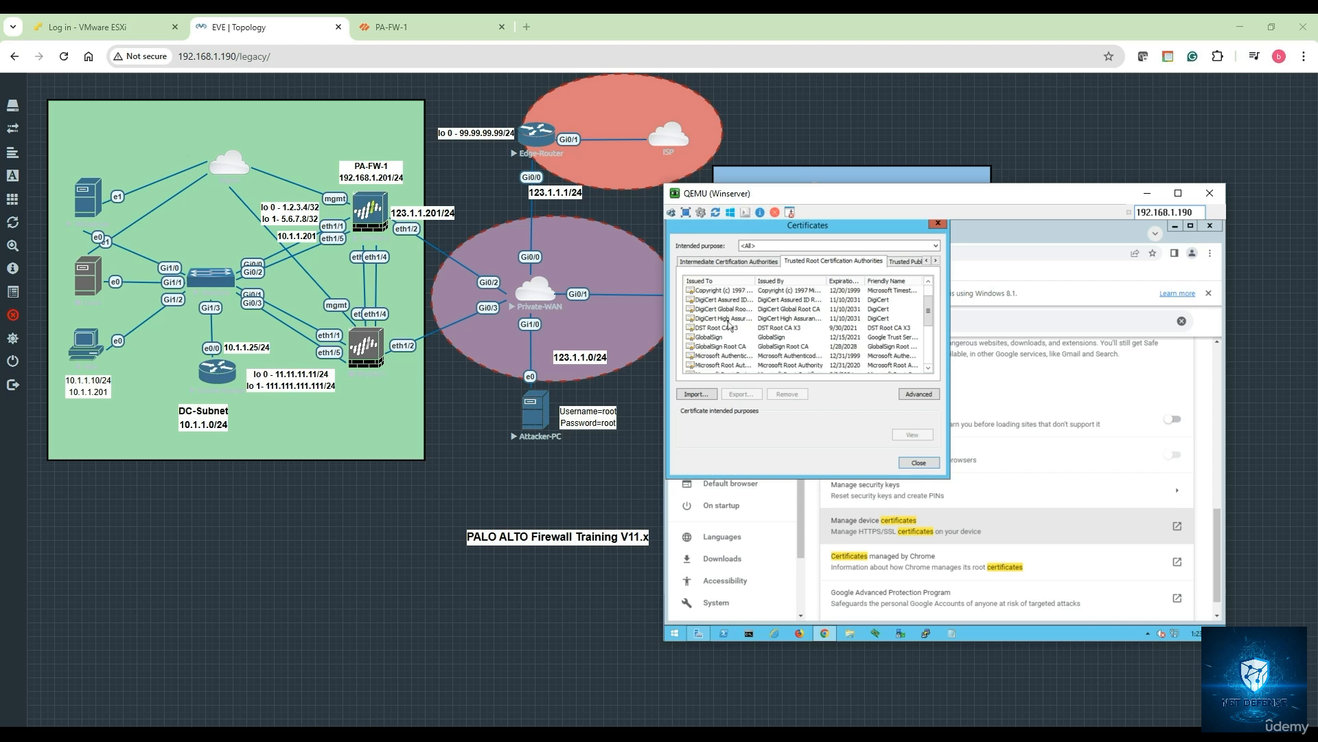
pyautogui.scroll(-3, 729, 326)
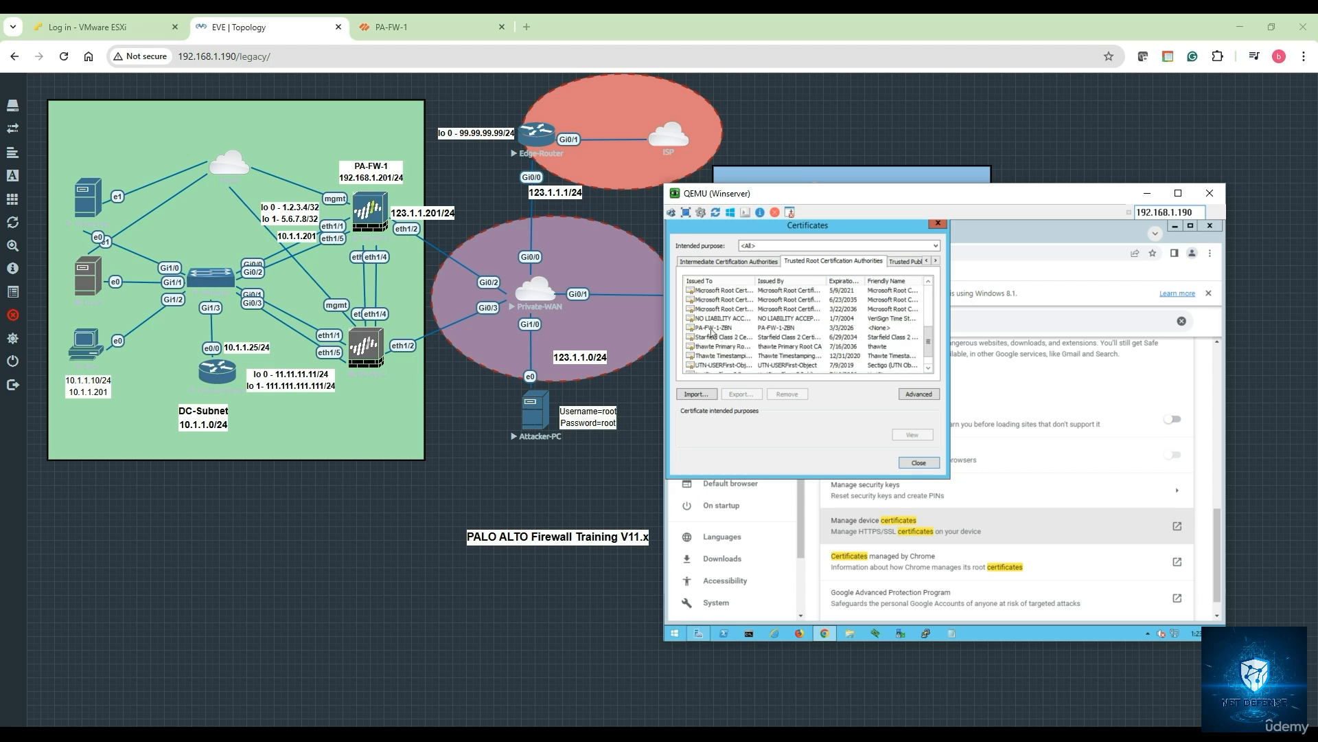
pyautogui.click(713, 328)
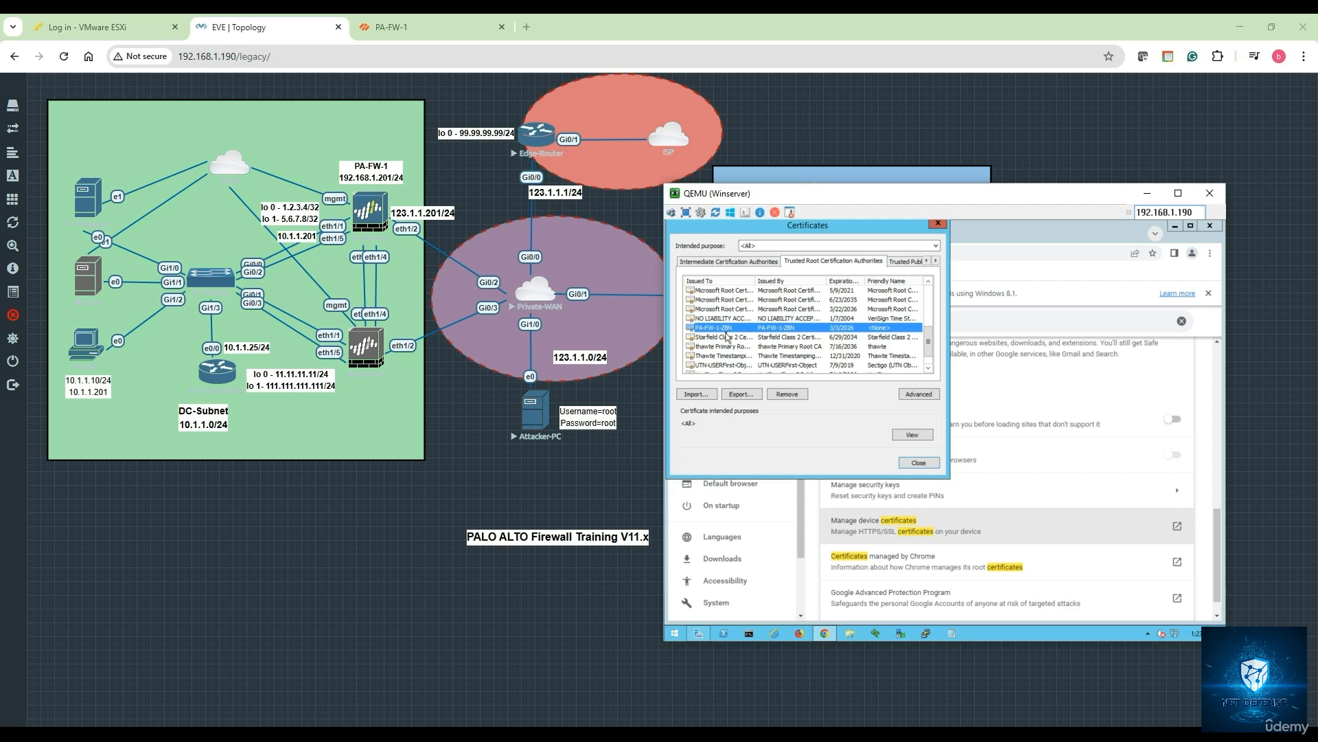
pyautogui.click(918, 463)
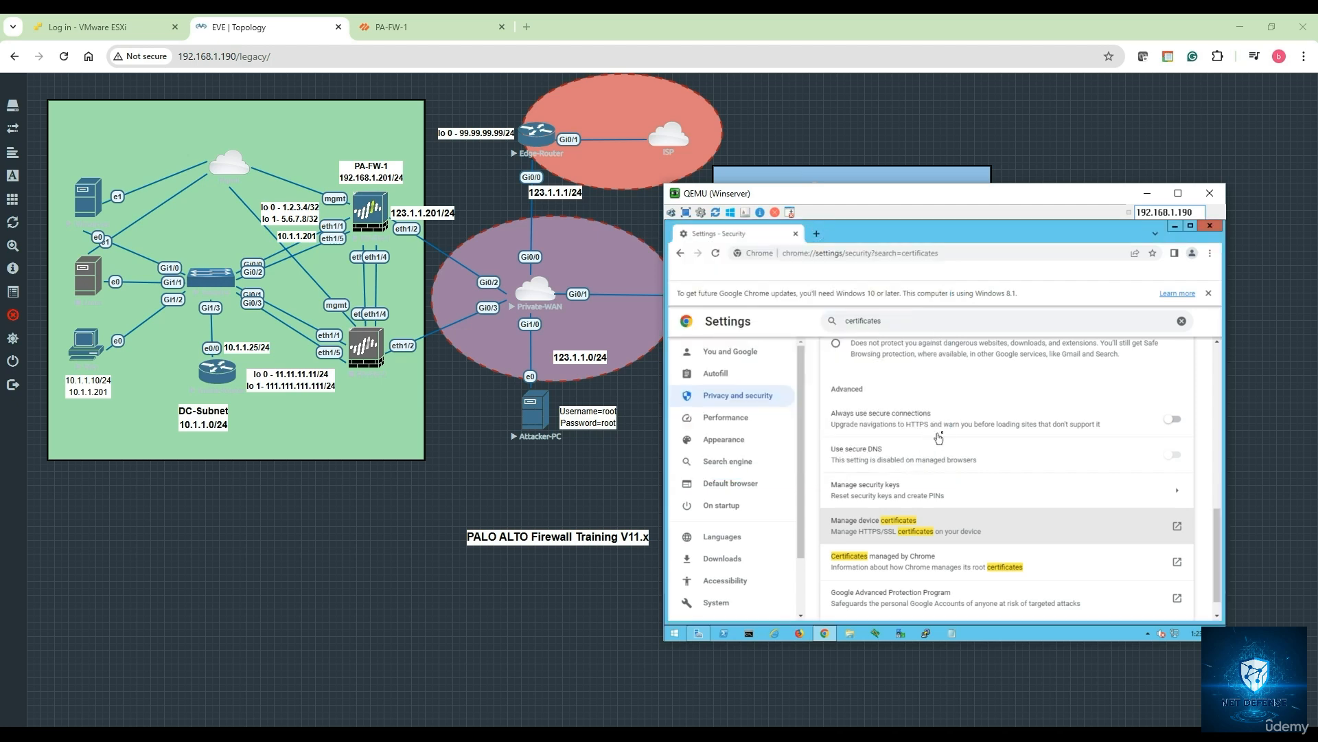
# - Load facebook.com, confirm its certificate is DigiCert-issued, then open a new tab
pyautogui.click(864, 255)
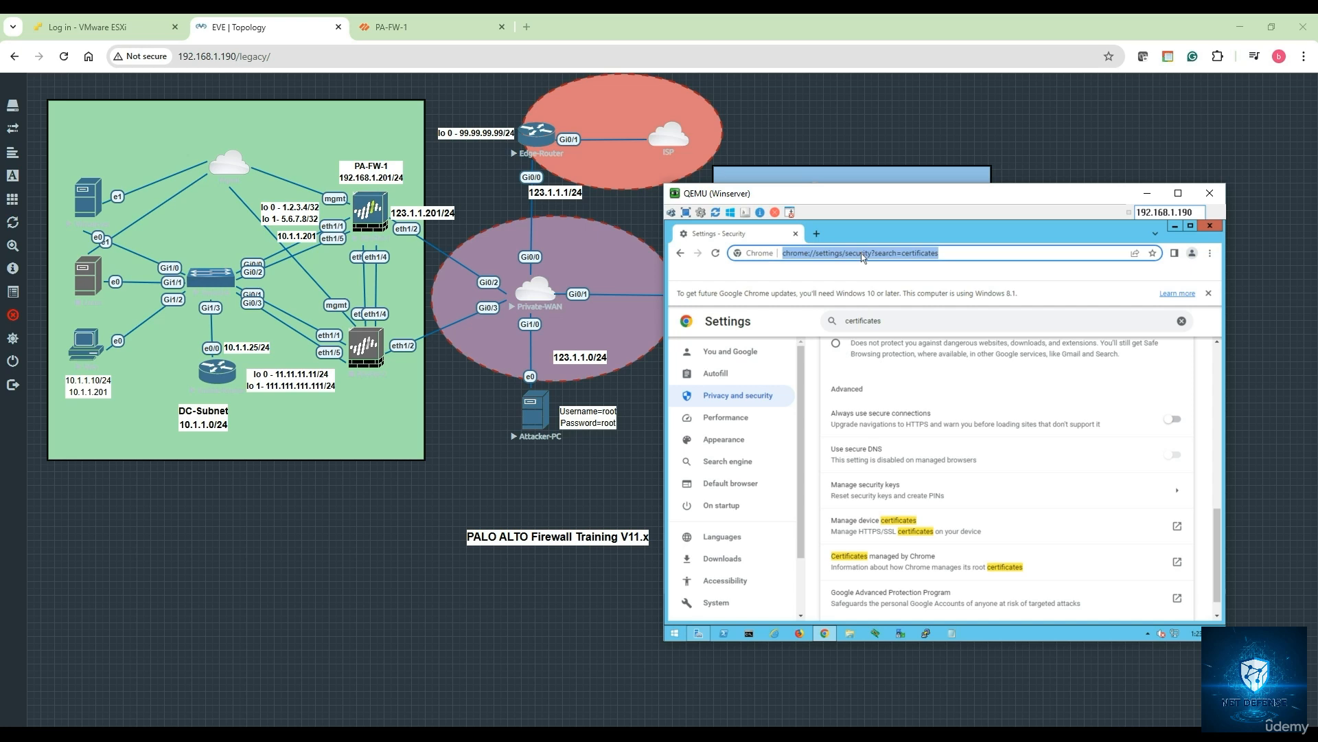
pyautogui.write('facebook.com')
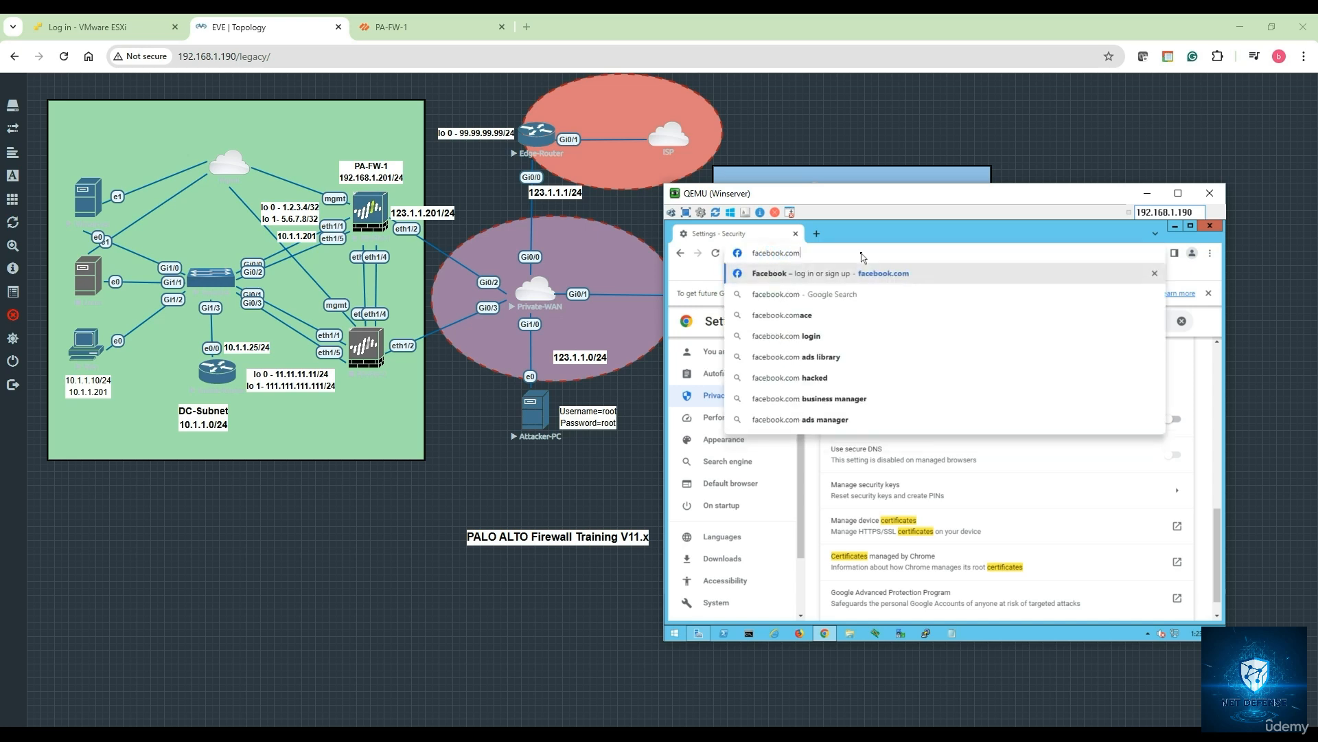
pyautogui.press('Return')
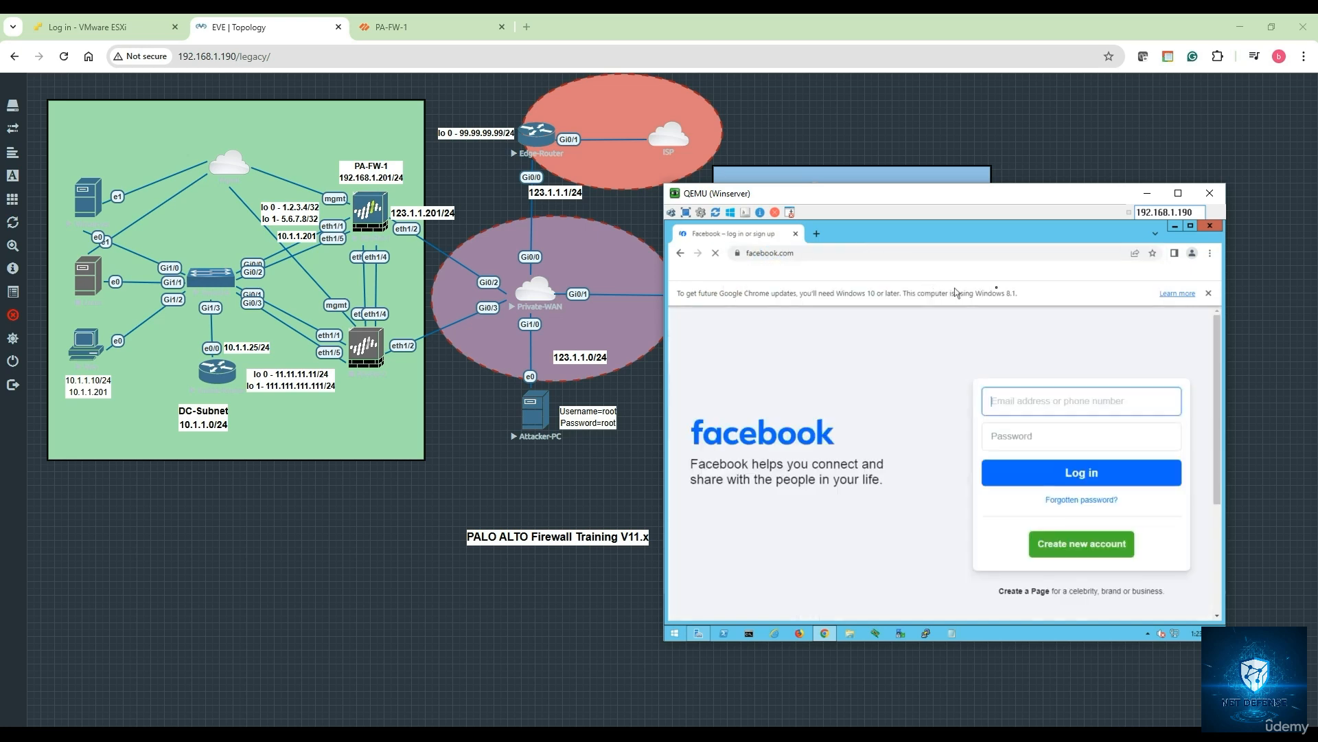
pyautogui.click(737, 252)
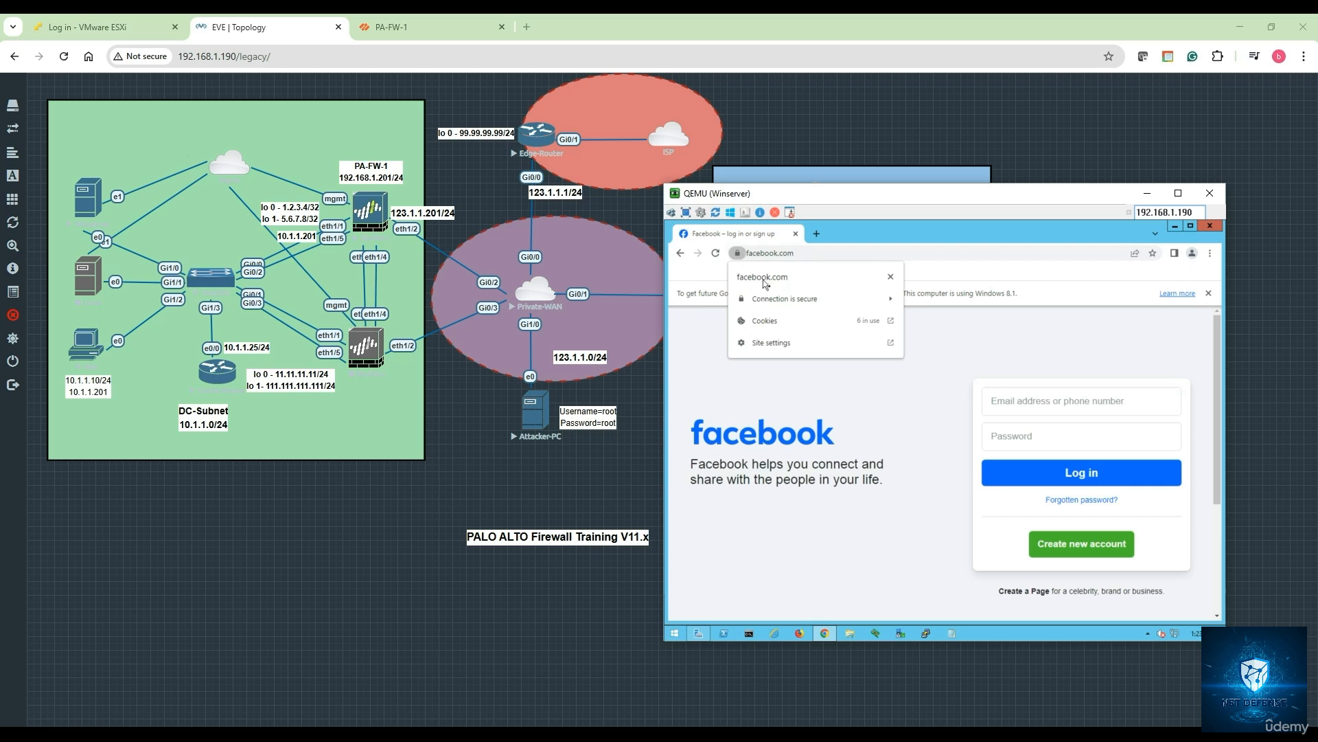
pyautogui.click(781, 300)
pyautogui.click(795, 371)
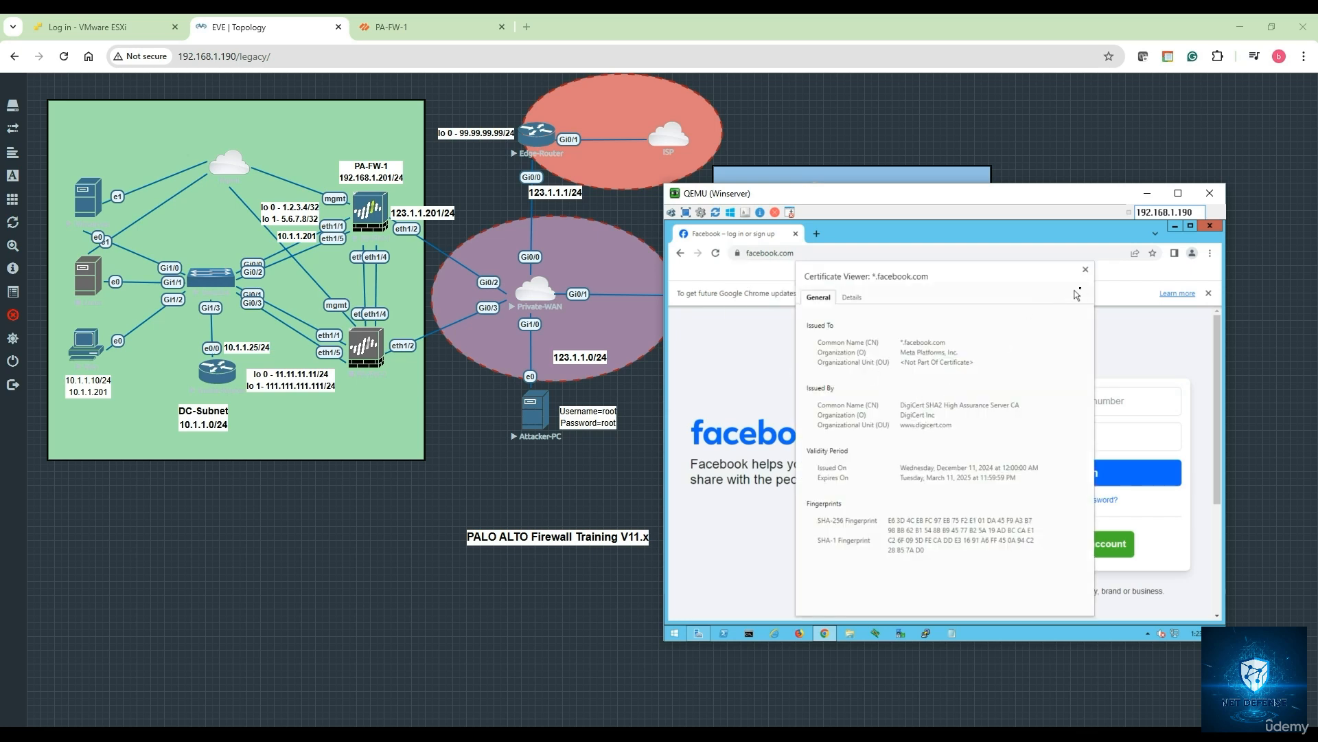
pyautogui.click(1086, 270)
pyautogui.click(816, 234)
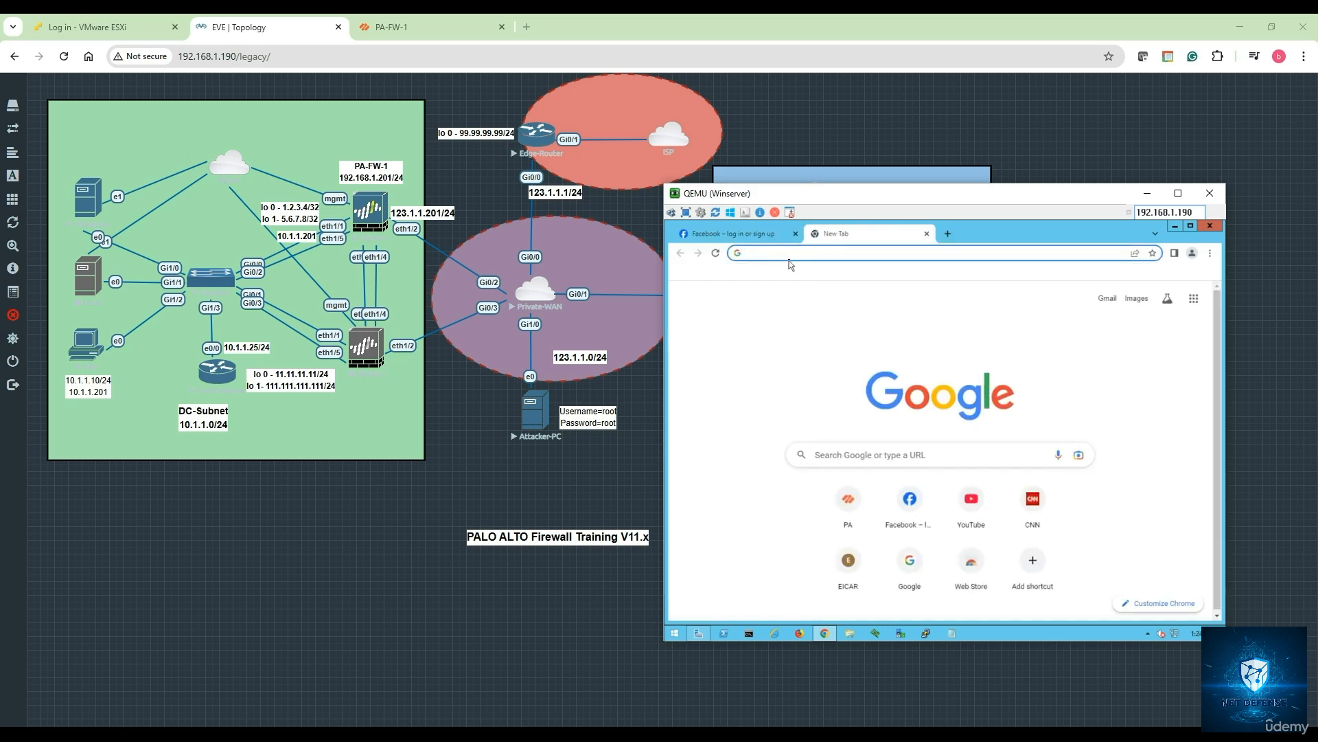
# - Open ebay.com and 888.com in separate tabs
pyautogui.write('ebay.com')
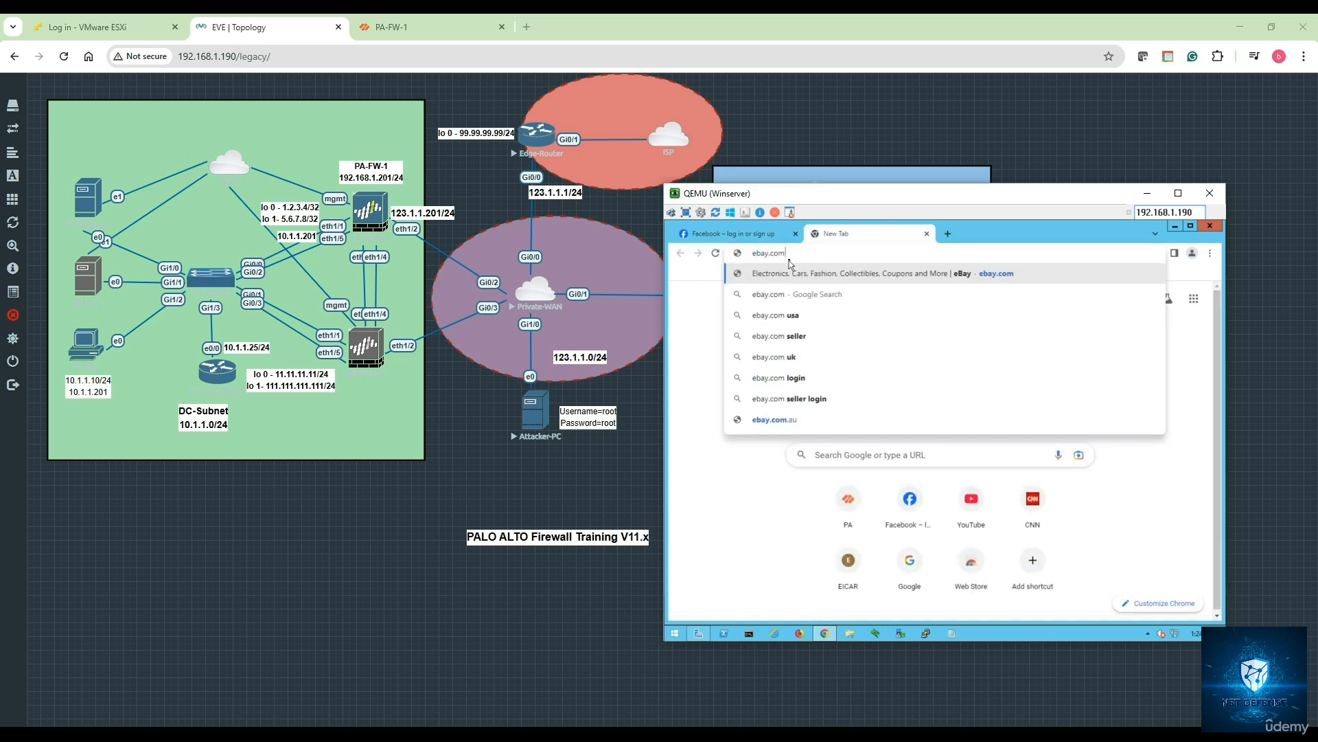
pyautogui.press('Return')
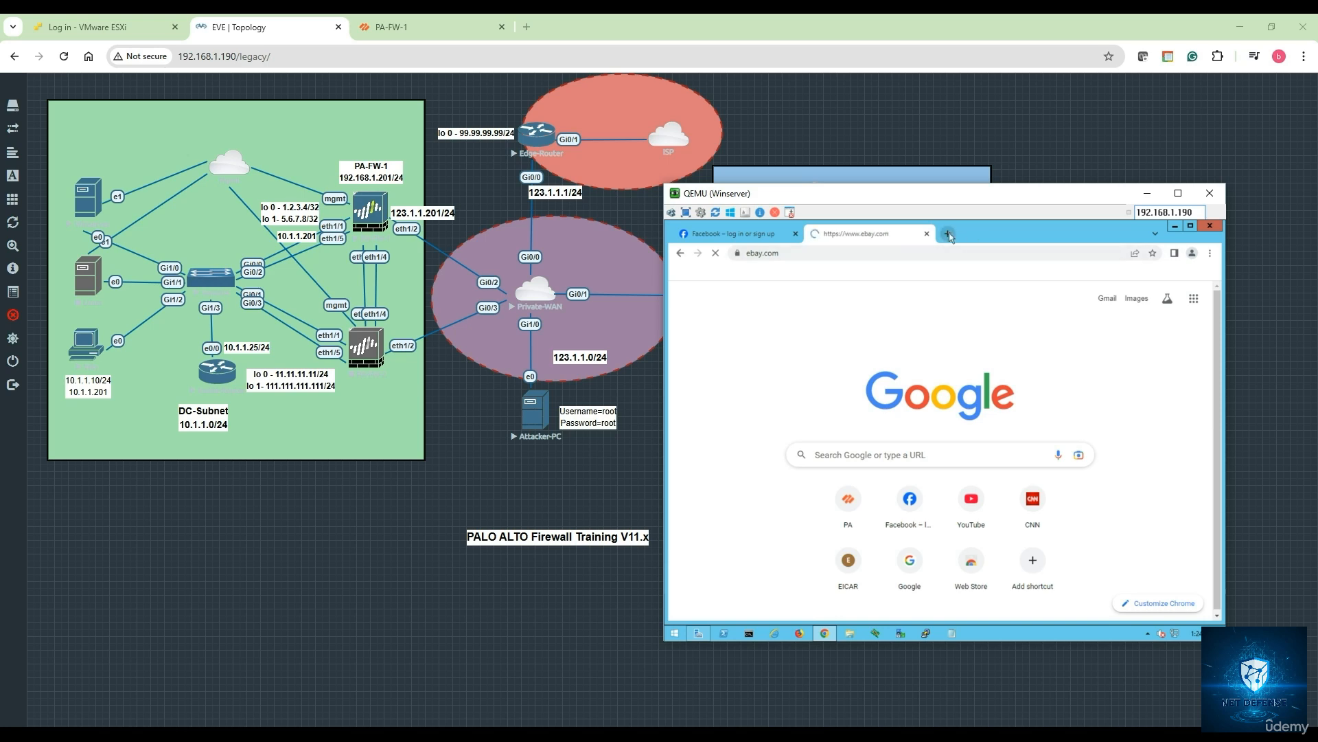
pyautogui.click(948, 235)
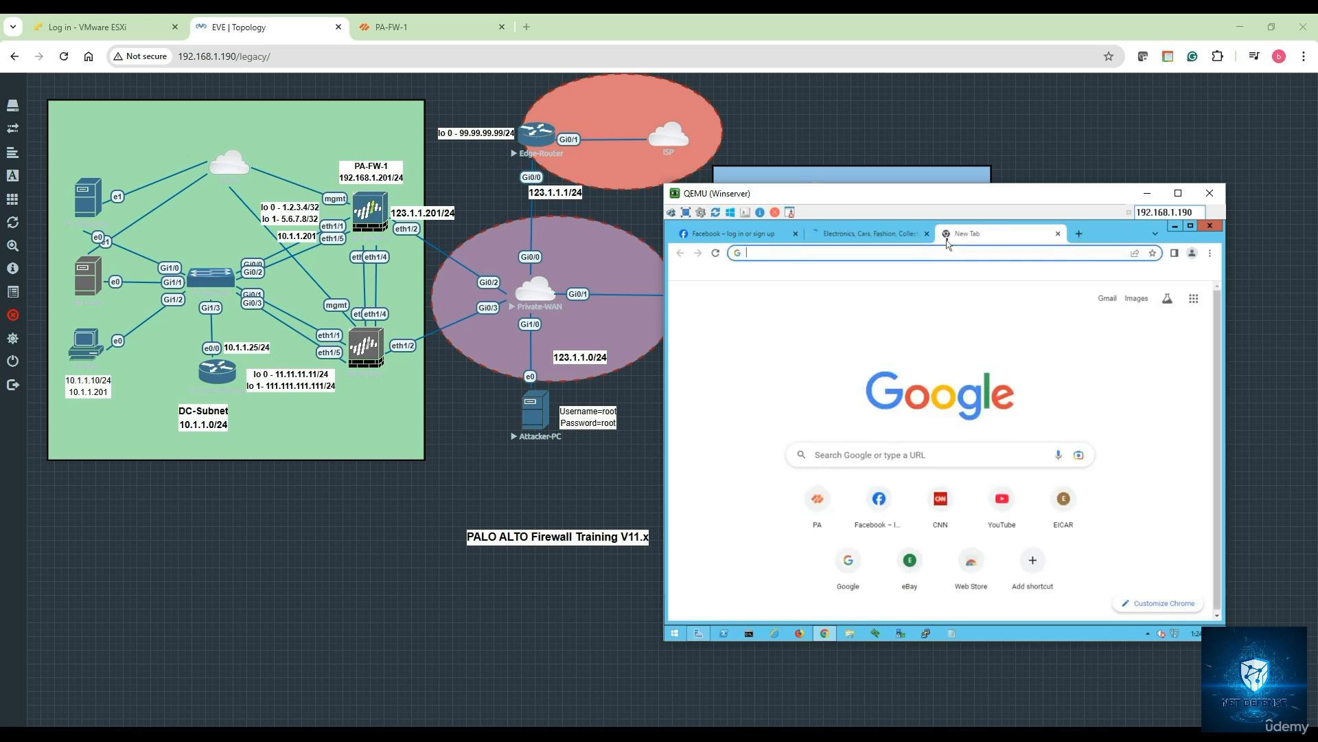
pyautogui.write('888.com')
pyautogui.press('Return')
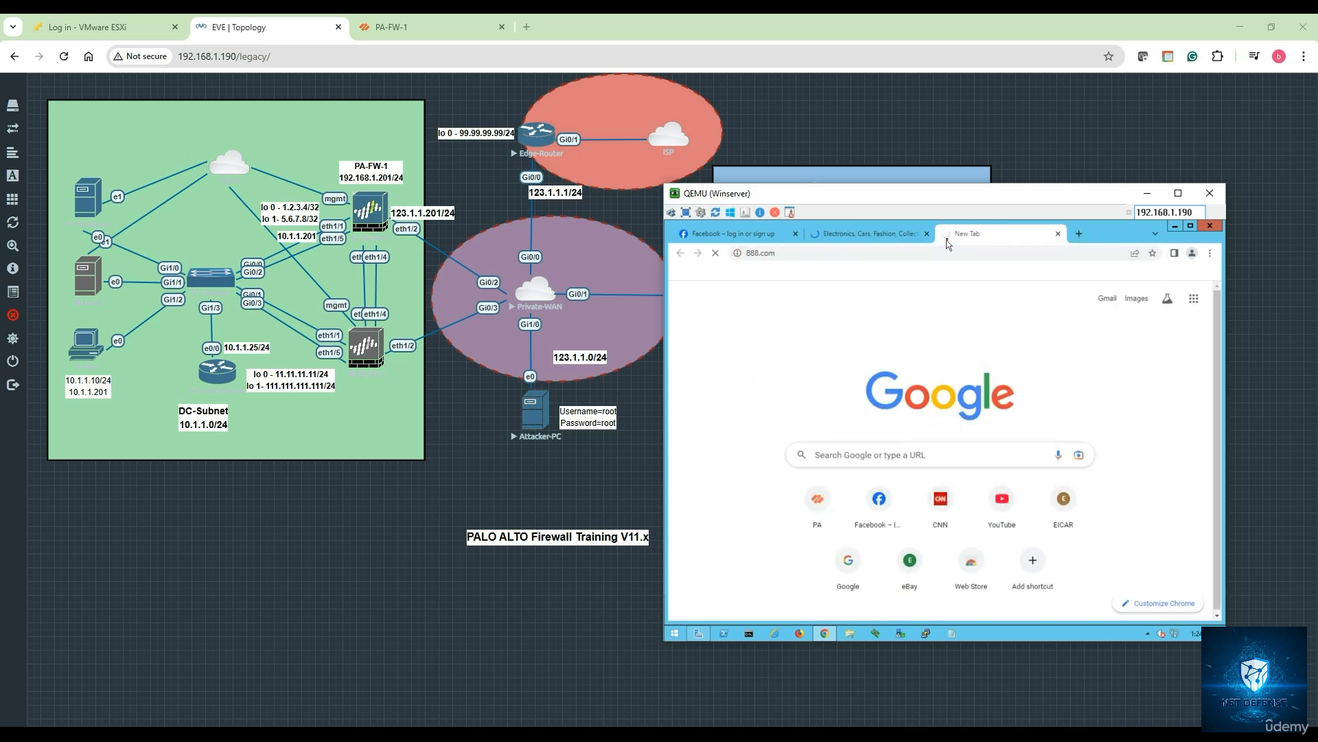
# - Inspect eBay's certificate, showing it issued by PA-FW-1-ZBN, then return to the 888.com tab
pyautogui.click(884, 238)
pyautogui.click(737, 253)
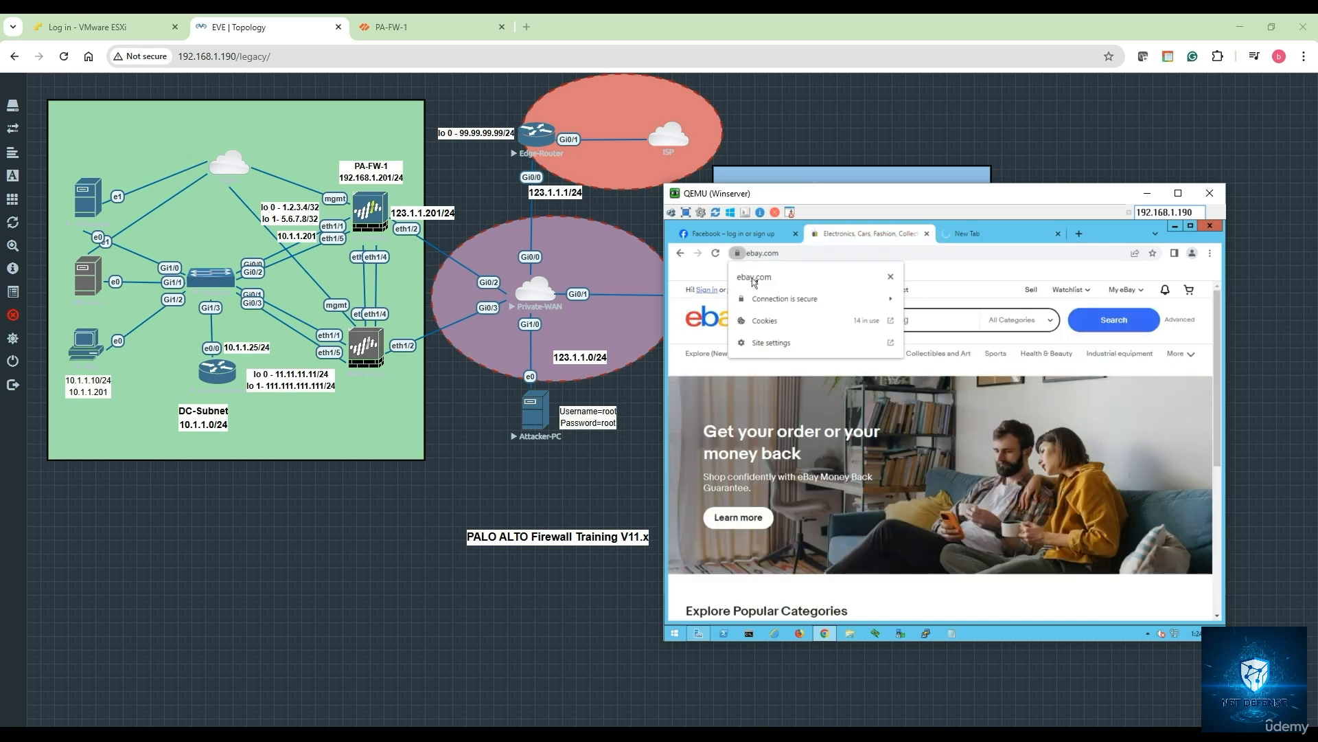
pyautogui.click(783, 301)
pyautogui.click(797, 362)
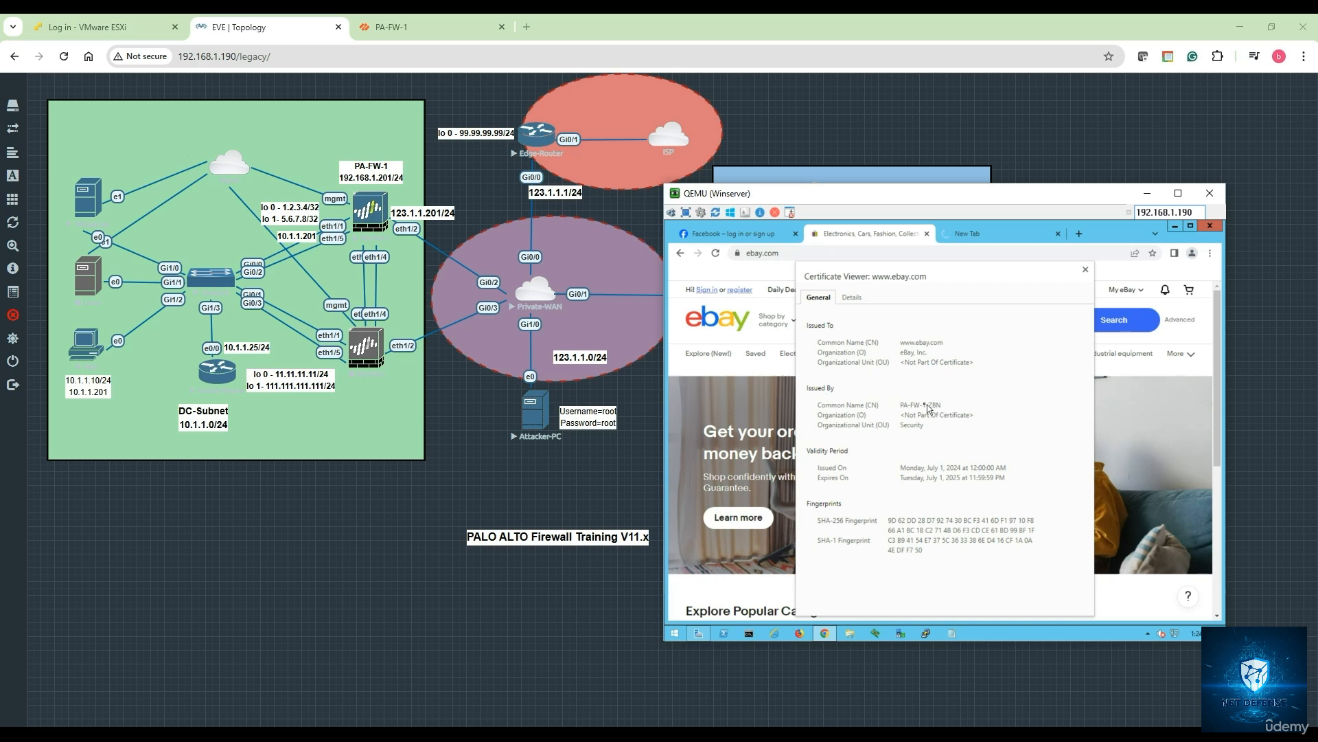
pyautogui.click(1085, 271)
pyautogui.click(978, 236)
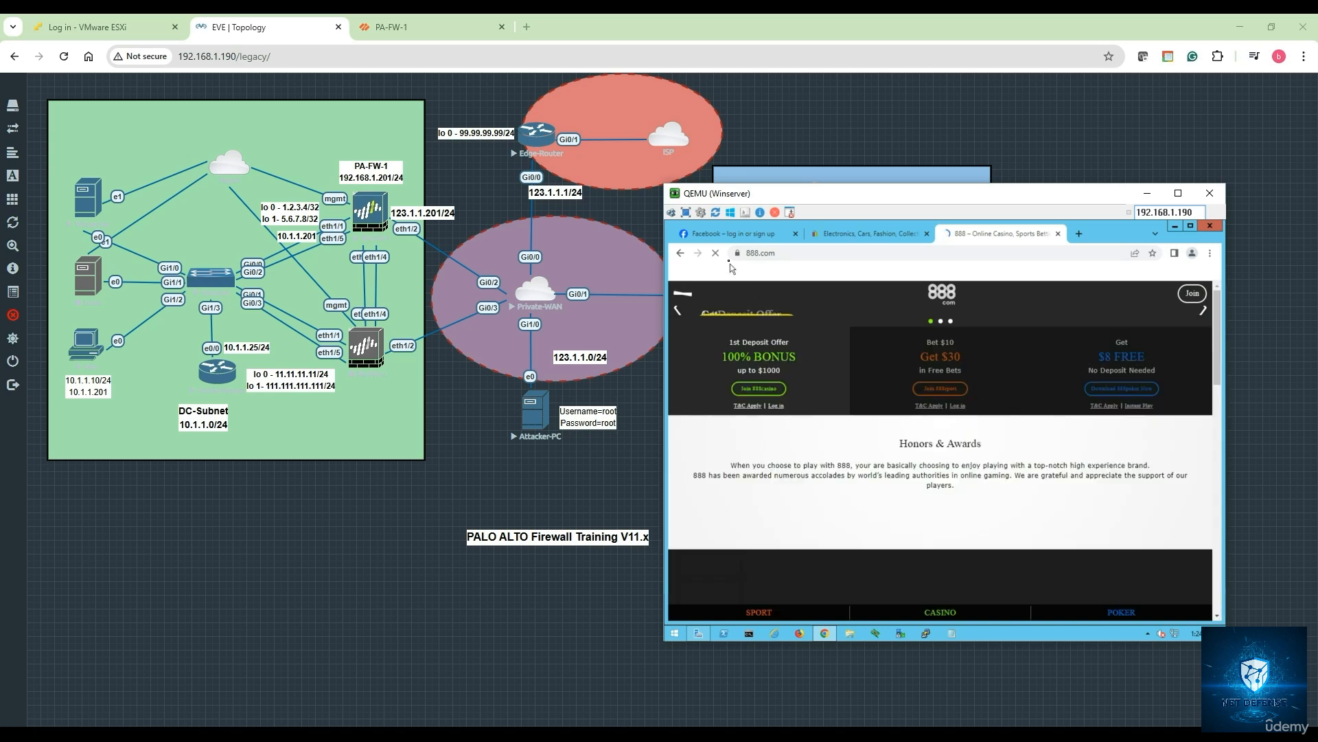
# - Open 888.com's *.888.ca certificate, showing it issued by PA-FW-1-ZBN
pyautogui.click(738, 253)
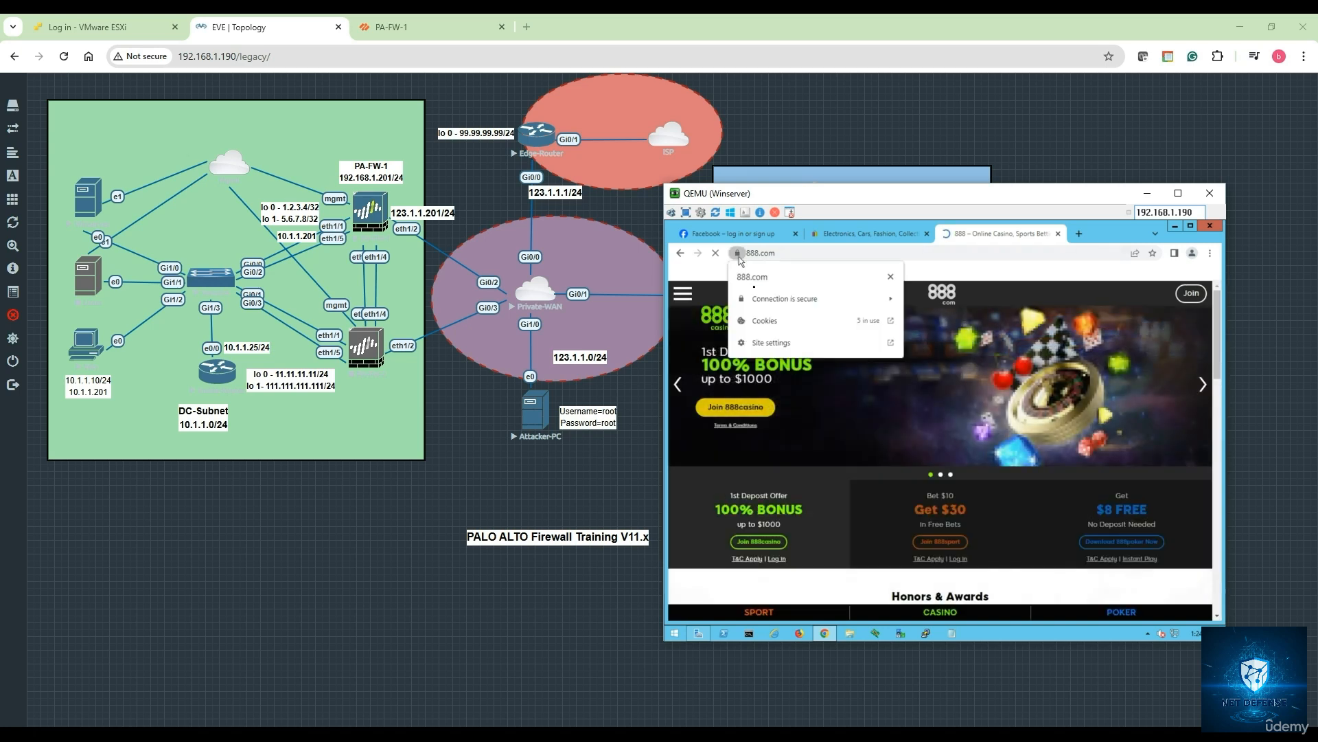
pyautogui.click(790, 306)
pyautogui.click(783, 370)
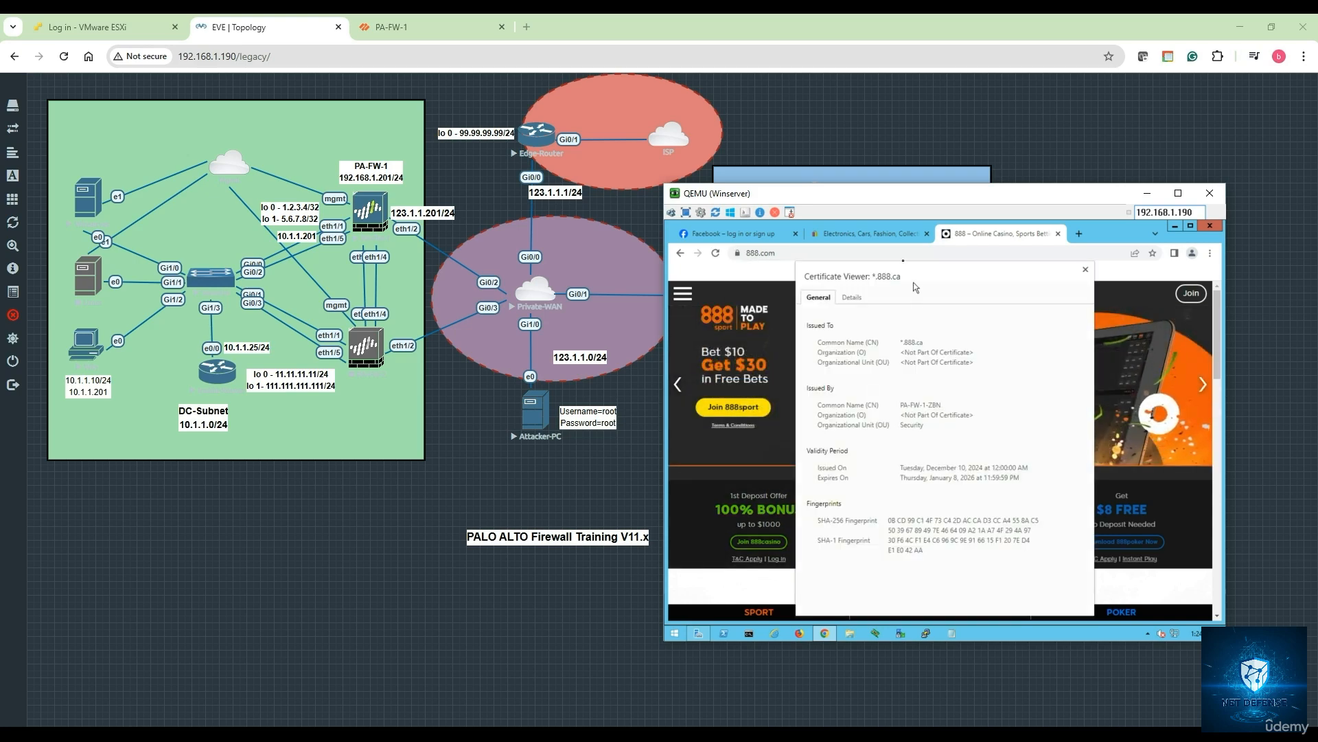
# - Compare the eBay, Facebook and 888.com tabs, close the certificate viewer and open a new tab
pyautogui.click(866, 235)
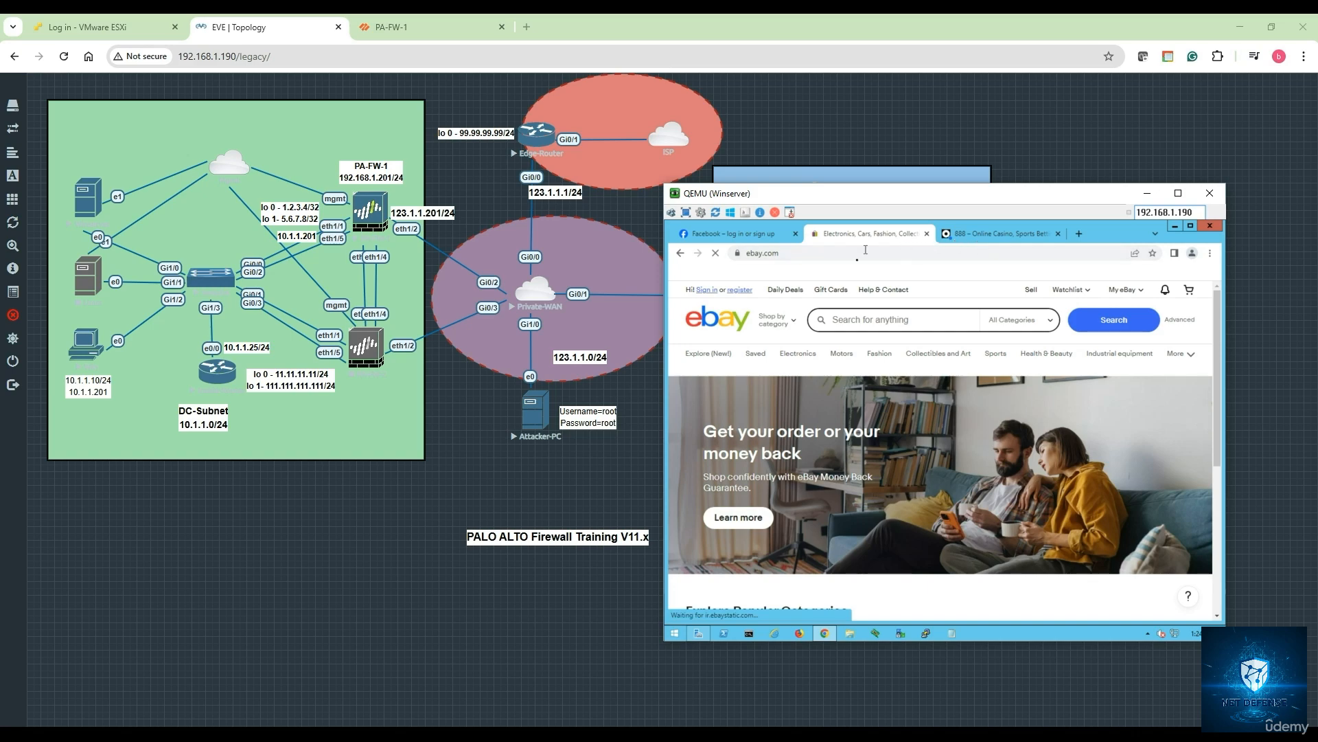
pyautogui.click(840, 254)
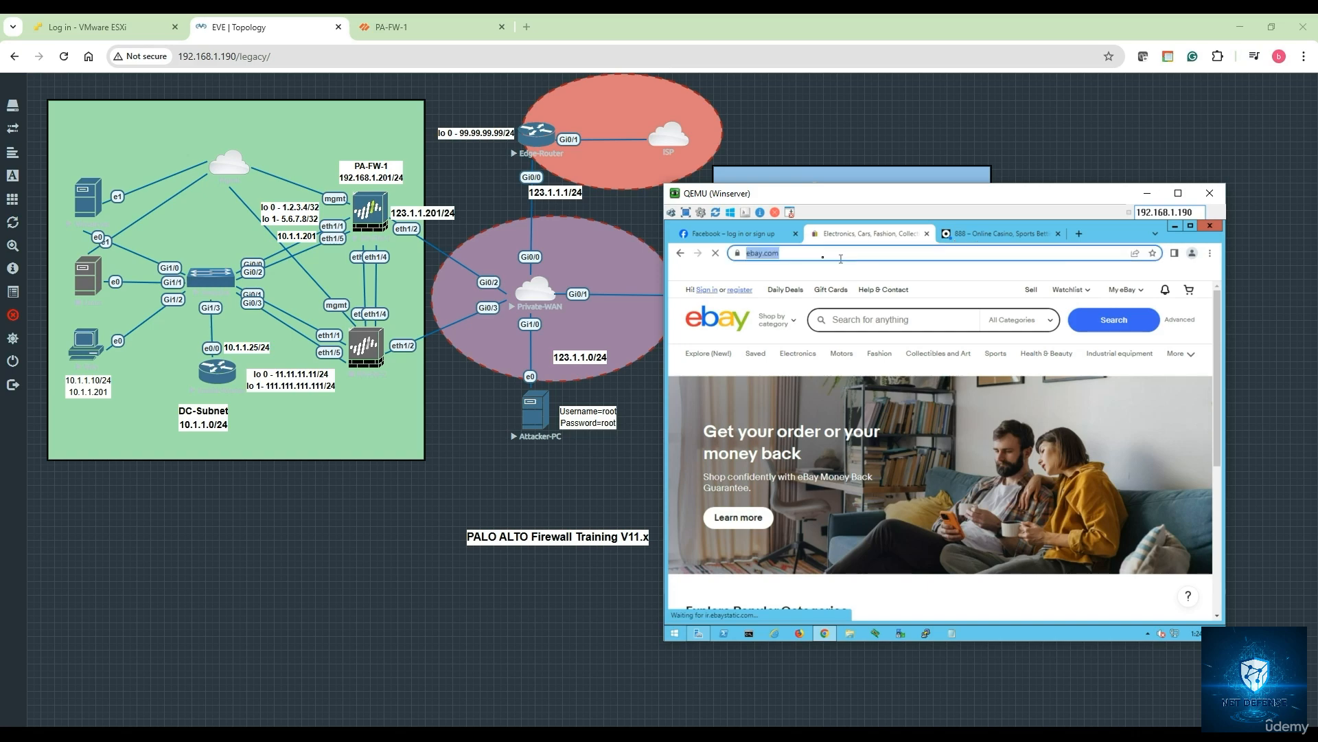
pyautogui.click(755, 233)
pyautogui.click(846, 233)
pyautogui.click(986, 236)
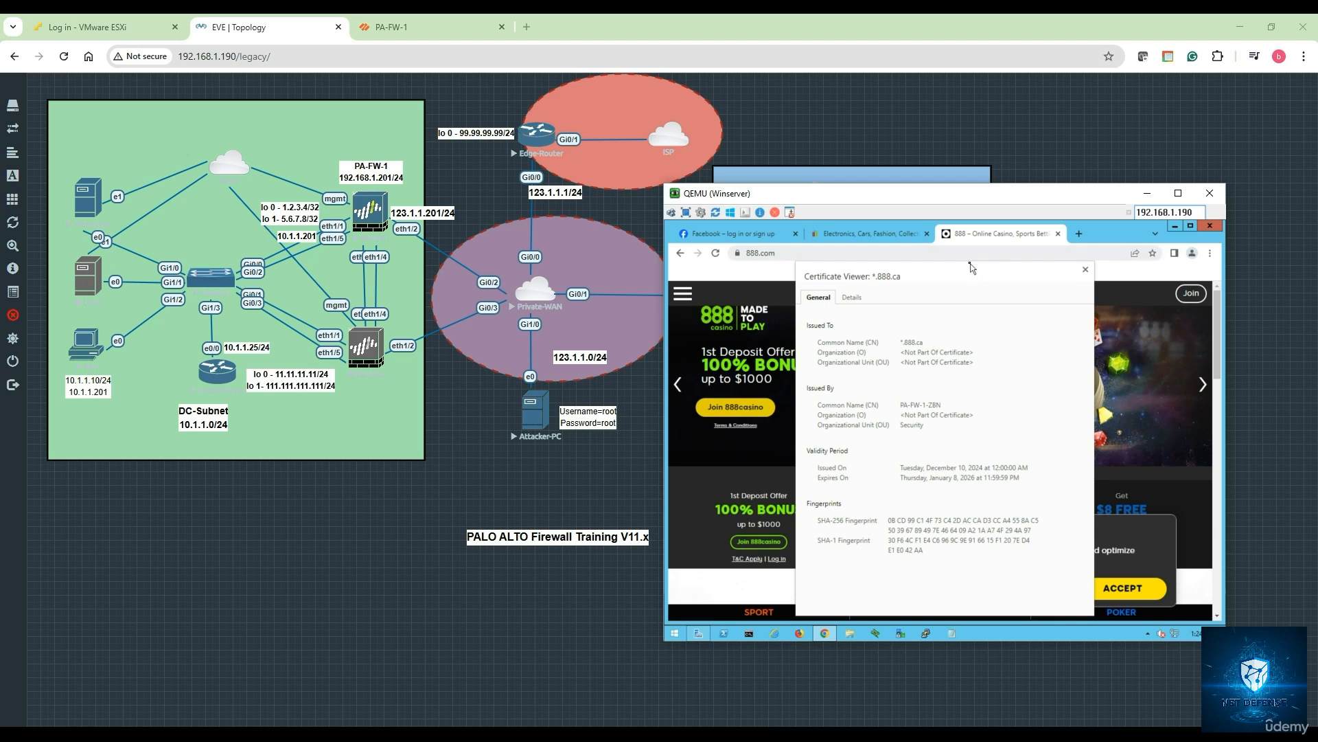
pyautogui.click(1086, 271)
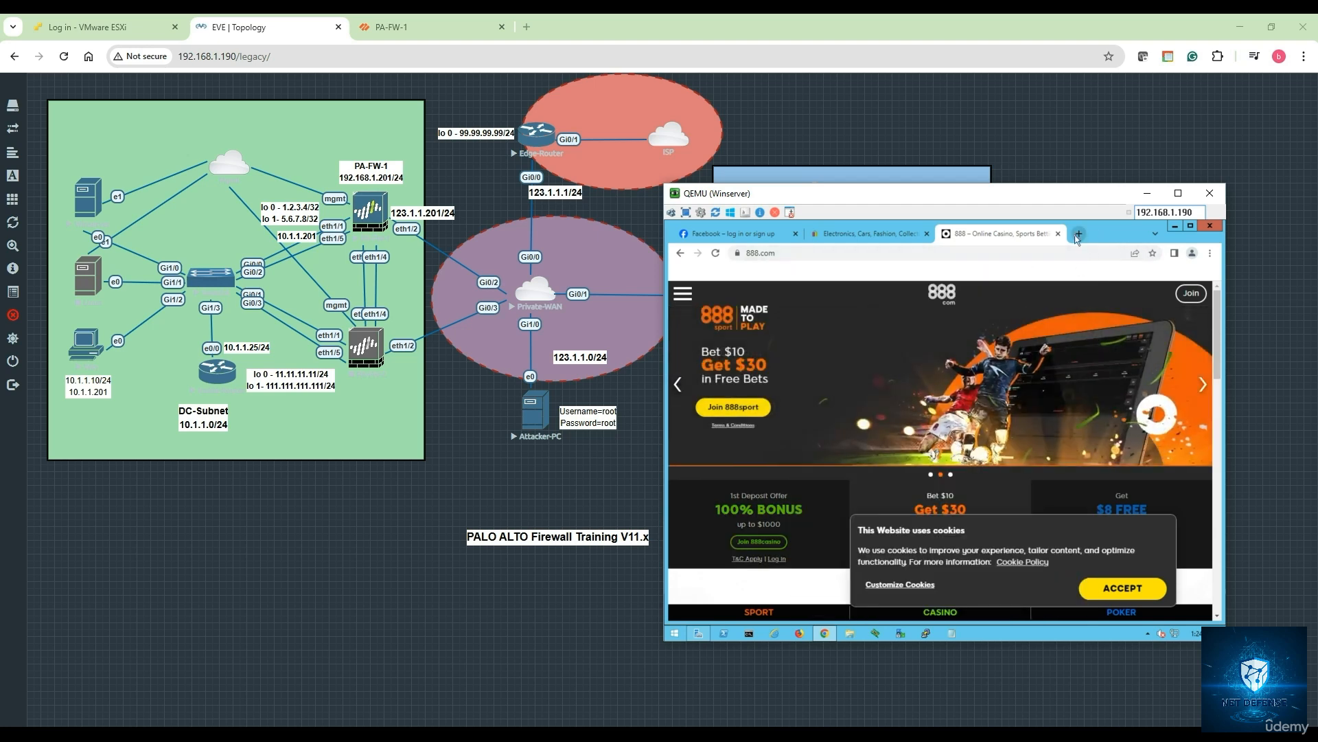
pyautogui.hotkey('ctrl', 't')
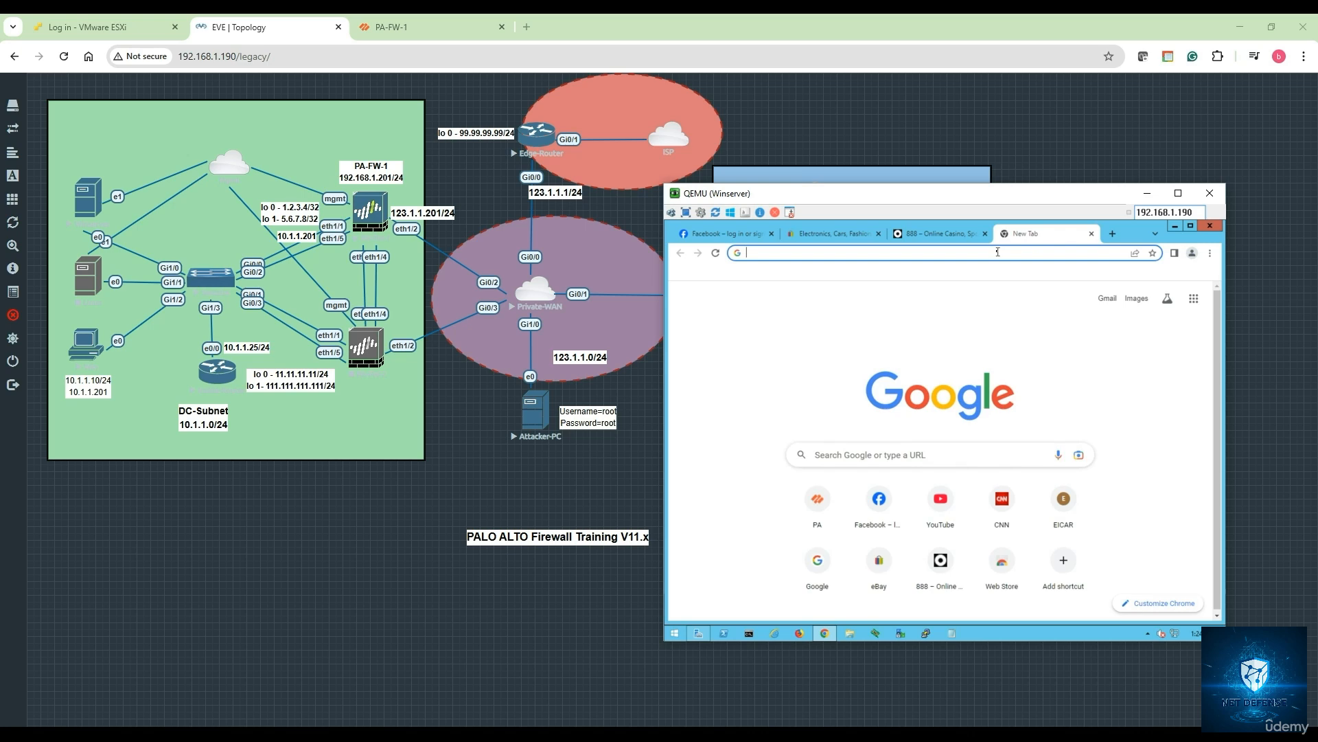
# - Load cnn.com, confirm its *.cnn.com certificate is GlobalSign-issued, then open a new tab
pyautogui.write('cnn.com')
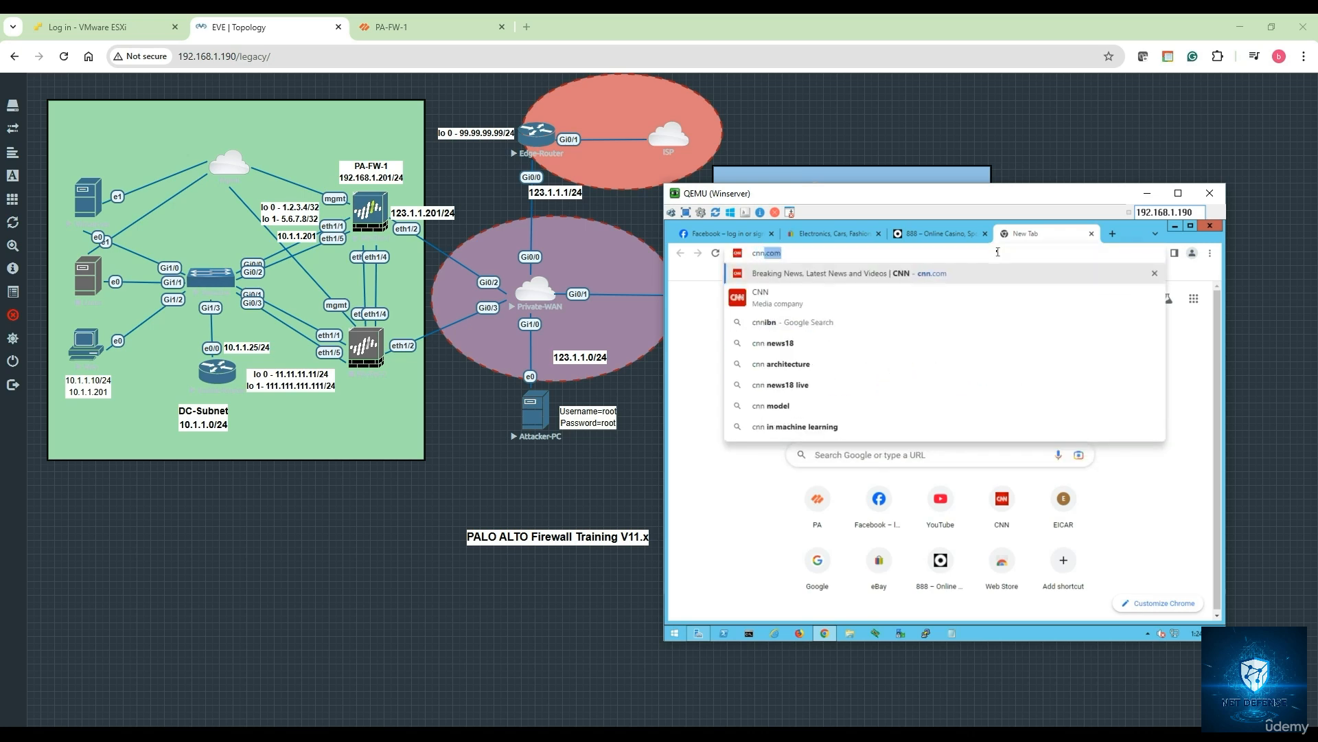
pyautogui.press('Return')
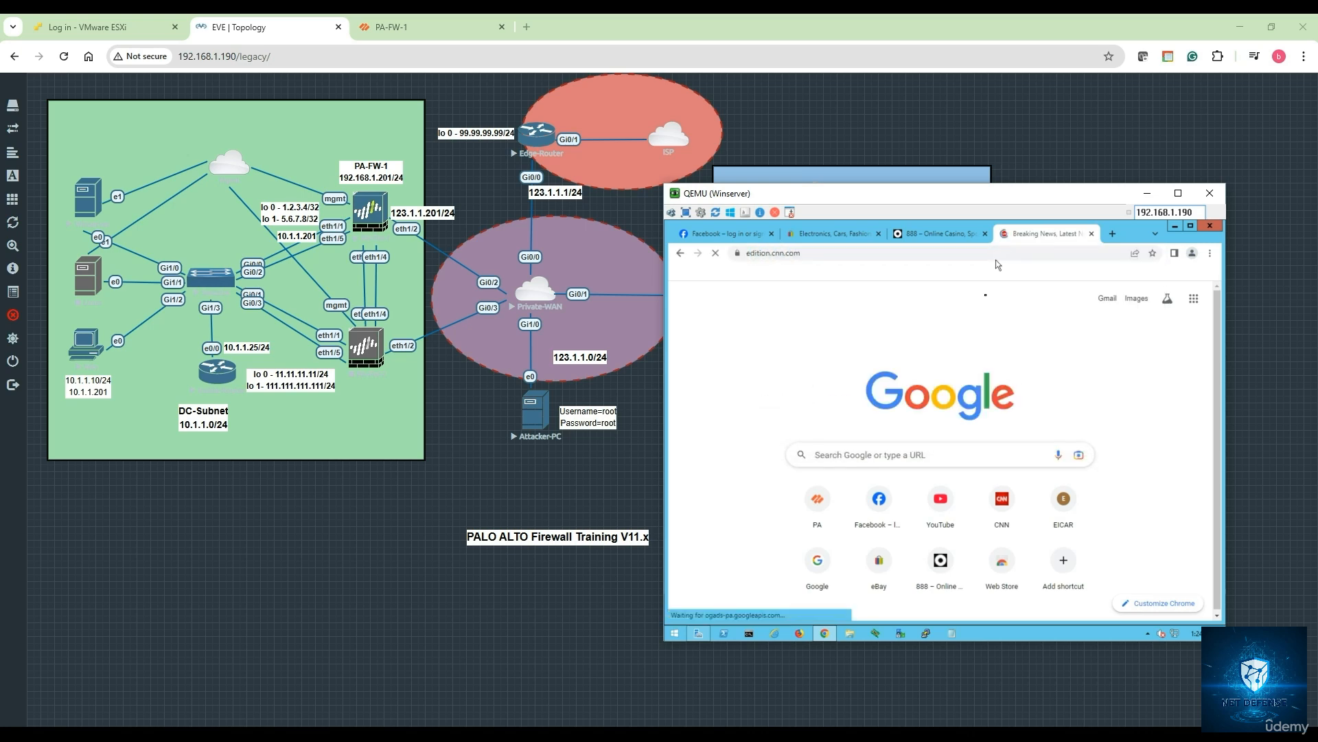
pyautogui.click(736, 253)
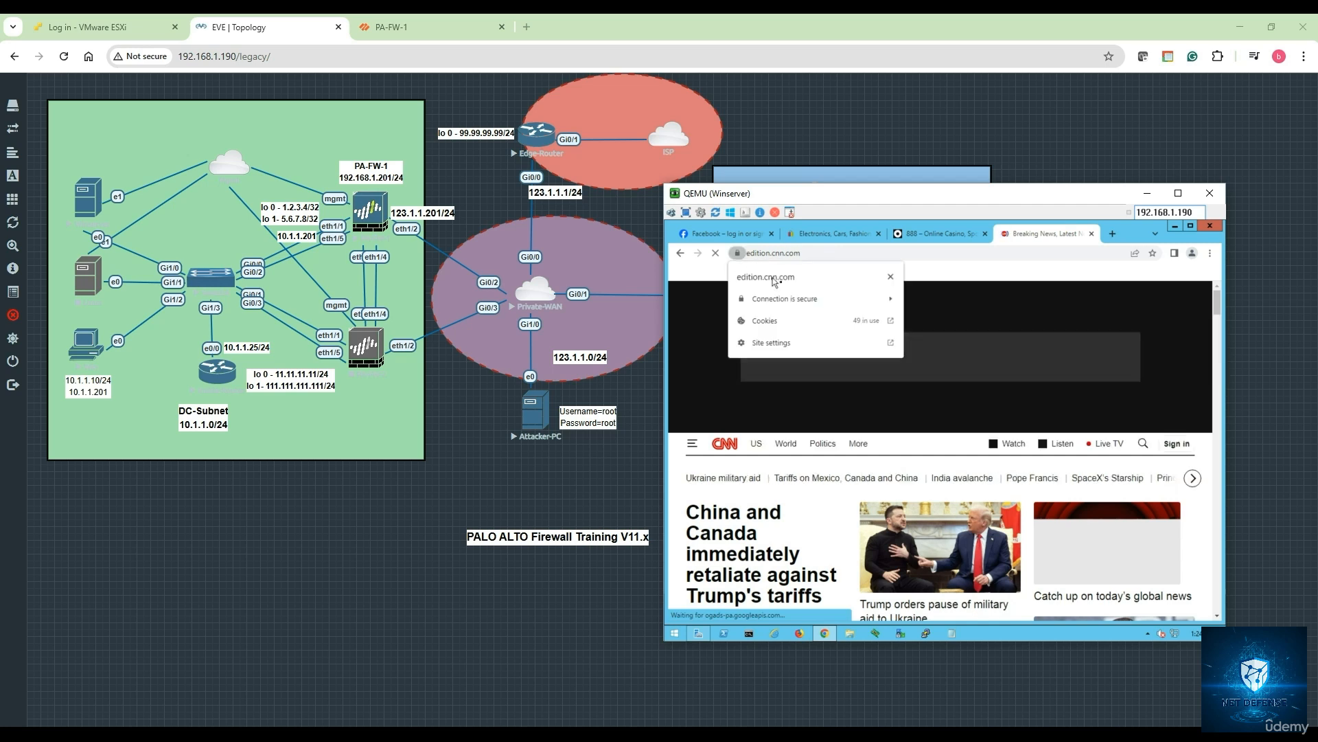
pyautogui.click(833, 306)
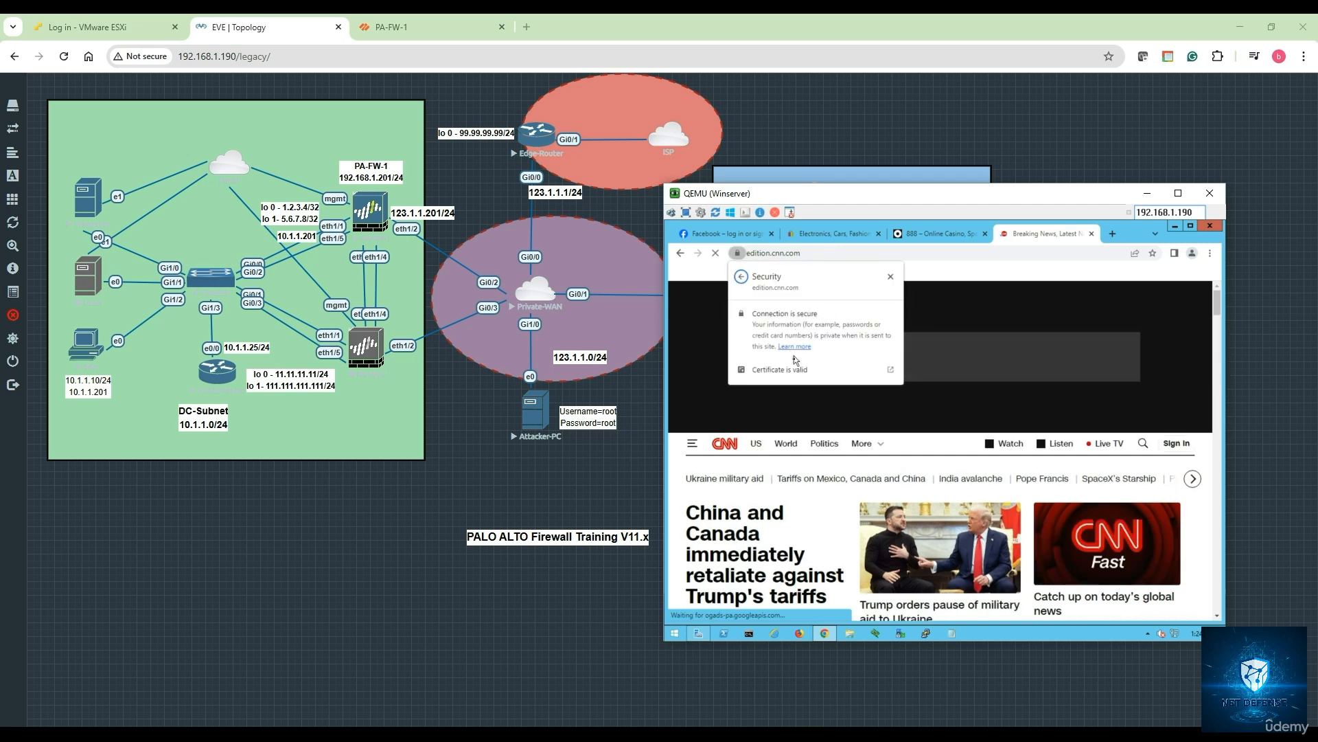
pyautogui.click(881, 373)
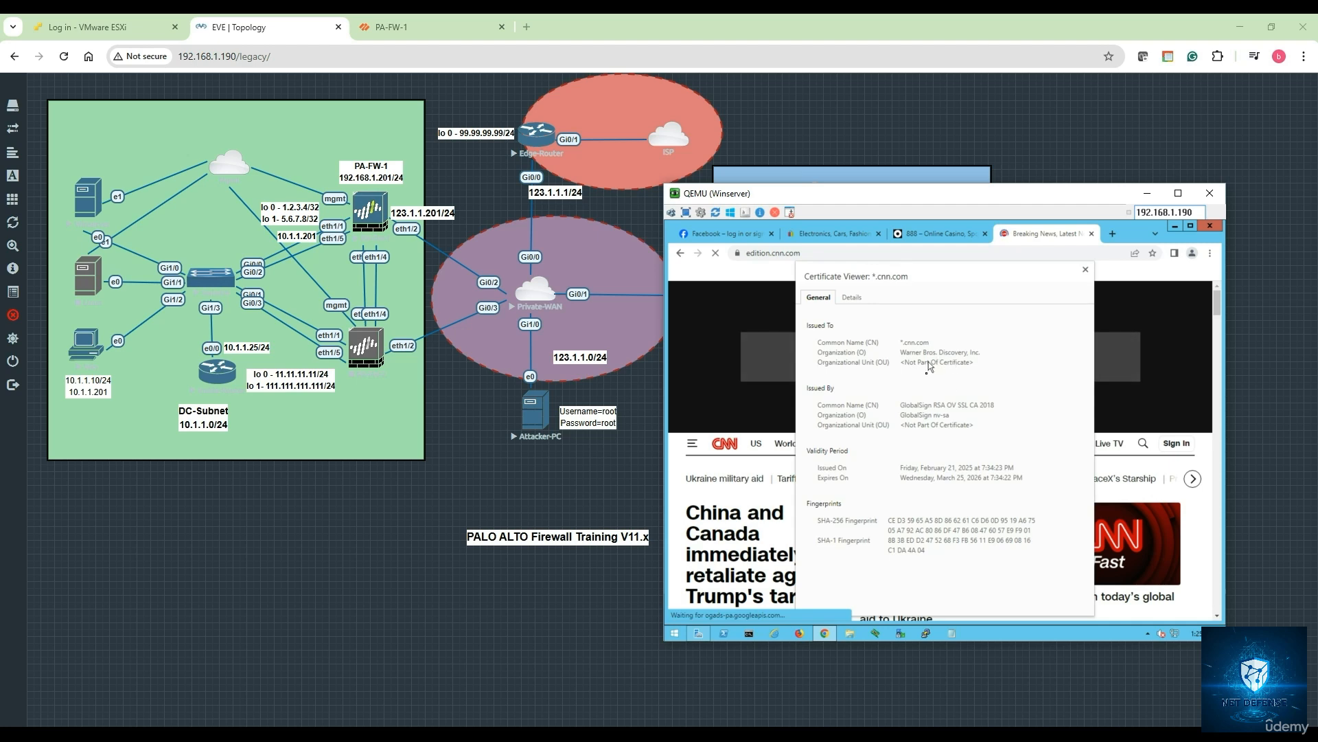
pyautogui.click(1085, 270)
pyautogui.hotkey('ctrl', 't')
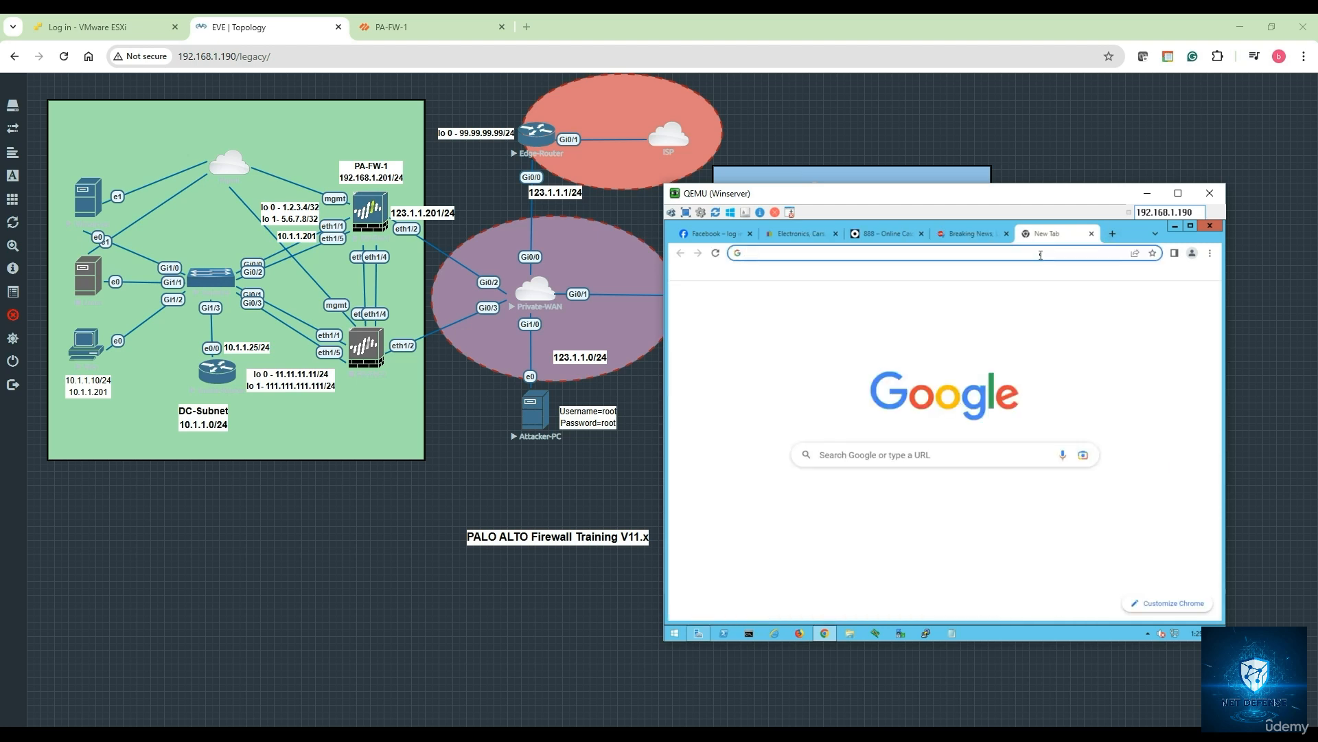
# - Try stricttimes.com, then search 'times of india' and open the Times of India site
pyautogui.write('st')
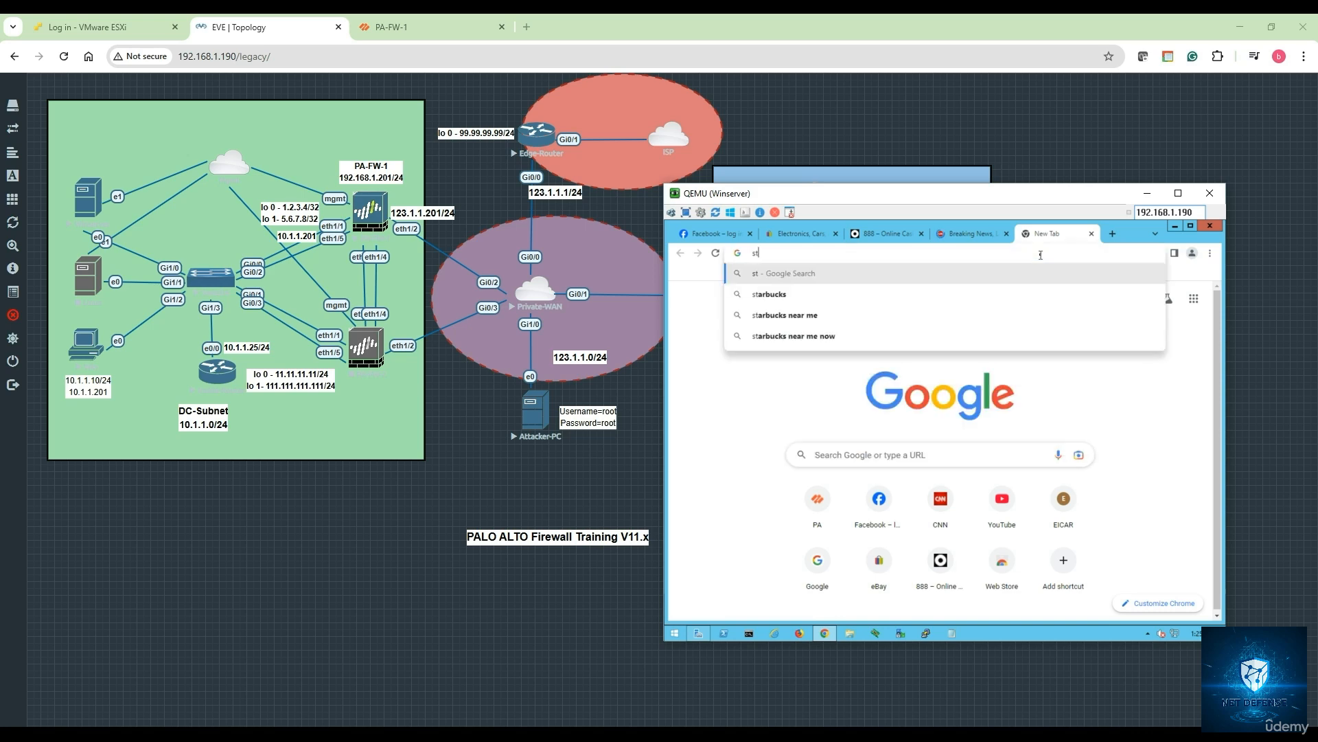
pyautogui.write('ricttimes.com')
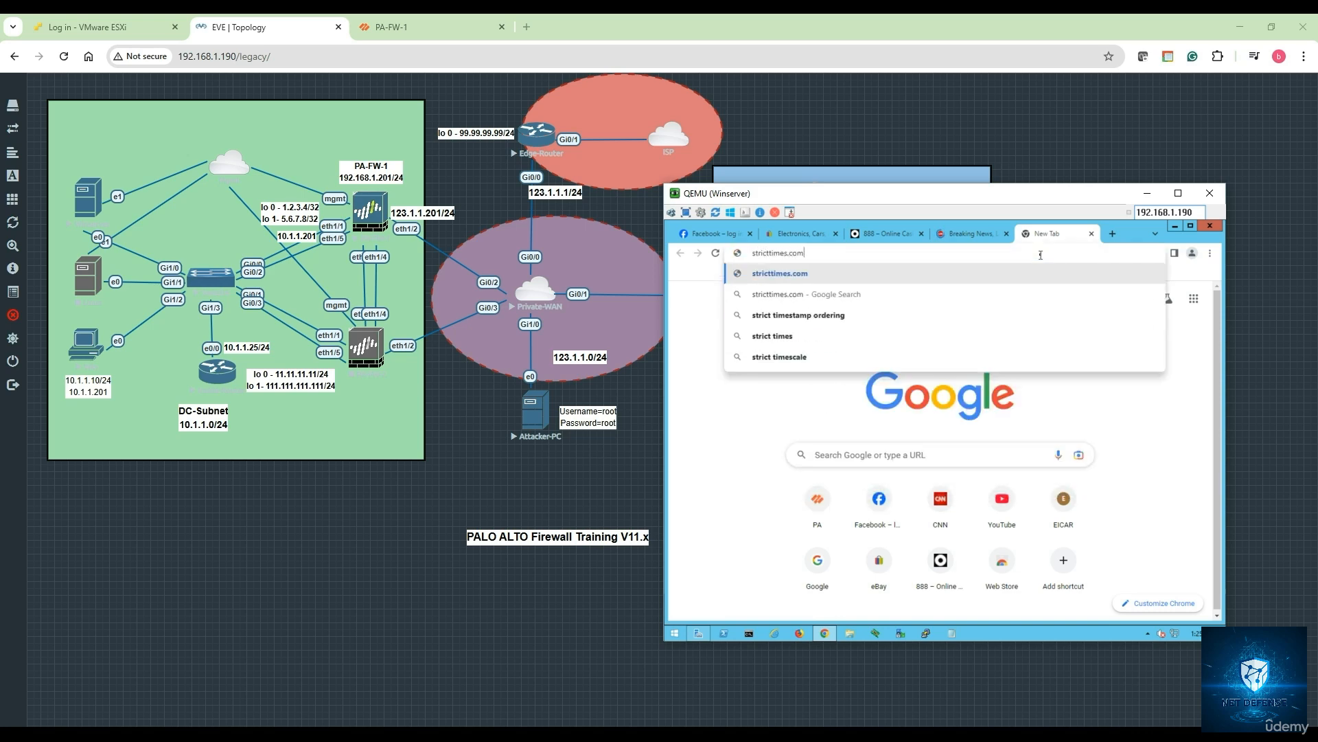
pyautogui.press('Return')
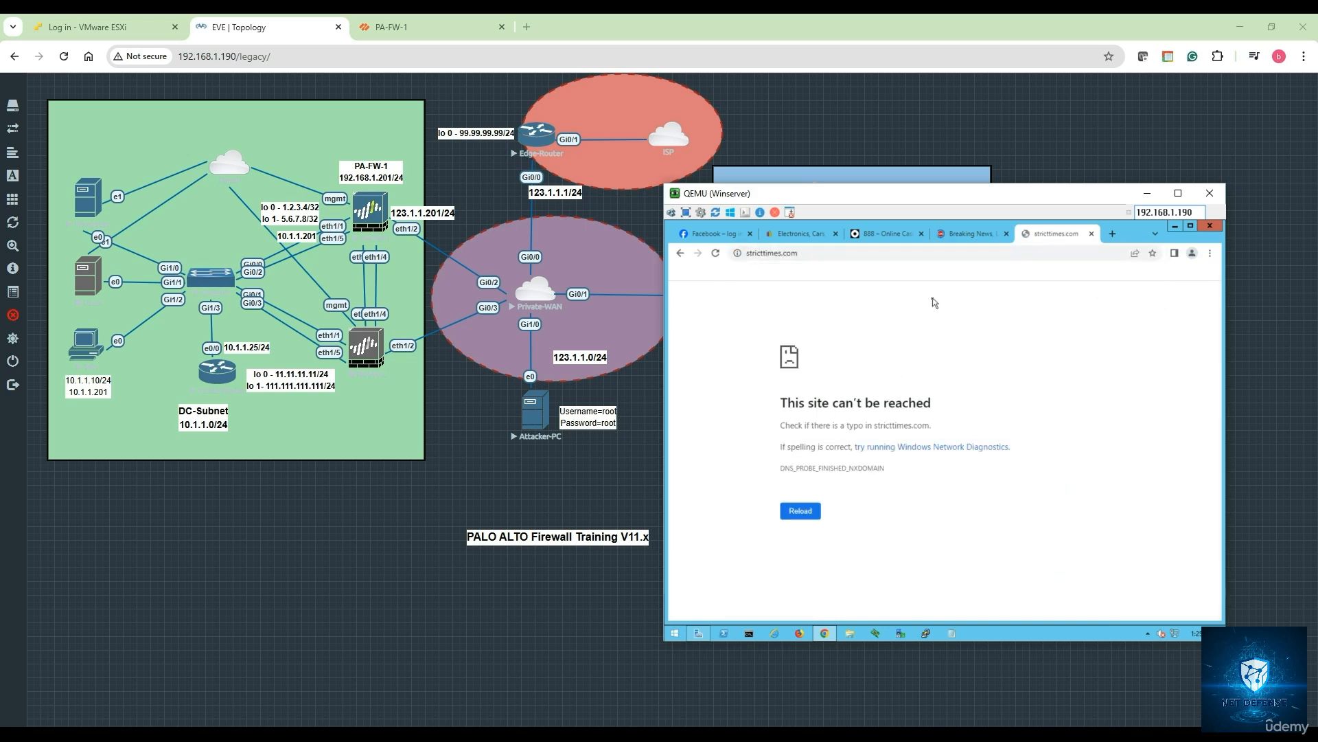
pyautogui.click(829, 253)
pyautogui.press('BackSpace')
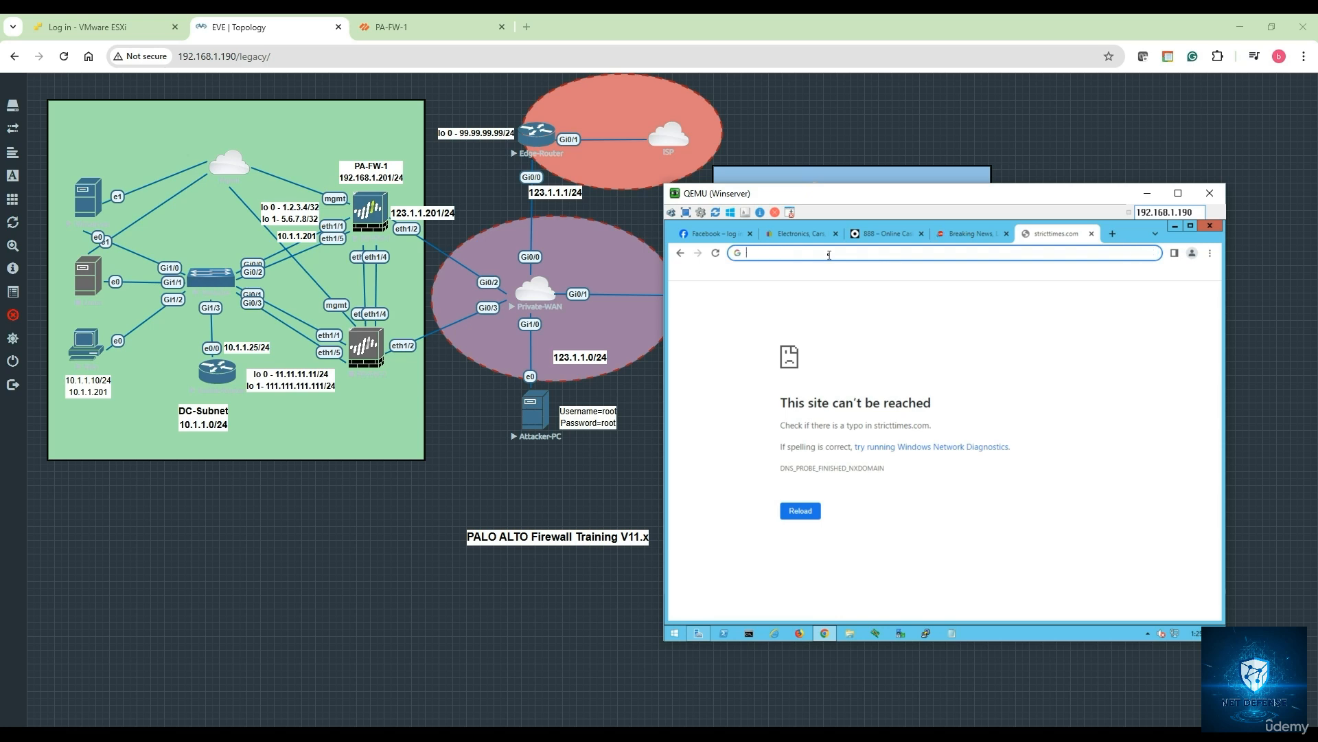
pyautogui.write('timeso')
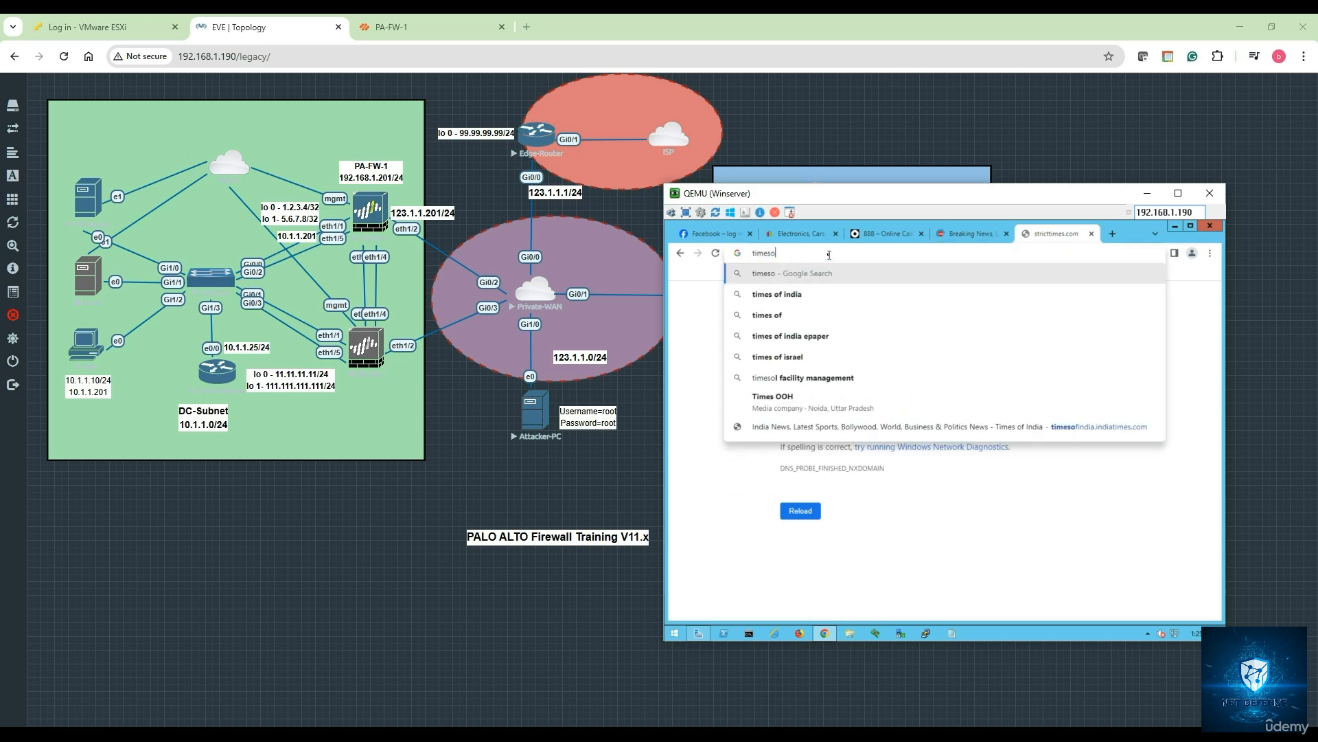
pyautogui.write('fin')
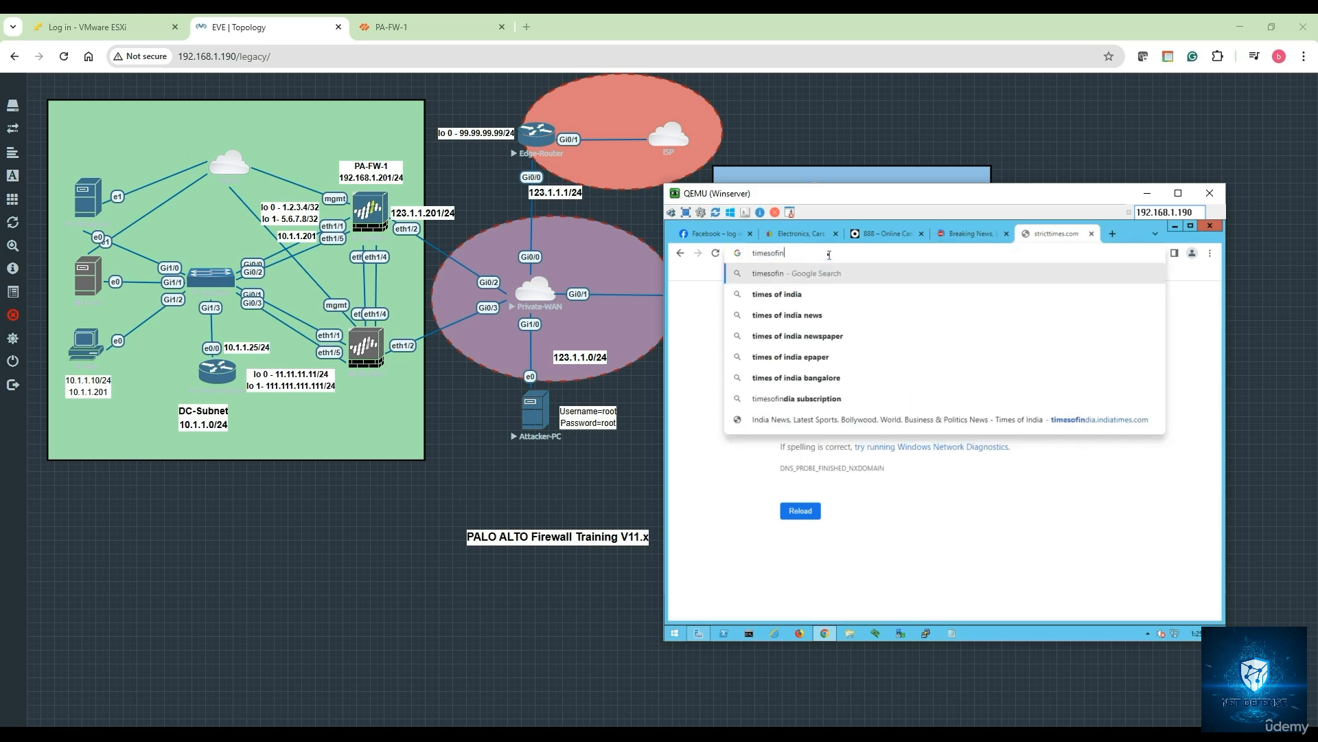
pyautogui.click(809, 294)
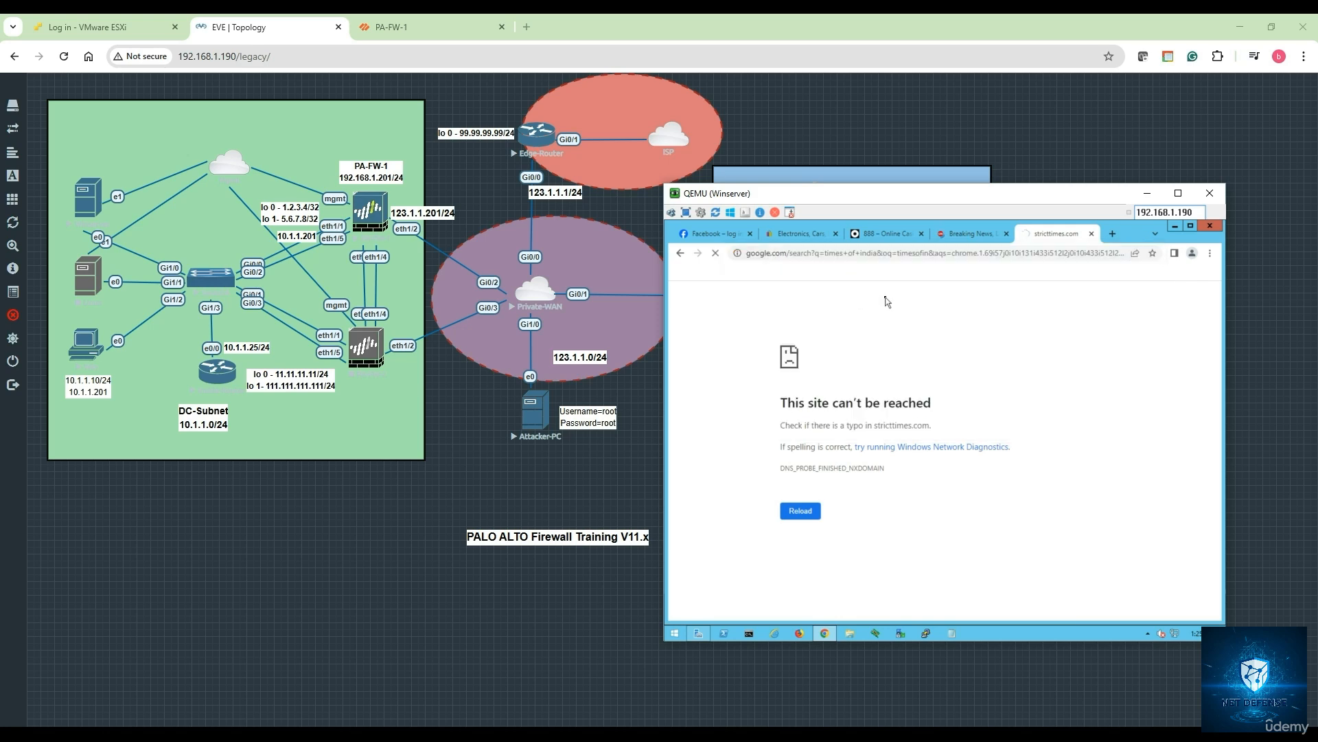
pyautogui.click(779, 401)
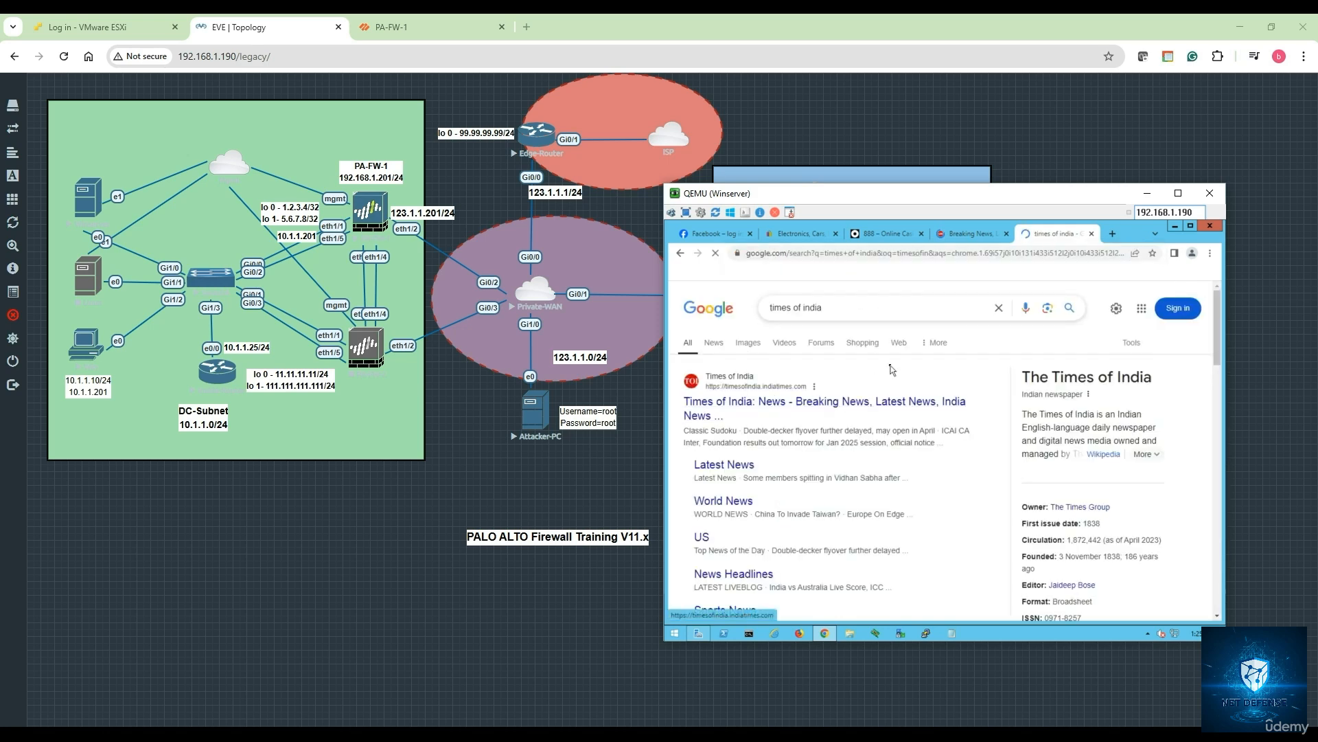
# - Check the Times of India certificate (issuer Let's Encrypt R10), then close that tab
pyautogui.click(737, 253)
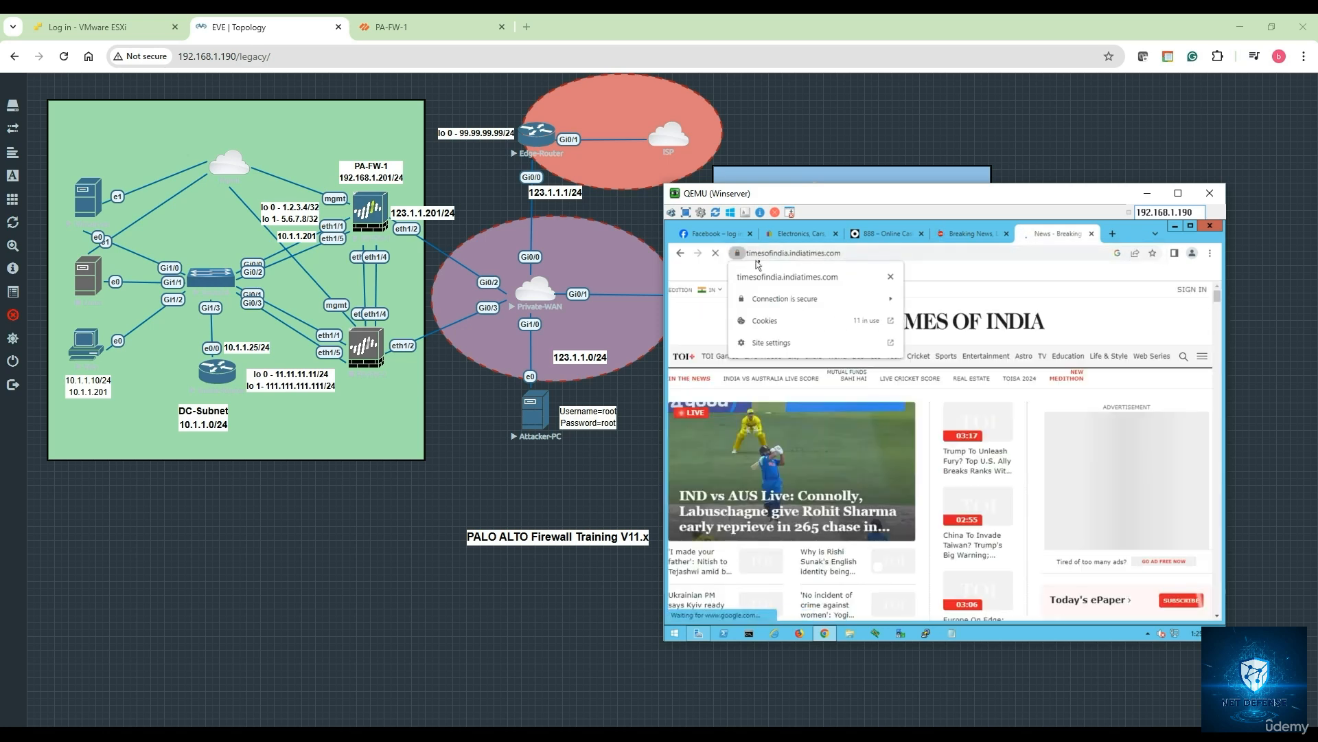
pyautogui.click(802, 371)
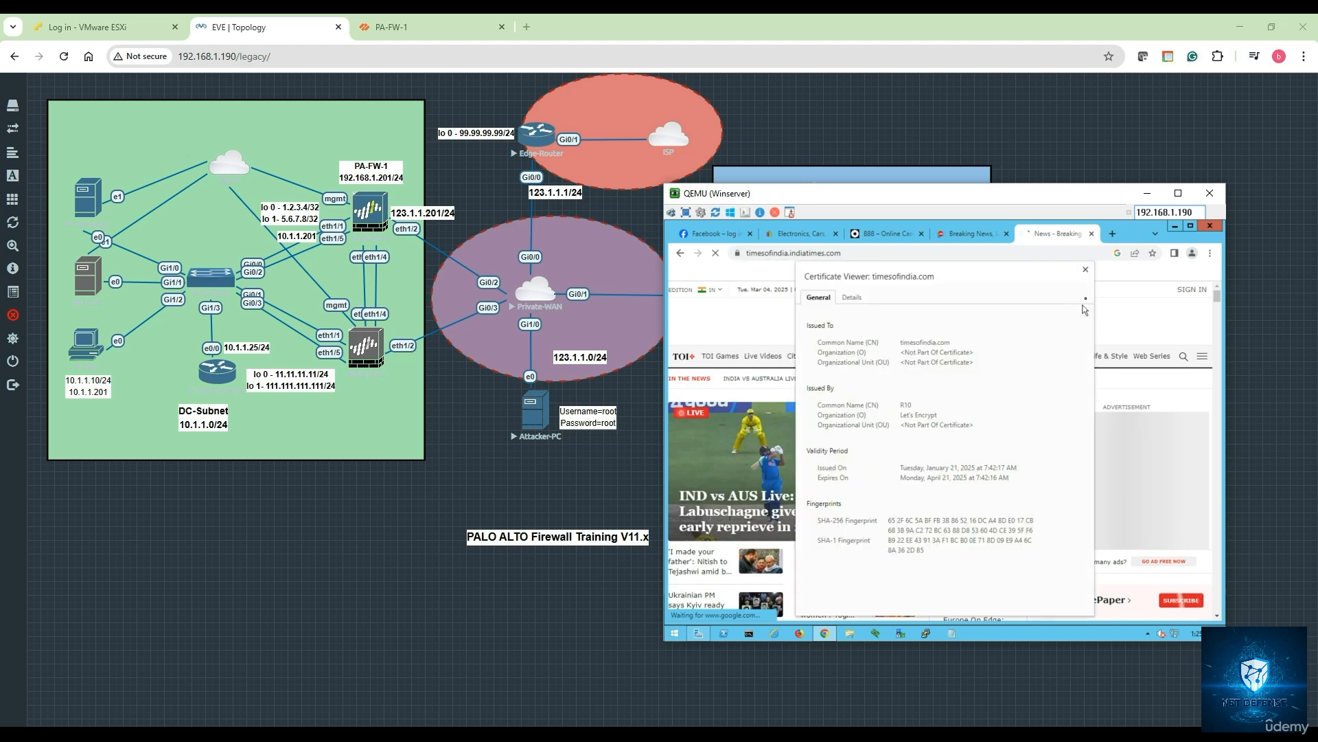
pyautogui.click(1086, 269)
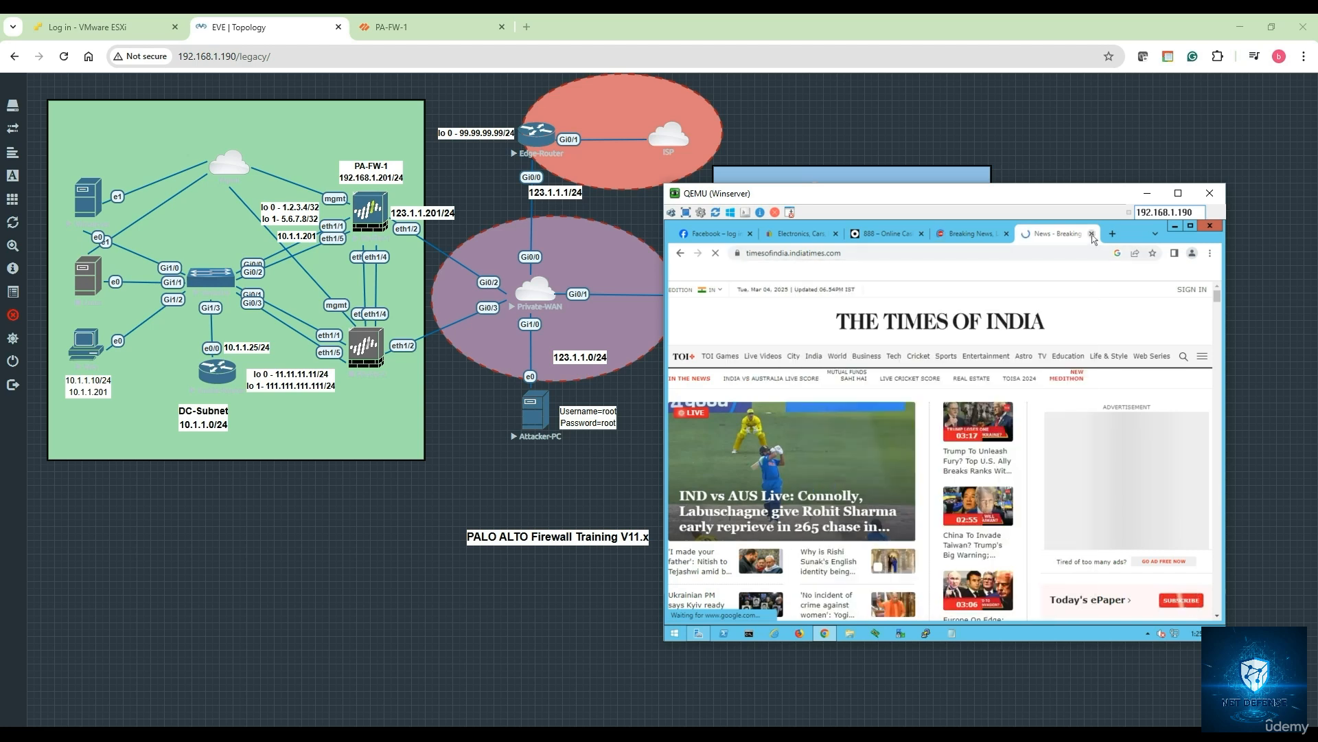
pyautogui.click(1092, 234)
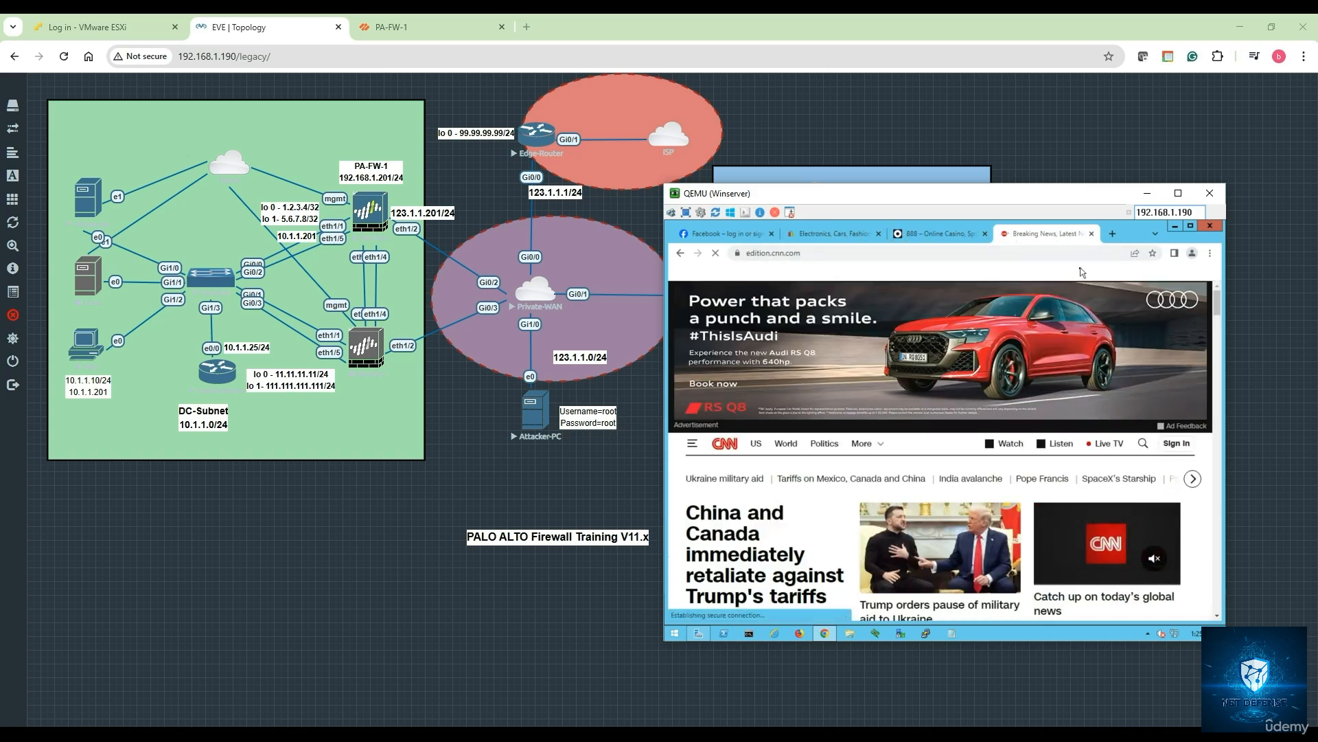
# - Minimize the client console, then in PA-FW-1 select the default profile under Objects > URL Filtering
pyautogui.click(1147, 193)
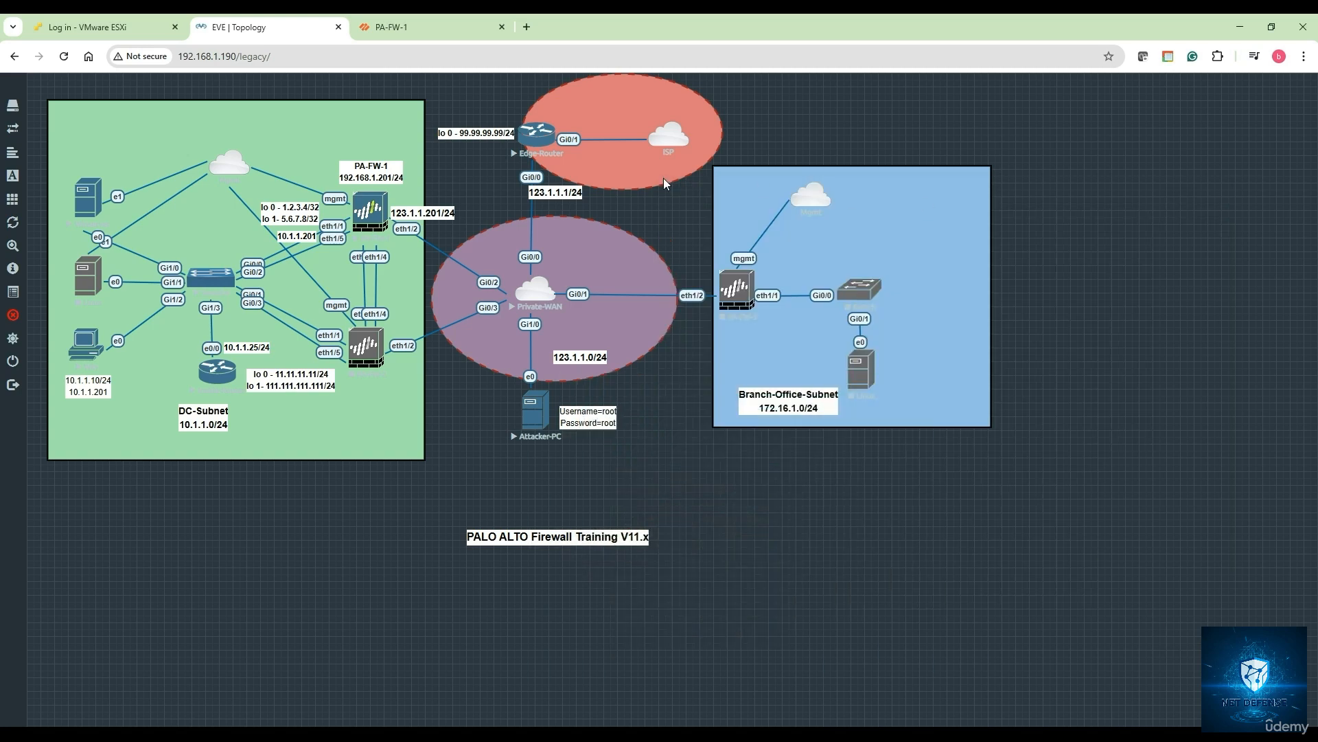
pyautogui.click(384, 31)
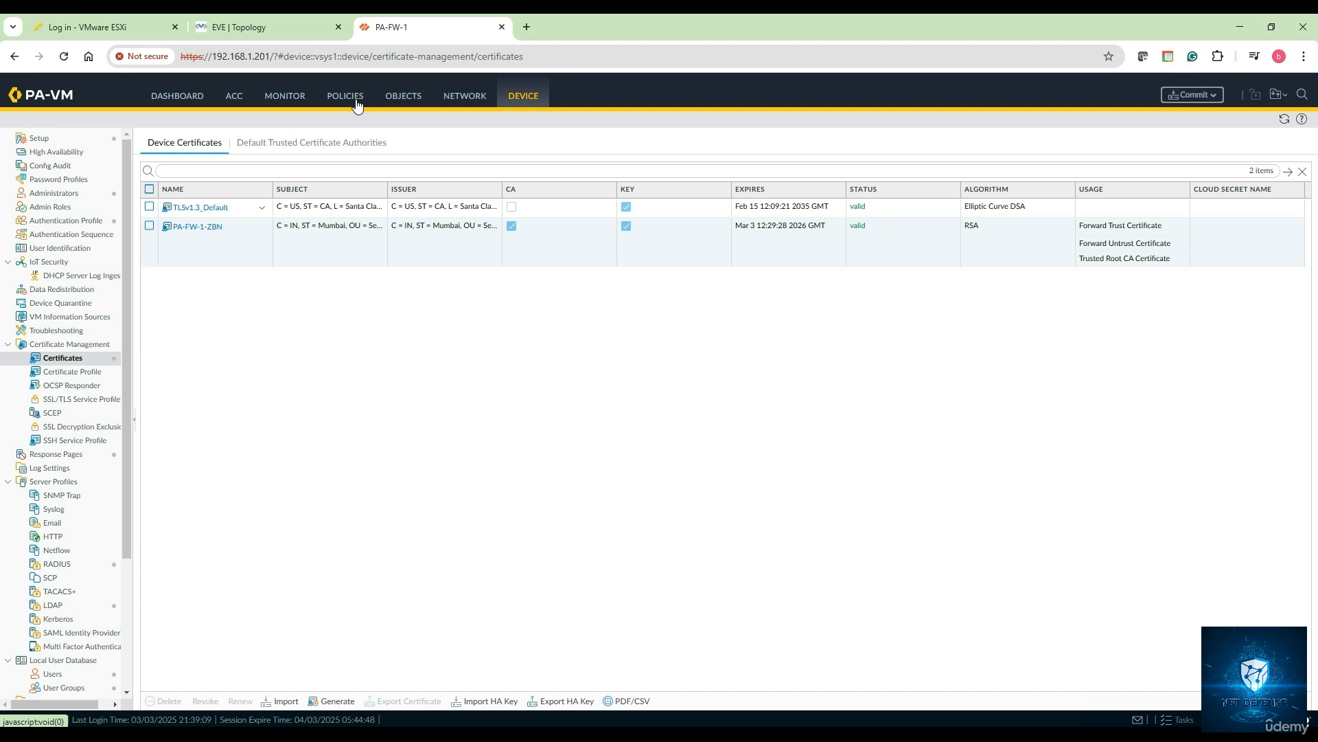
pyautogui.click(401, 98)
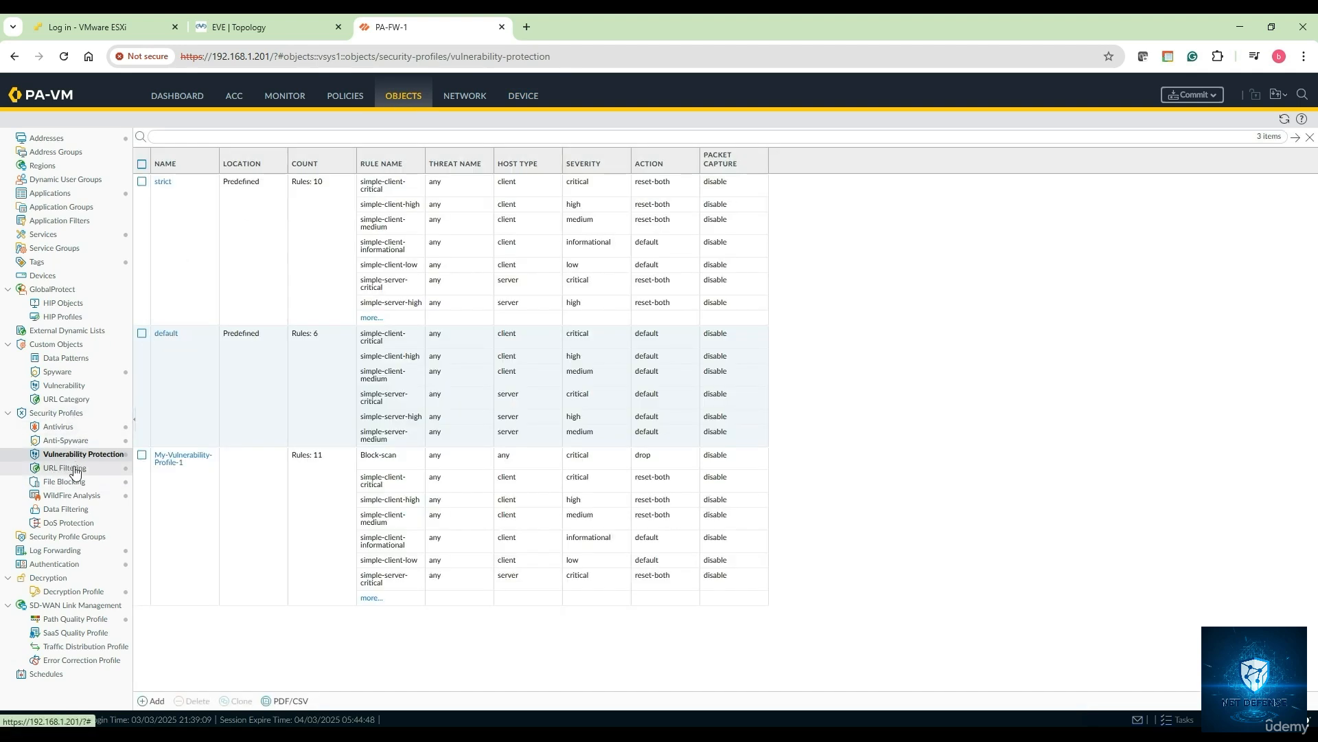
pyautogui.click(75, 470)
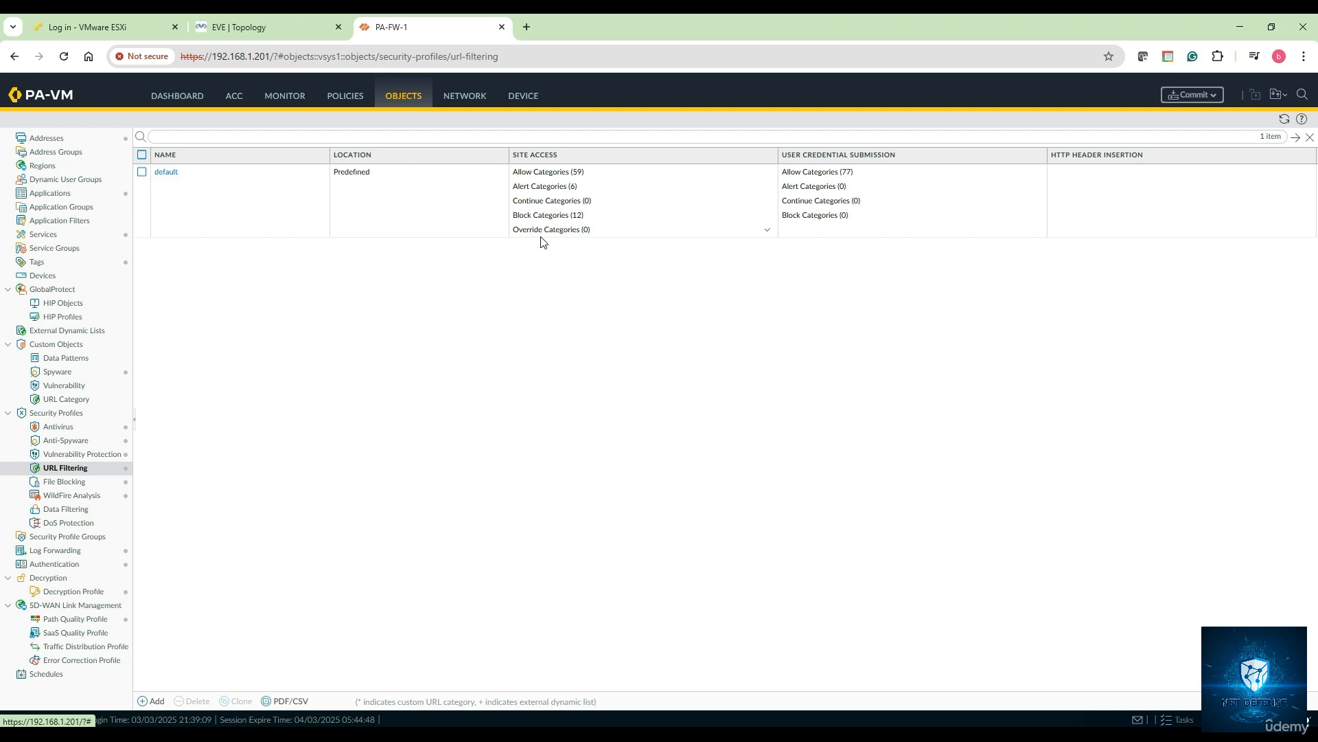
pyautogui.click(143, 172)
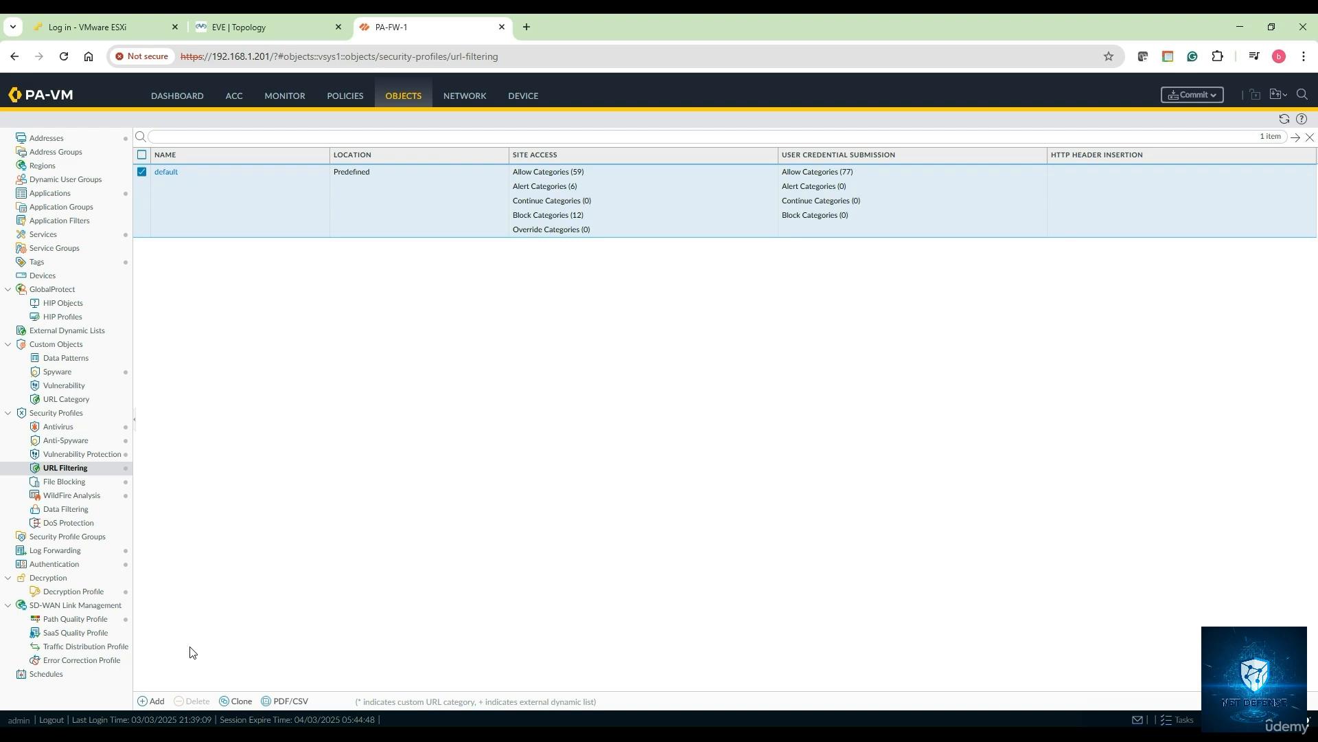
# - Clone the default URL filtering profile and open the resulting default-1 for editing
pyautogui.click(239, 701)
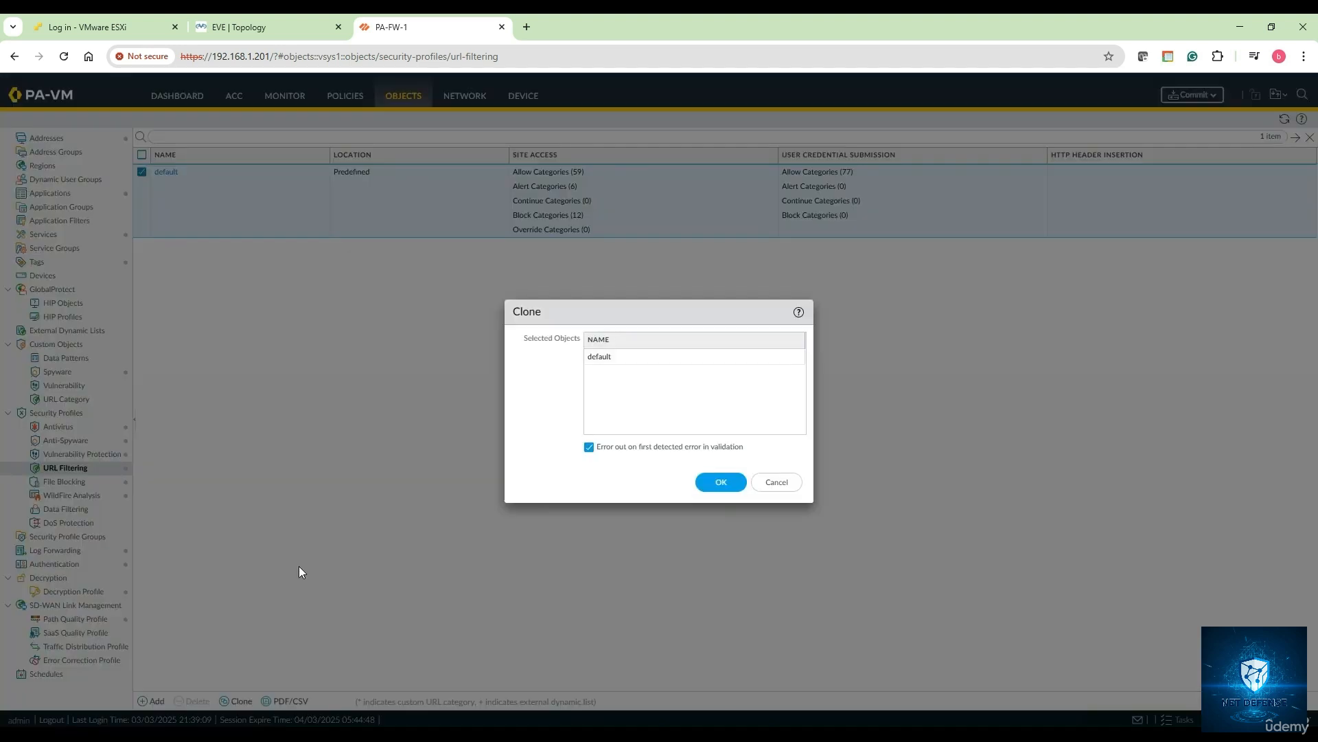
pyautogui.click(715, 482)
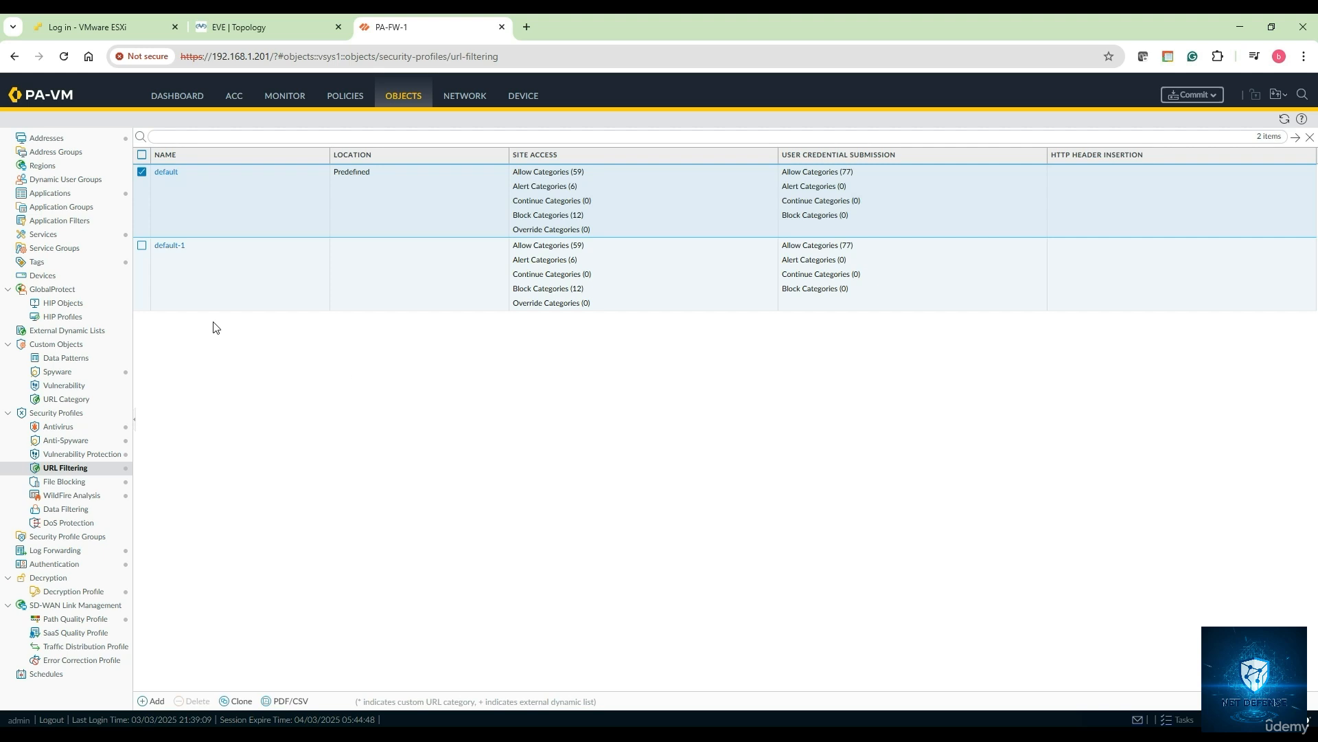
pyautogui.click(193, 259)
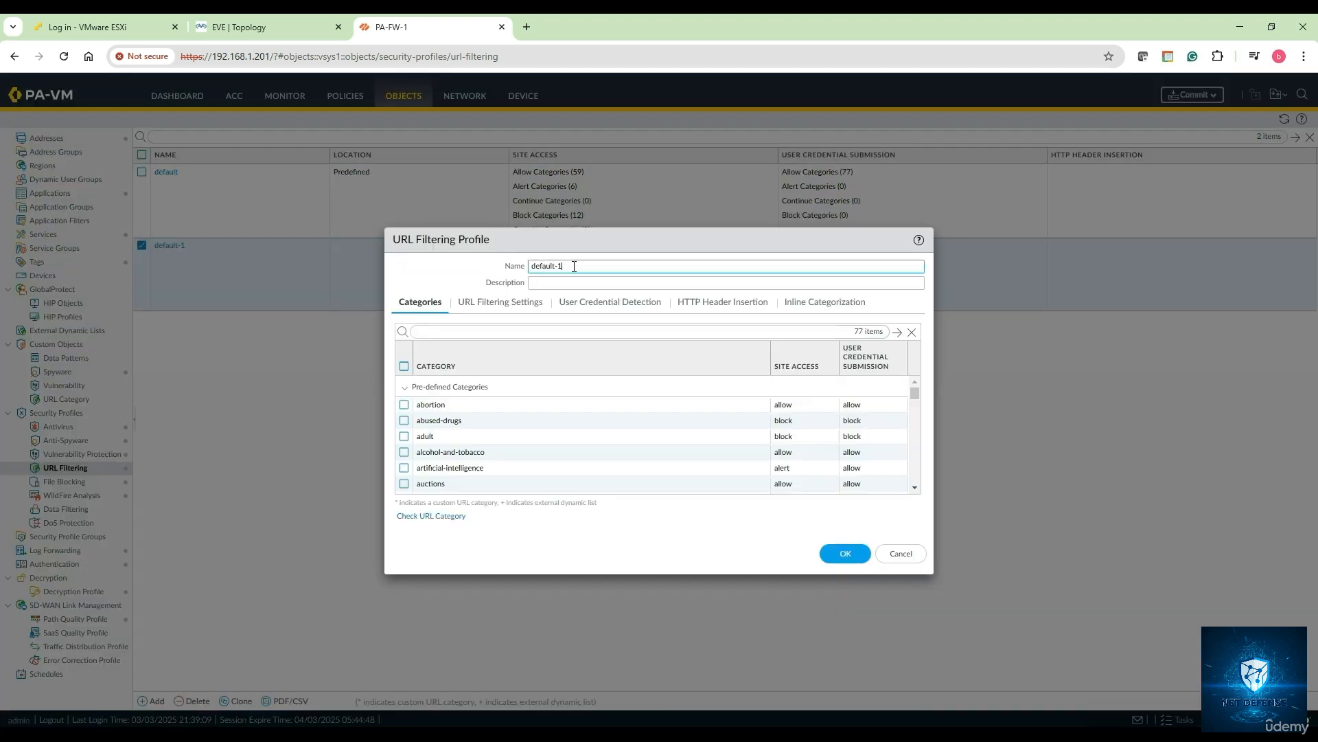
# - Set both name and description to My-URL-Filtering-Profile-1, then focus the category search
pyautogui.write('My-URL-Filtering-Profile')
pyautogui.hotkey('ctrl', 'a')
pyautogui.hotkey('ctrl', 'c')
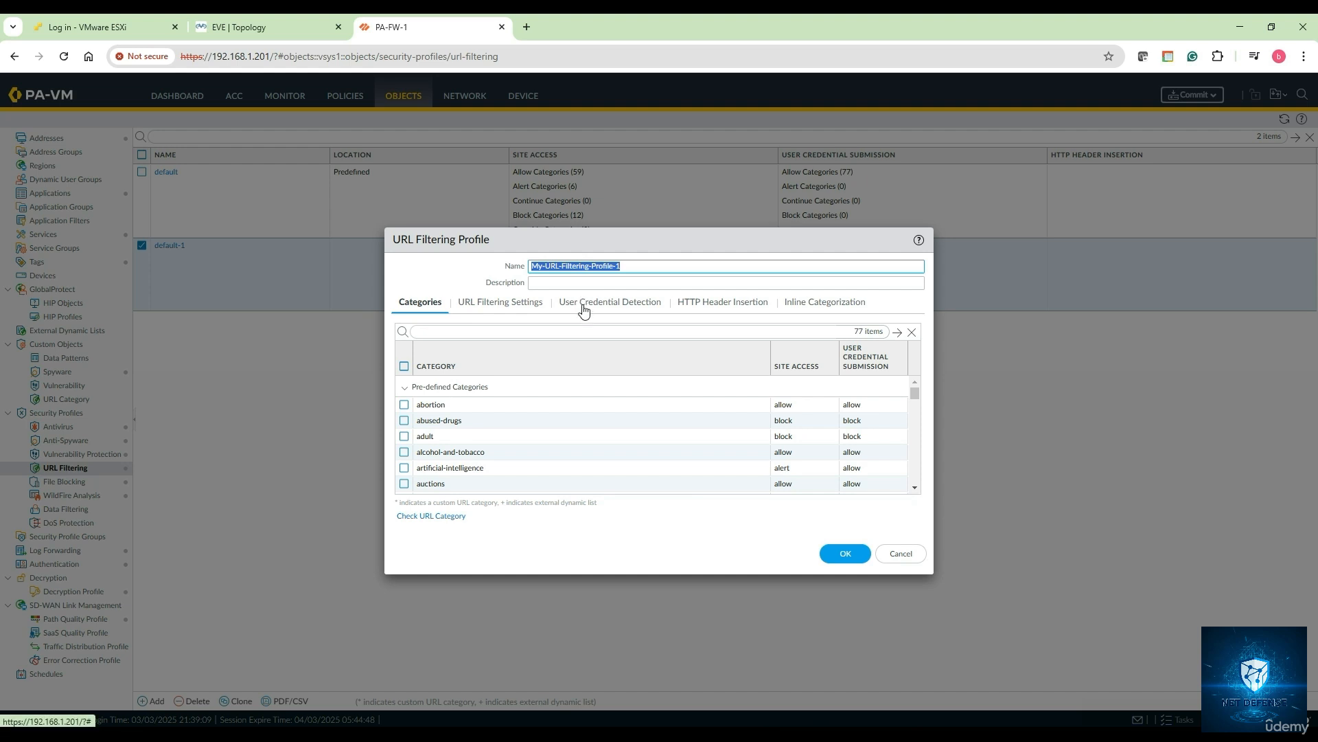
pyautogui.click(578, 281)
pyautogui.hotkey('ctrl', 'v')
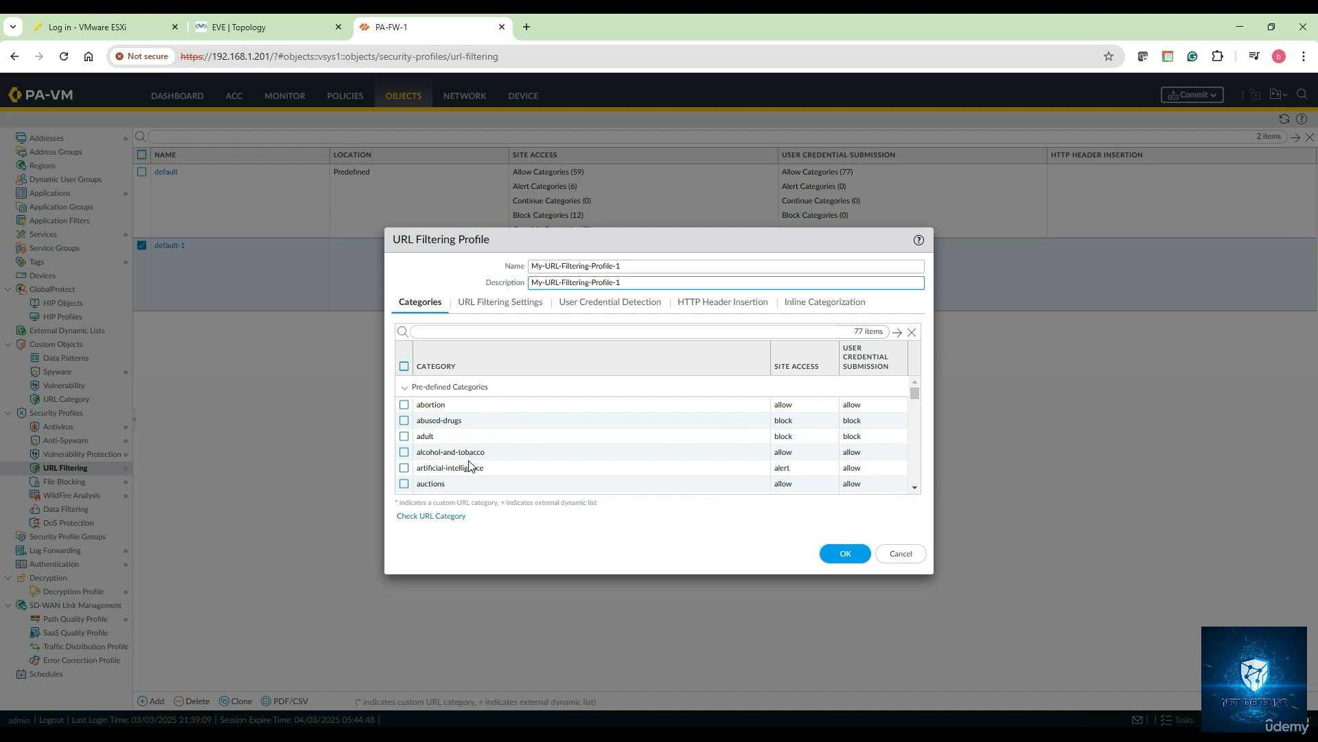
pyautogui.scroll(-5, 469, 466)
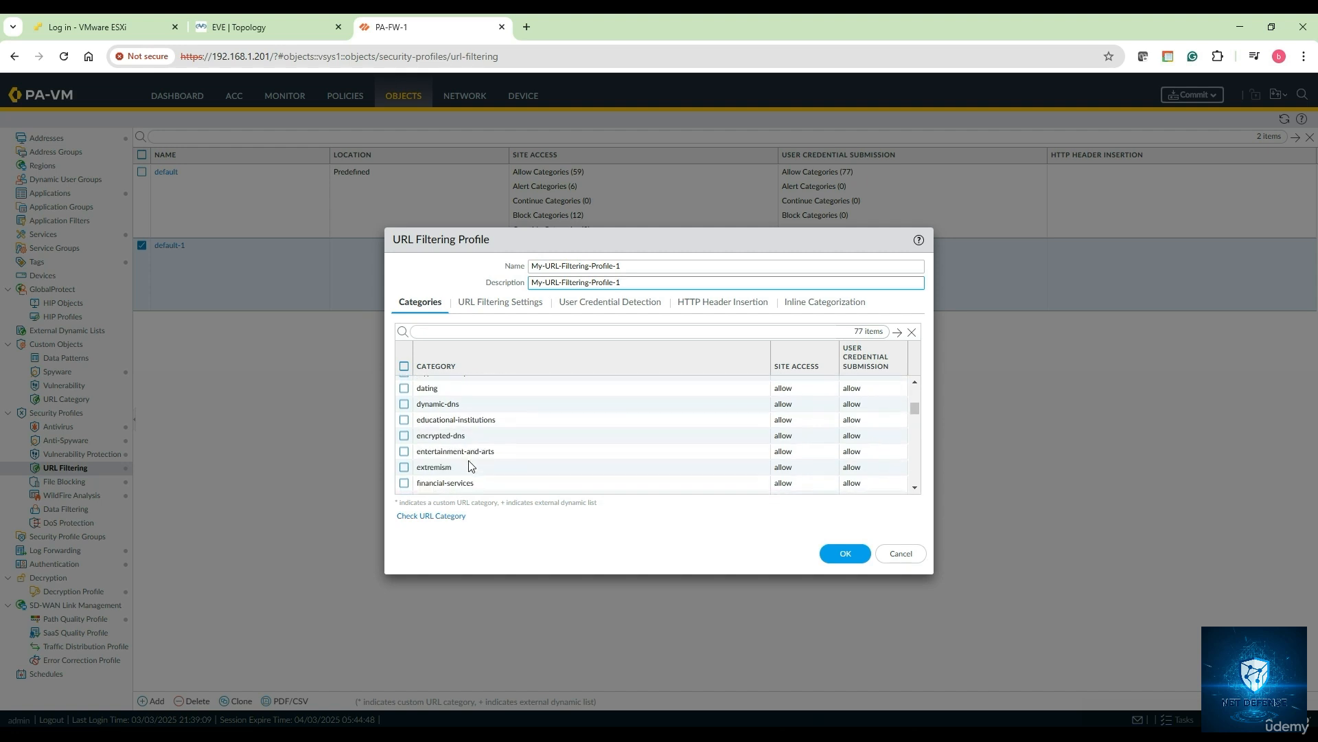
pyautogui.scroll(-3, 448, 435)
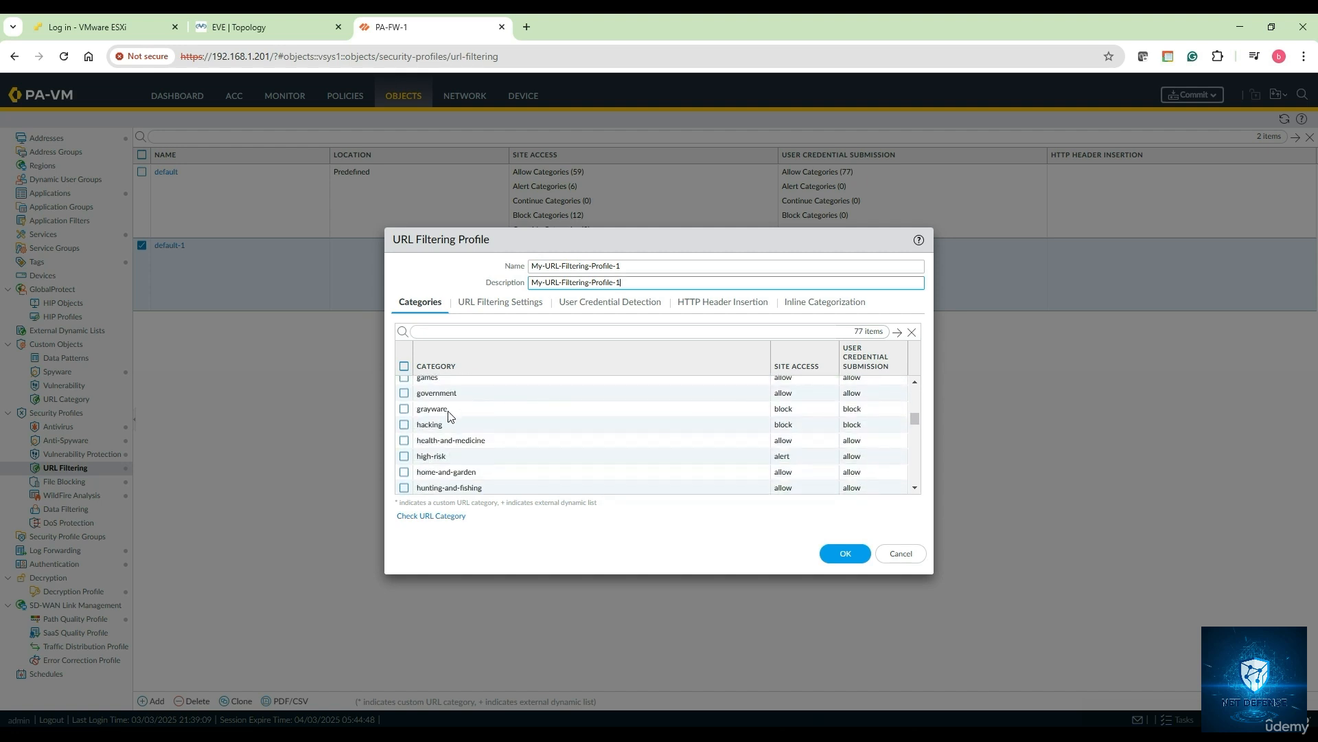
pyautogui.click(435, 330)
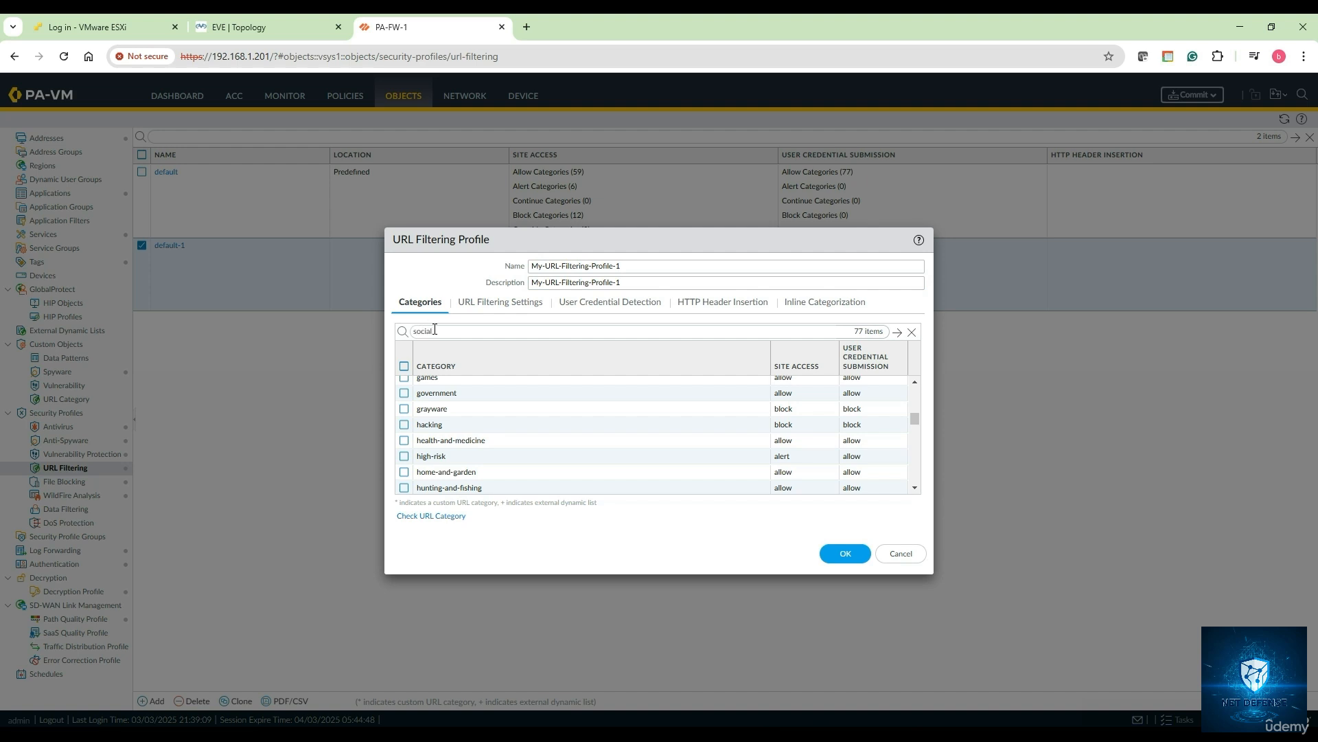
# - Filter categories by 'social' and set social-networking site access to block
pyautogui.press('Return')
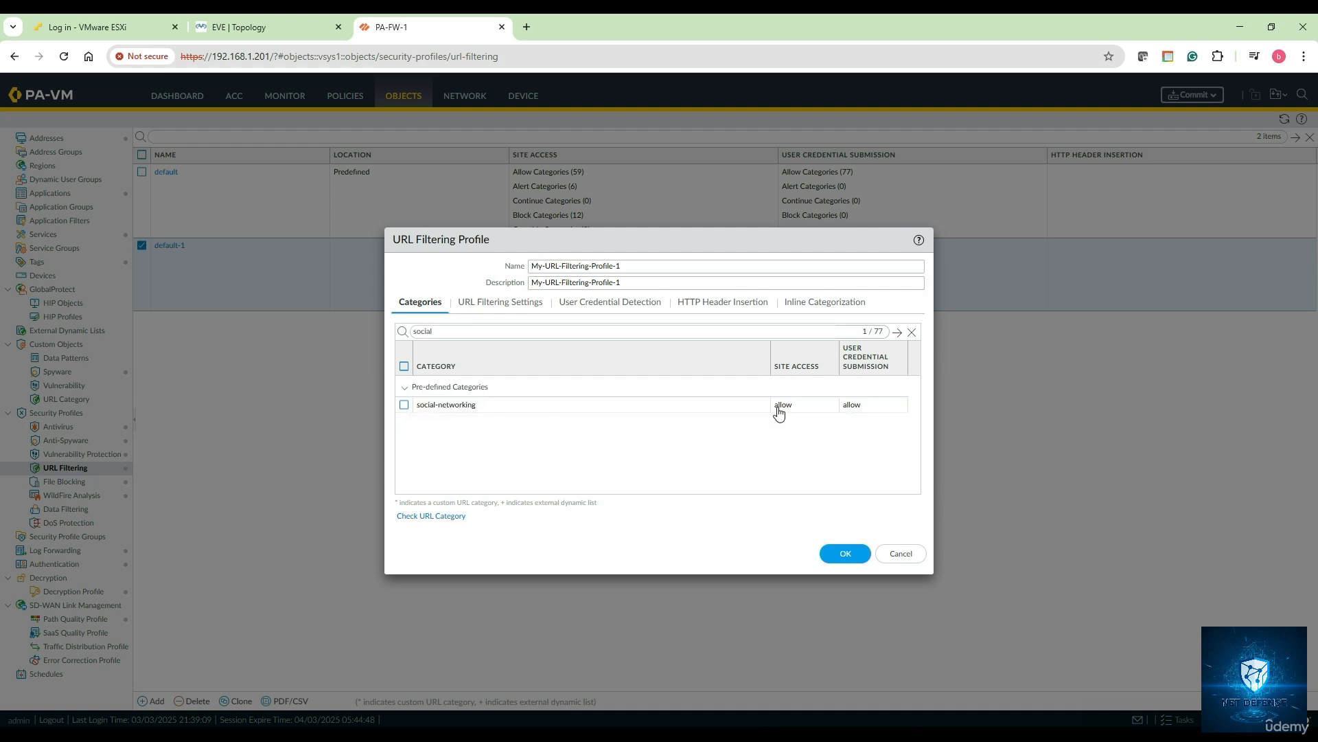
pyautogui.click(790, 411)
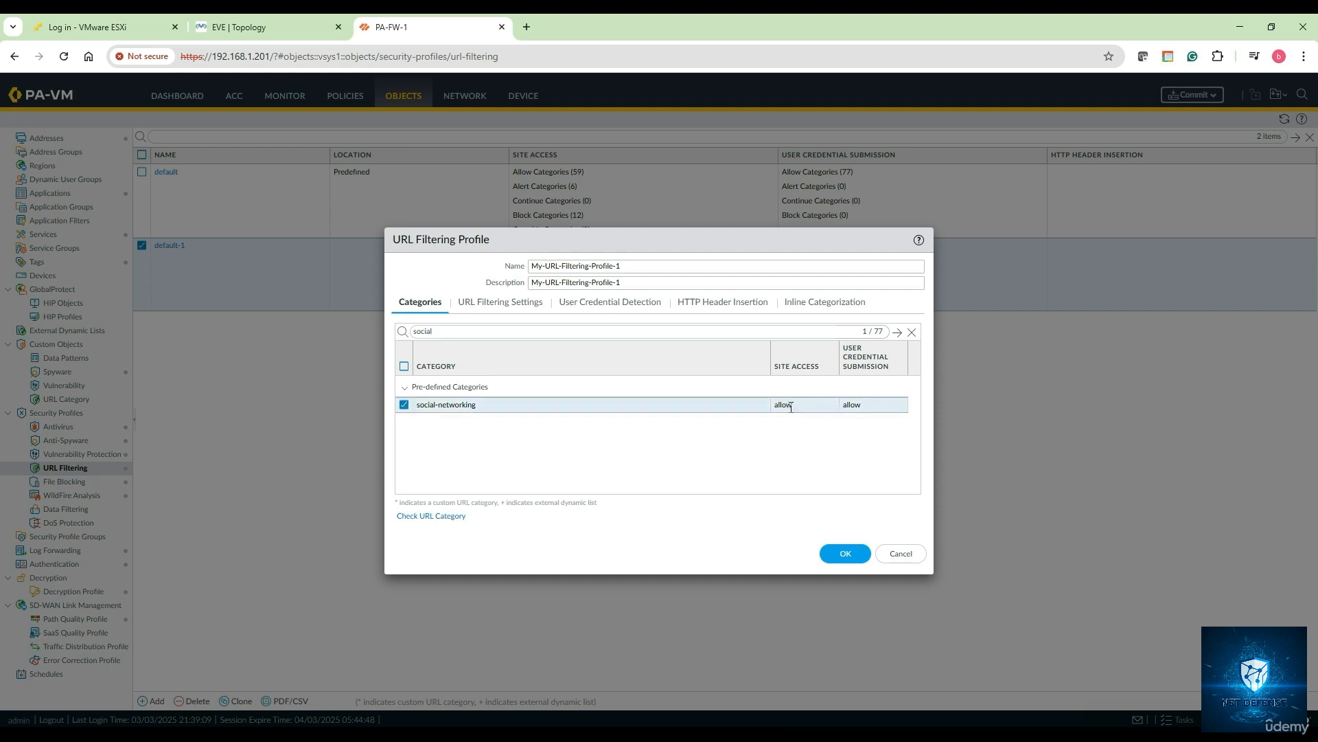
pyautogui.click(791, 410)
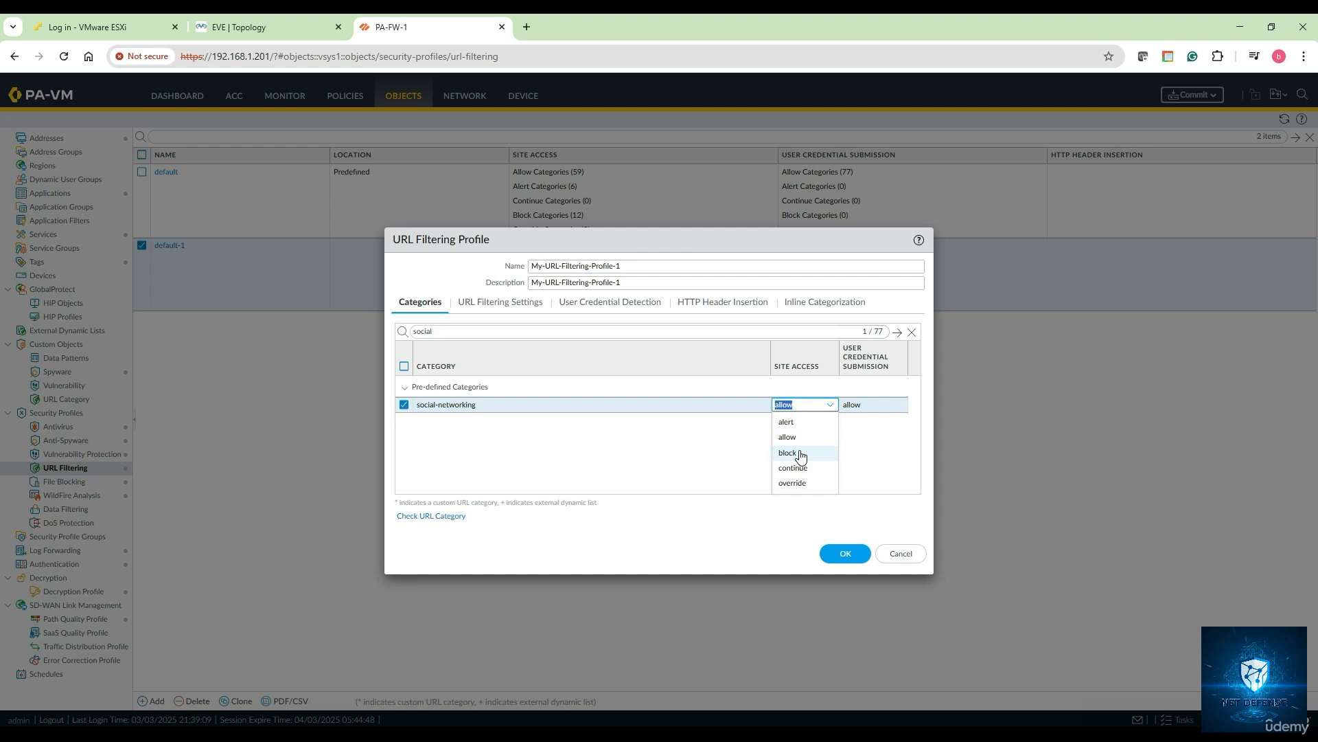
pyautogui.click(787, 452)
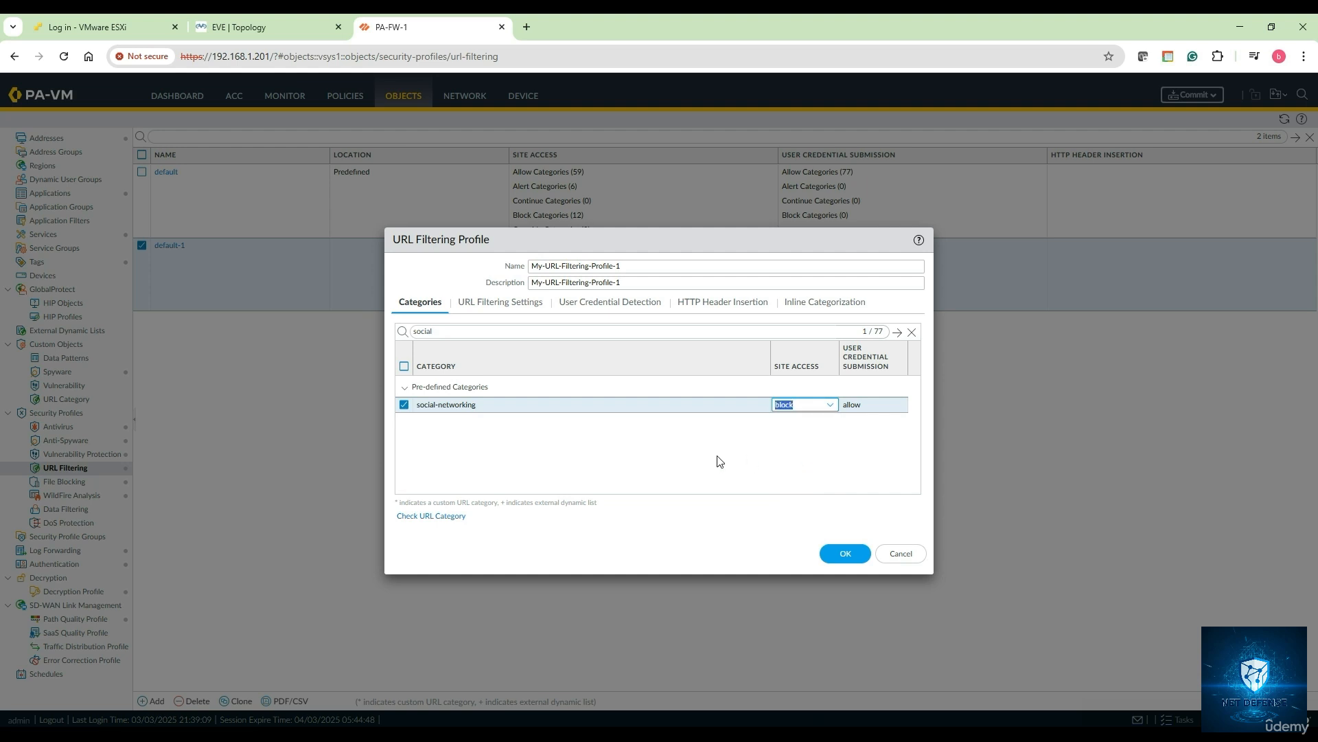
pyautogui.doubleClick(444, 332)
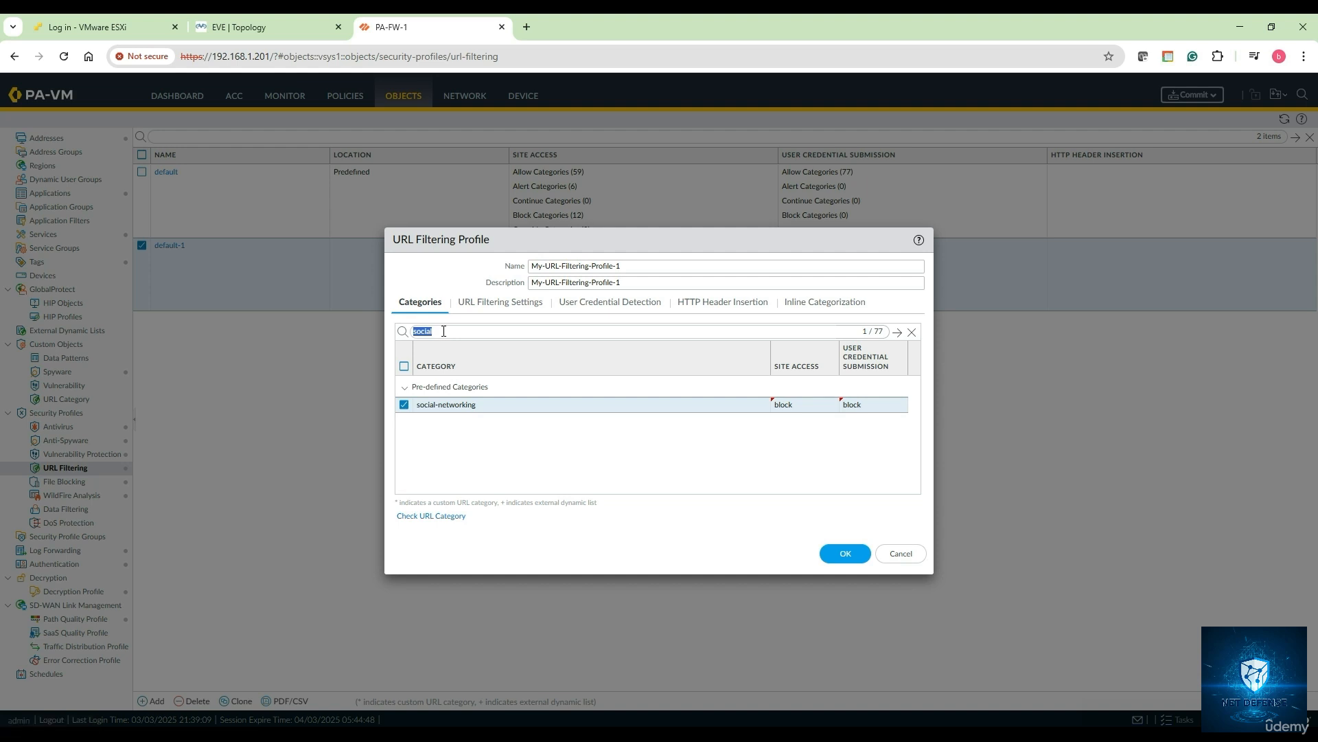
pyautogui.press('BackSpace')
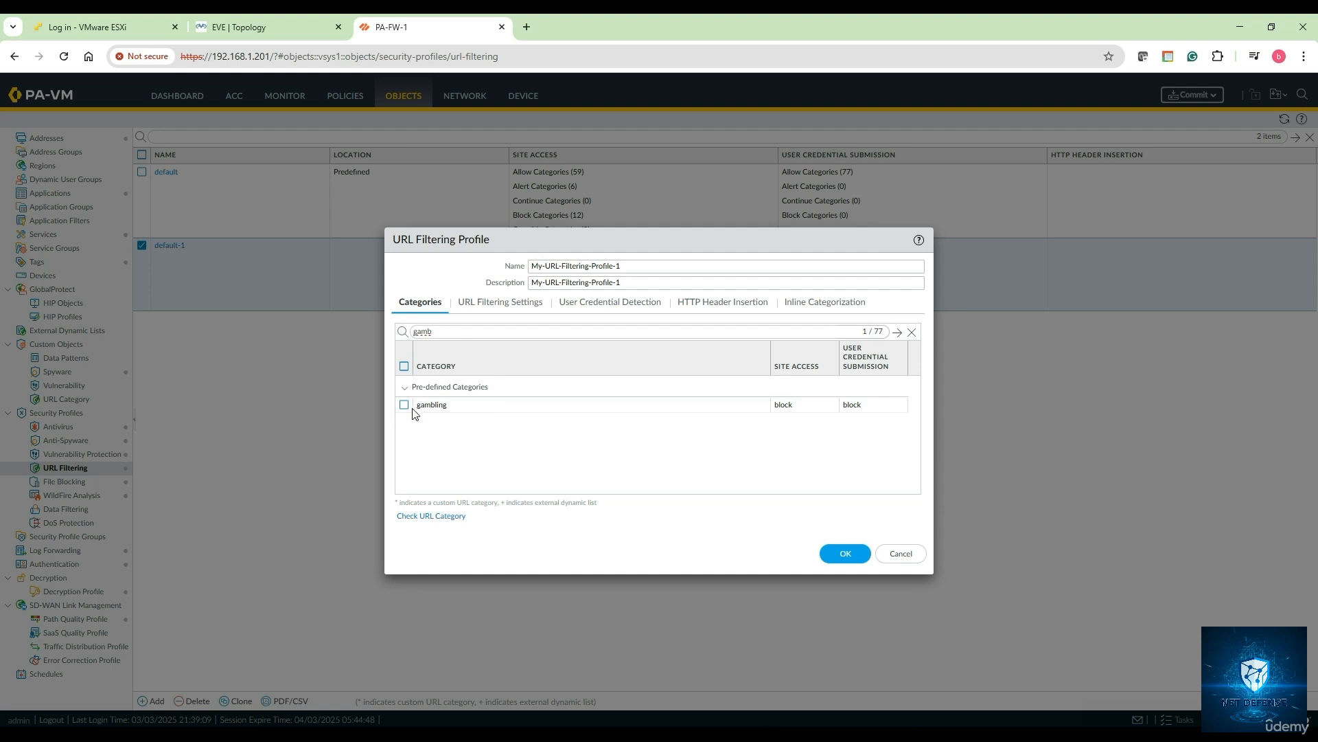
# - Confirm gambling is already blocked, then set streaming-media site access to block
pyautogui.click(405, 407)
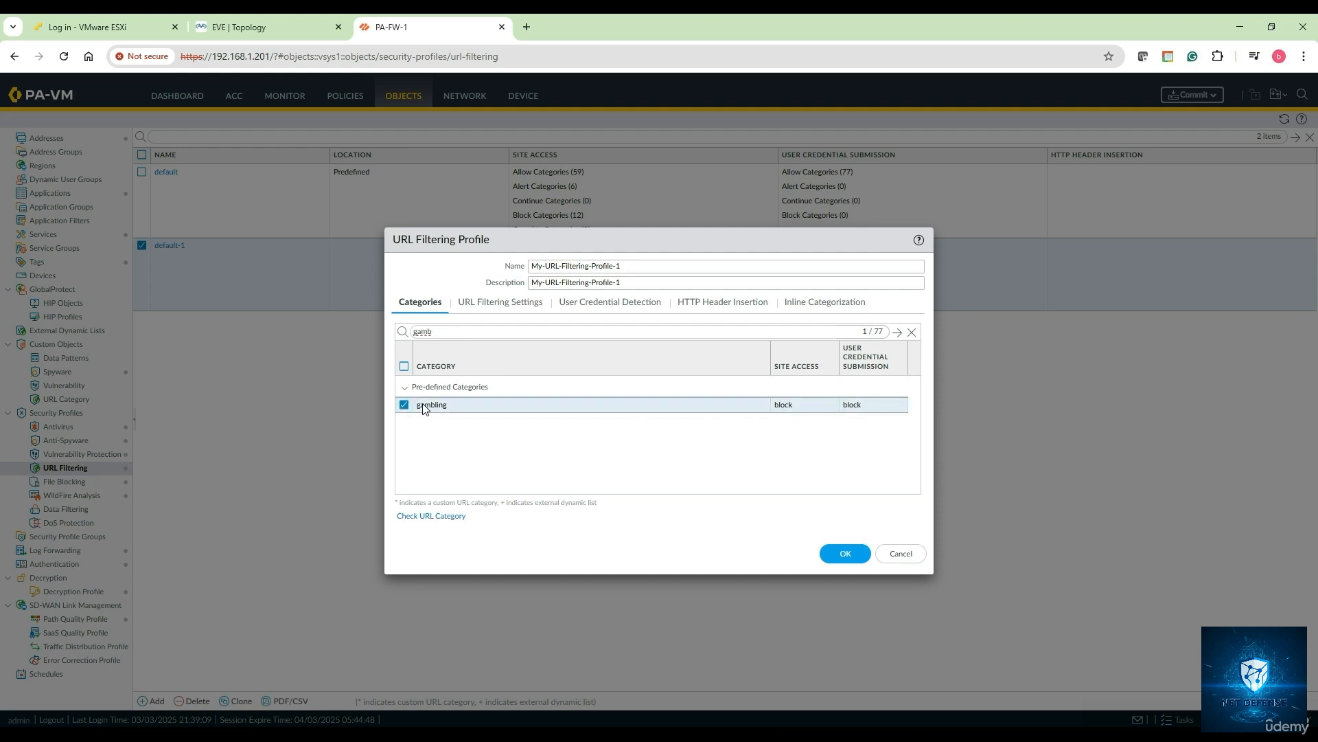
pyautogui.doubleClick(451, 330)
pyautogui.press('BackSpace')
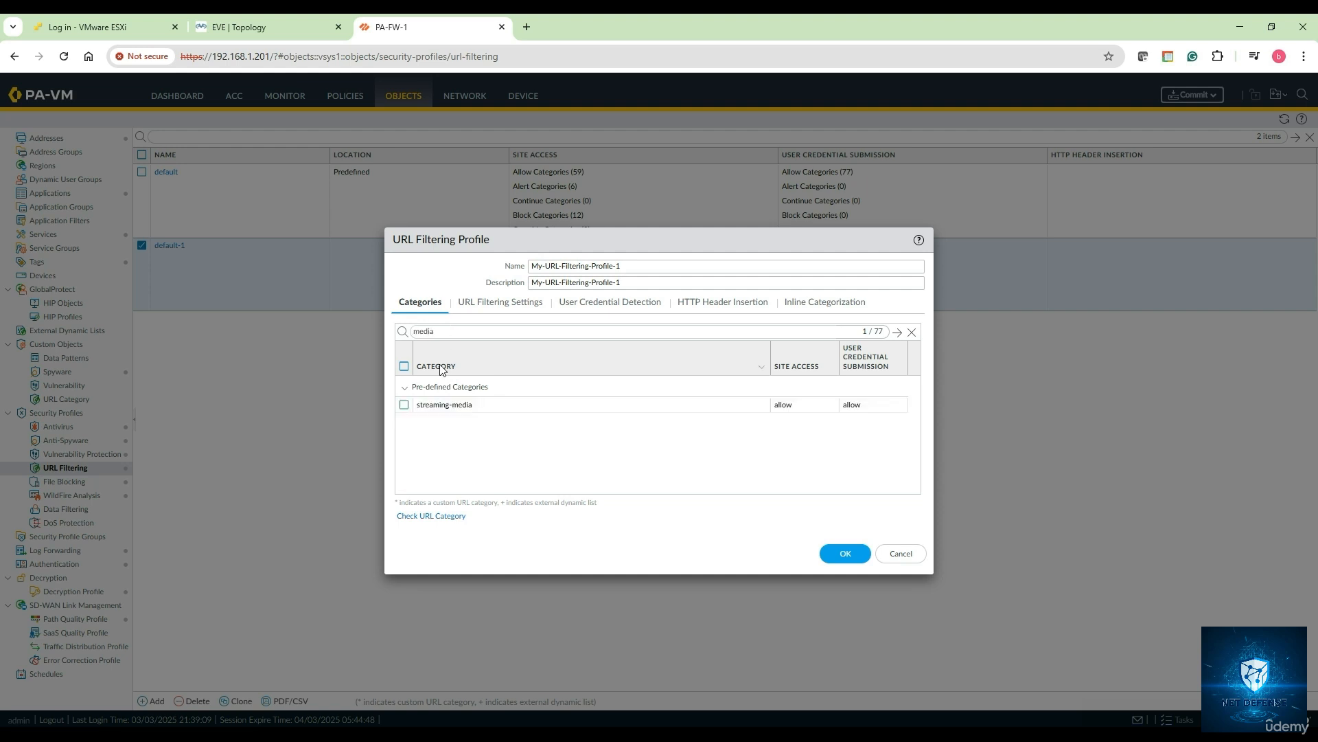
pyautogui.click(403, 410)
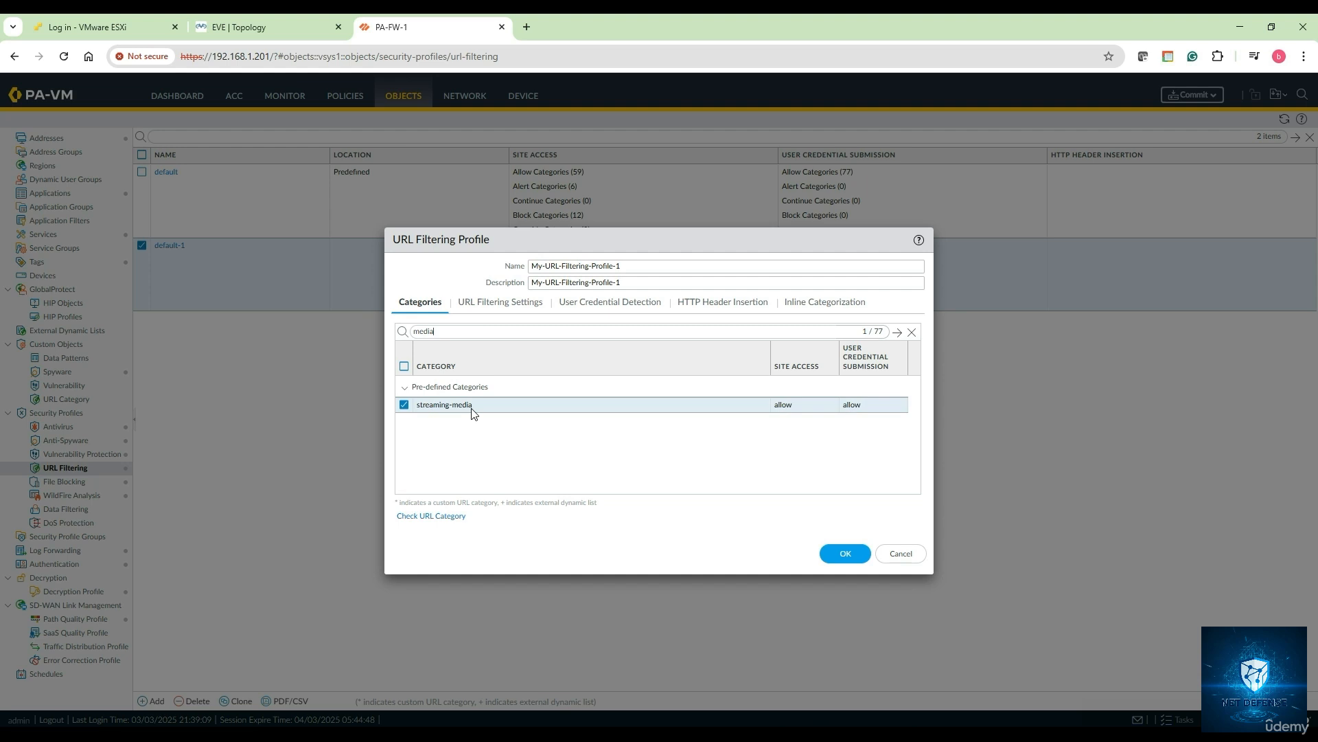
pyautogui.click(784, 405)
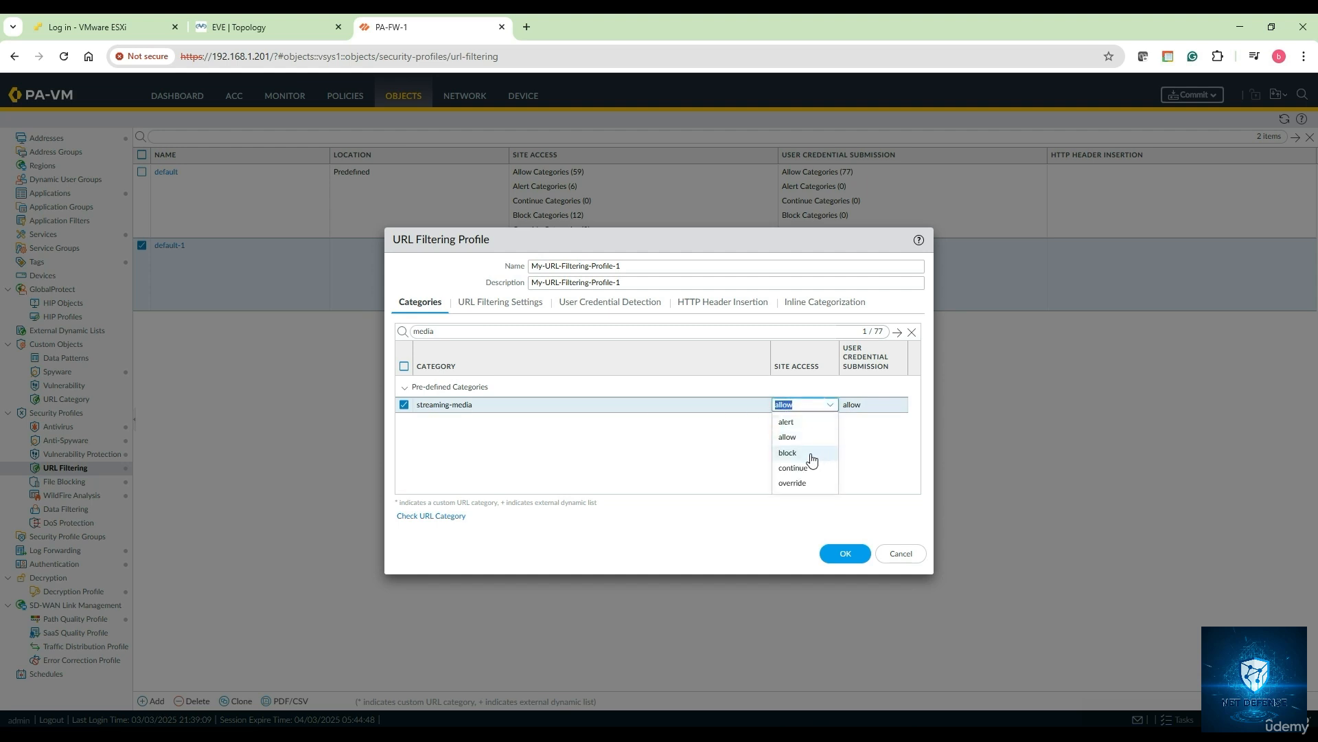
pyautogui.click(811, 453)
pyautogui.click(447, 331)
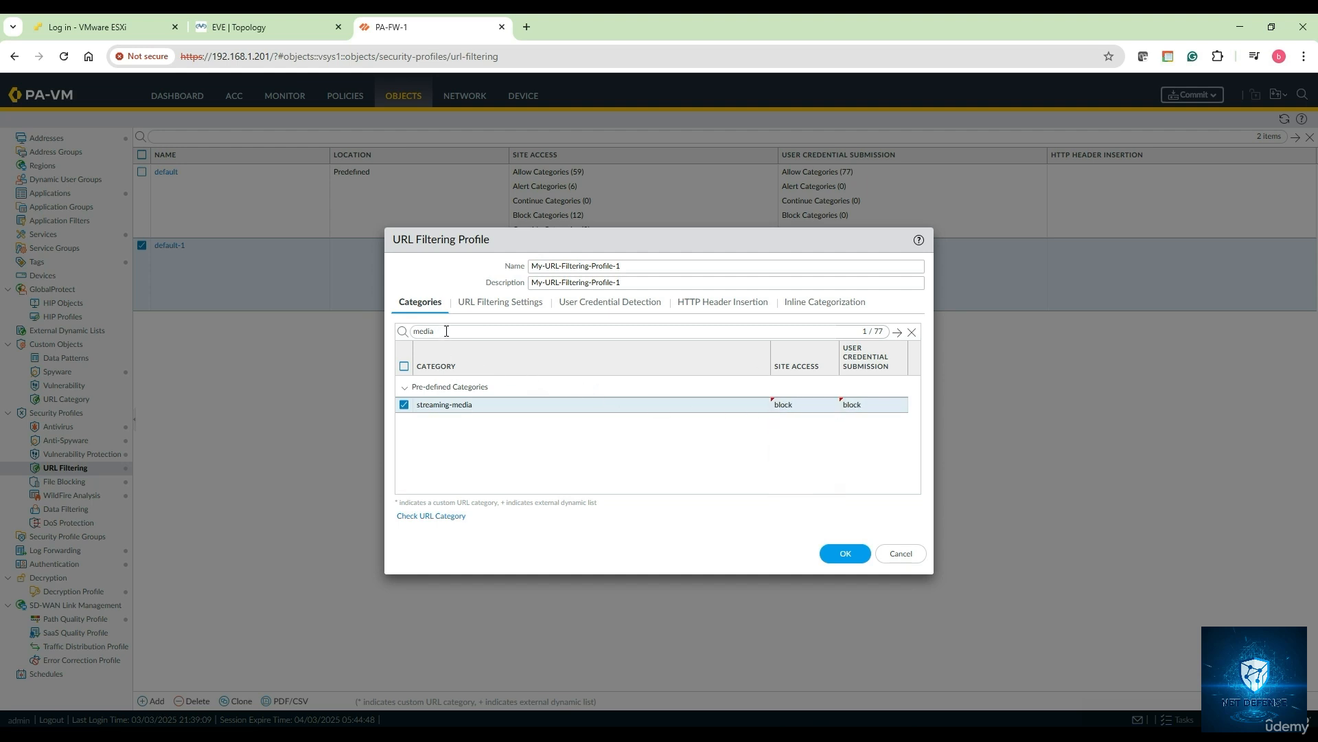
pyautogui.doubleClick(446, 331)
pyautogui.press('BackSpace')
# - Set the news category's site access to continue
pyautogui.press('Return')
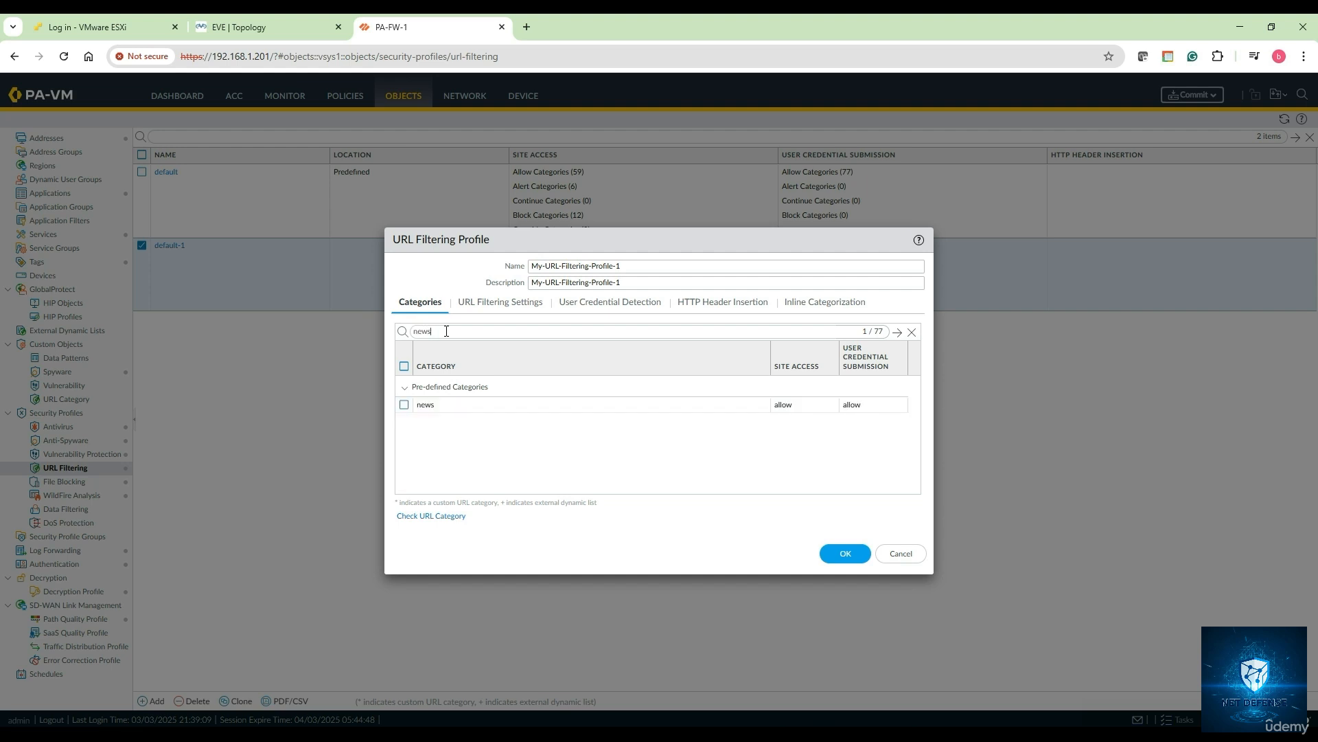
pyautogui.click(404, 405)
pyautogui.click(798, 403)
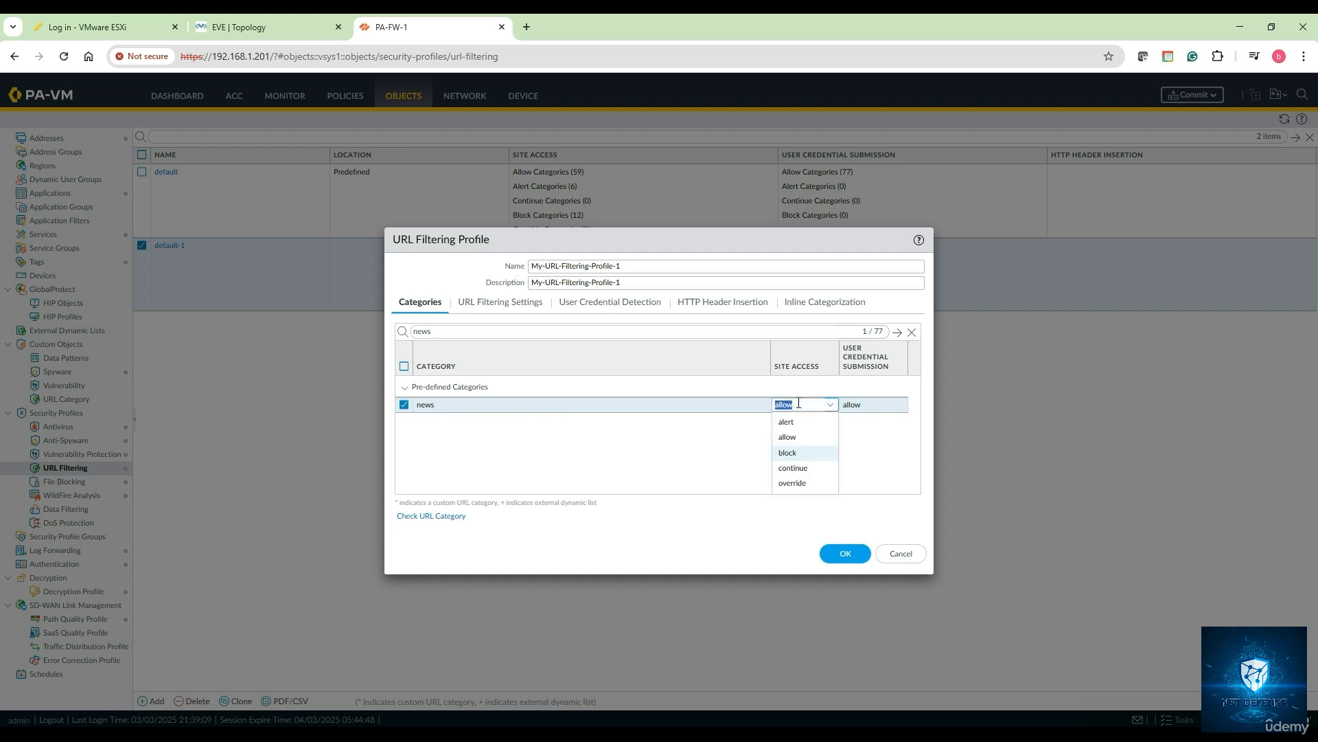
pyautogui.click(794, 467)
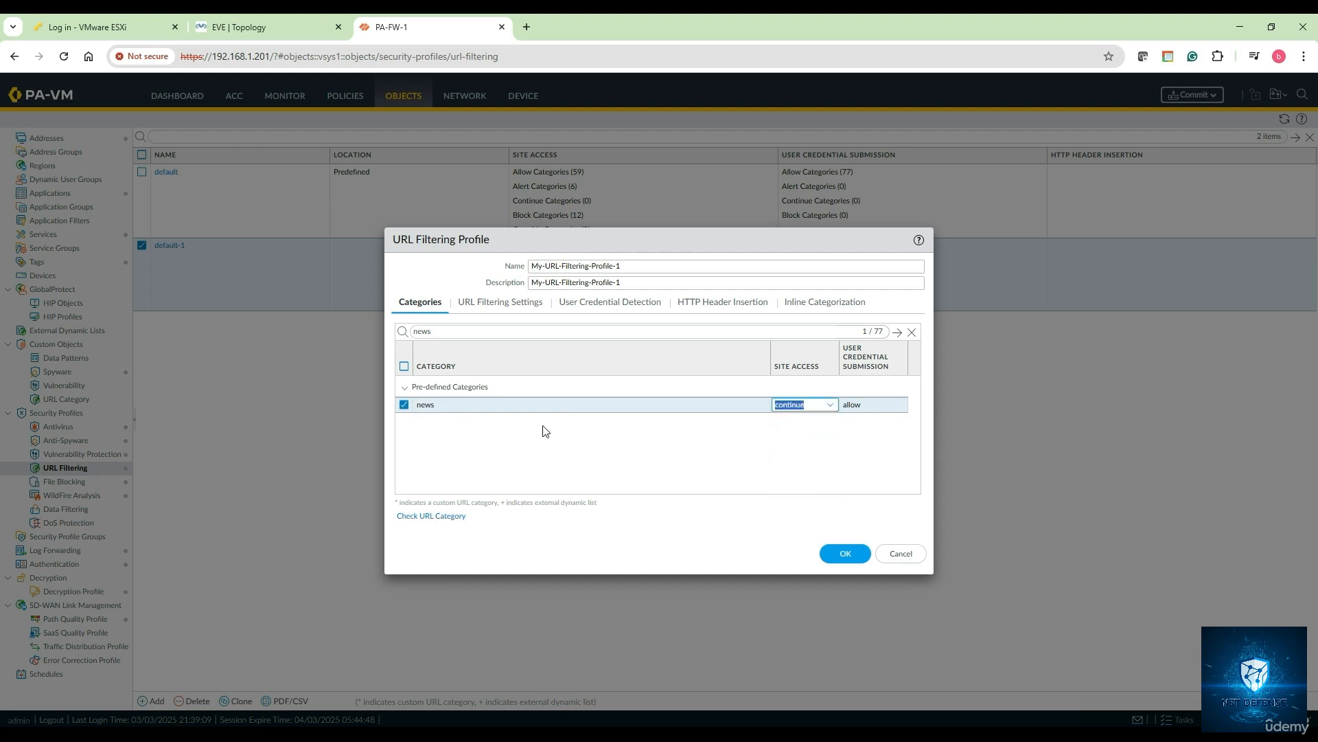
# - Set sports site access to override and save the profile
pyautogui.doubleClick(454, 332)
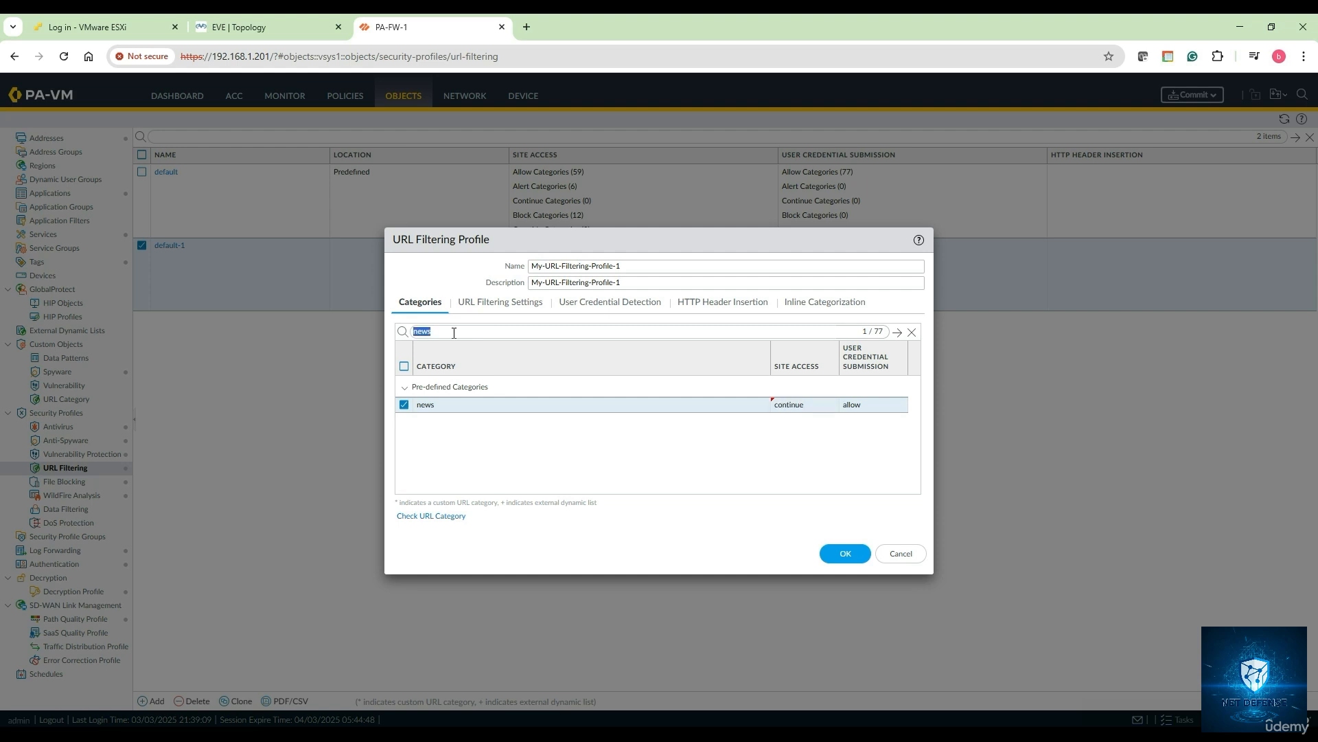
pyautogui.write('sports')
pyautogui.click(405, 405)
pyautogui.click(787, 403)
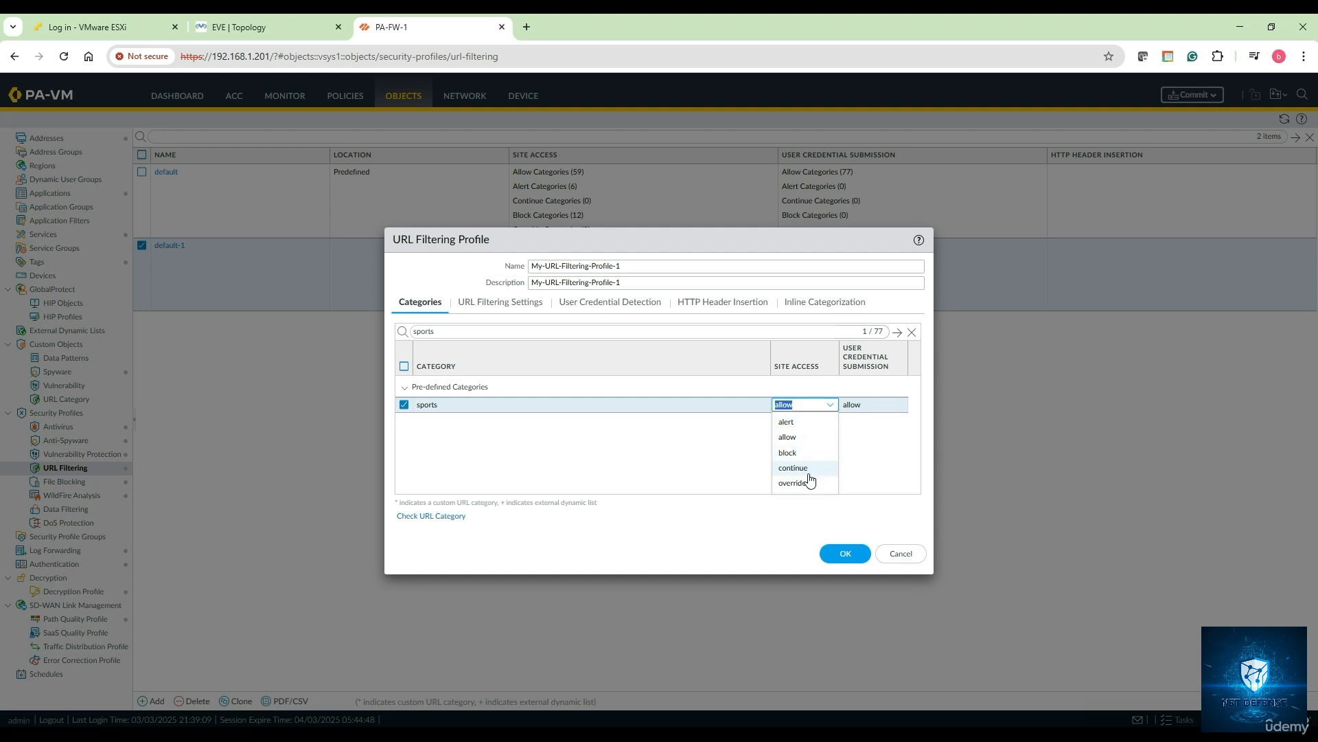
pyautogui.click(809, 480)
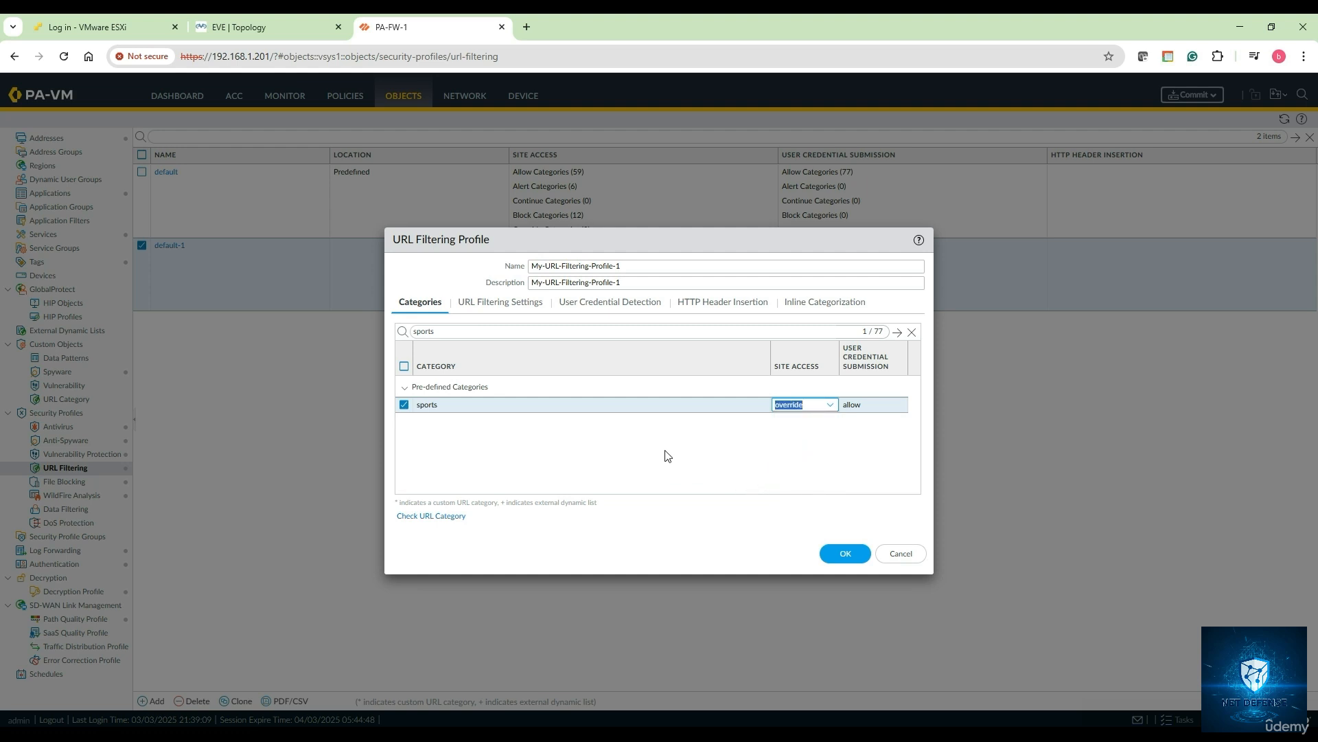
pyautogui.click(848, 554)
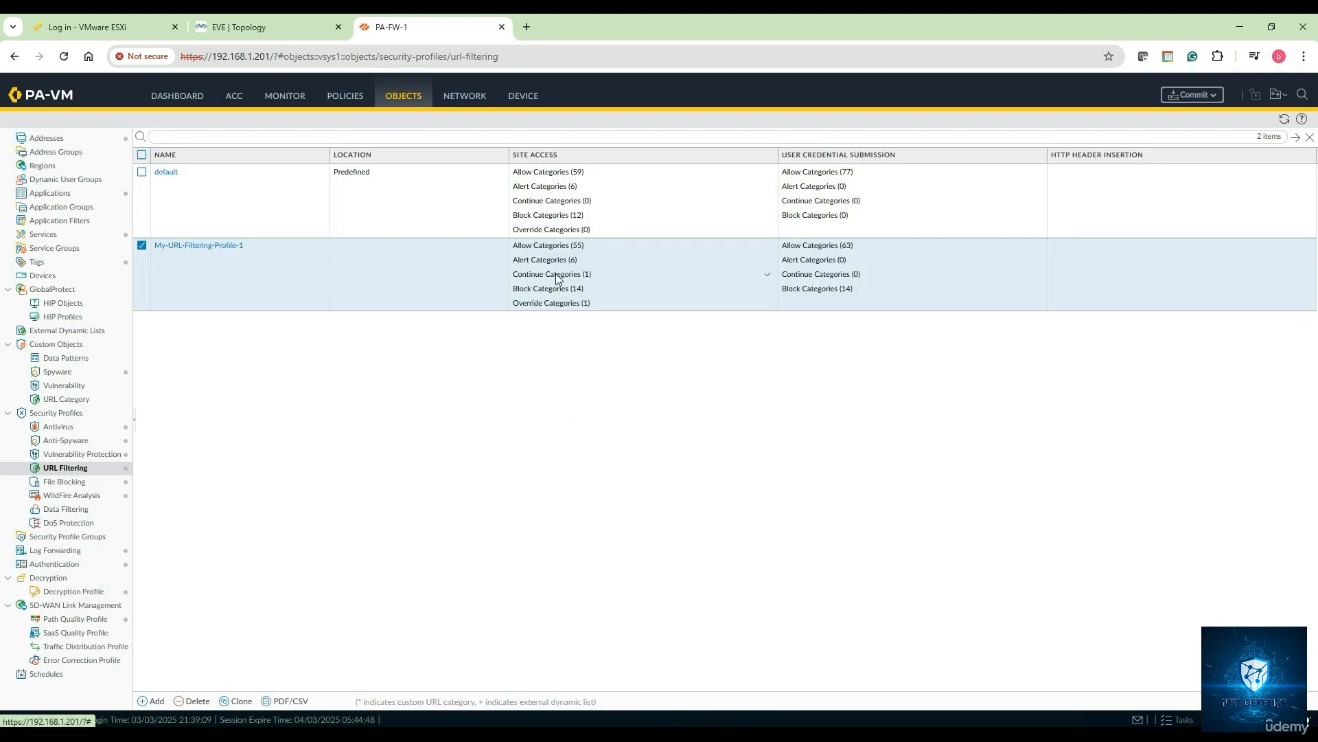
pyautogui.click(769, 275)
pyautogui.click(766, 278)
pyautogui.moveTo(769, 279)
pyautogui.click(769, 291)
pyautogui.moveTo(770, 294)
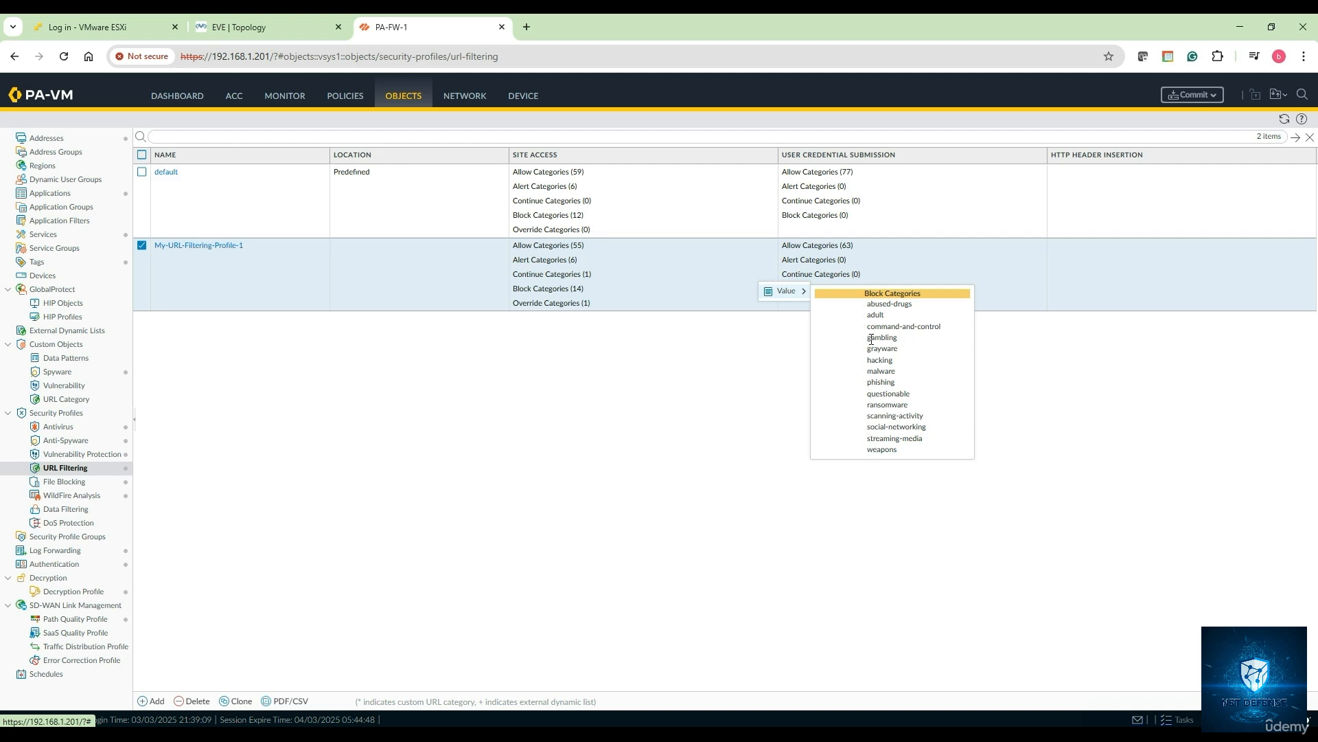
pyautogui.click(565, 318)
pyautogui.click(767, 304)
pyautogui.moveTo(780, 308)
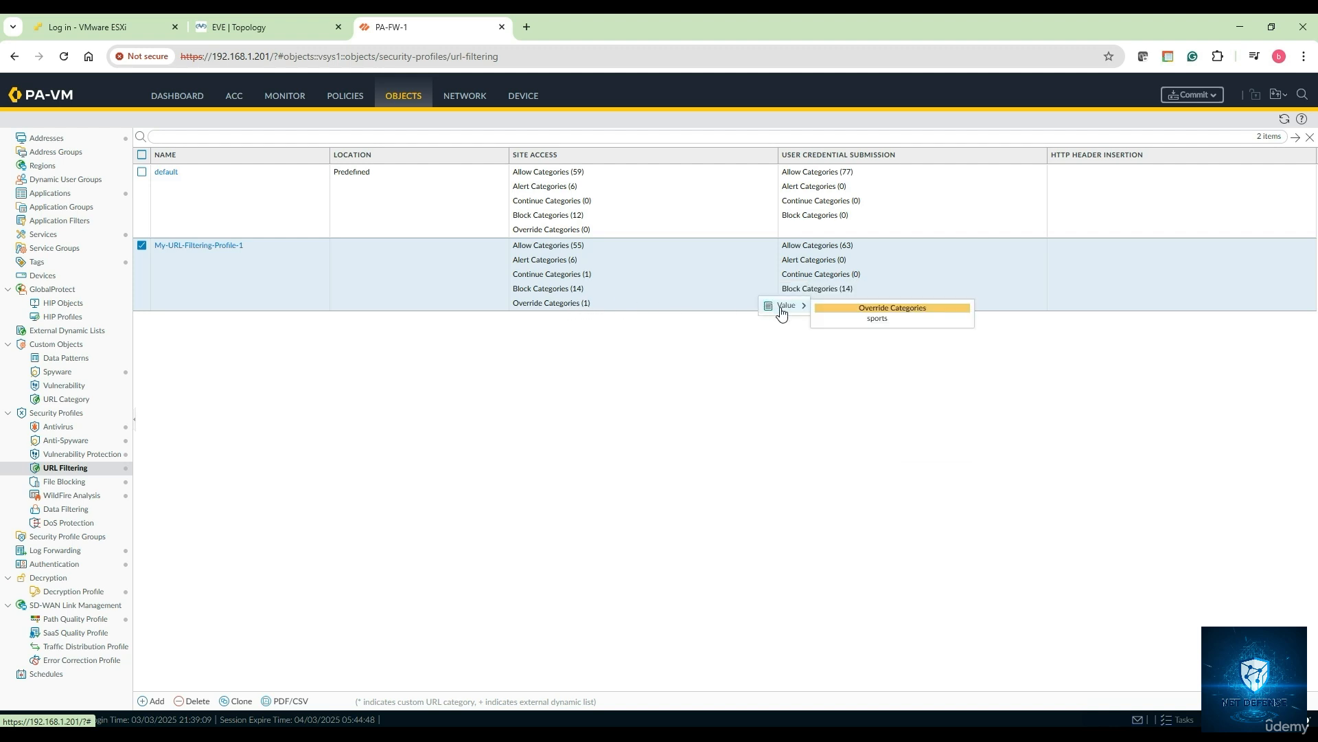
pyautogui.click(735, 344)
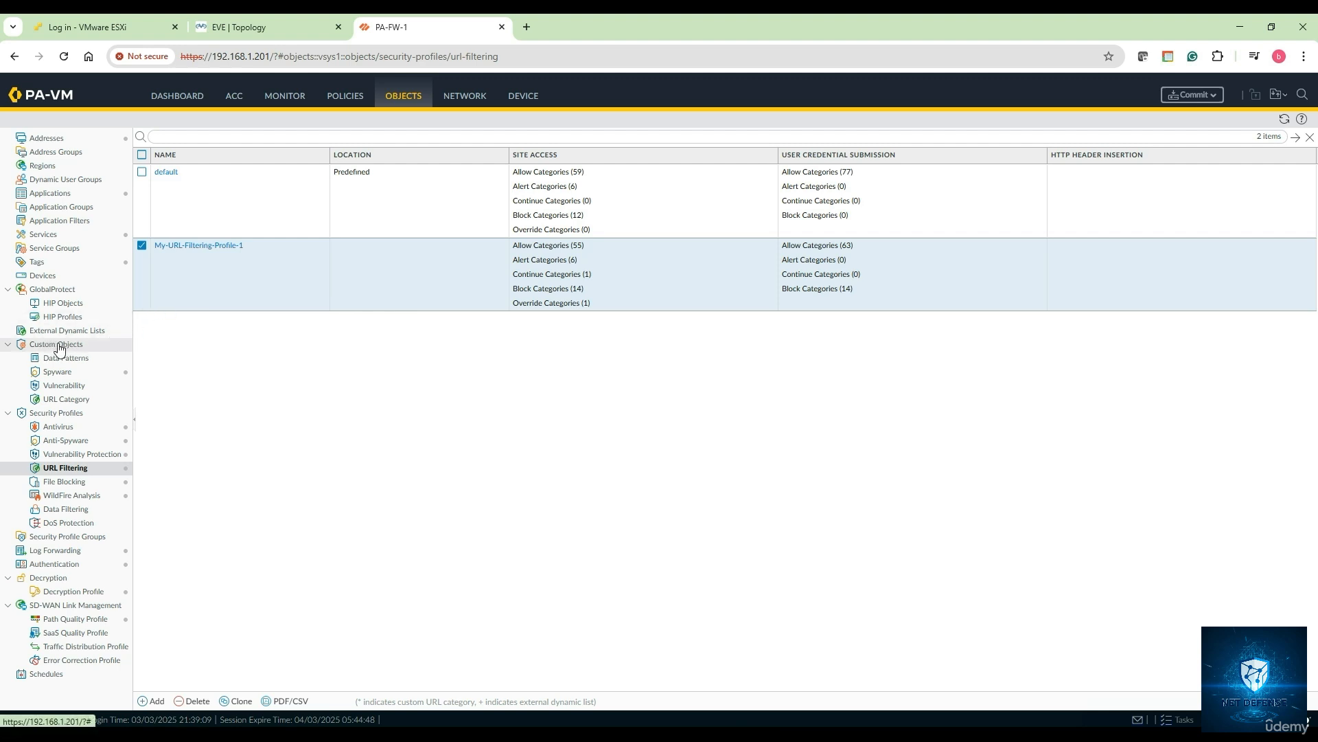
# - Start a new custom URL category, dismissing the trailing-slash notice
pyautogui.click(69, 399)
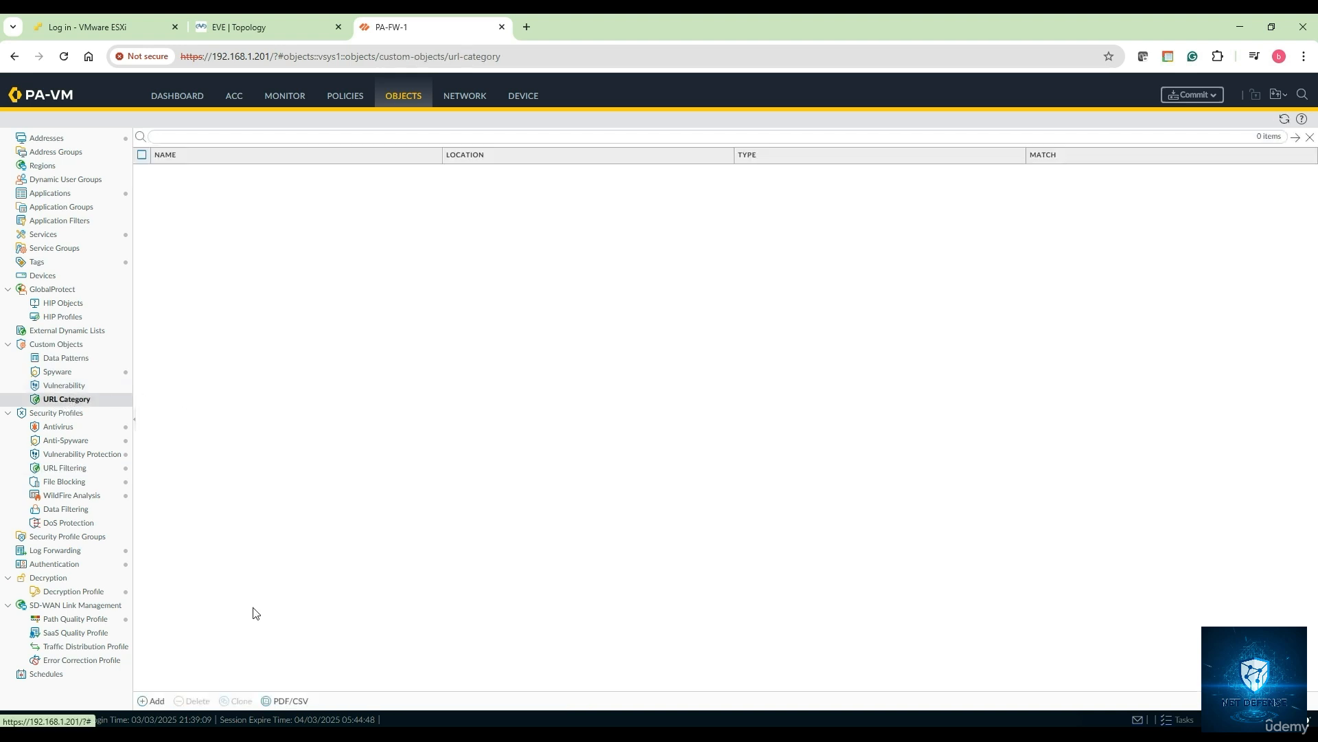
pyautogui.click(154, 702)
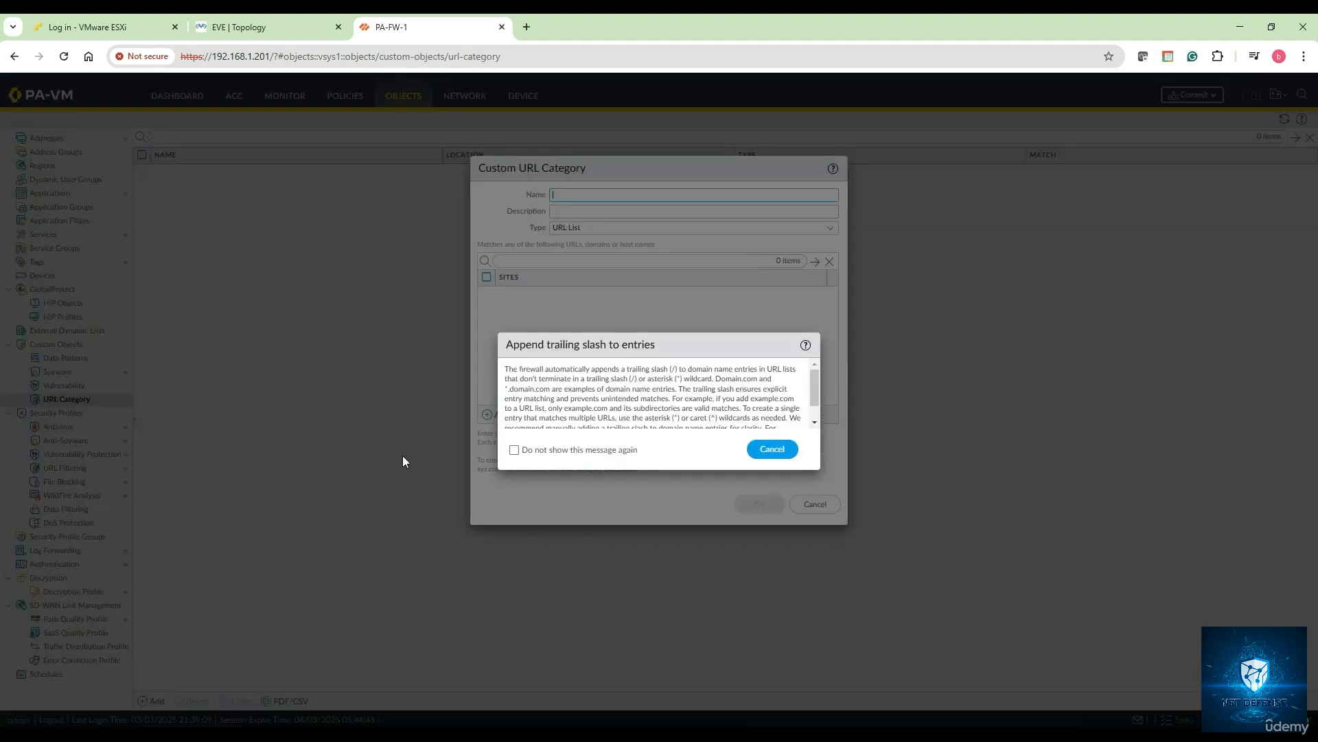
pyautogui.click(772, 449)
# - Name and describe it custom-url-profile-1, keeping the type as URL List
pyautogui.click(565, 195)
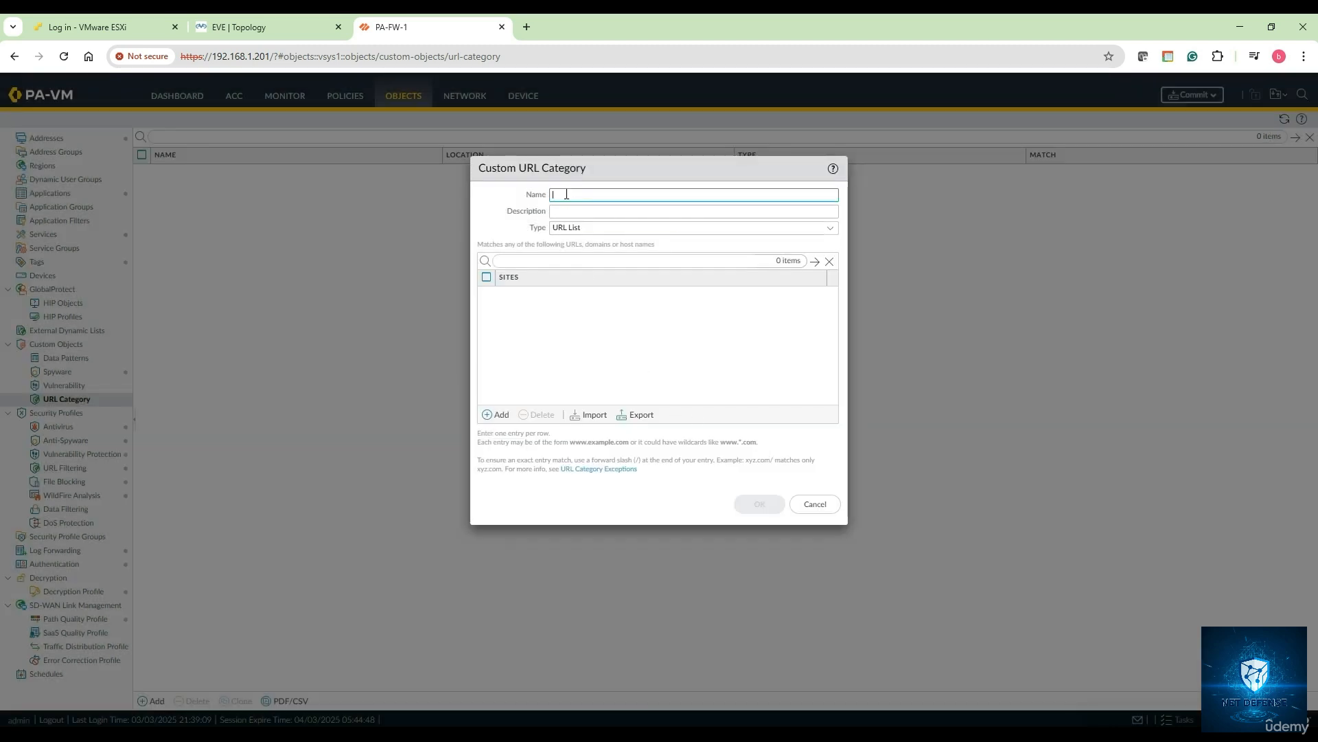
pyautogui.write('cust')
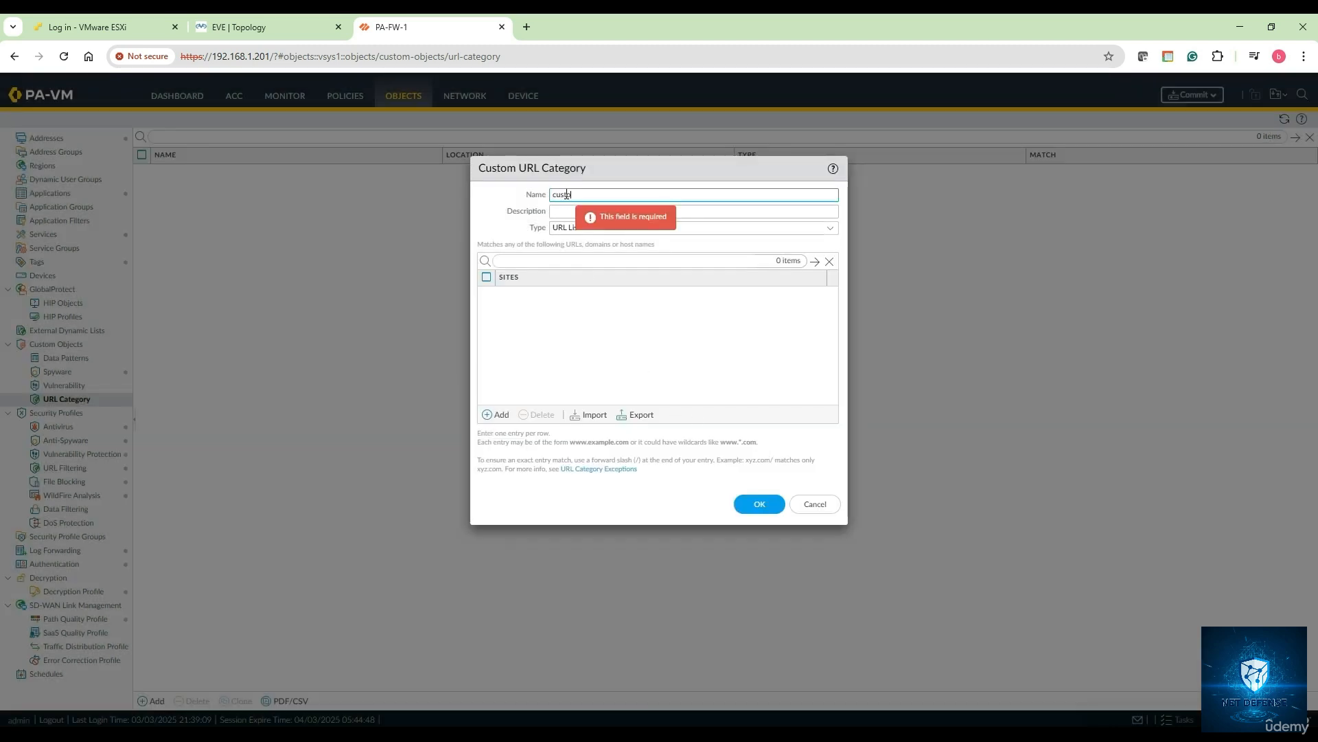
pyautogui.write('om-url')
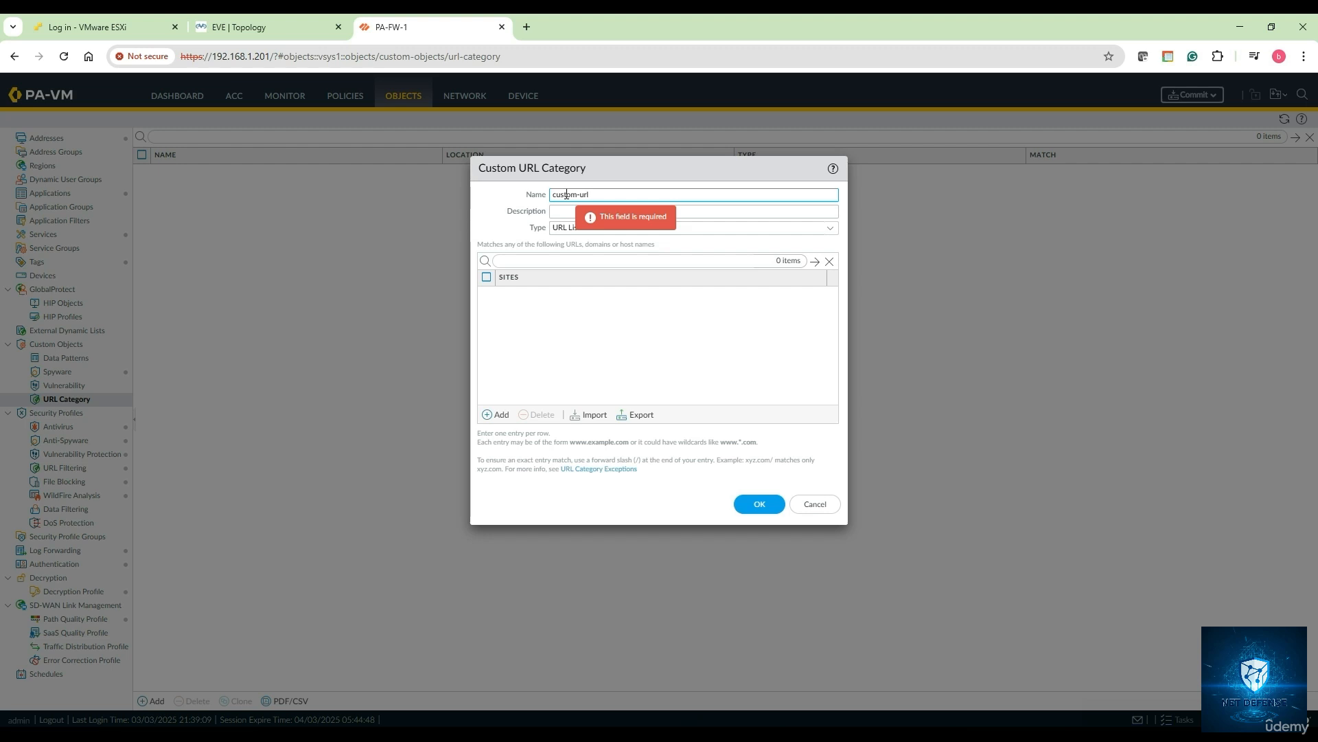
pyautogui.write('-profile-1')
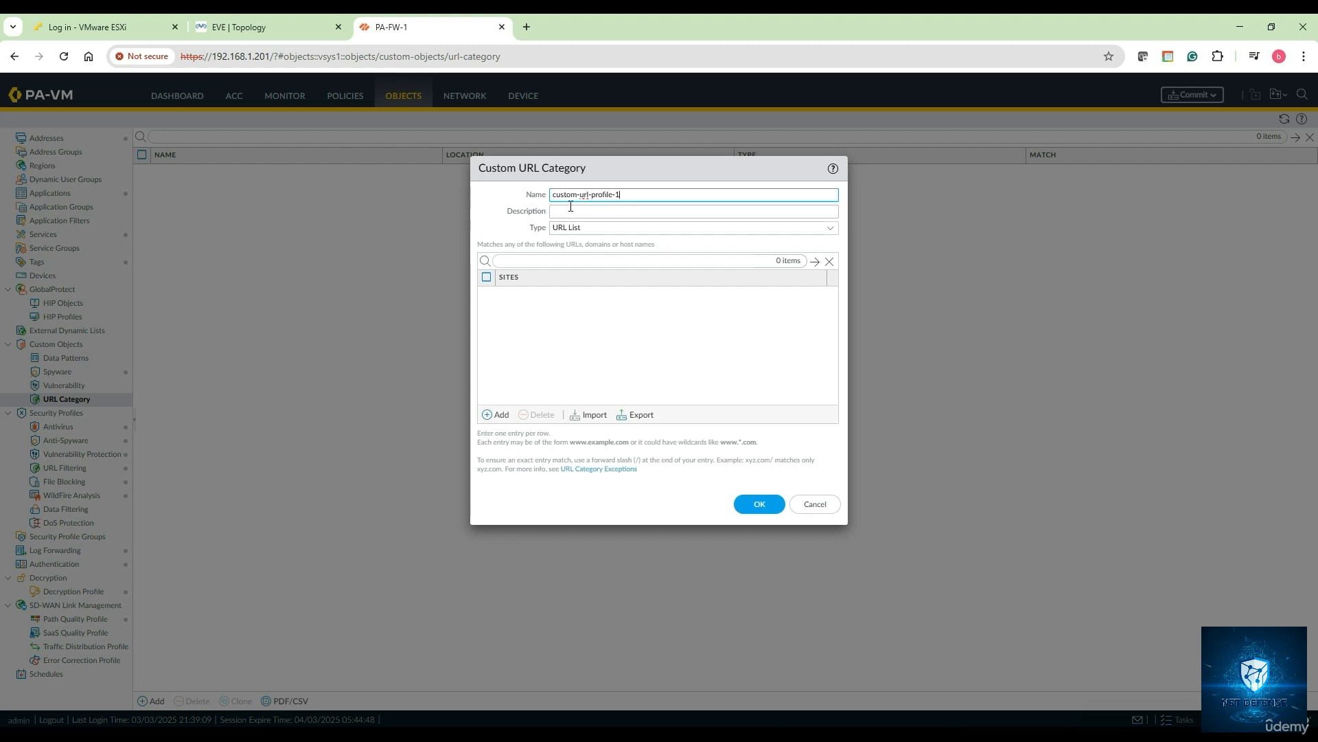
pyautogui.hotkey('ctrl', 'a')
pyautogui.hotkey('ctrl', 'c')
pyautogui.click(573, 211)
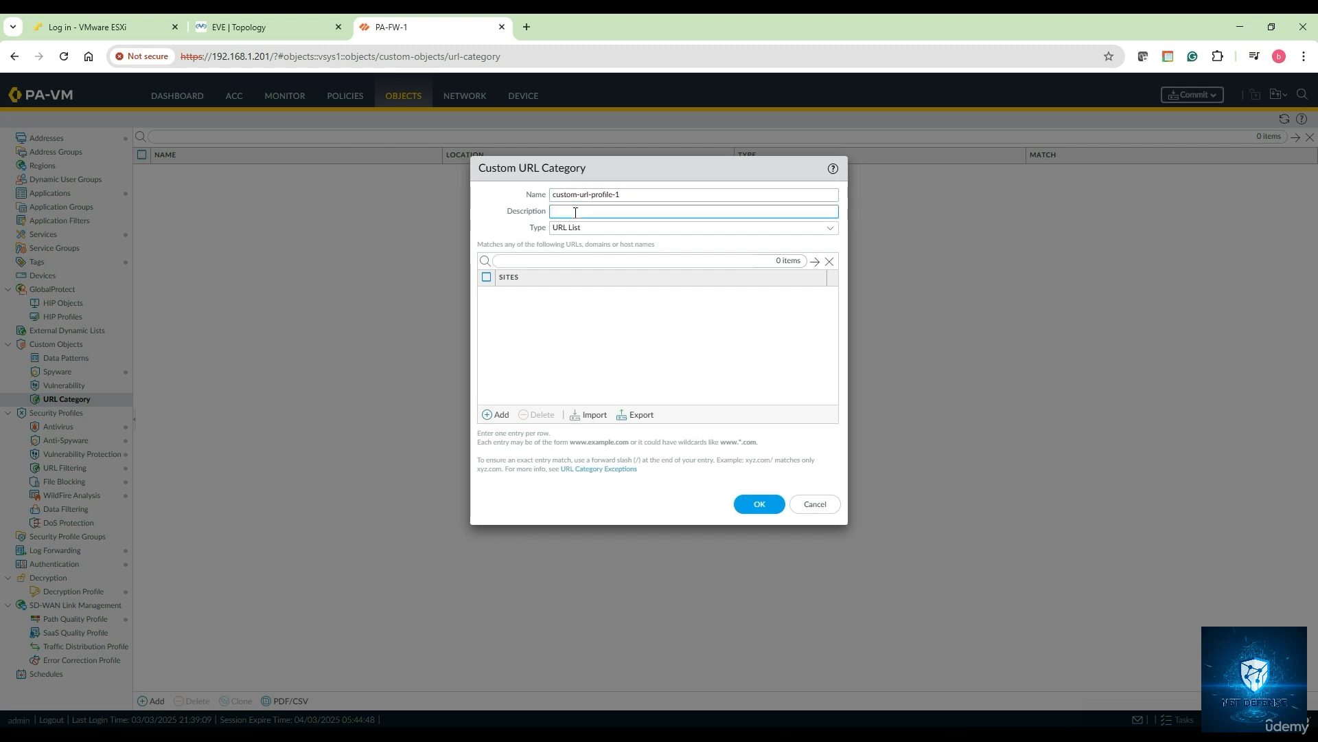
pyautogui.hotkey('ctrl', 'v')
pyautogui.click(830, 228)
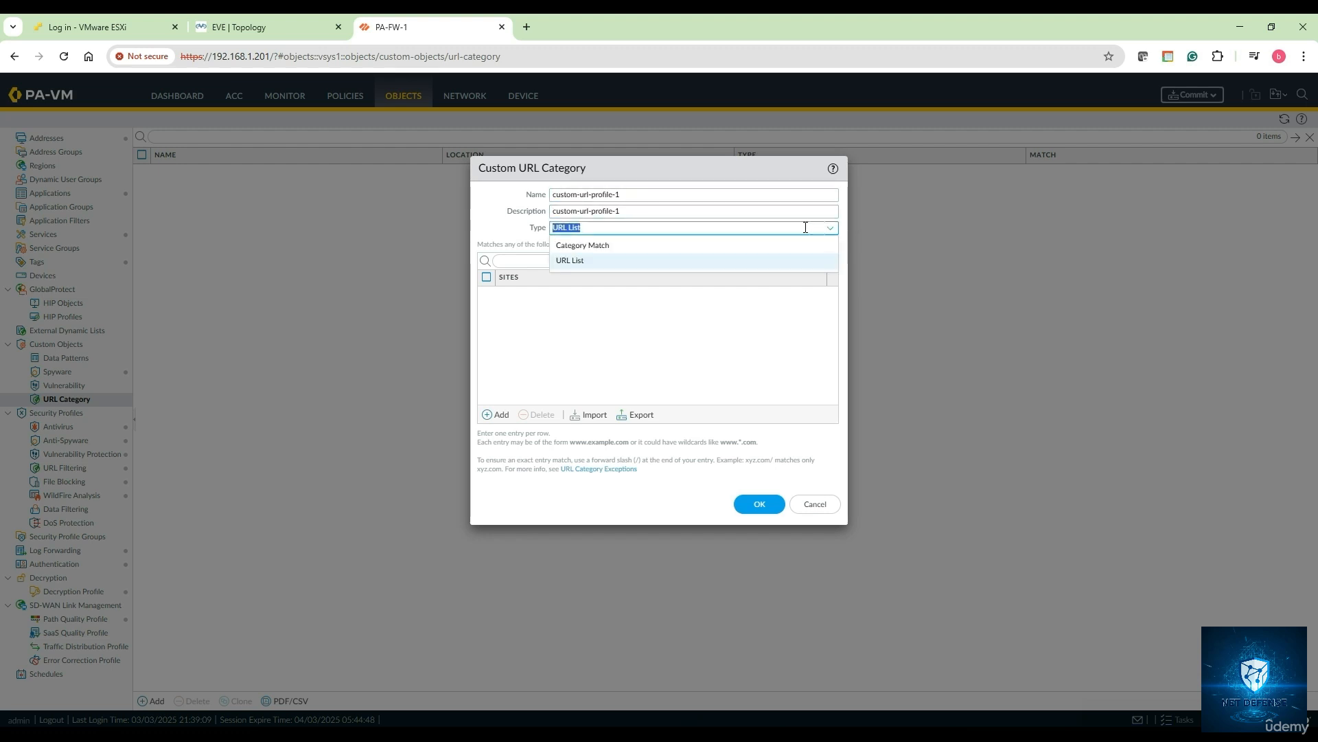
pyautogui.click(614, 267)
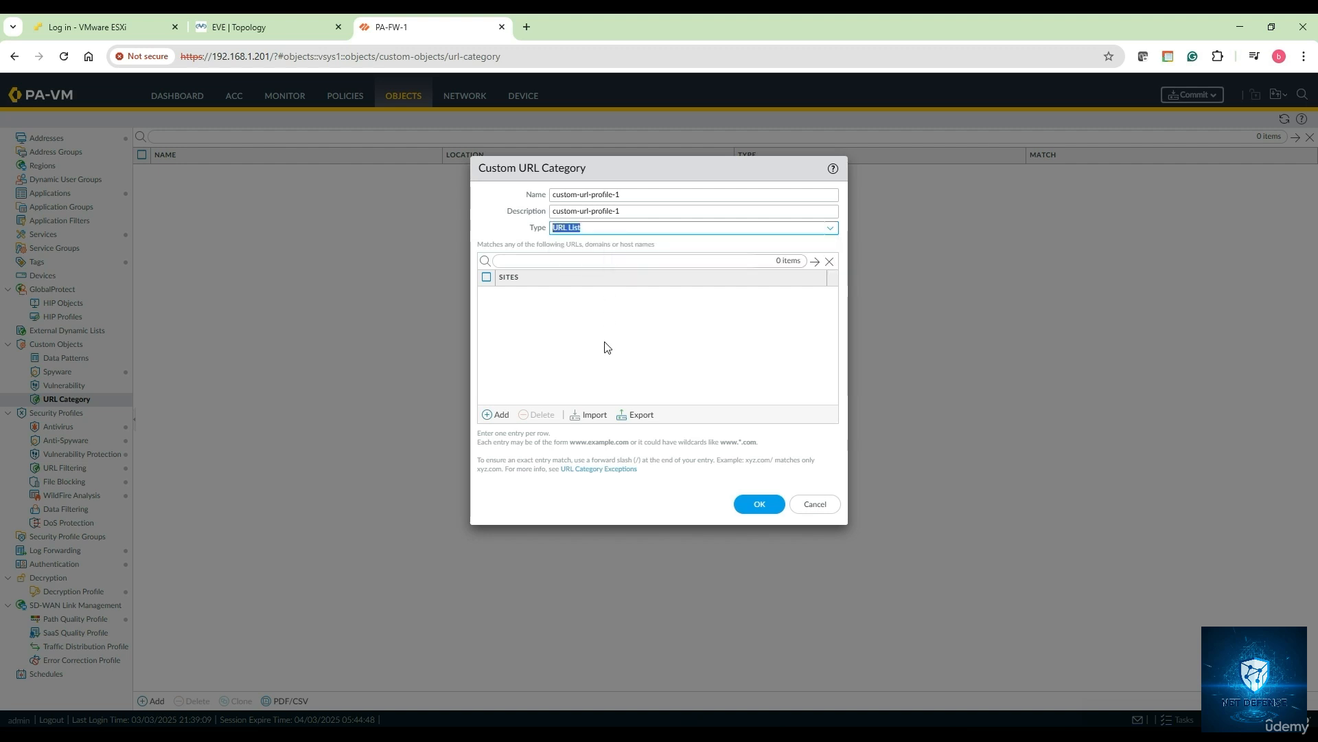
# - Add cnn.com, espn.com, timesofindia.com and twitter.com as sites, then save the category
pyautogui.click(496, 415)
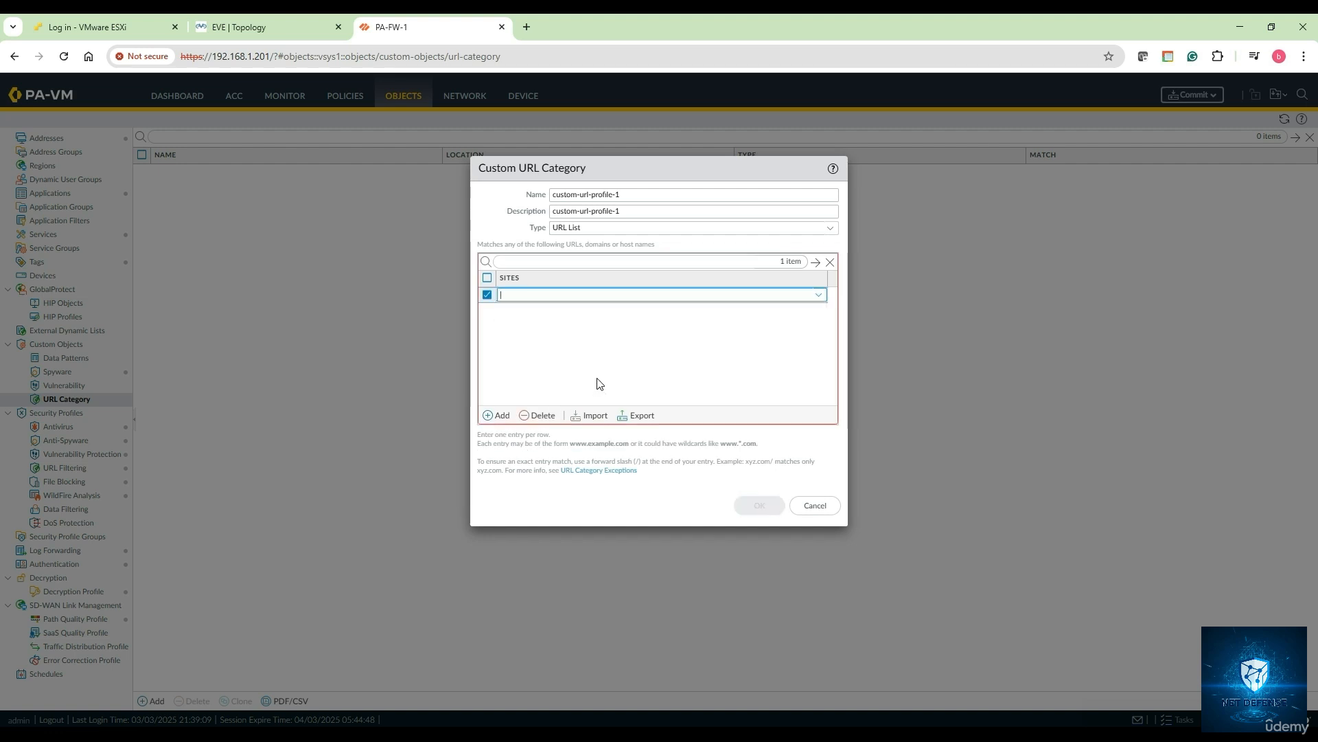
pyautogui.write('cnn.com')
pyautogui.click(499, 416)
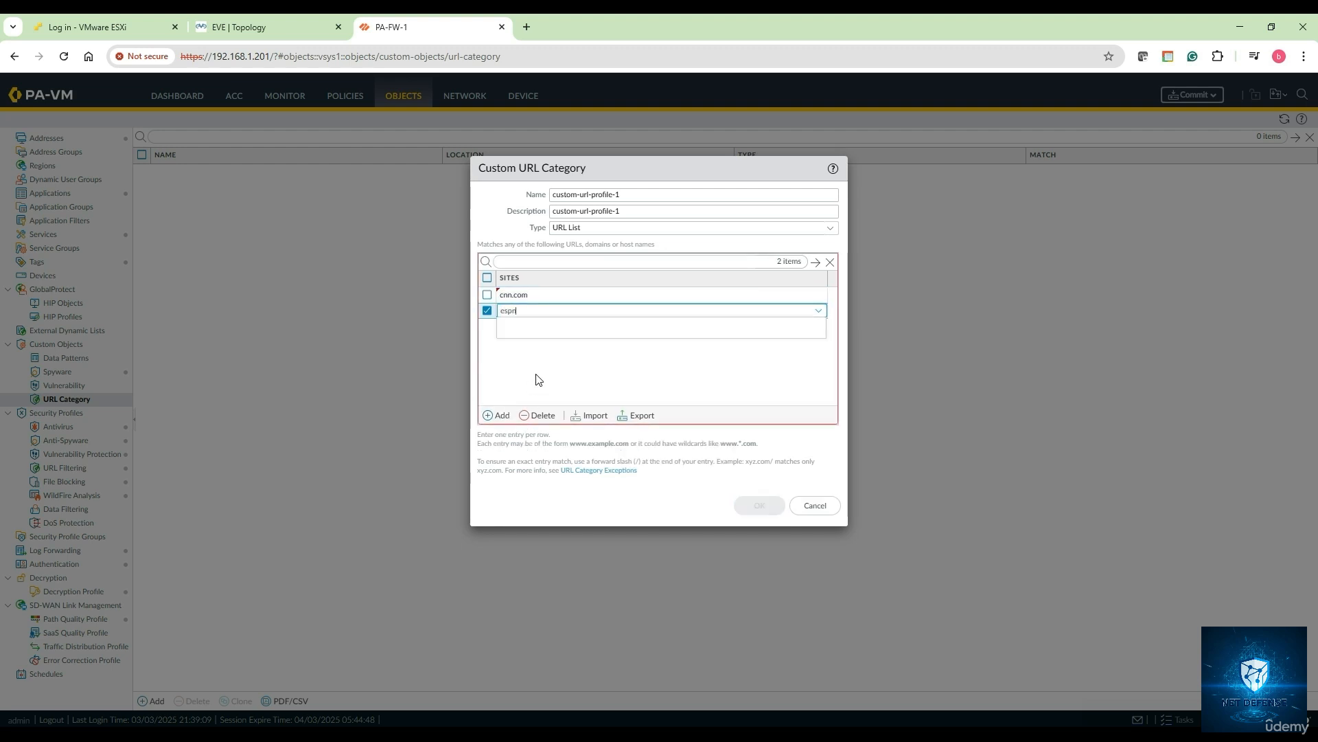
pyautogui.click(499, 416)
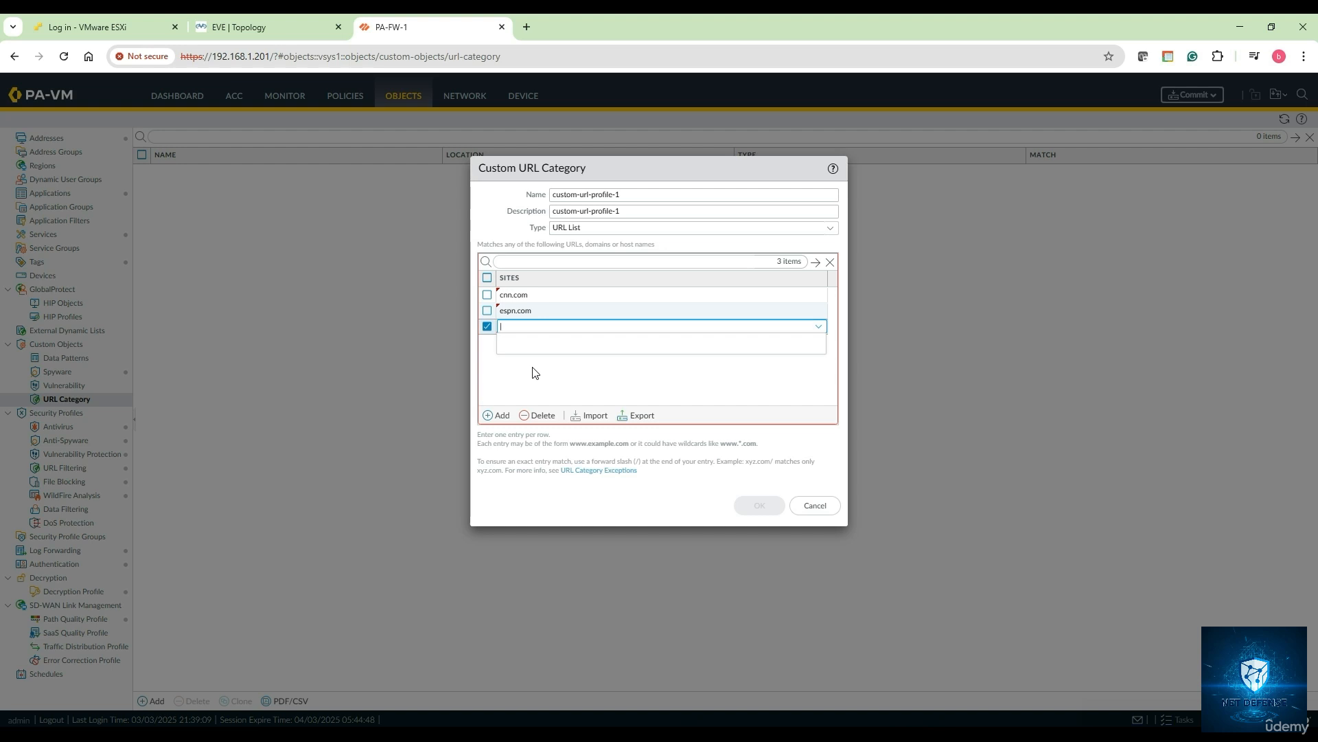
pyautogui.write('timesofindia.com')
pyautogui.click(502, 415)
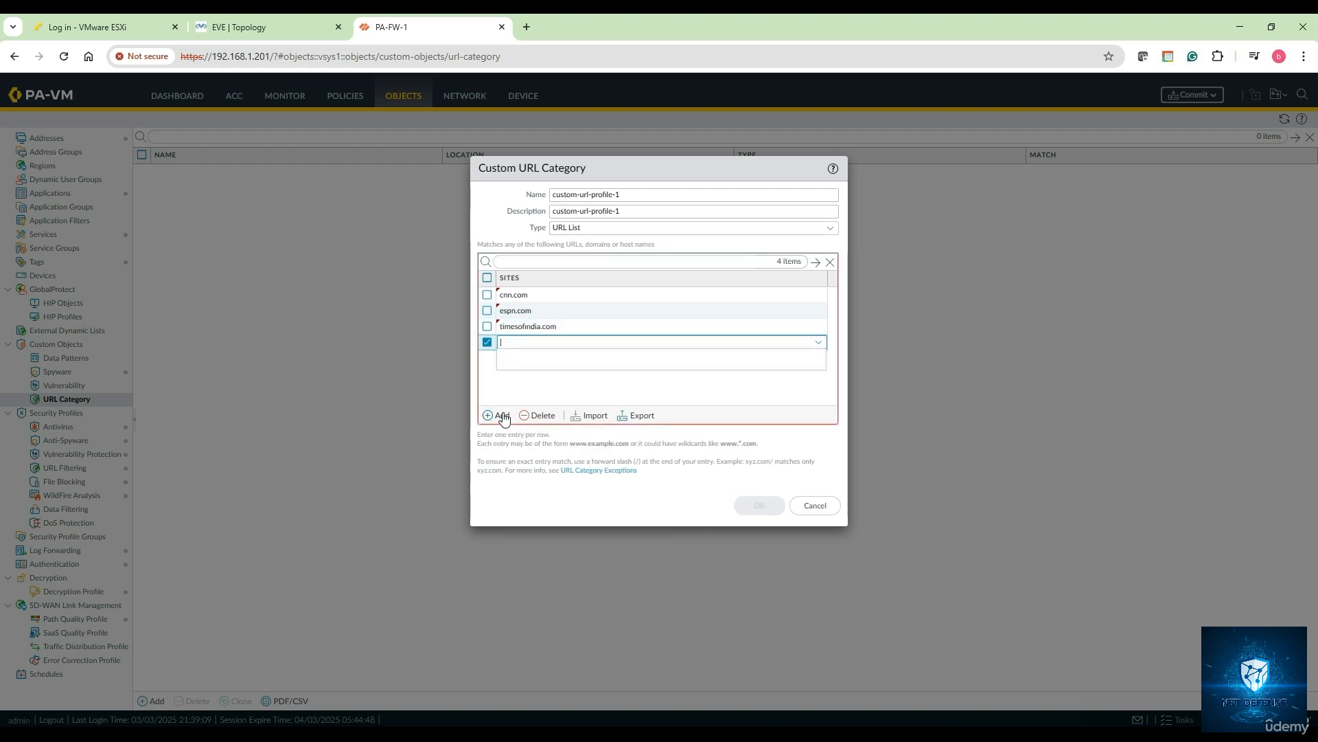
pyautogui.write('x.')
pyautogui.write('com')
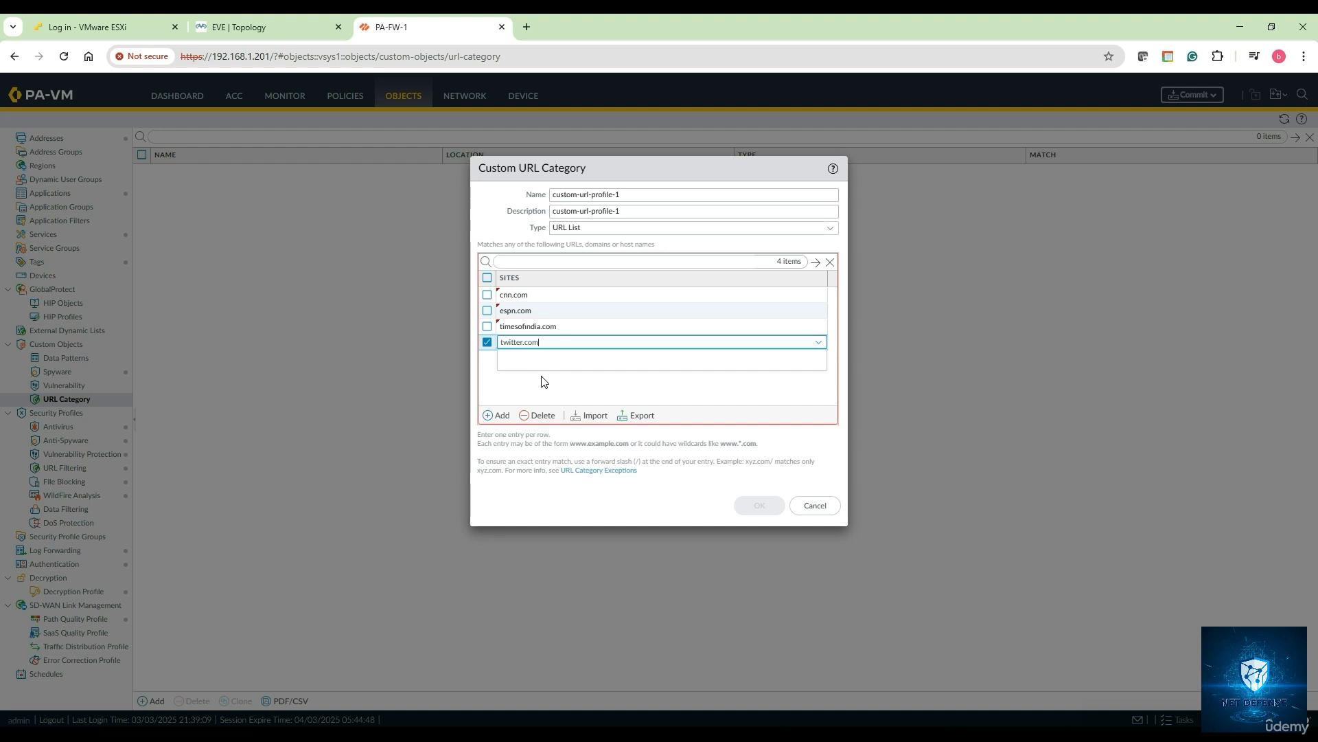
pyautogui.click(541, 400)
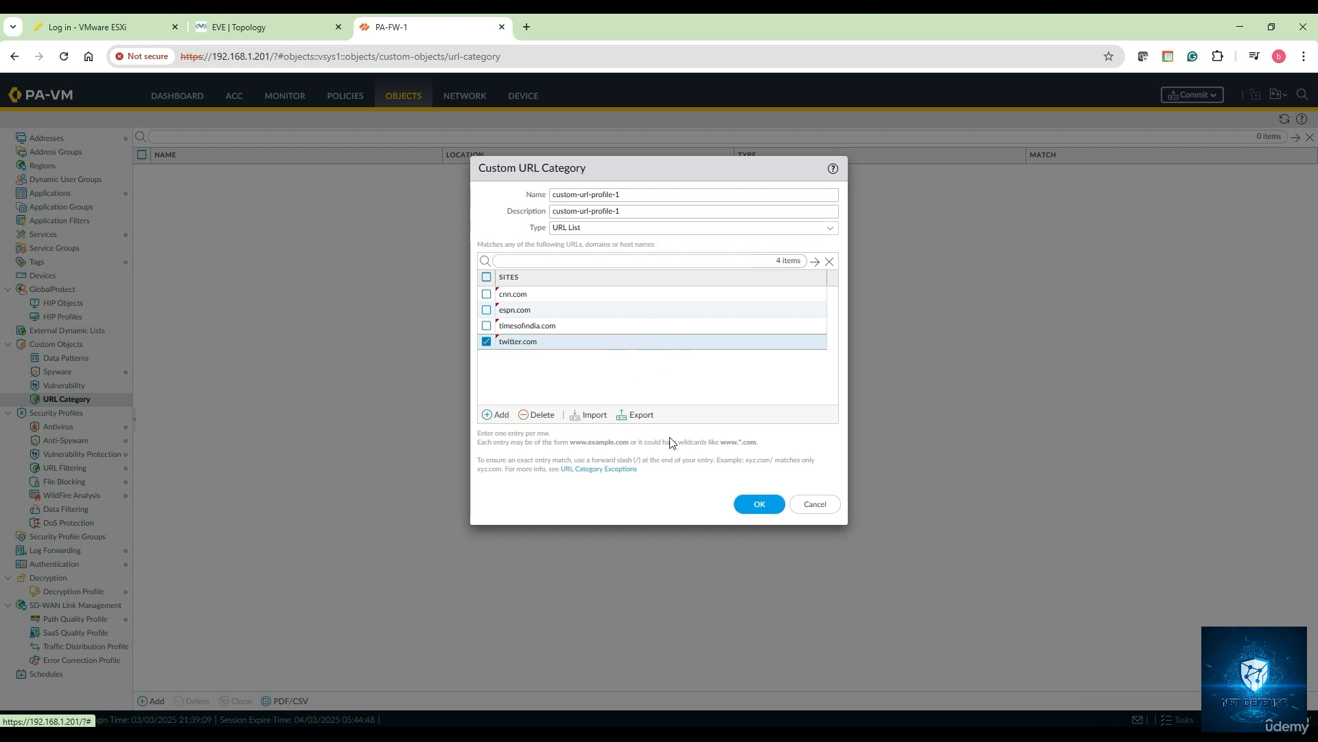
pyautogui.click(758, 505)
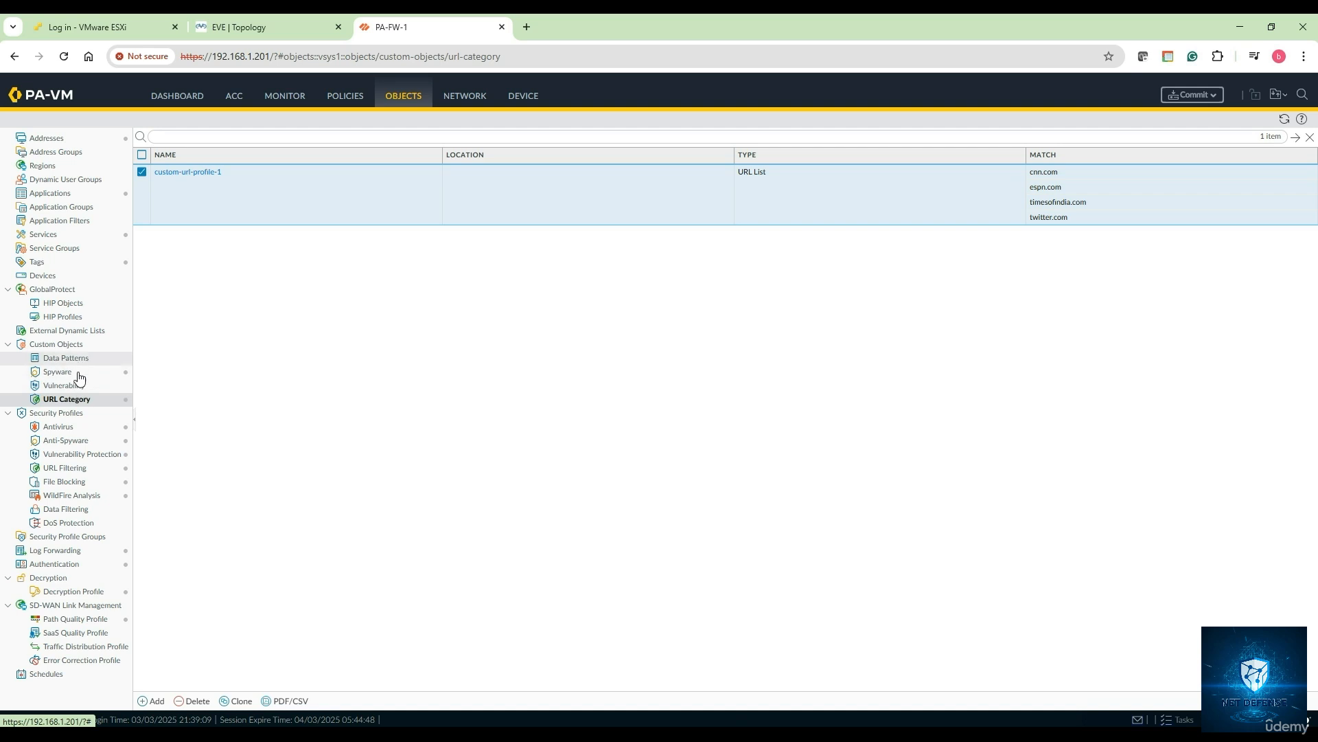
# - In My-URL-Filtering-Profile-1, set custom-url-profile-1 site access to block and save
pyautogui.click(77, 470)
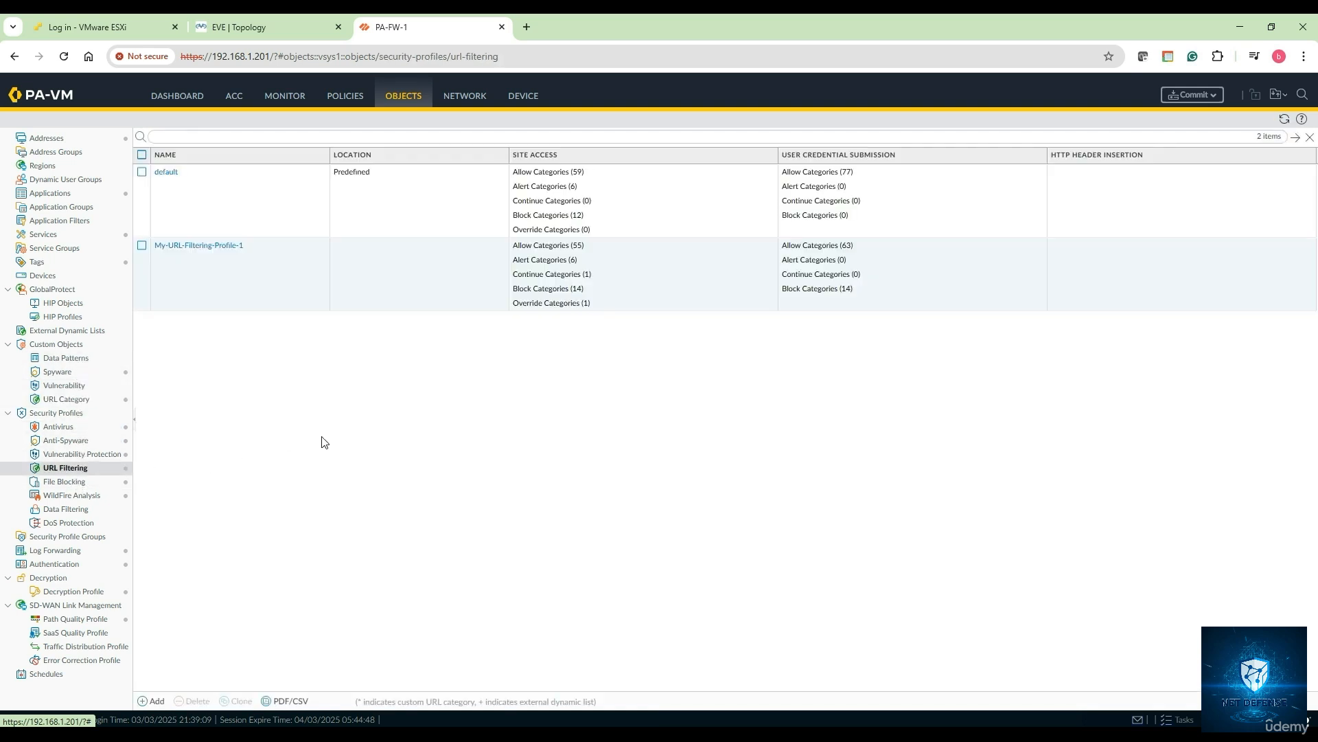
pyautogui.click(198, 249)
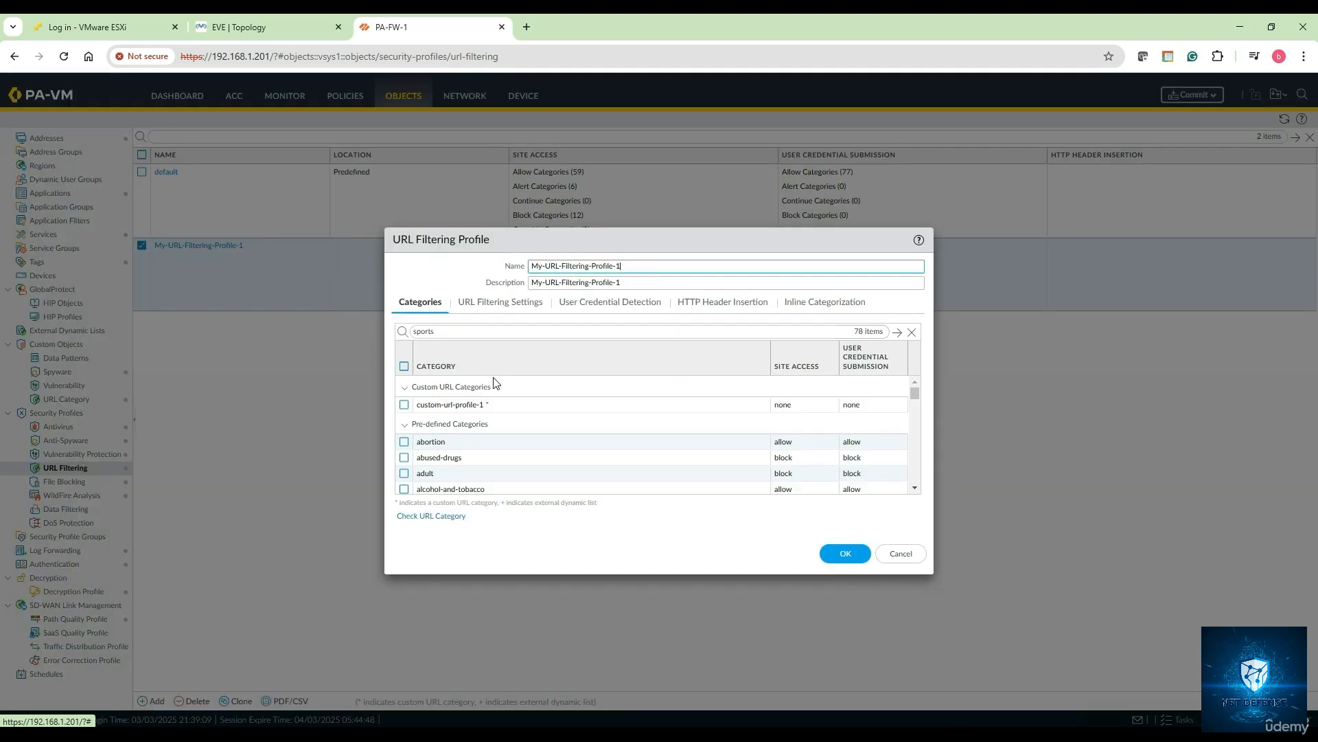
pyautogui.click(404, 425)
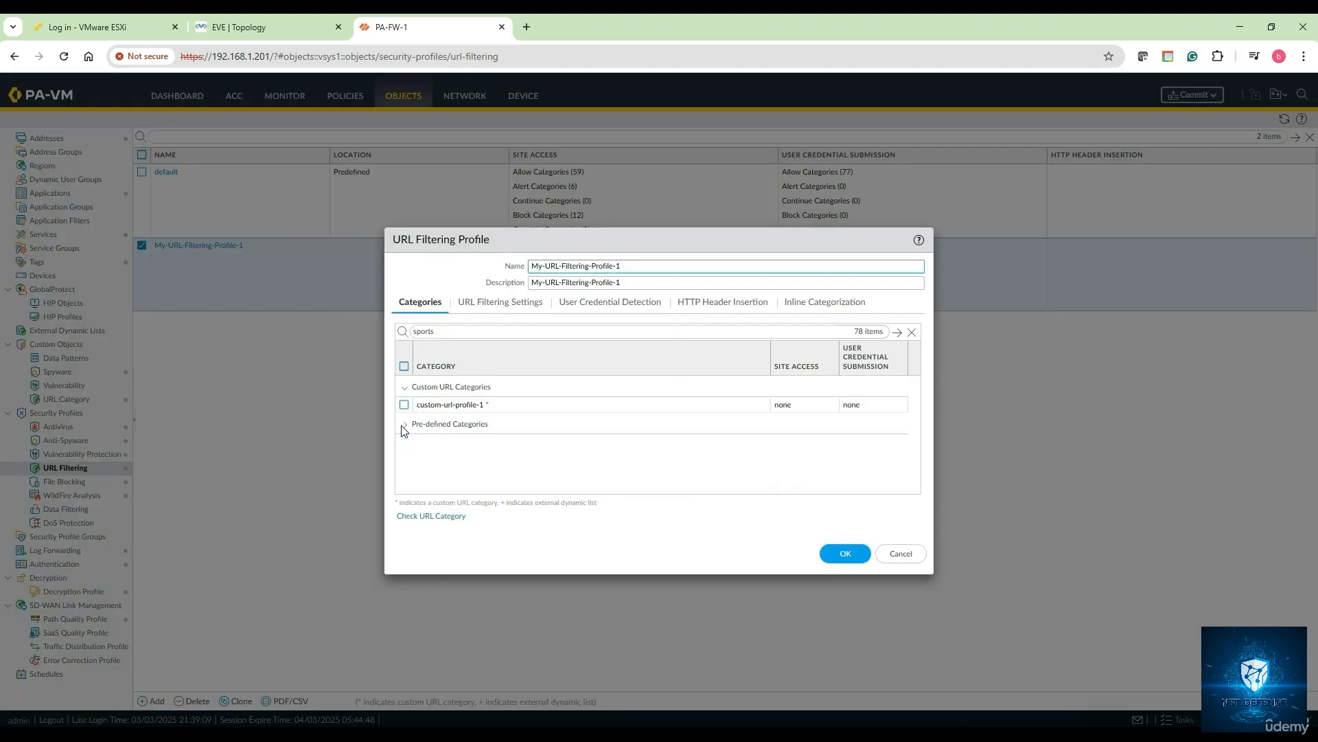
pyautogui.click(405, 387)
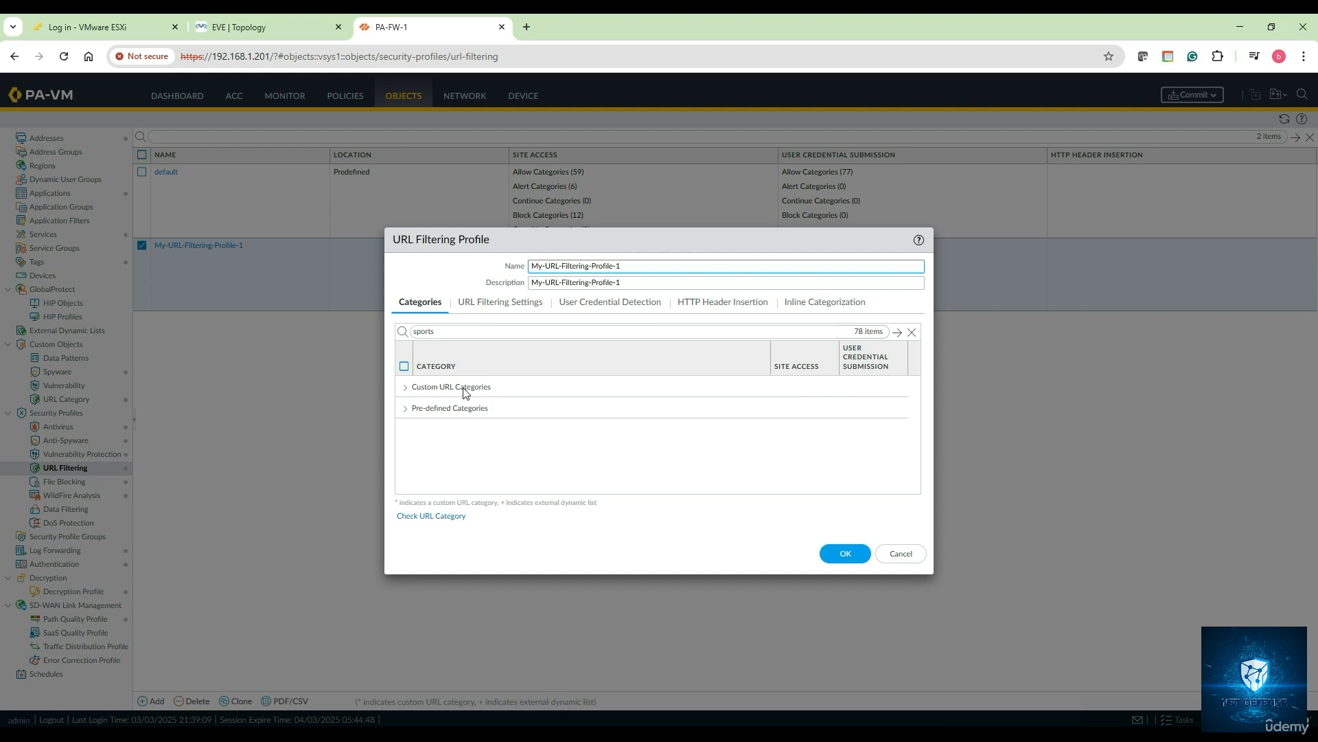
pyautogui.click(406, 388)
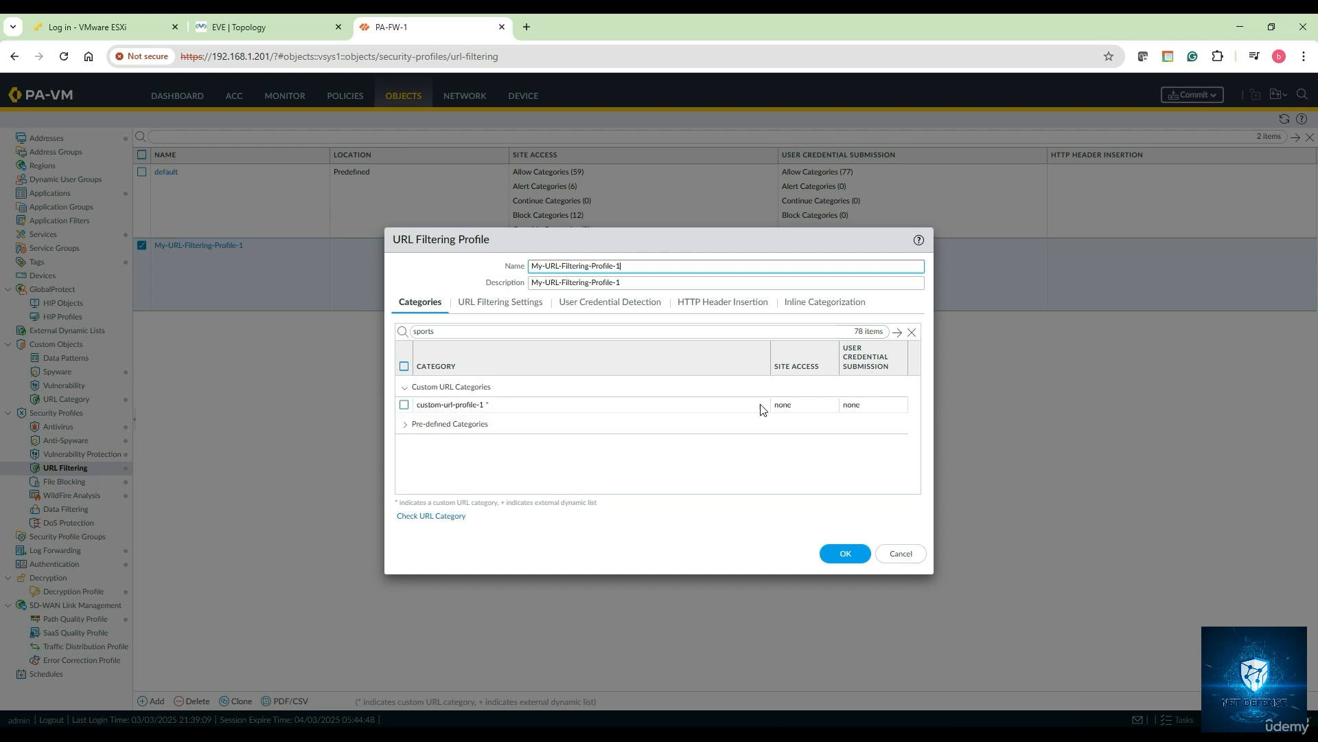
pyautogui.click(807, 404)
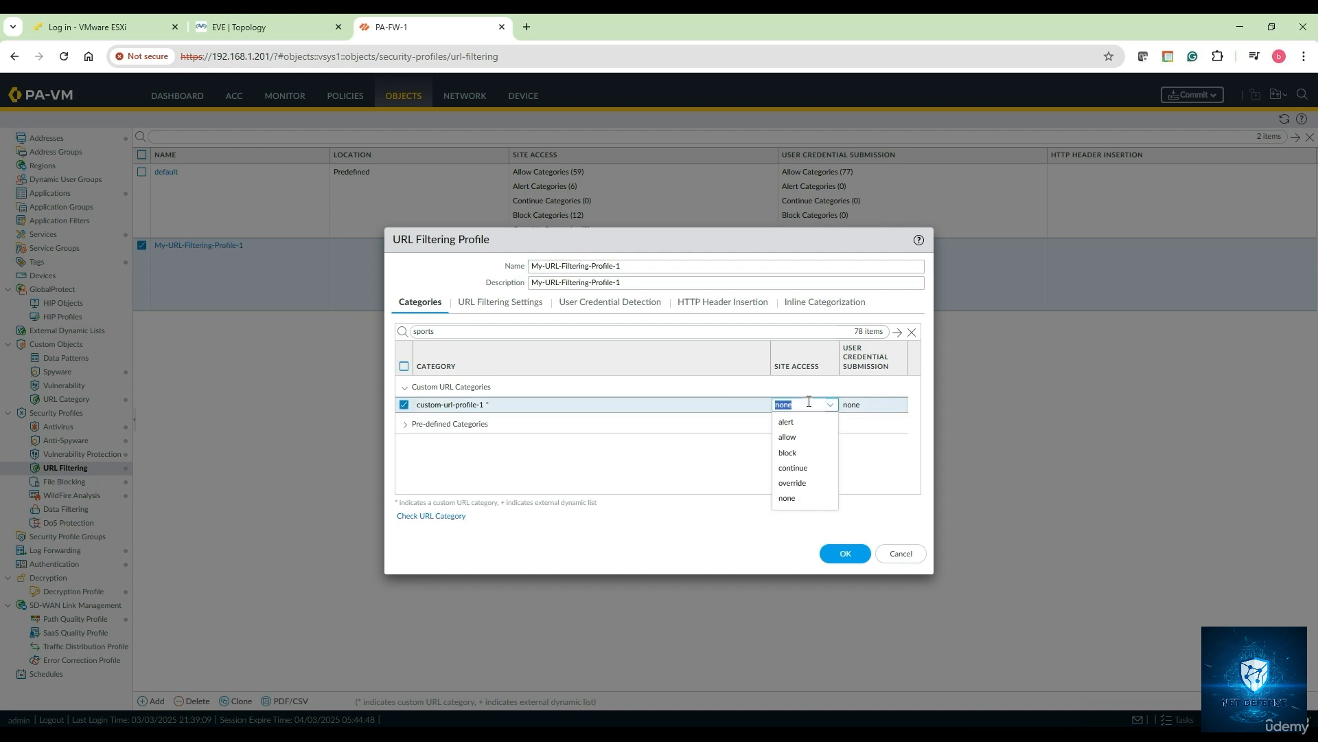
pyautogui.click(808, 453)
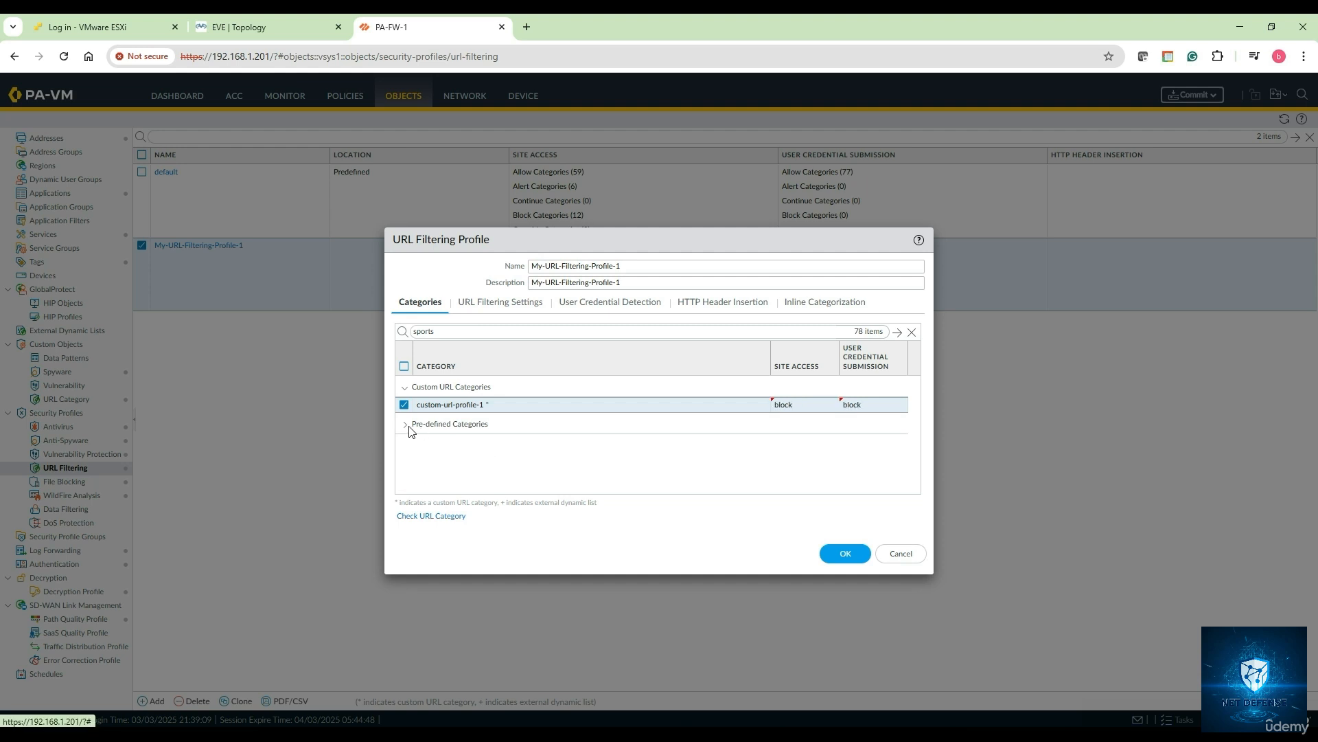
pyautogui.click(846, 552)
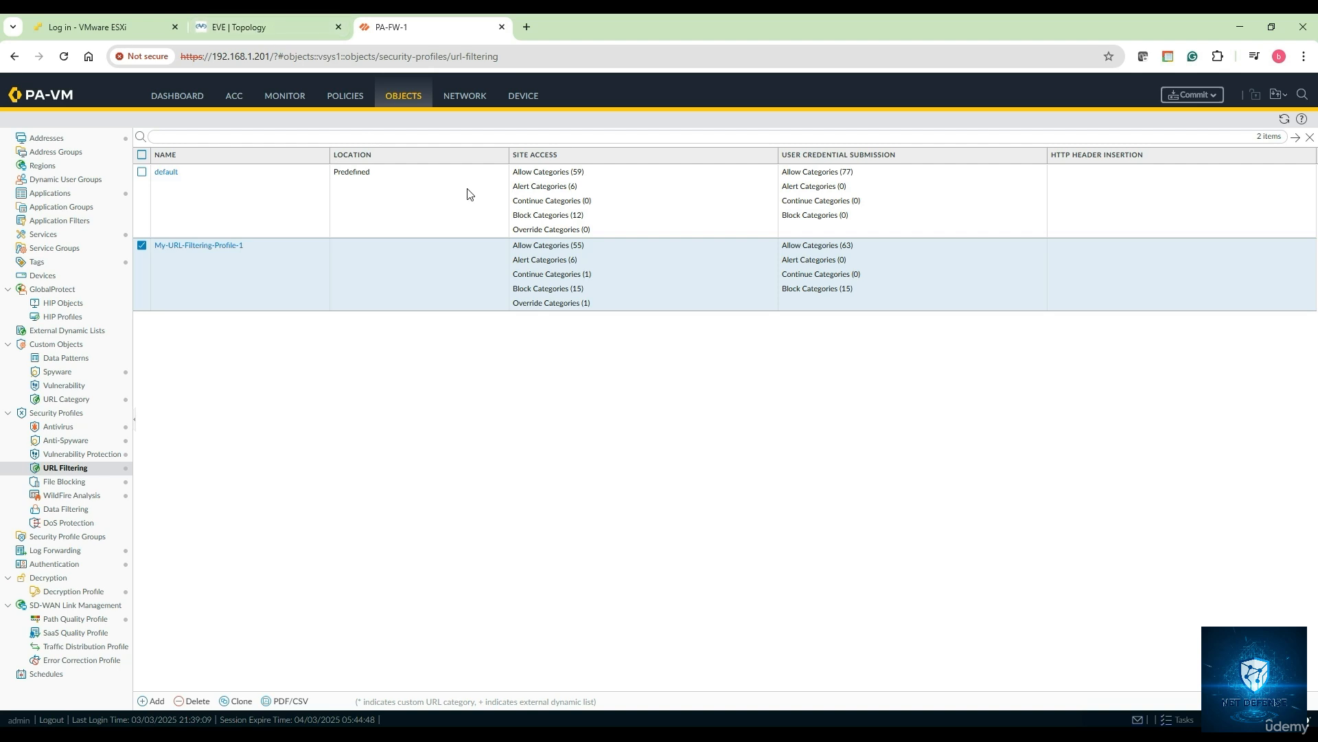
# - Review the Device > Setup > Content-ID URL Filtering timeouts (15, 15, 30 minutes)
pyautogui.click(523, 96)
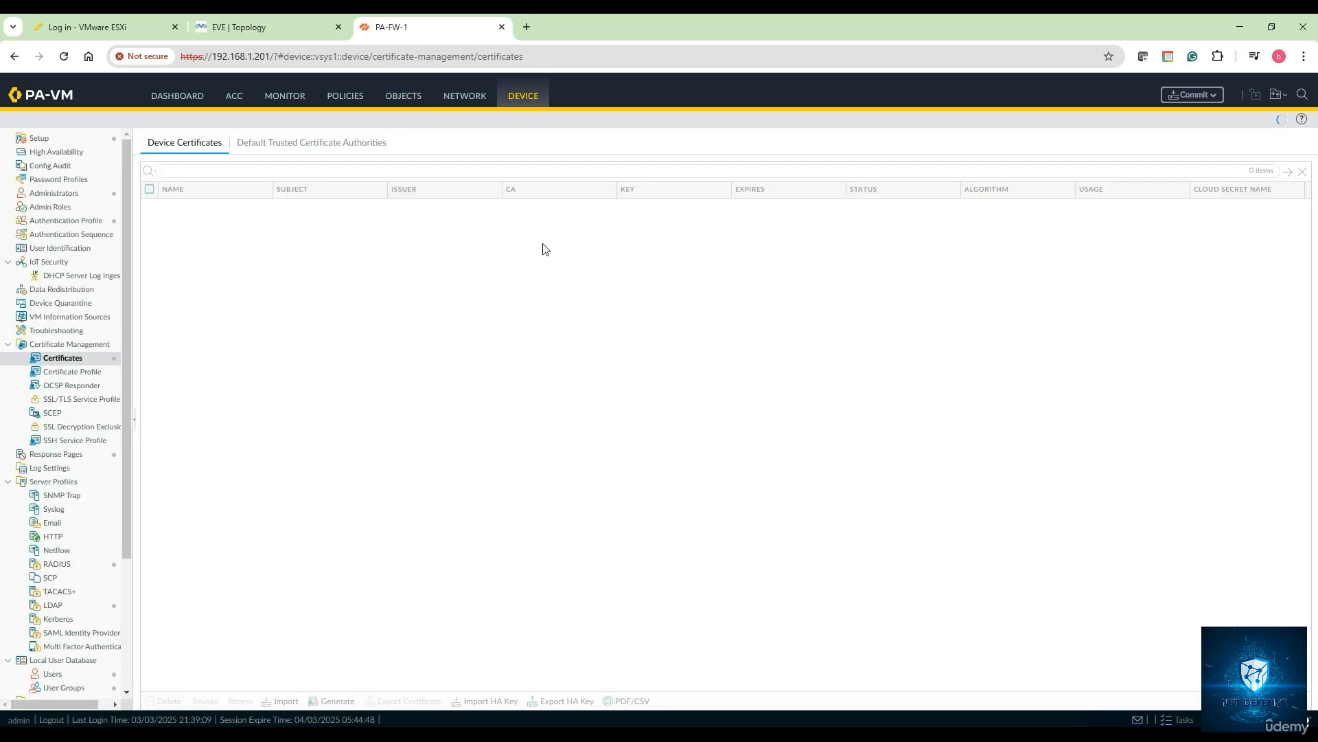
pyautogui.click(50, 142)
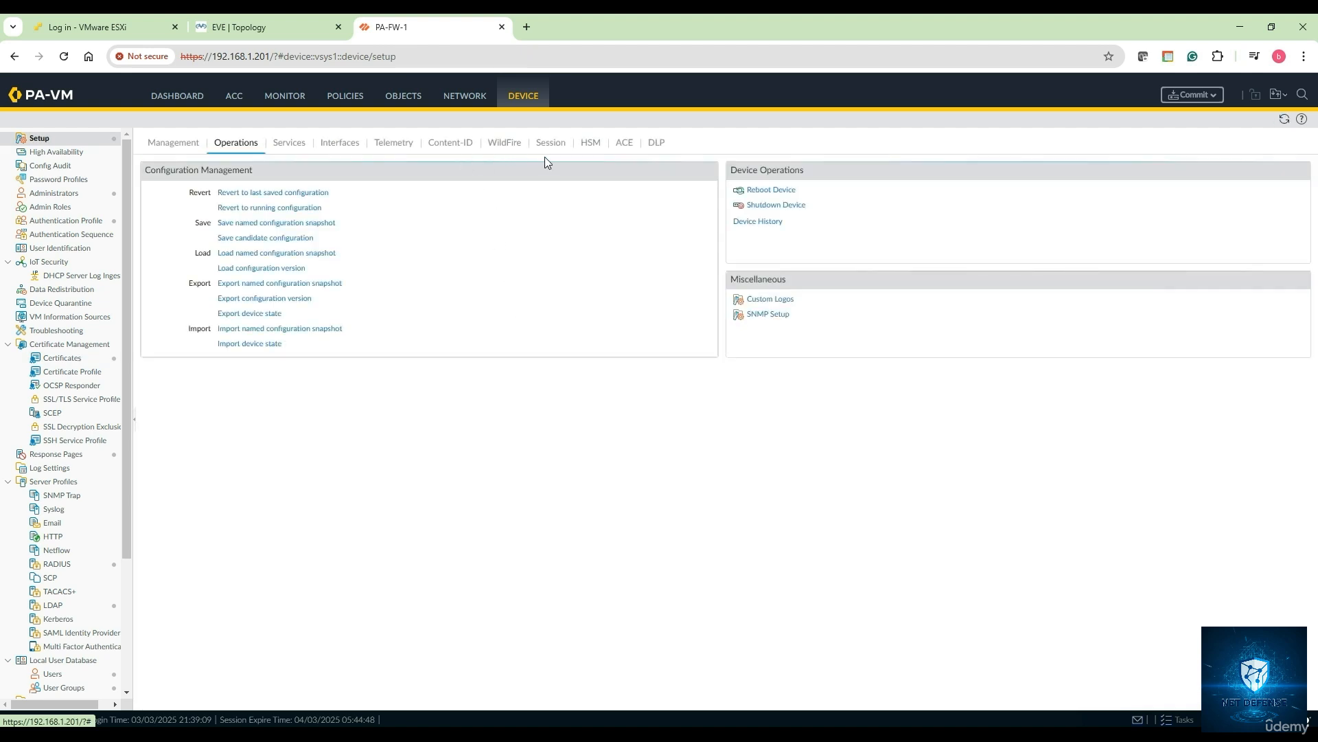
pyautogui.click(448, 152)
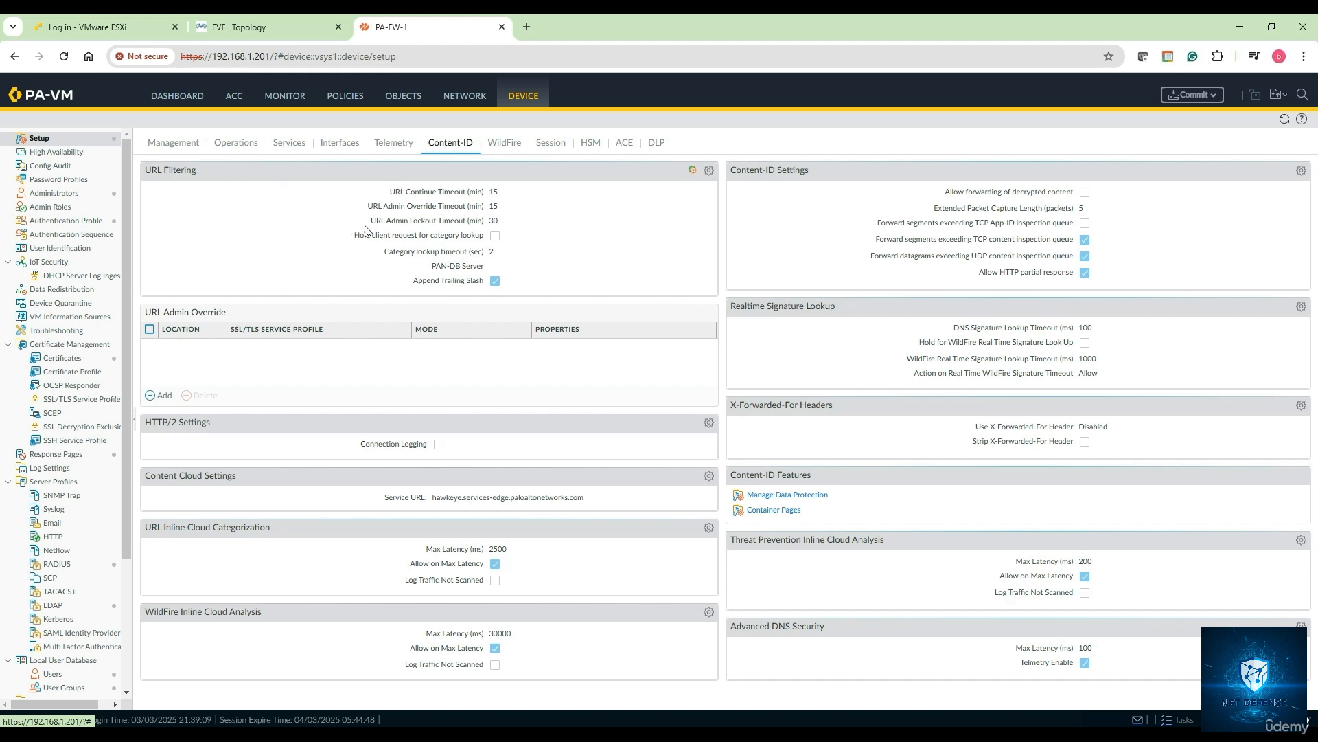
pyautogui.click(709, 170)
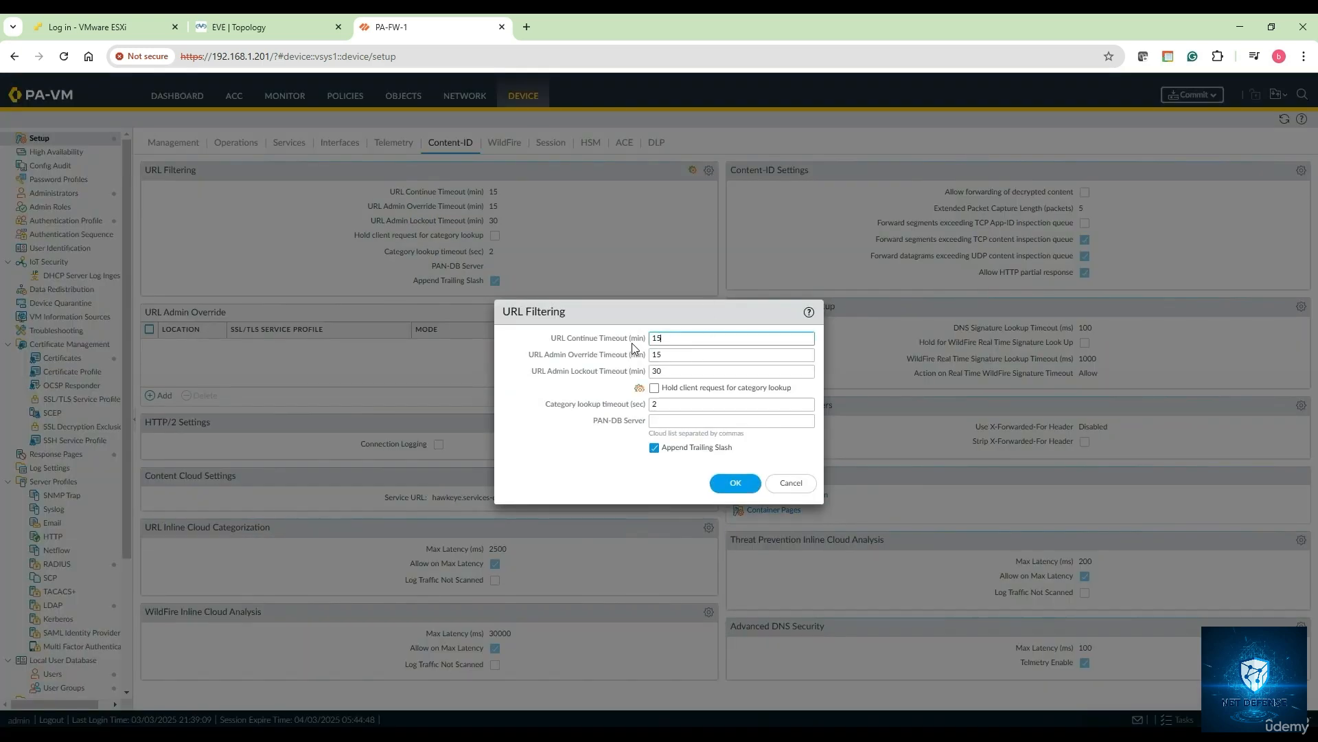
pyautogui.click(735, 483)
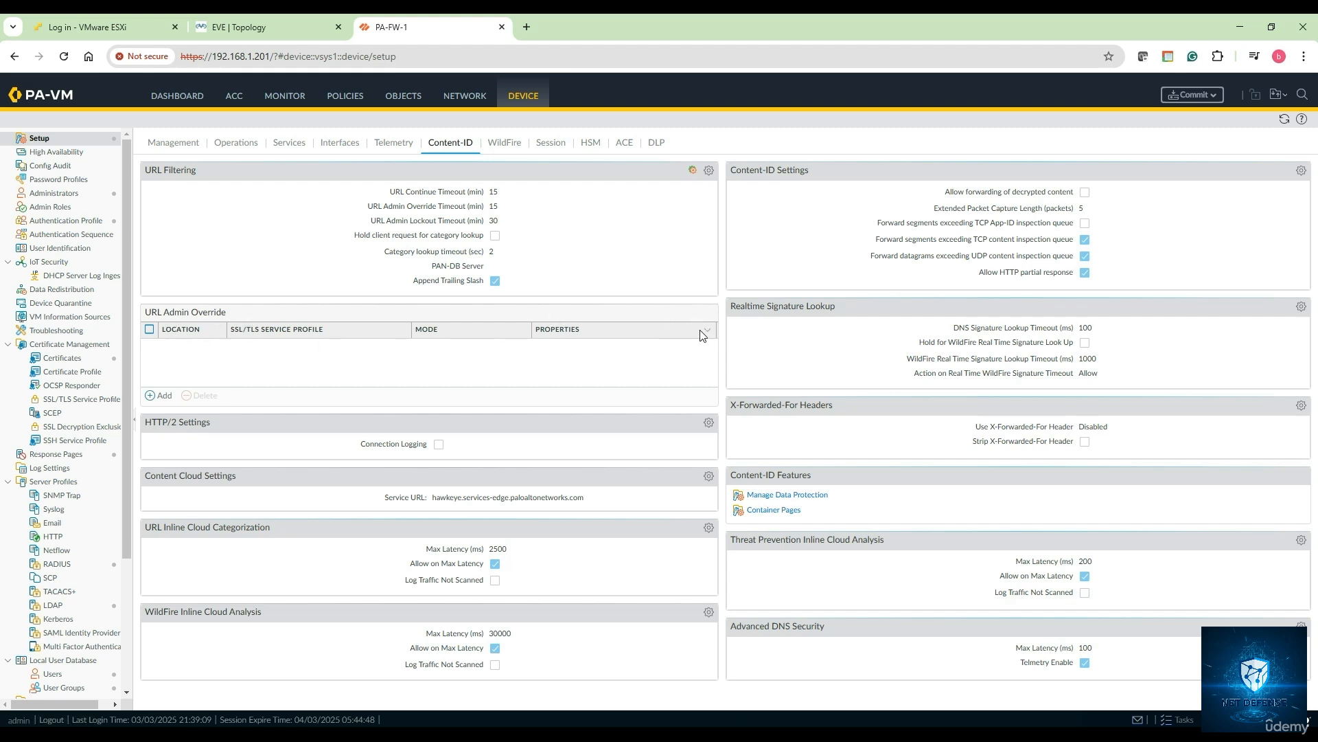
# - Add a URL Admin Override with an entered and confirmed password in transparent mode
pyautogui.click(162, 394)
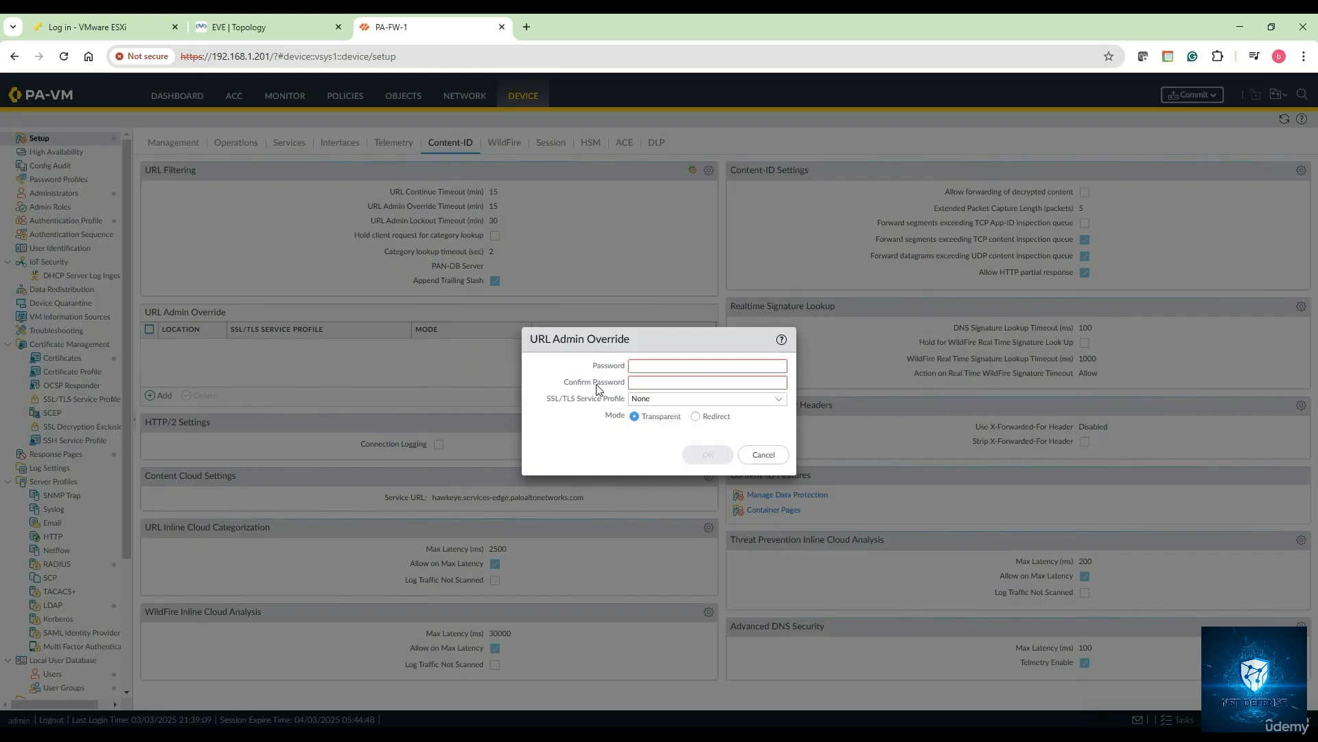
pyautogui.click(645, 366)
pyautogui.write('•••••')
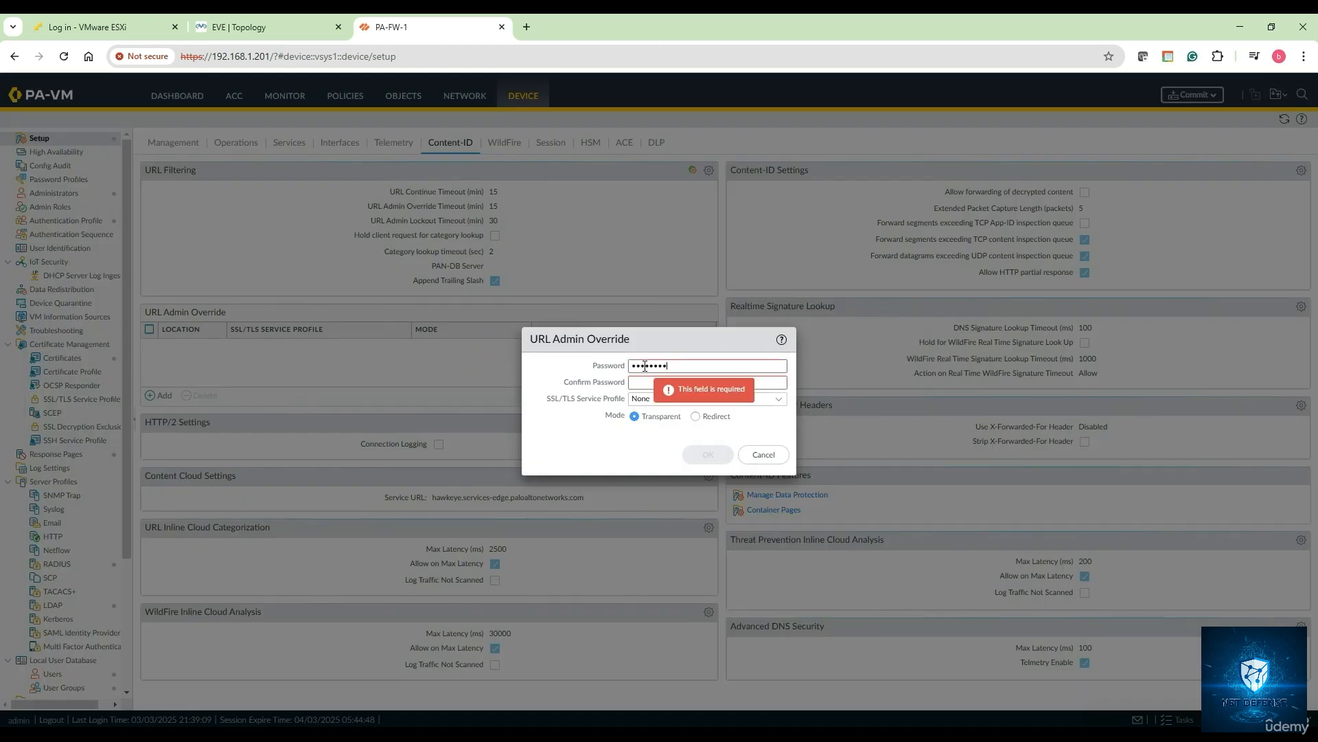
pyautogui.click(638, 383)
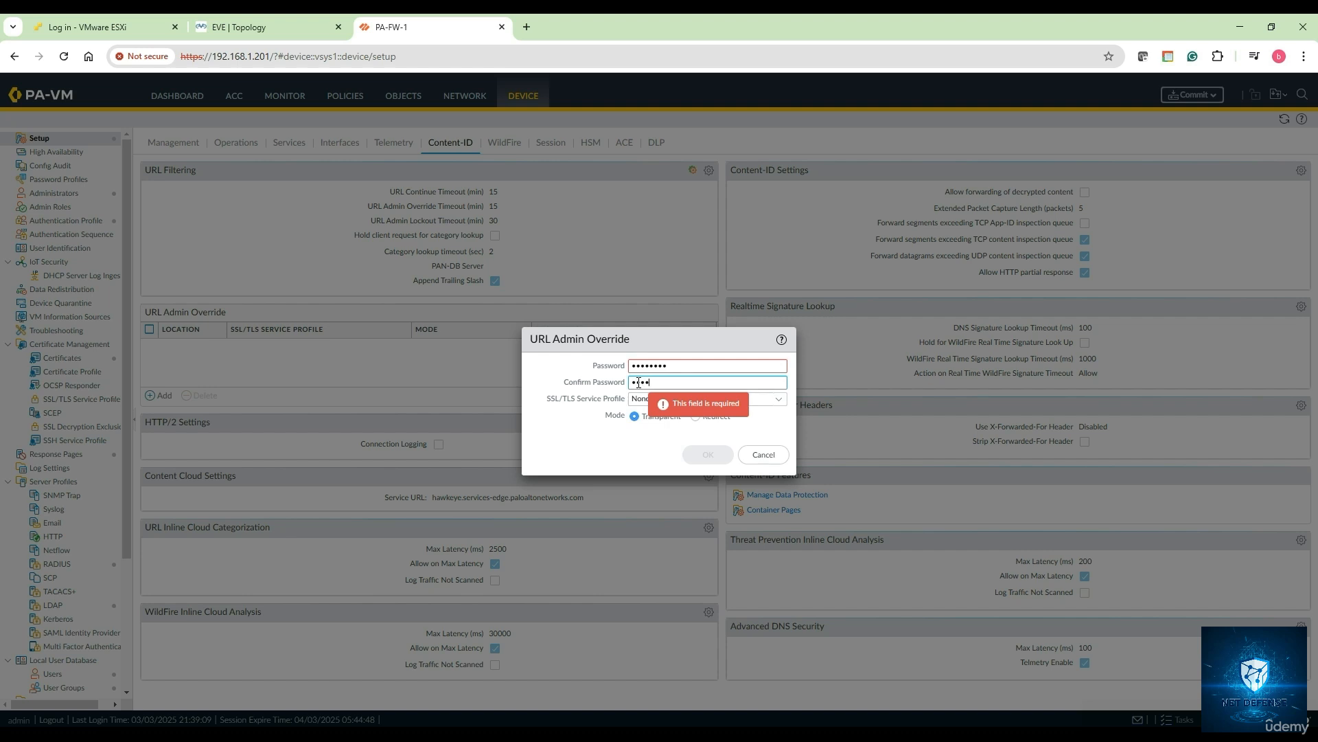
pyautogui.write('••')
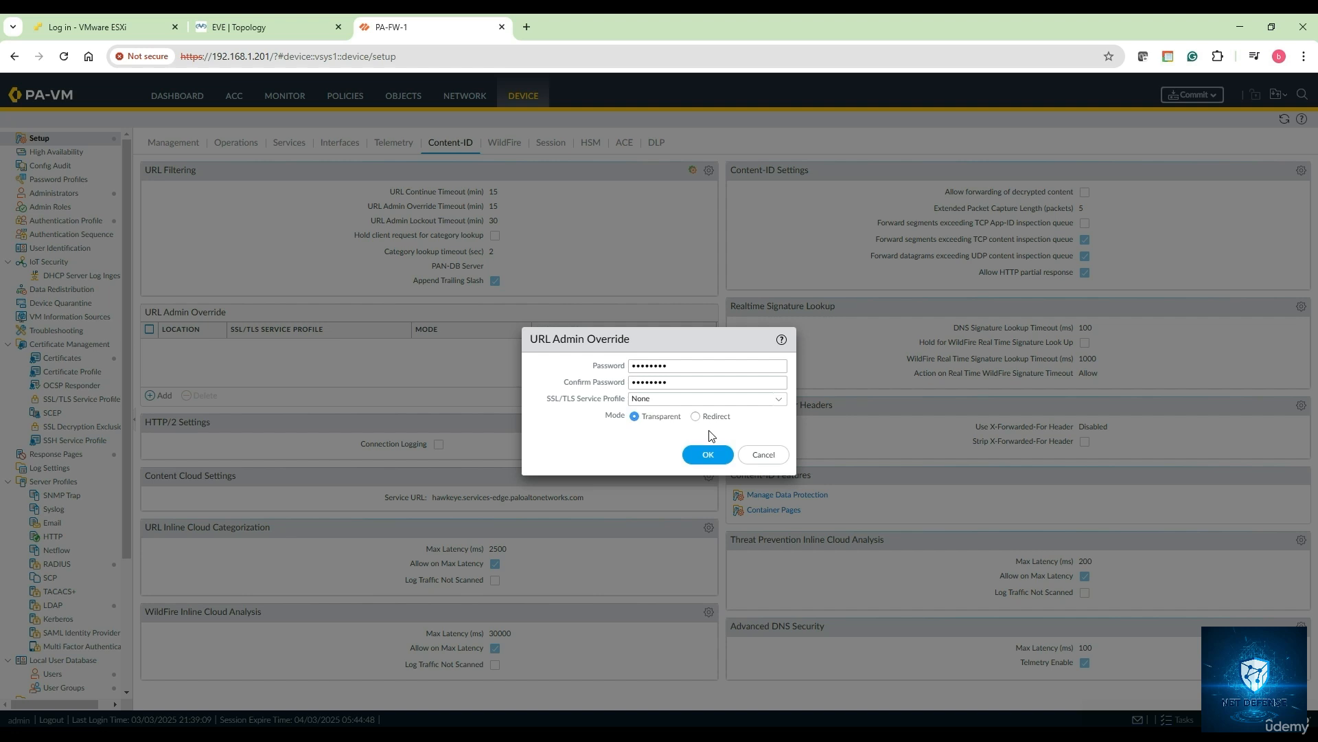
pyautogui.click(711, 456)
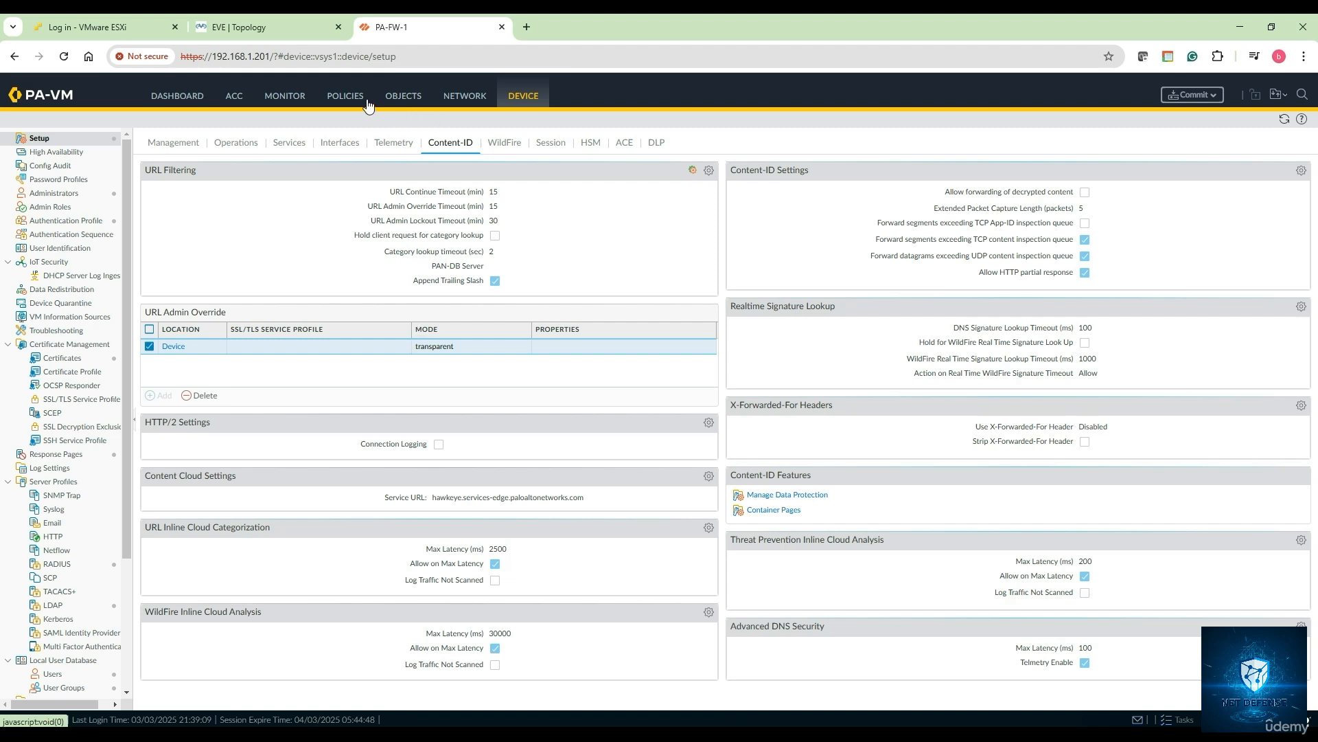
# - Set the Internet Access security rule's URL Filtering profile to My-URL-Filtering-Profile-1 and save the rule
pyautogui.click(345, 96)
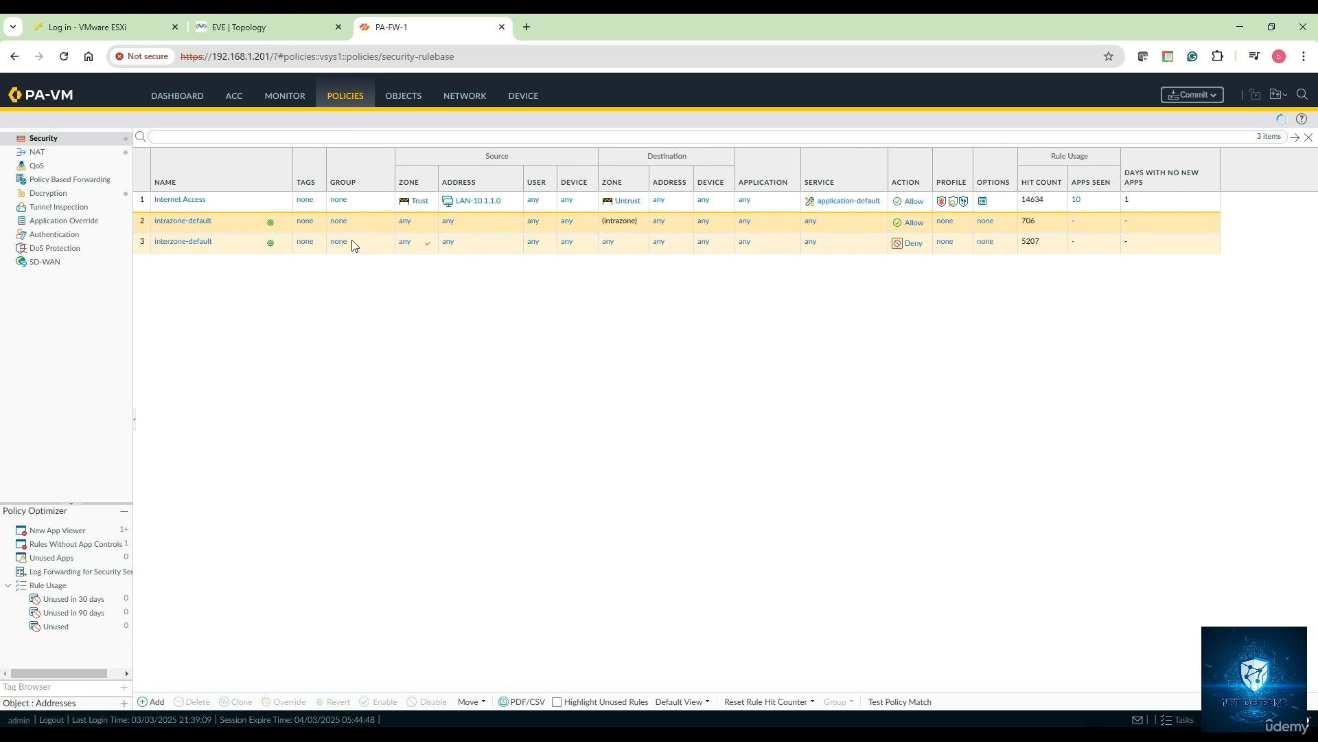
pyautogui.click(182, 201)
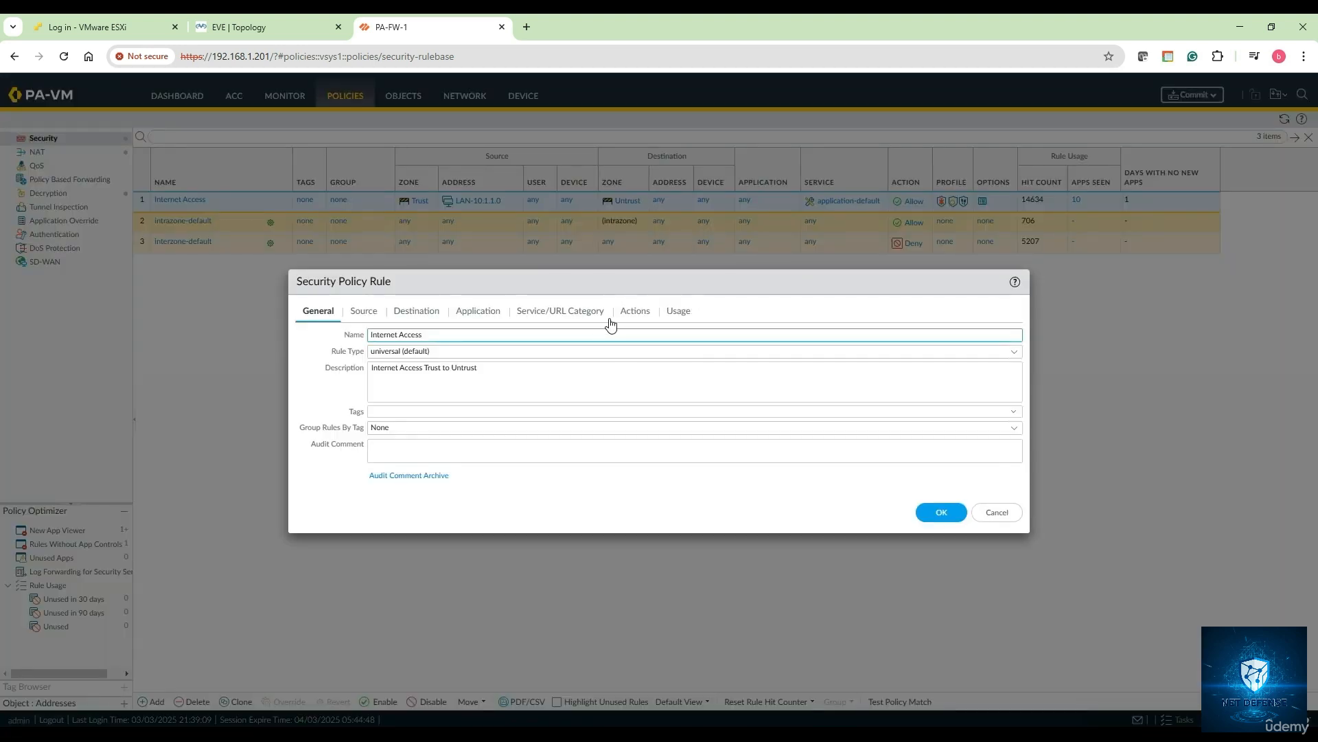
pyautogui.click(633, 312)
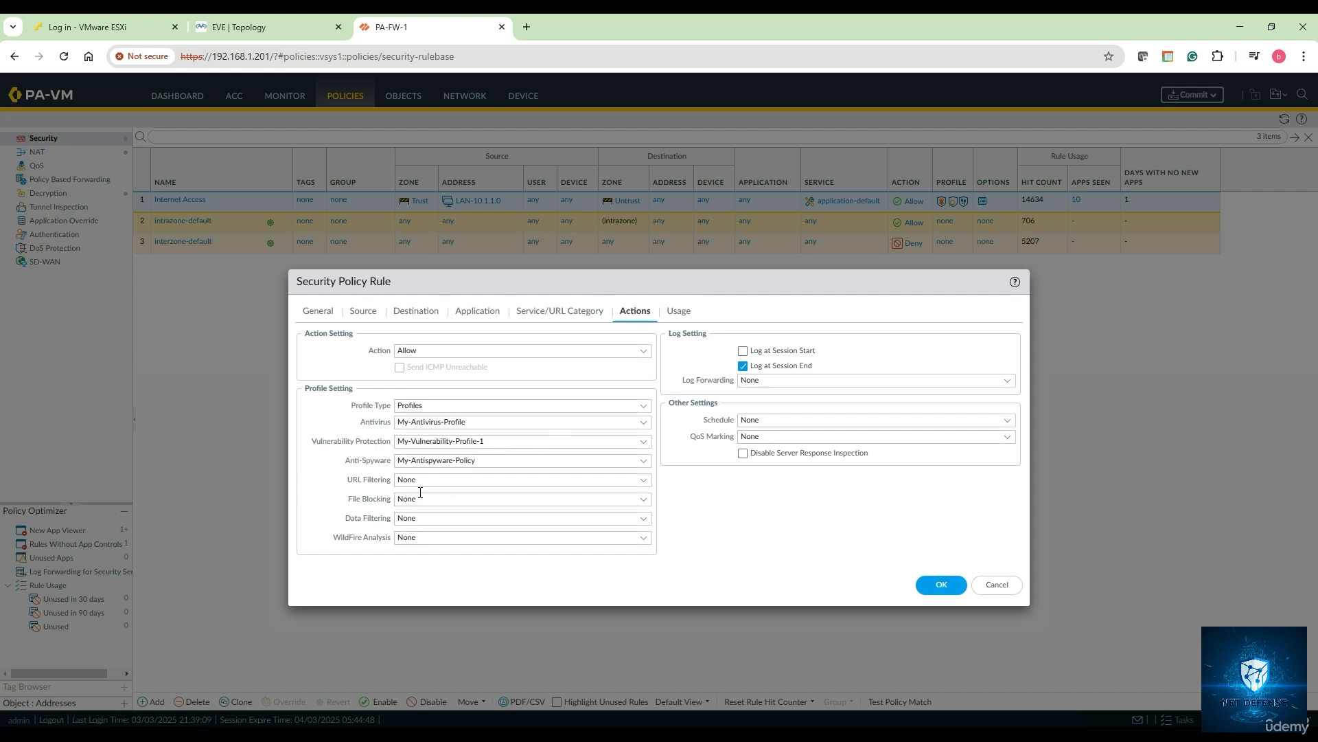
pyautogui.click(642, 481)
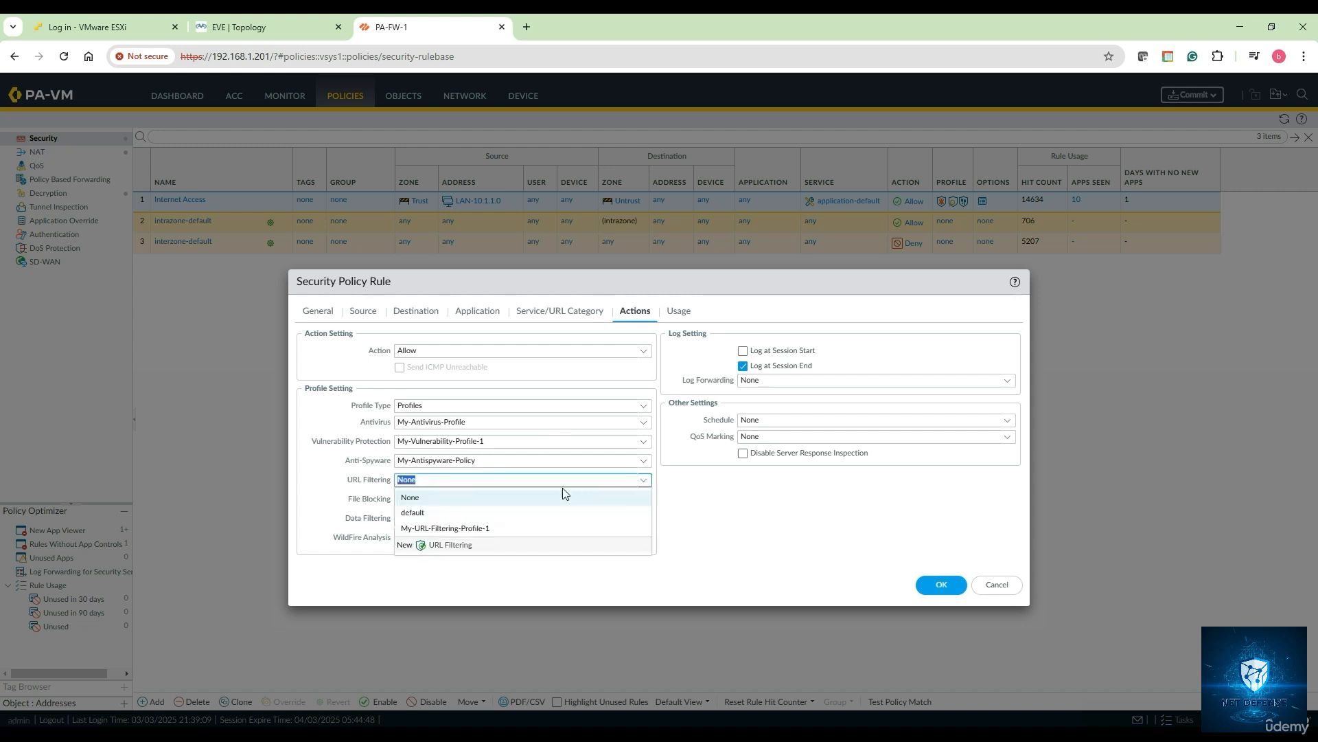
pyautogui.click(517, 529)
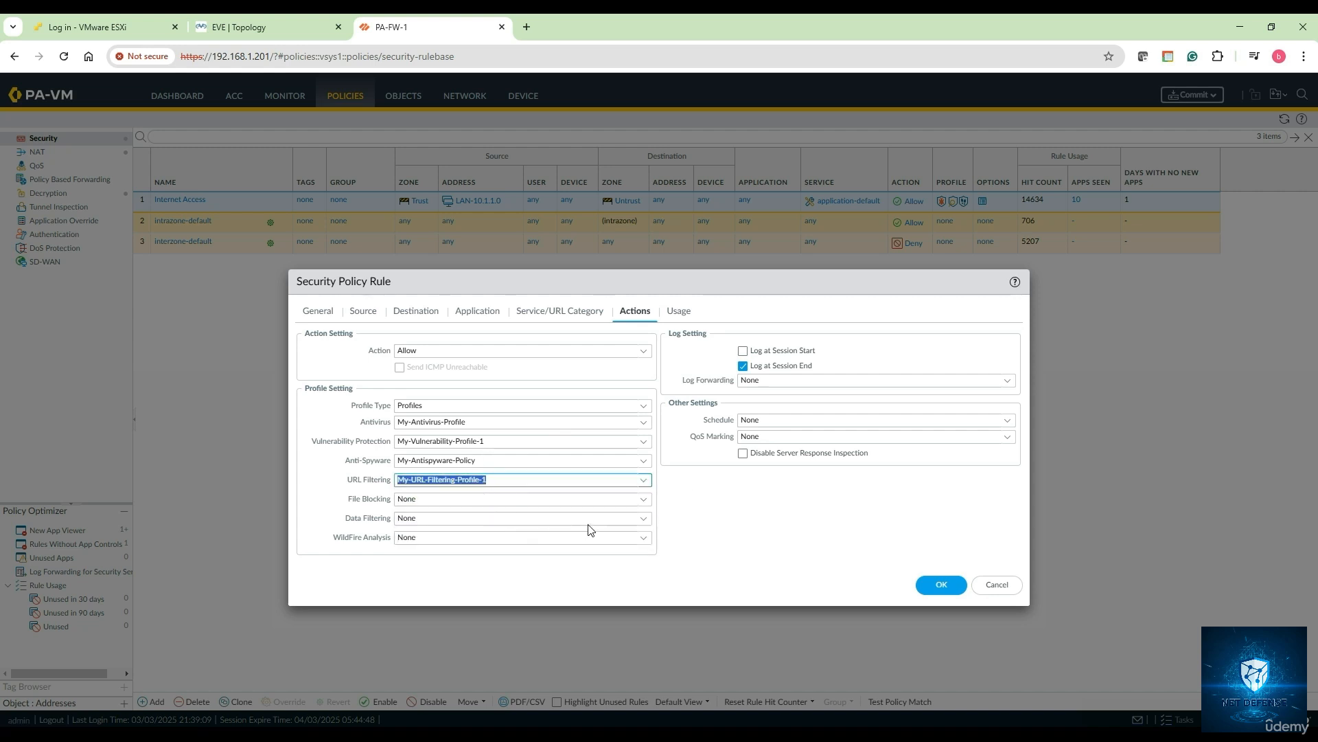
pyautogui.click(939, 587)
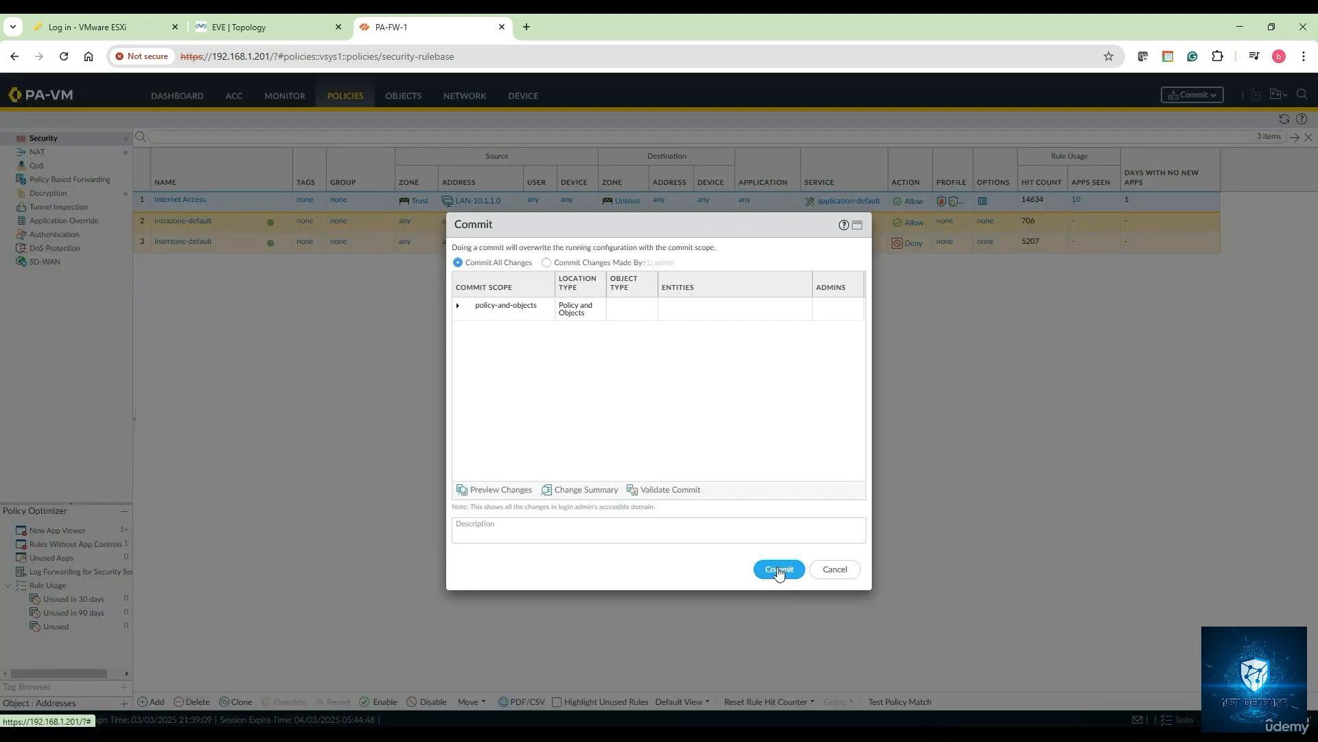
# - Commit the firewall configuration, then open a new browser tab while it runs
pyautogui.click(779, 574)
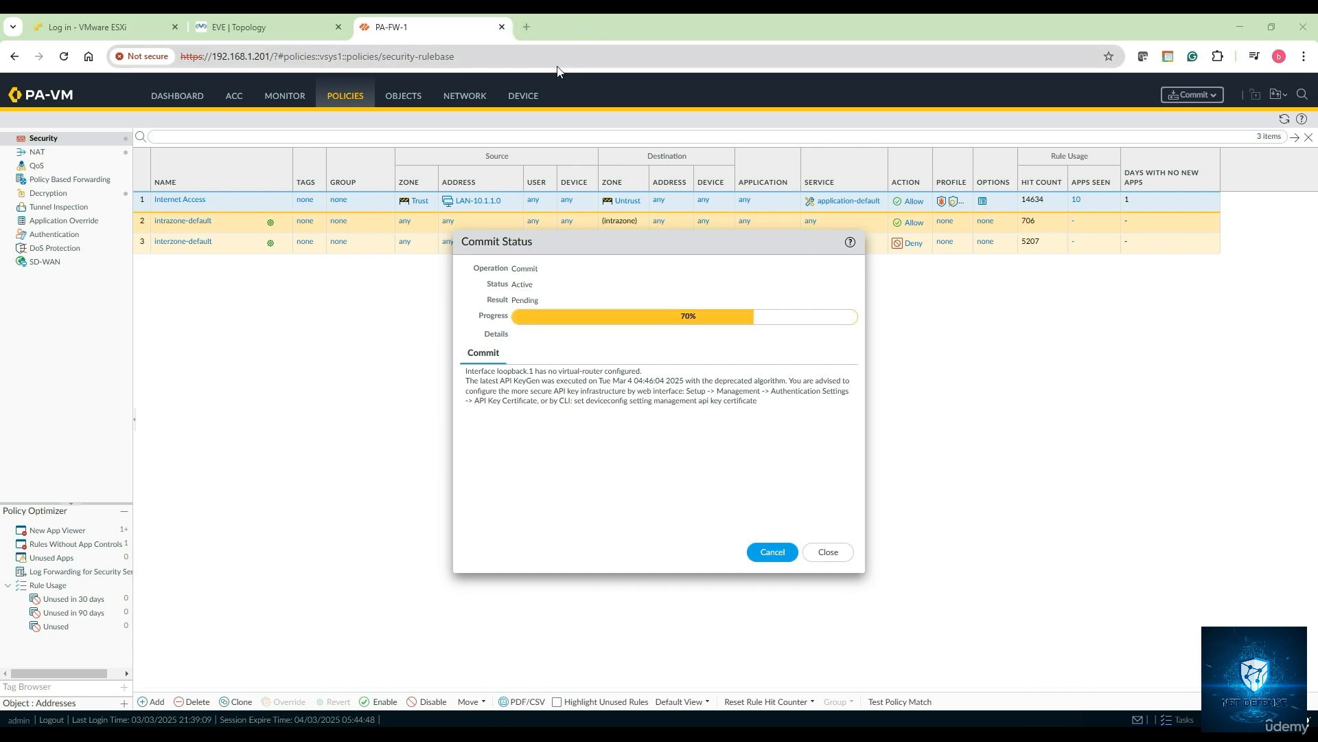
pyautogui.click(526, 29)
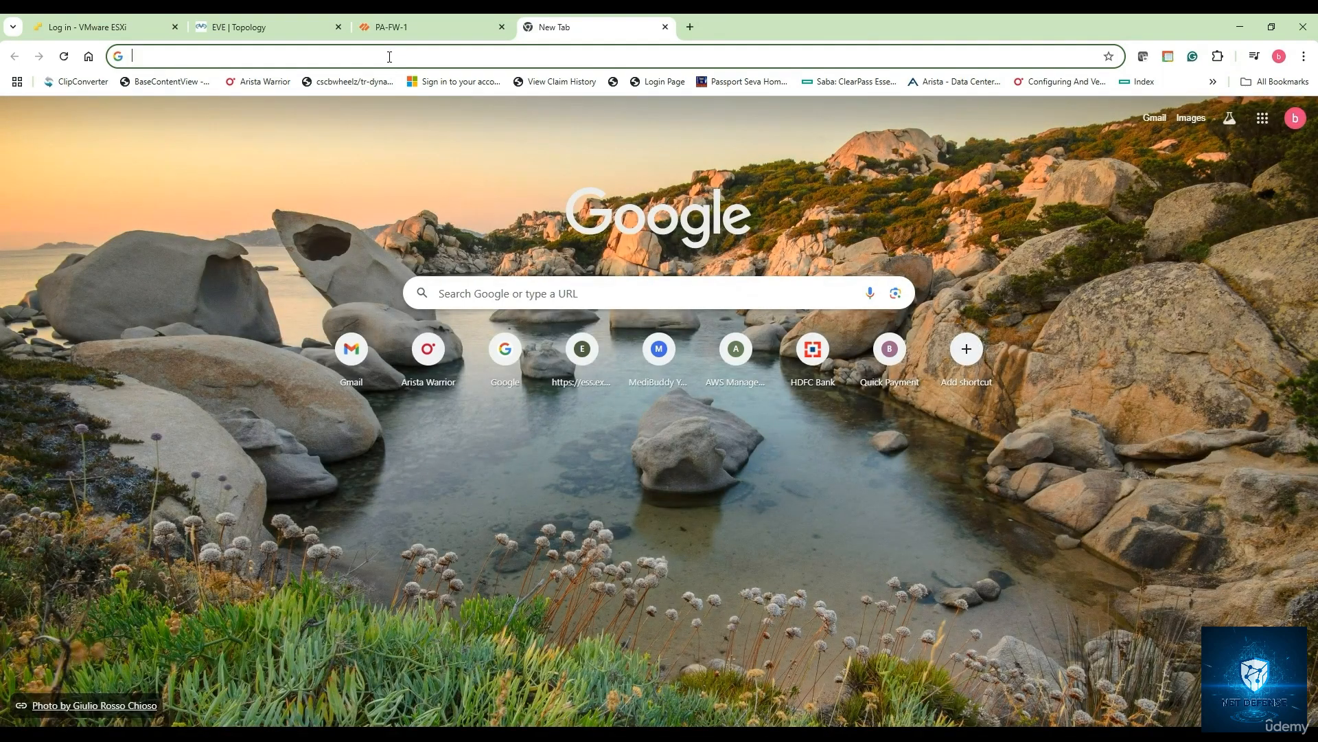
# - Search Google for 'palo alto url check' and open Palo Alto's Test A Site
pyautogui.click(467, 294)
pyautogui.write('pa')
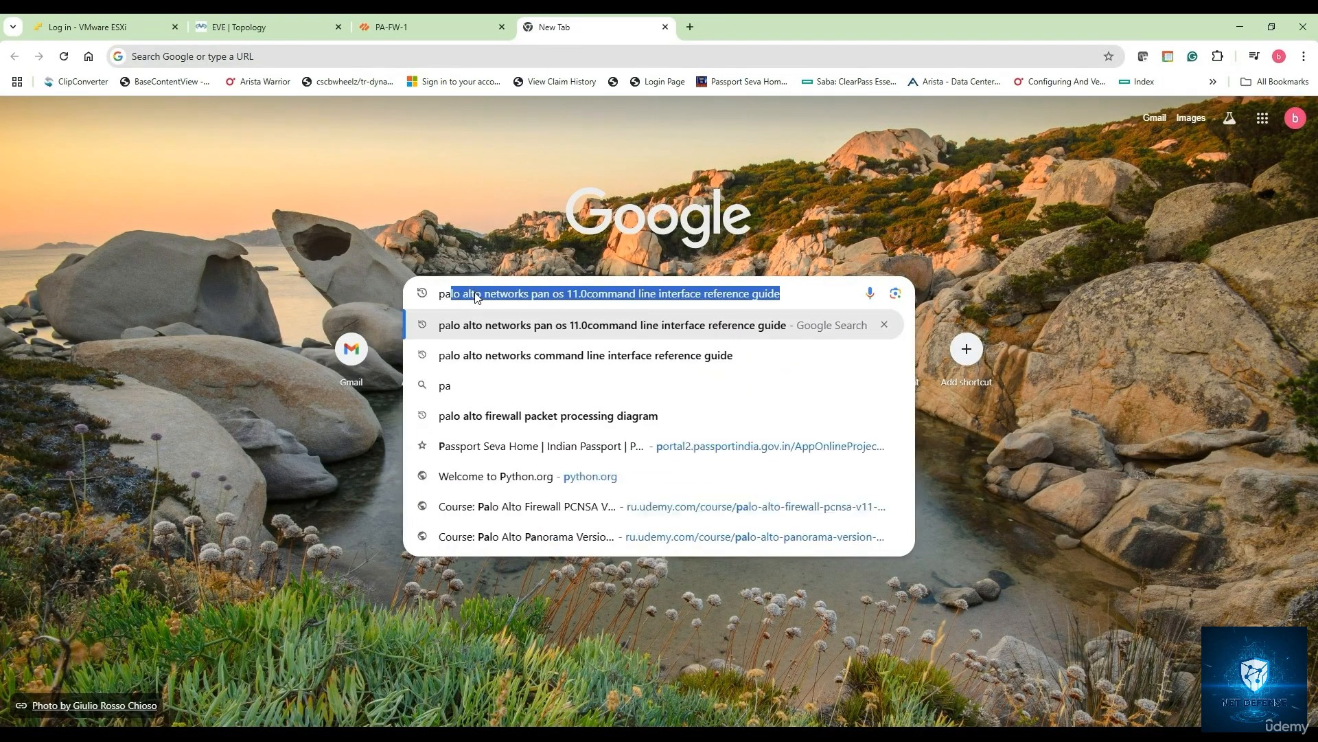
pyautogui.write('lo alto u')
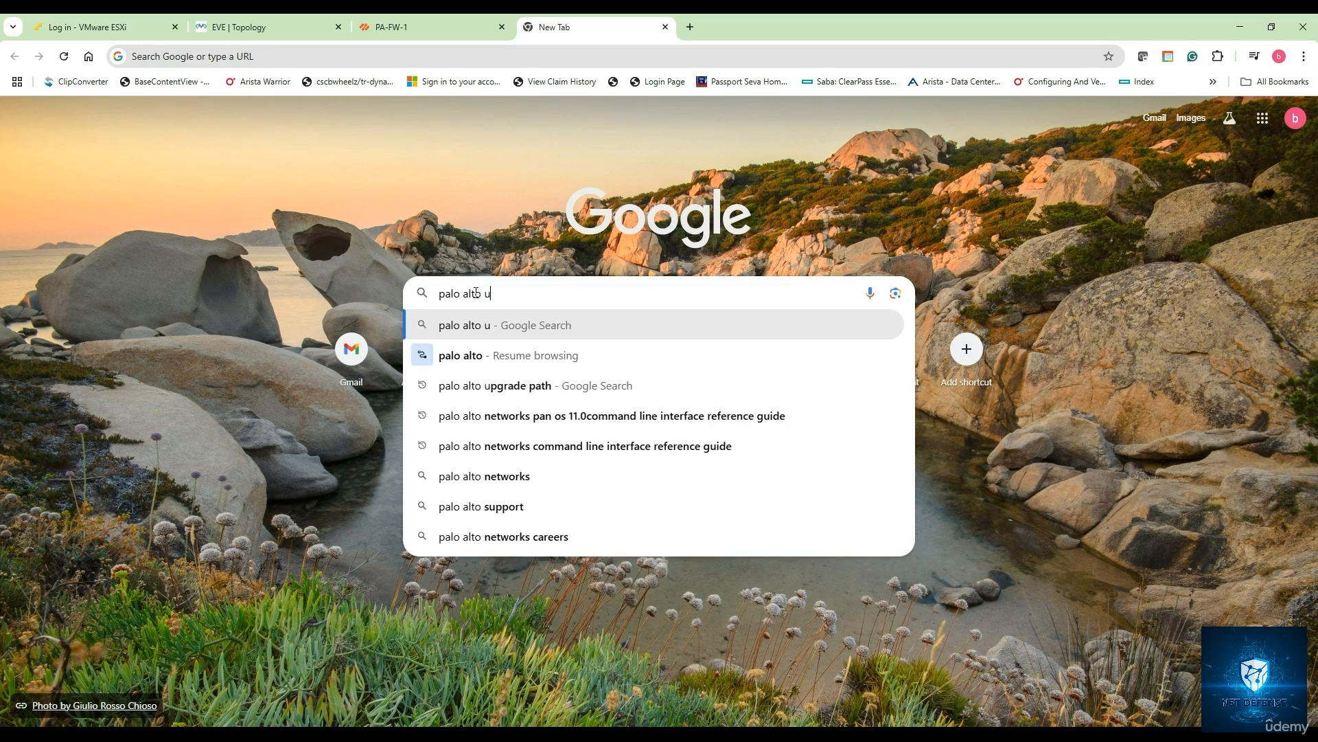
pyautogui.write('rl')
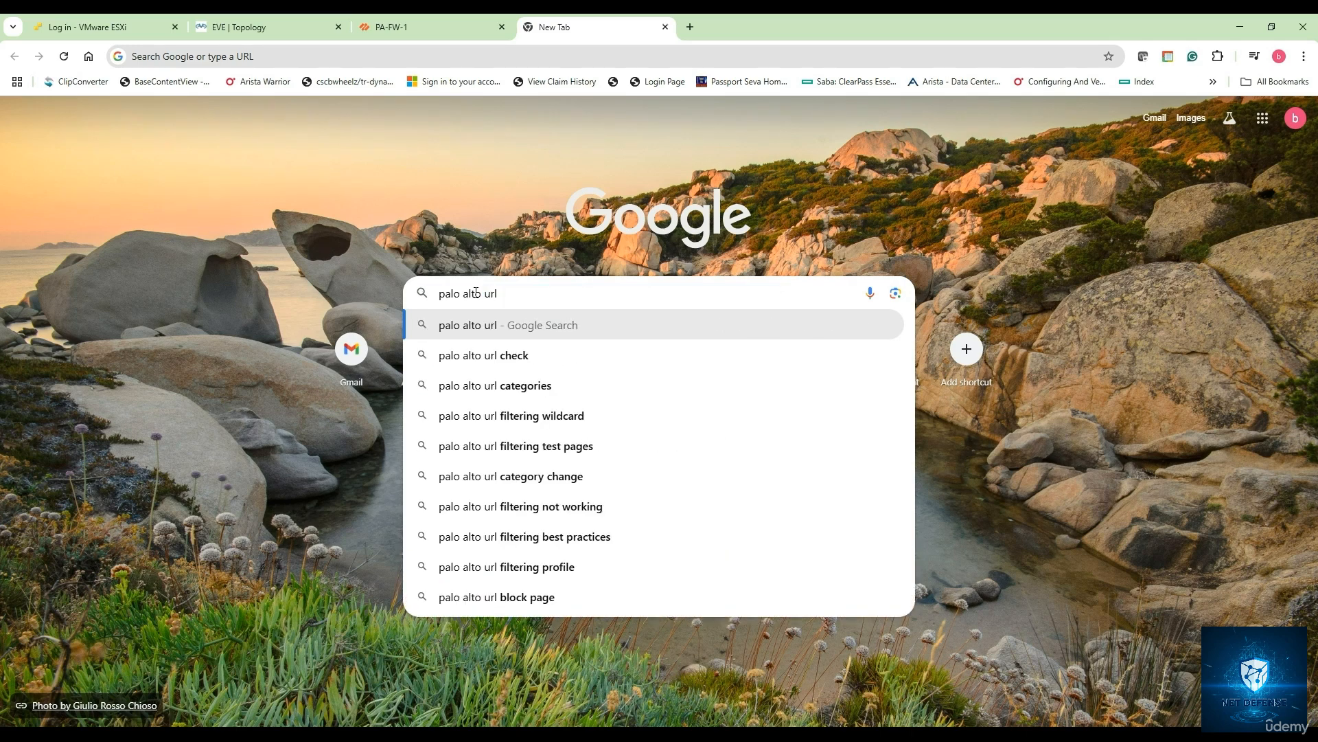
pyautogui.click(495, 357)
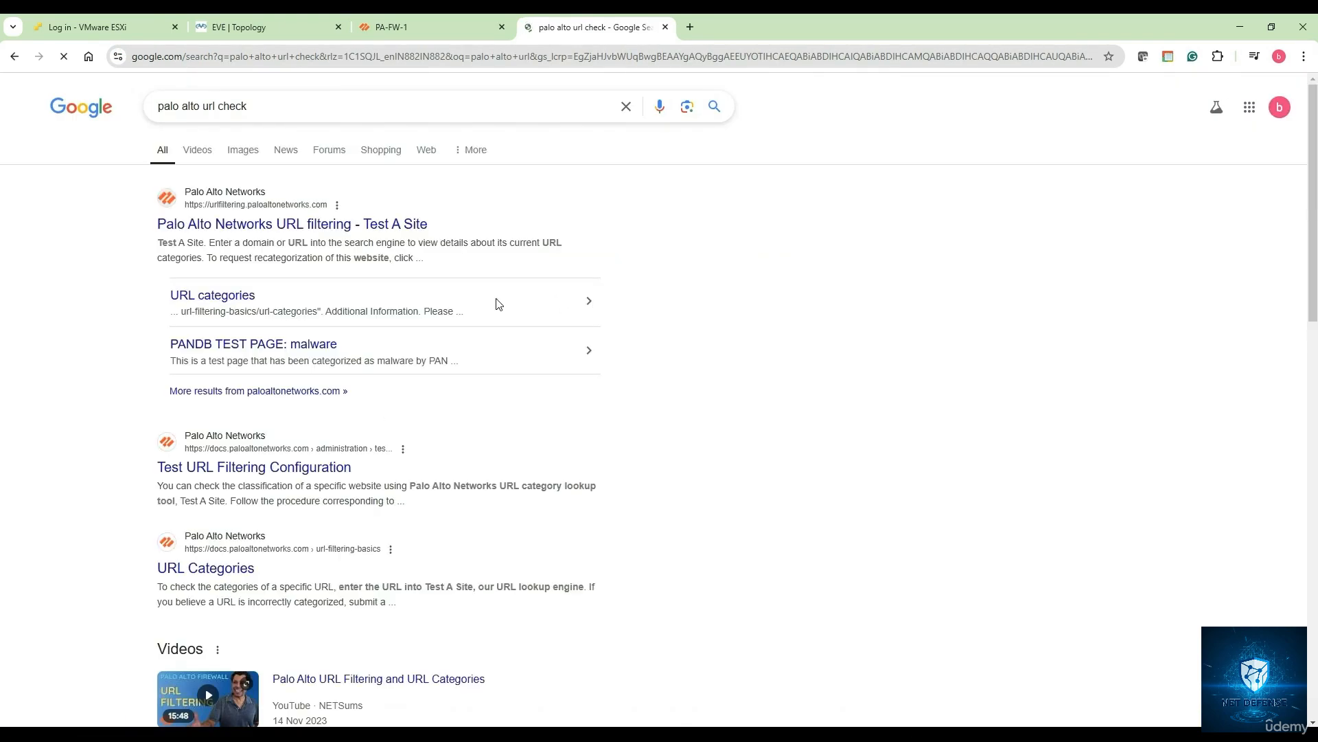
pyautogui.click(580, 258)
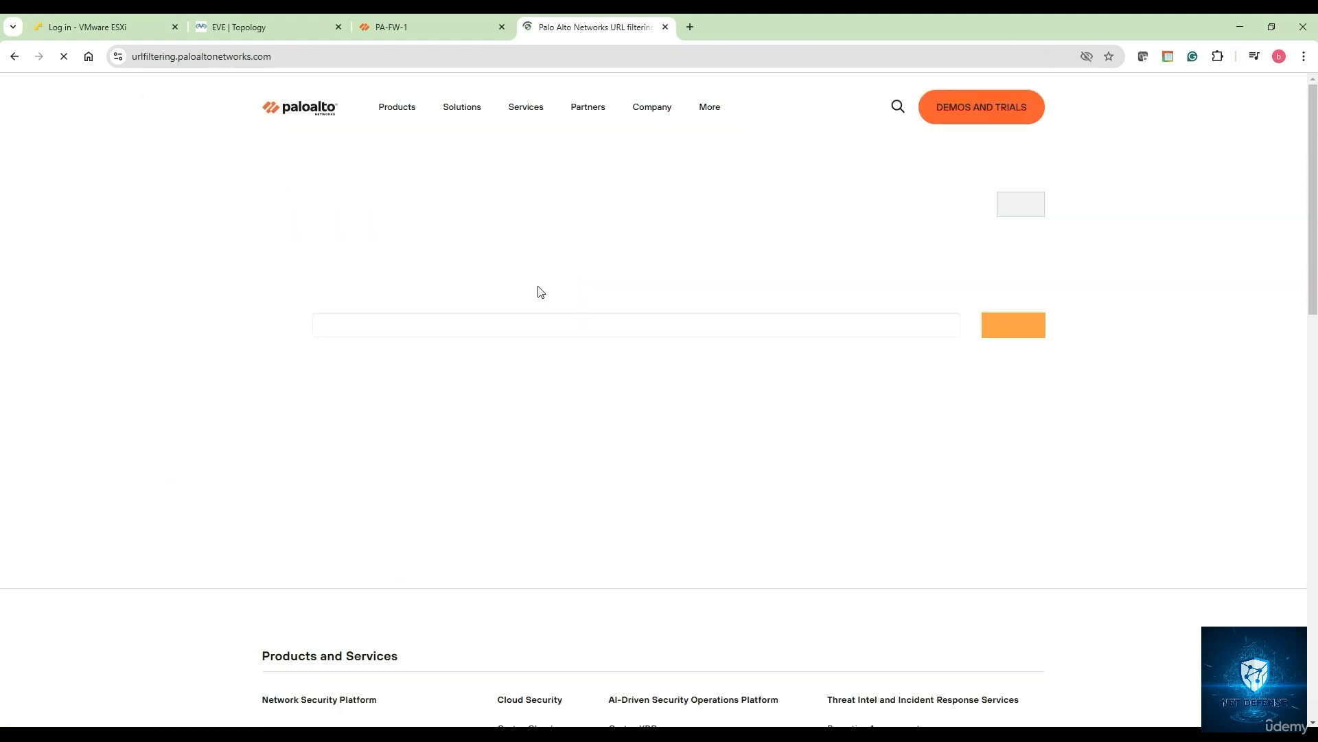
pyautogui.click(373, 329)
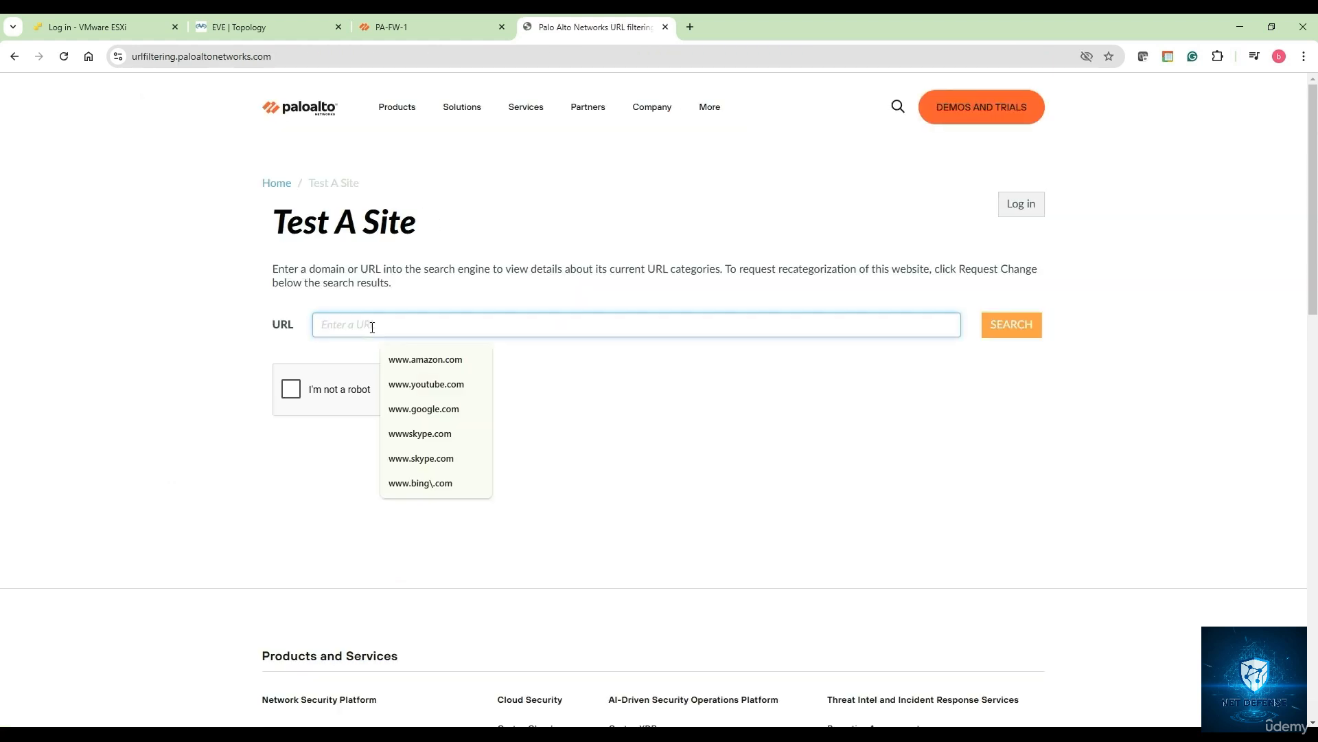
pyautogui.click(434, 364)
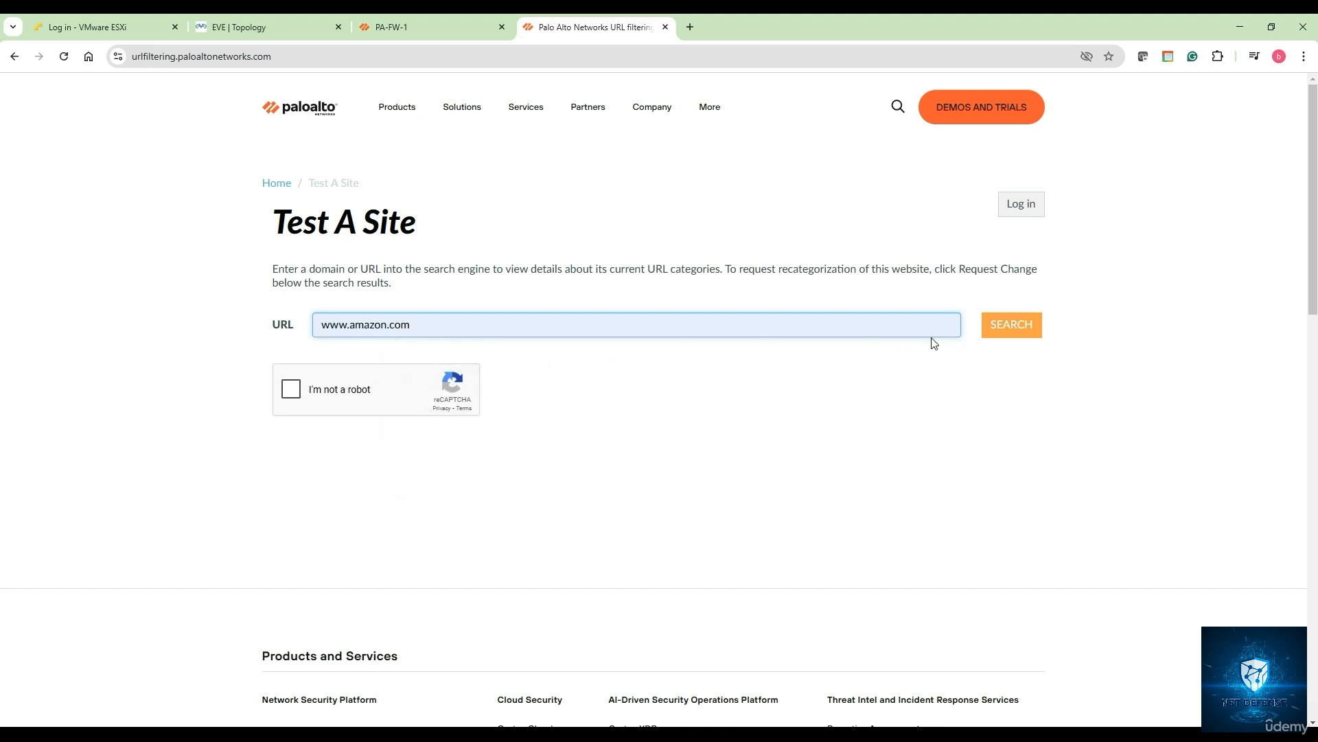
pyautogui.click(995, 335)
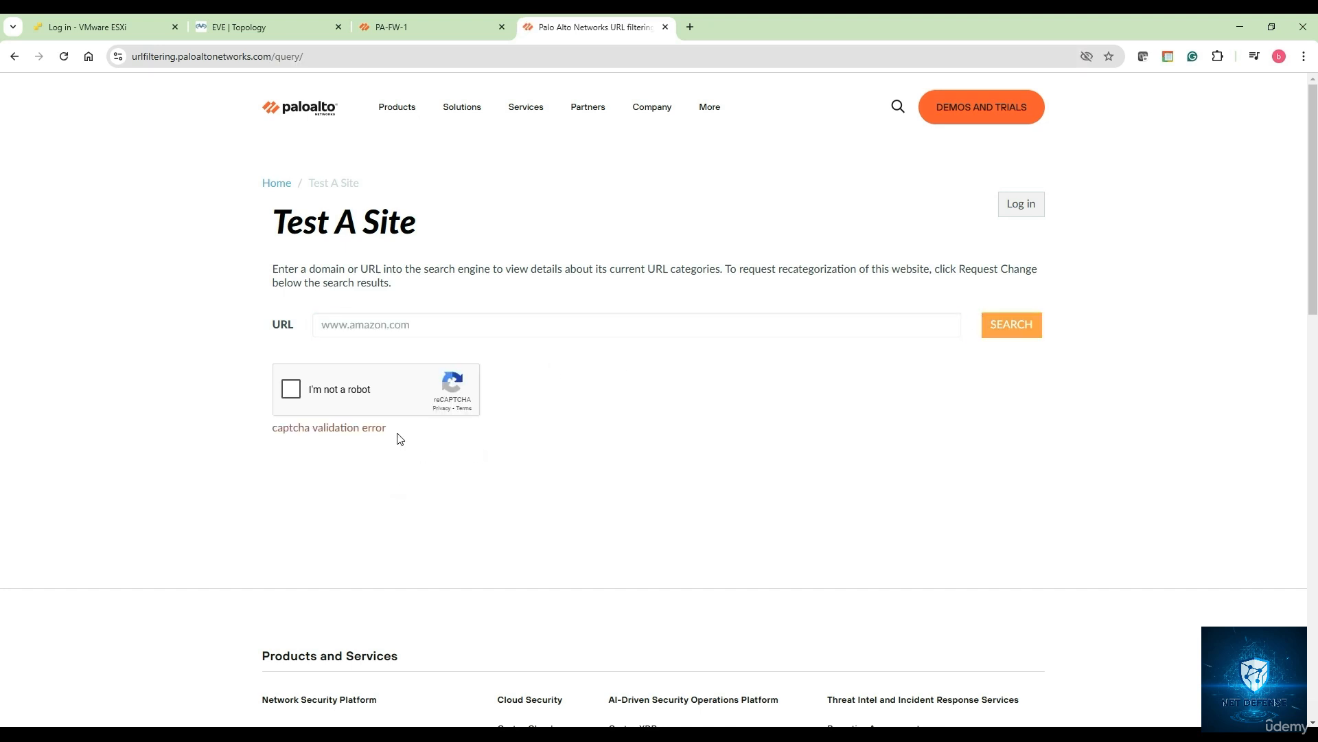
pyautogui.click(292, 389)
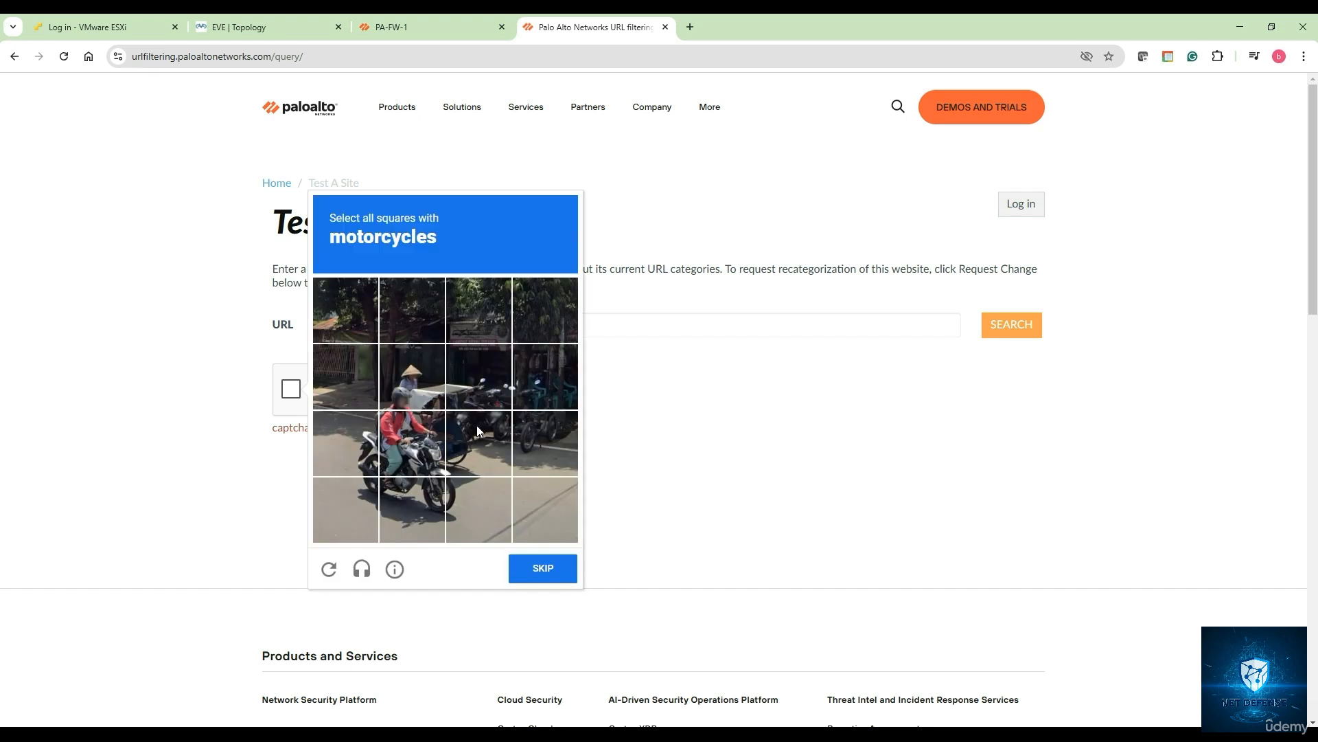
pyautogui.click(490, 423)
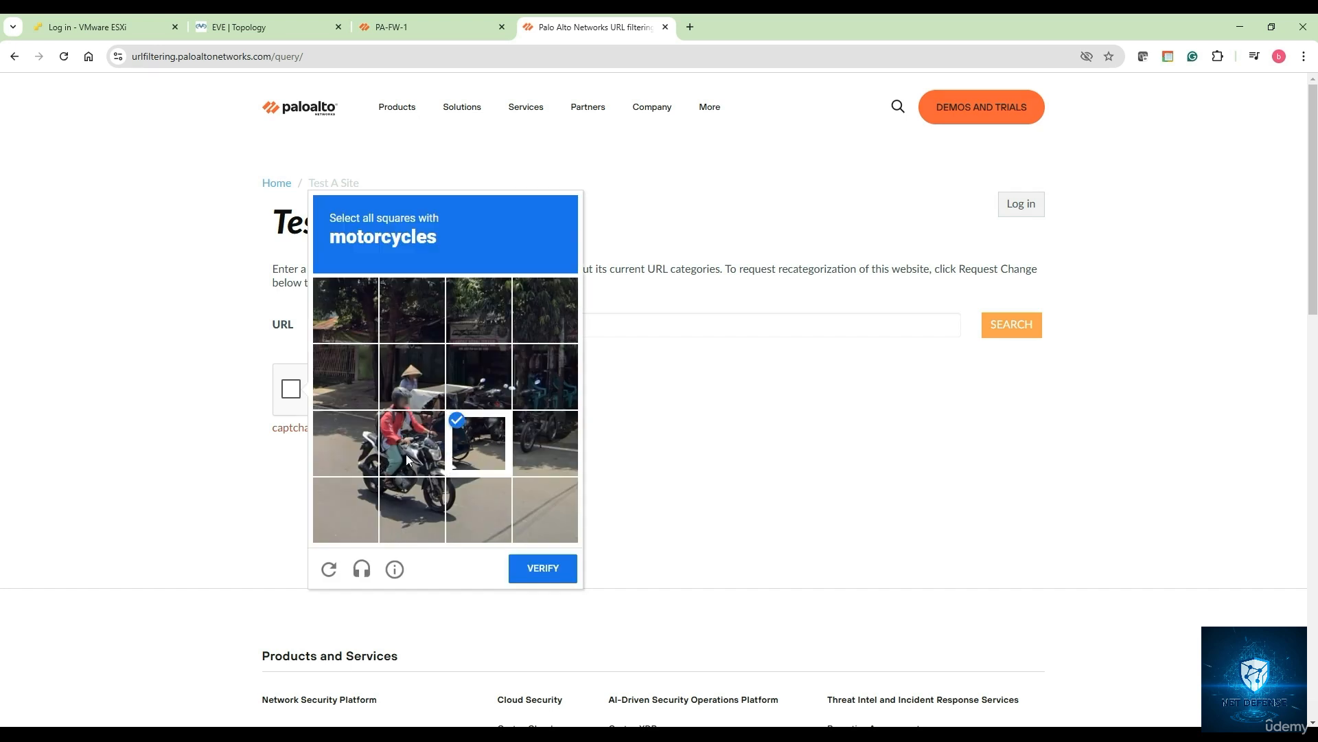
pyautogui.click(406, 453)
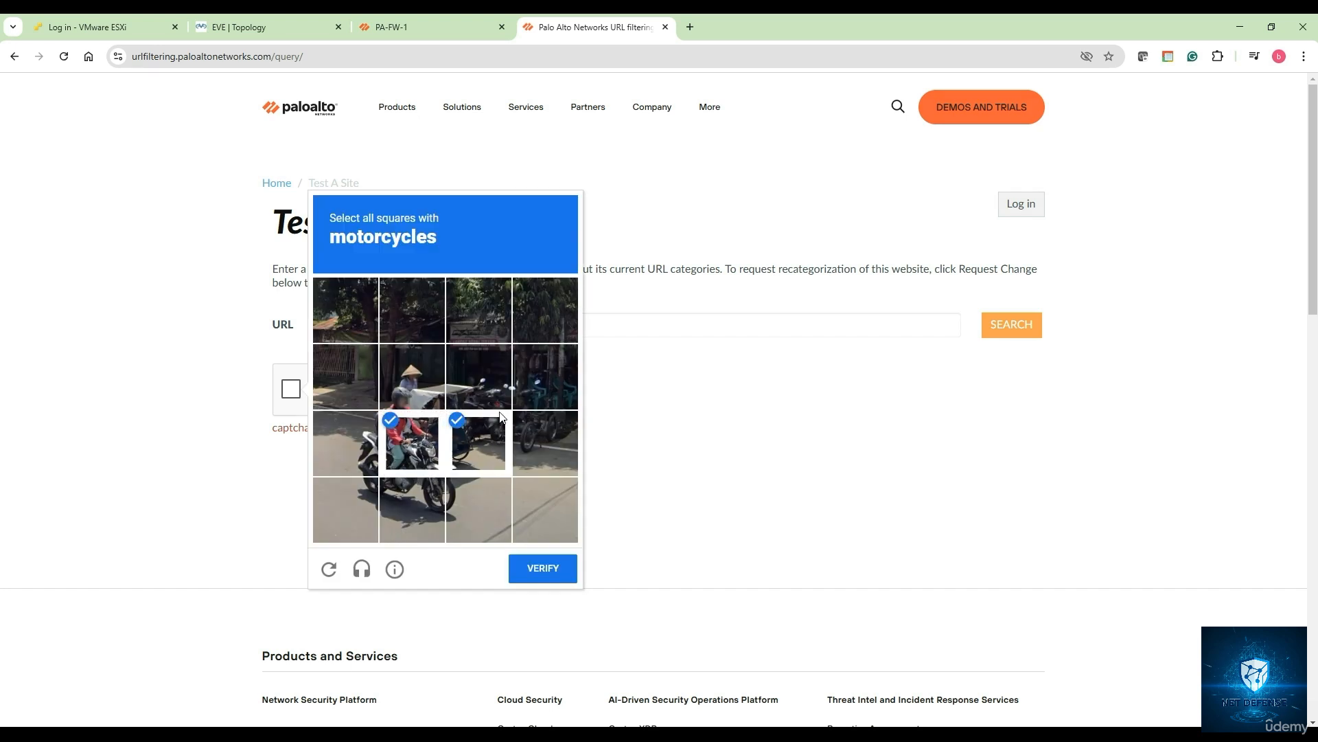
pyautogui.click(418, 487)
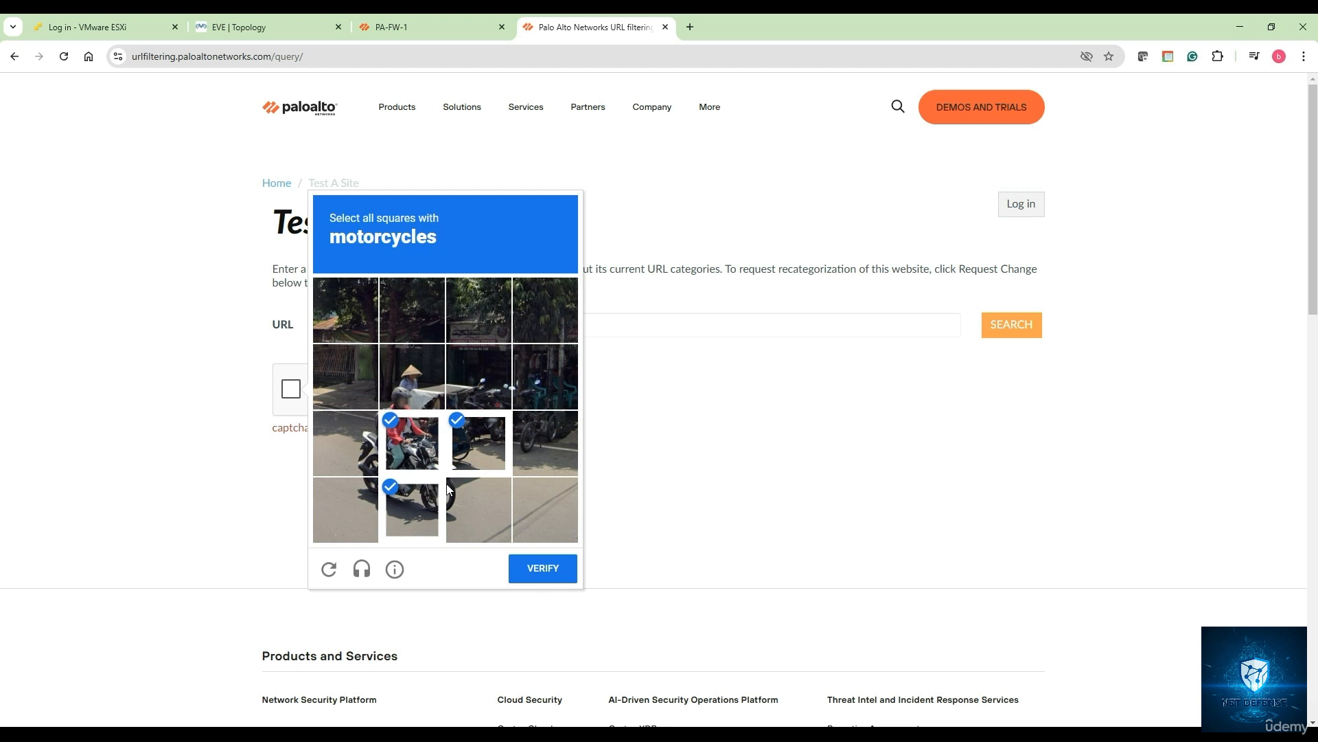
pyautogui.click(549, 578)
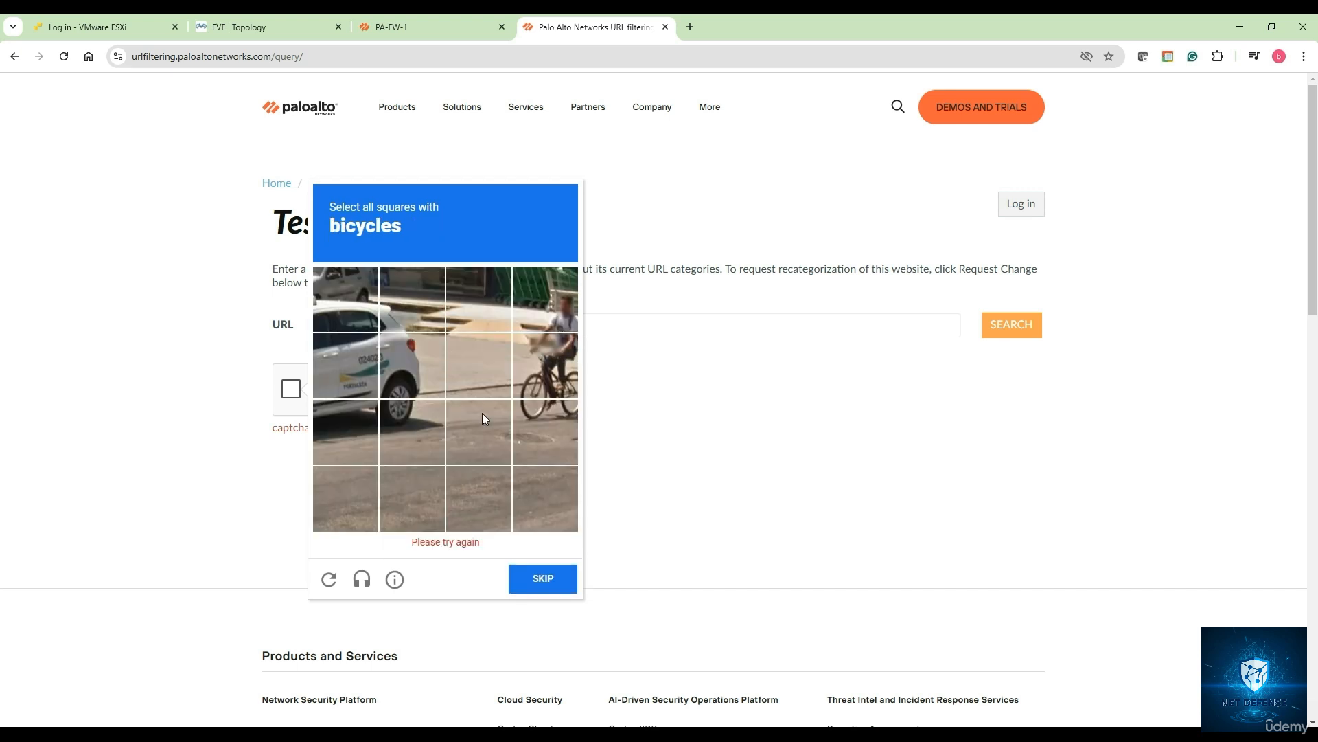
pyautogui.click(554, 373)
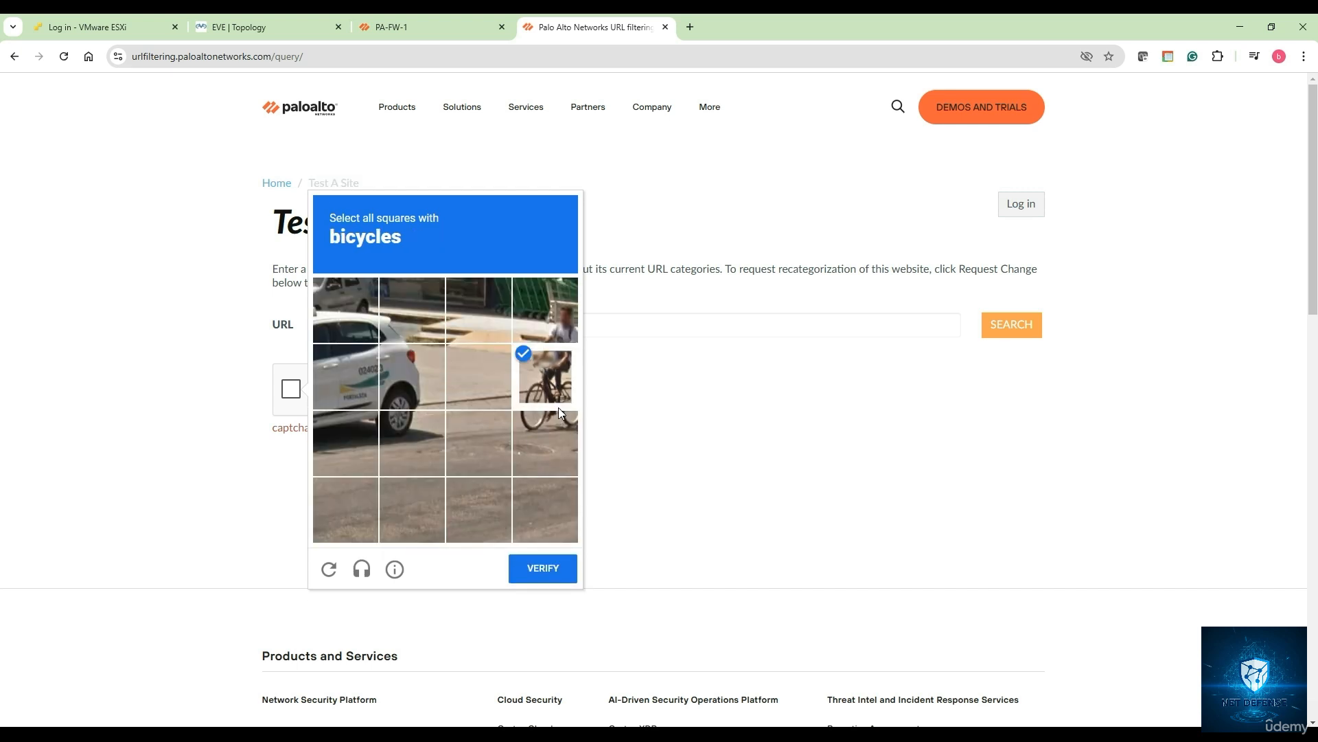
pyautogui.click(554, 431)
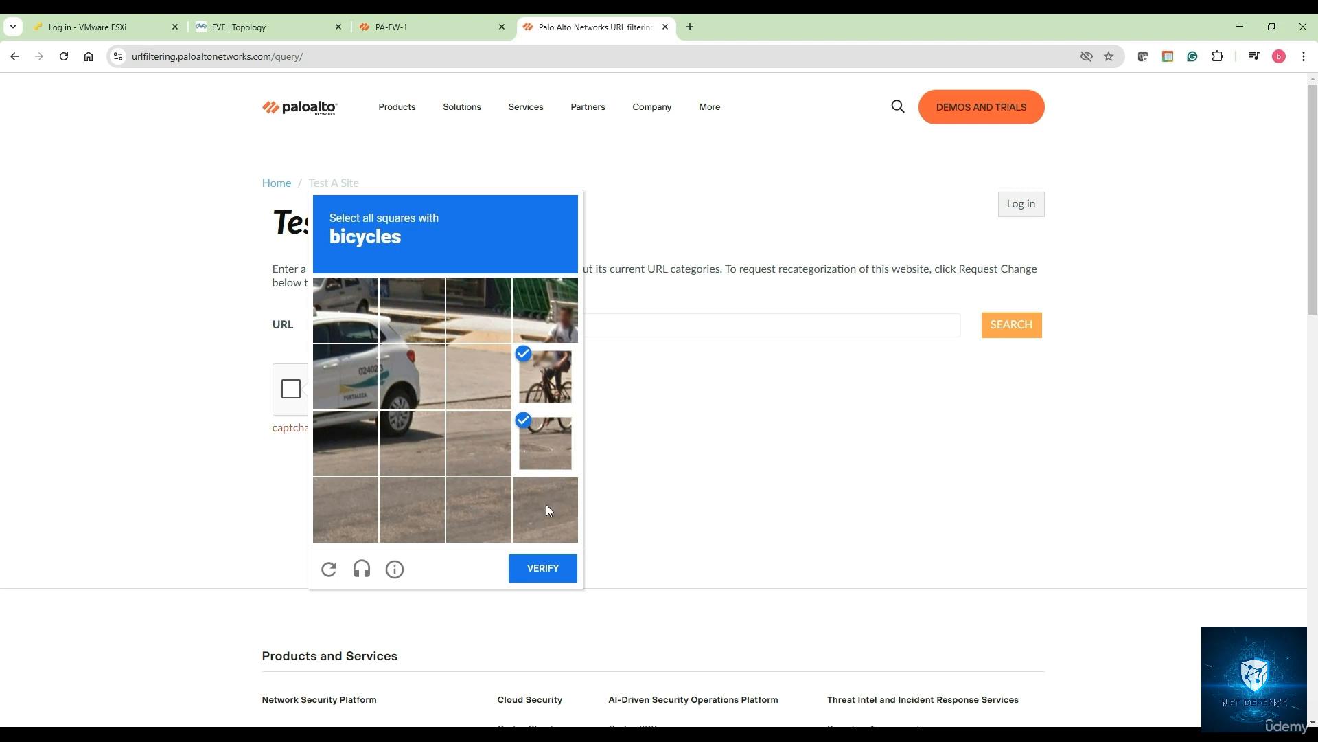
pyautogui.click(544, 567)
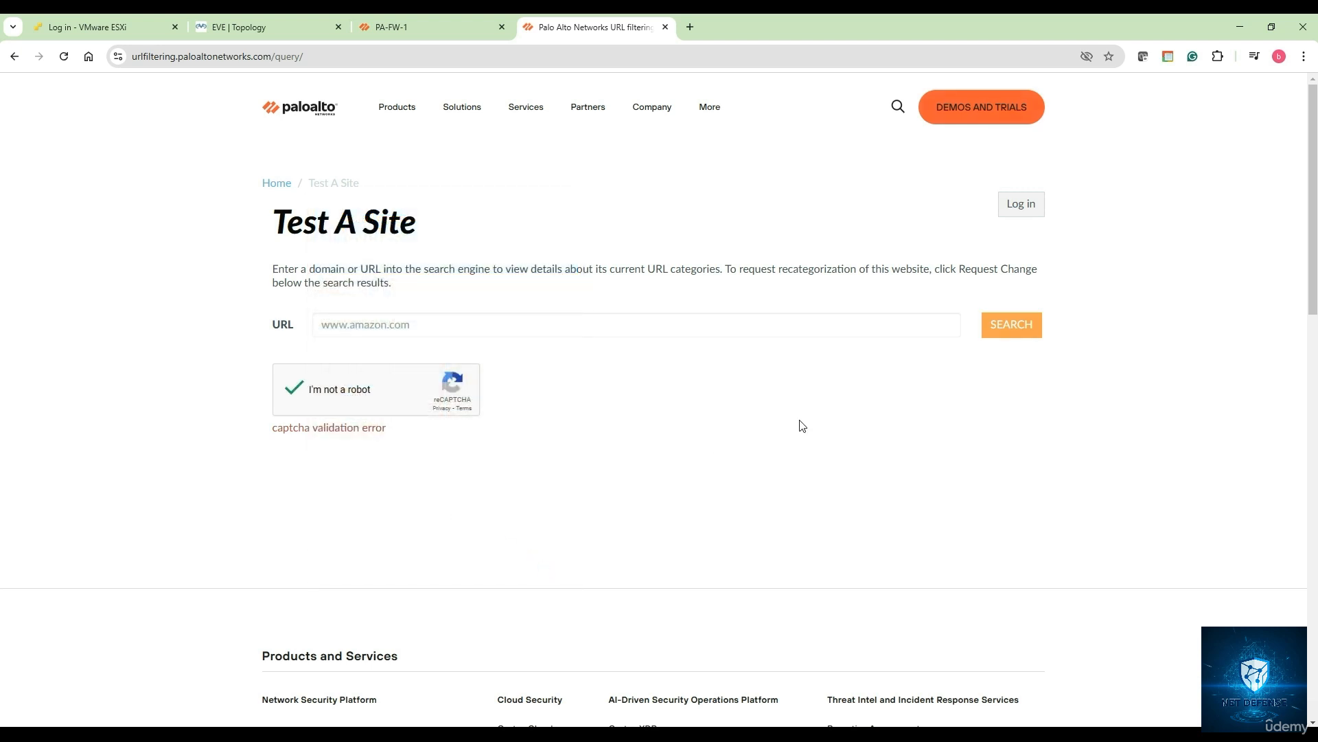
pyautogui.click(989, 333)
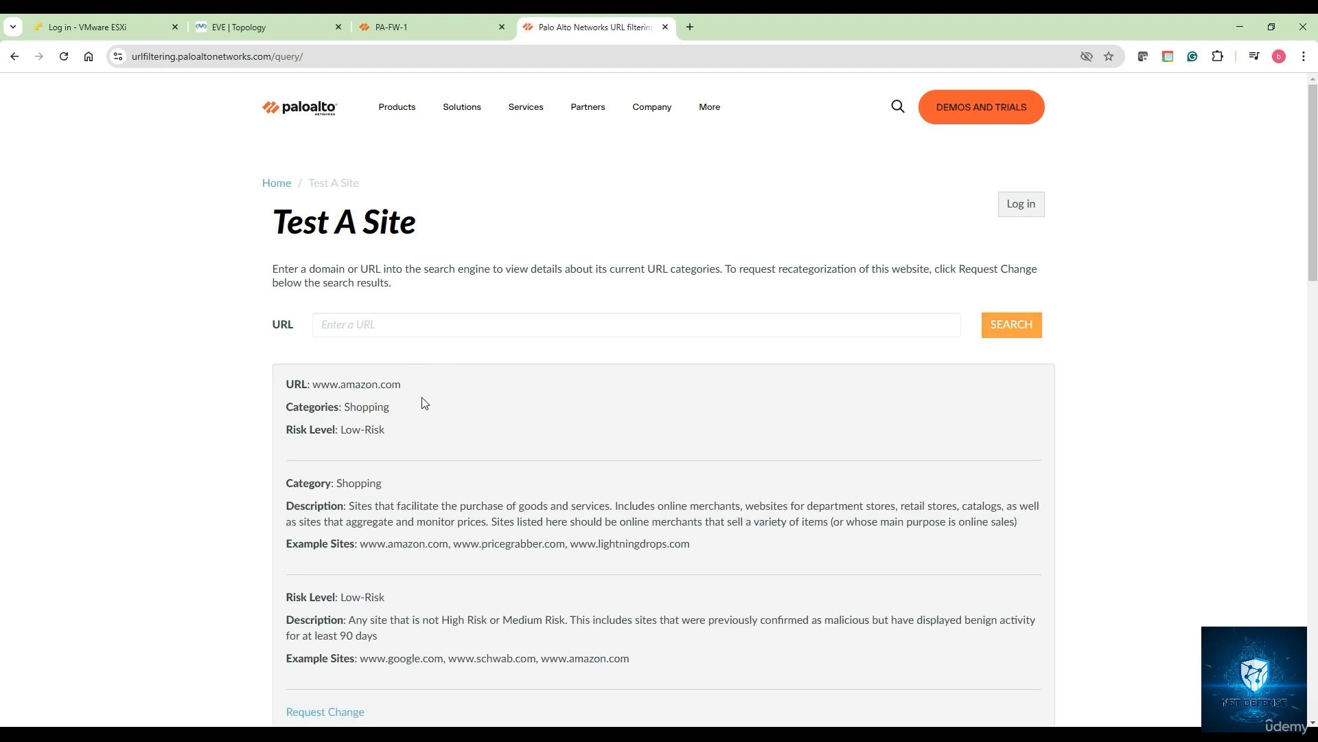
pyautogui.moveTo(350, 408); pyautogui.dragTo(473, 439)
pyautogui.scroll(-1, 412, 426)
pyautogui.scroll(-2, 452, 476)
pyautogui.scroll(3, 452, 473)
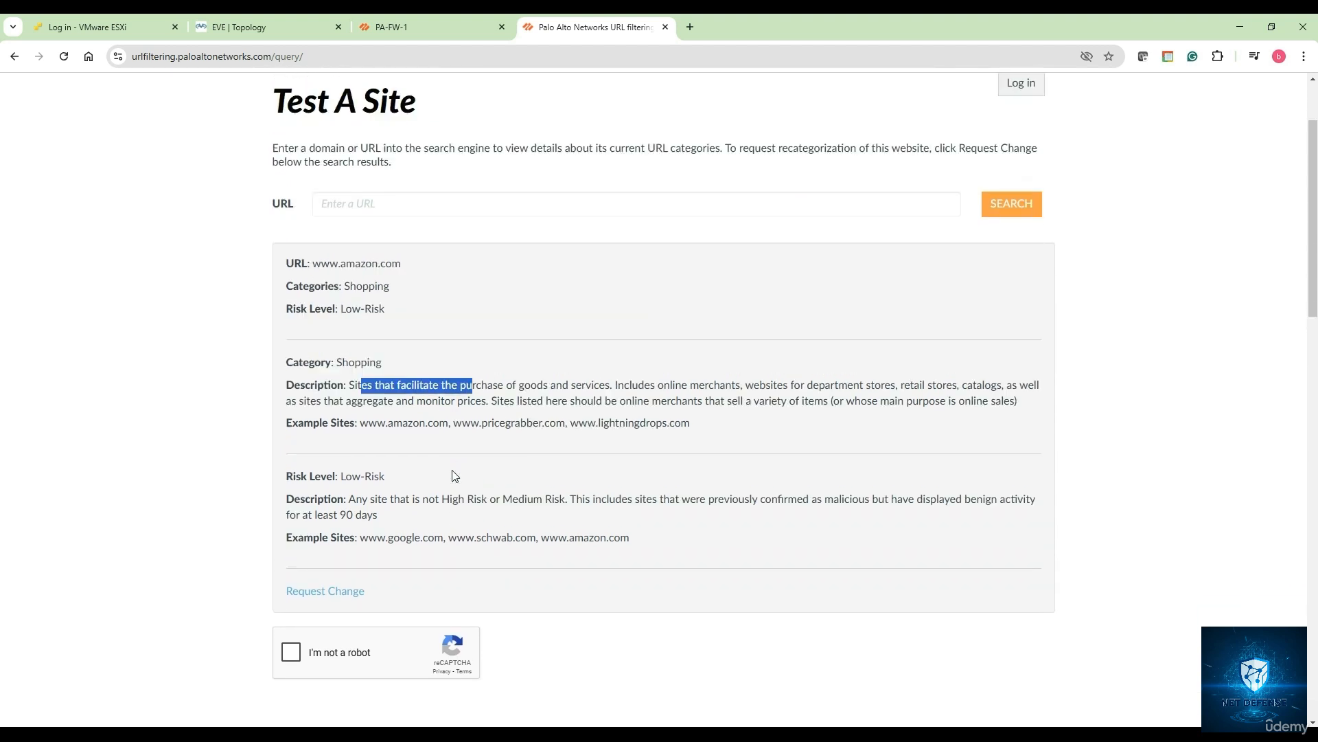
pyautogui.click(365, 324)
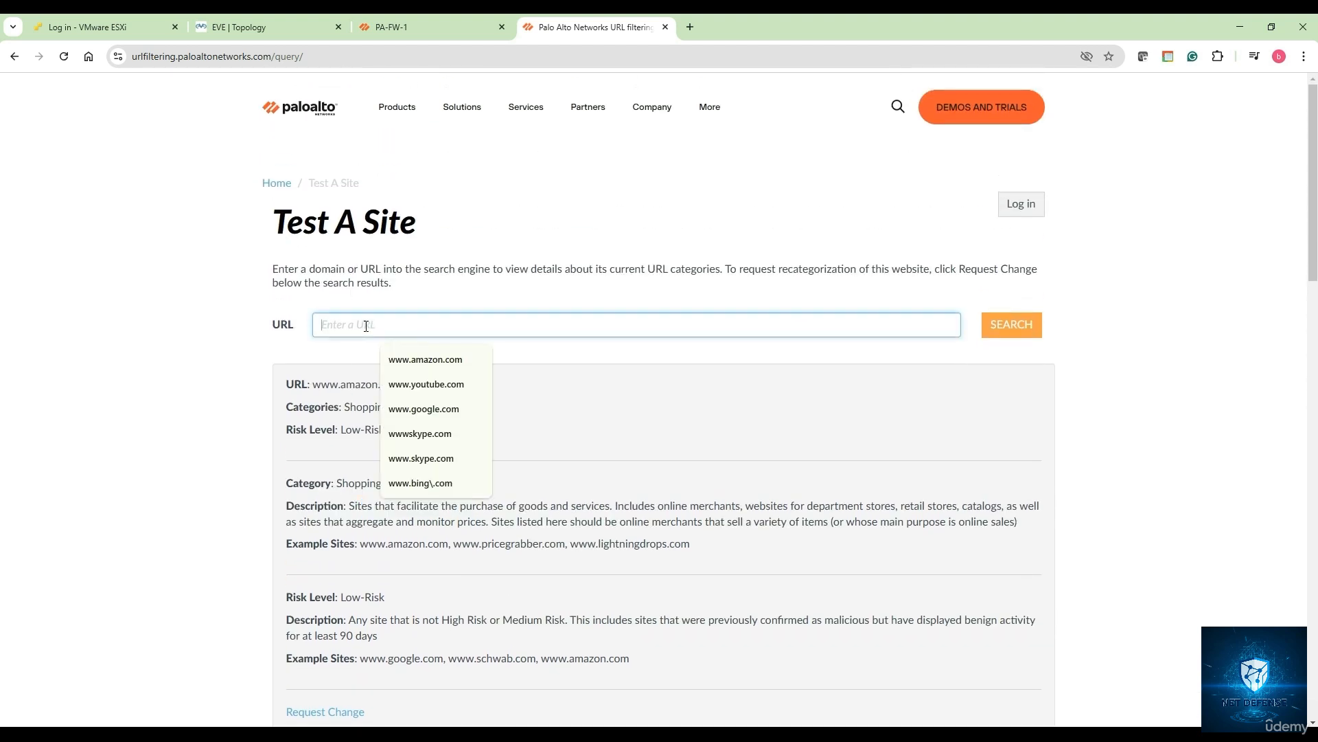
pyautogui.click(474, 384)
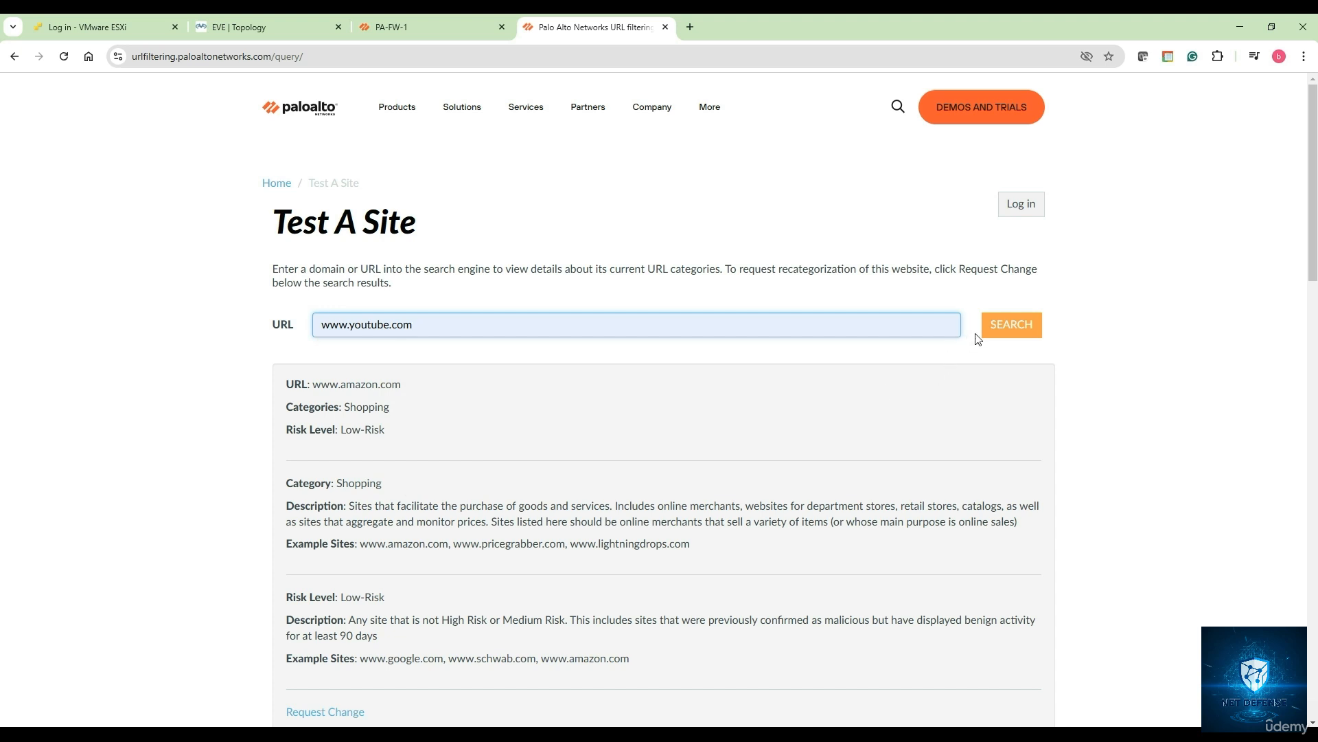
pyautogui.click(992, 330)
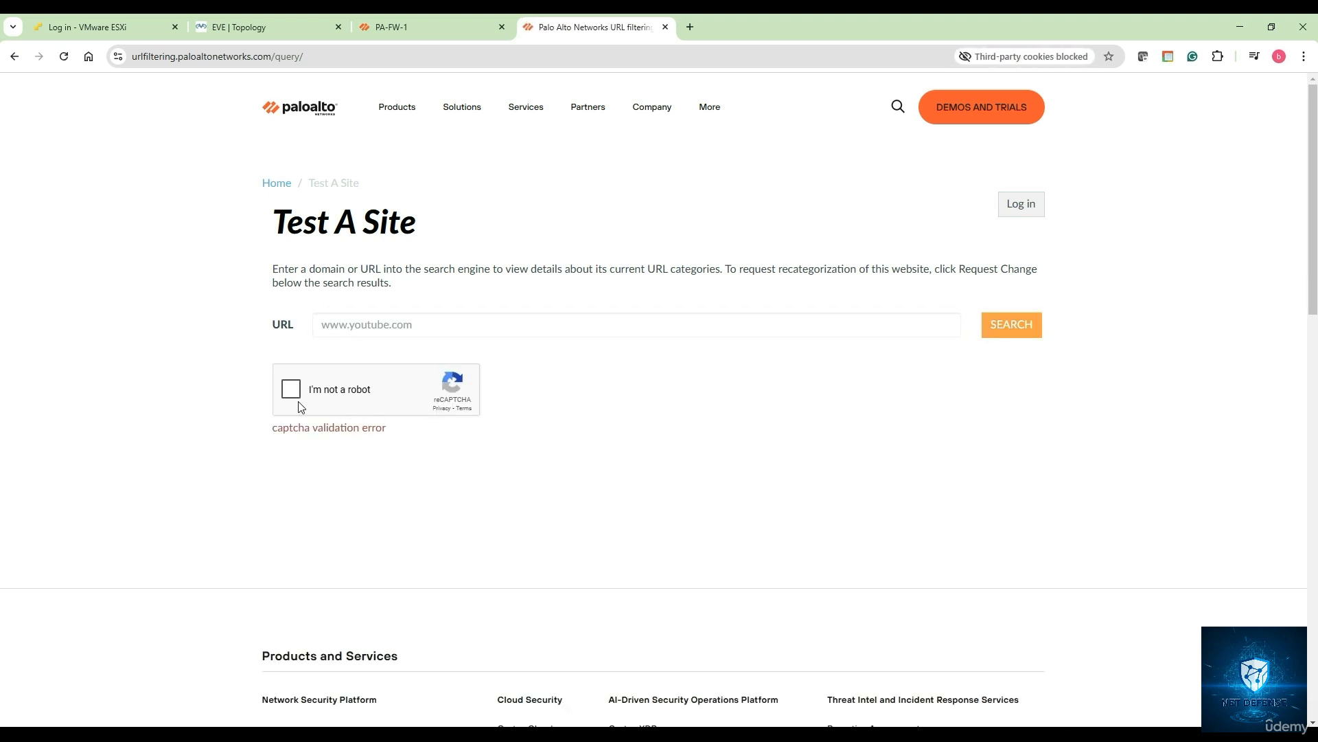
pyautogui.click(294, 393)
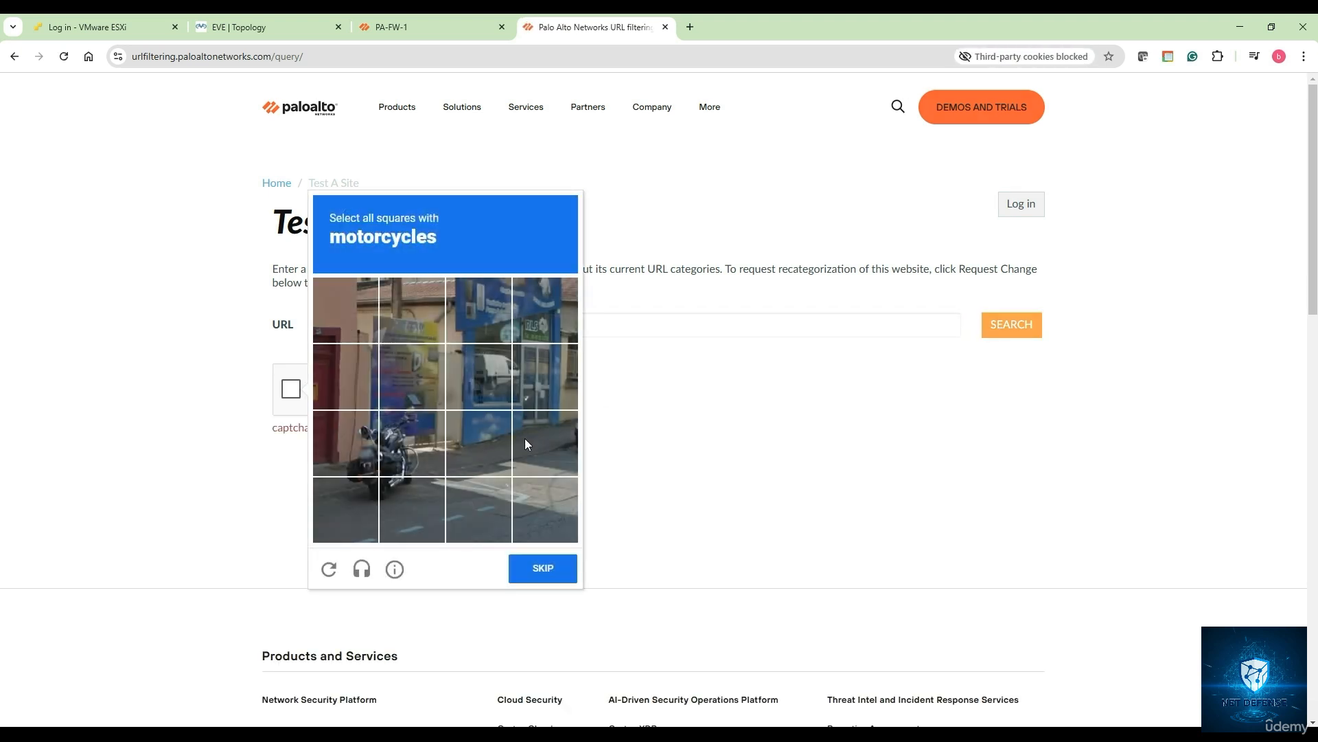
pyautogui.click(413, 446)
pyautogui.click(347, 445)
pyautogui.click(350, 505)
pyautogui.click(404, 493)
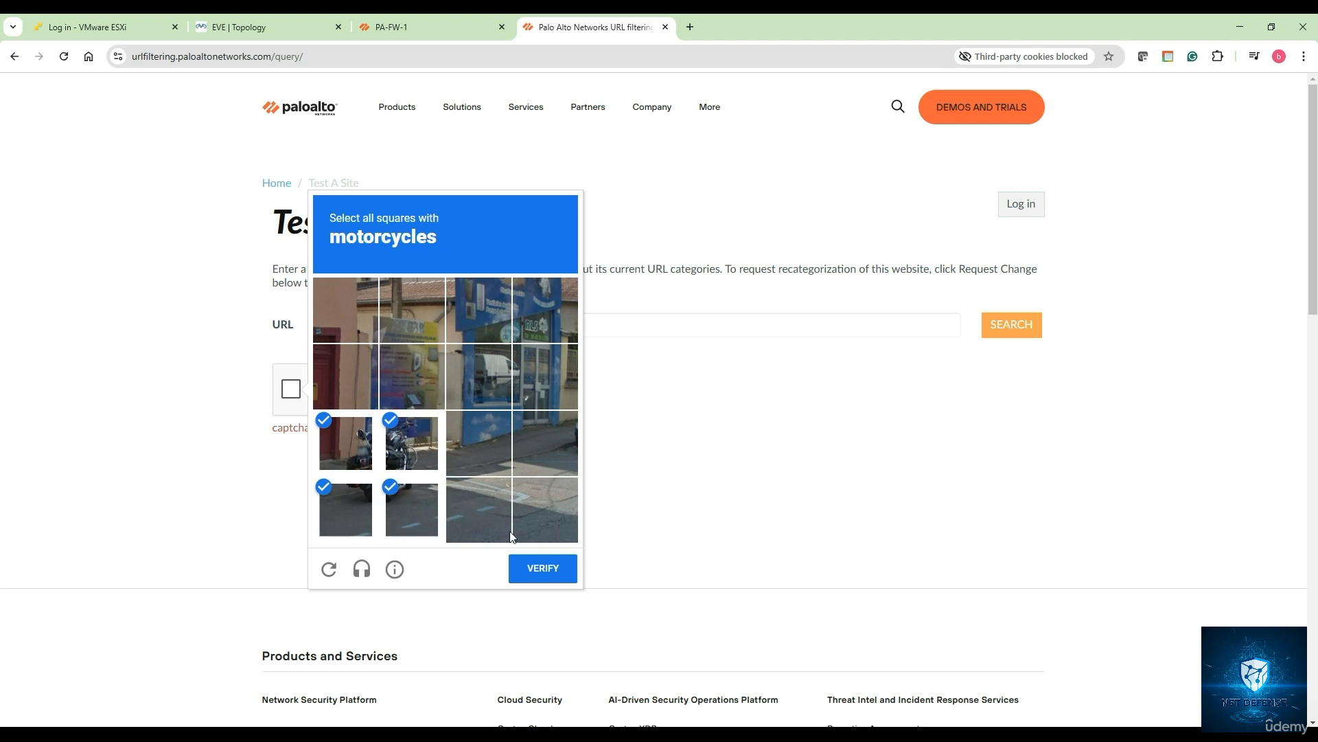
pyautogui.click(543, 569)
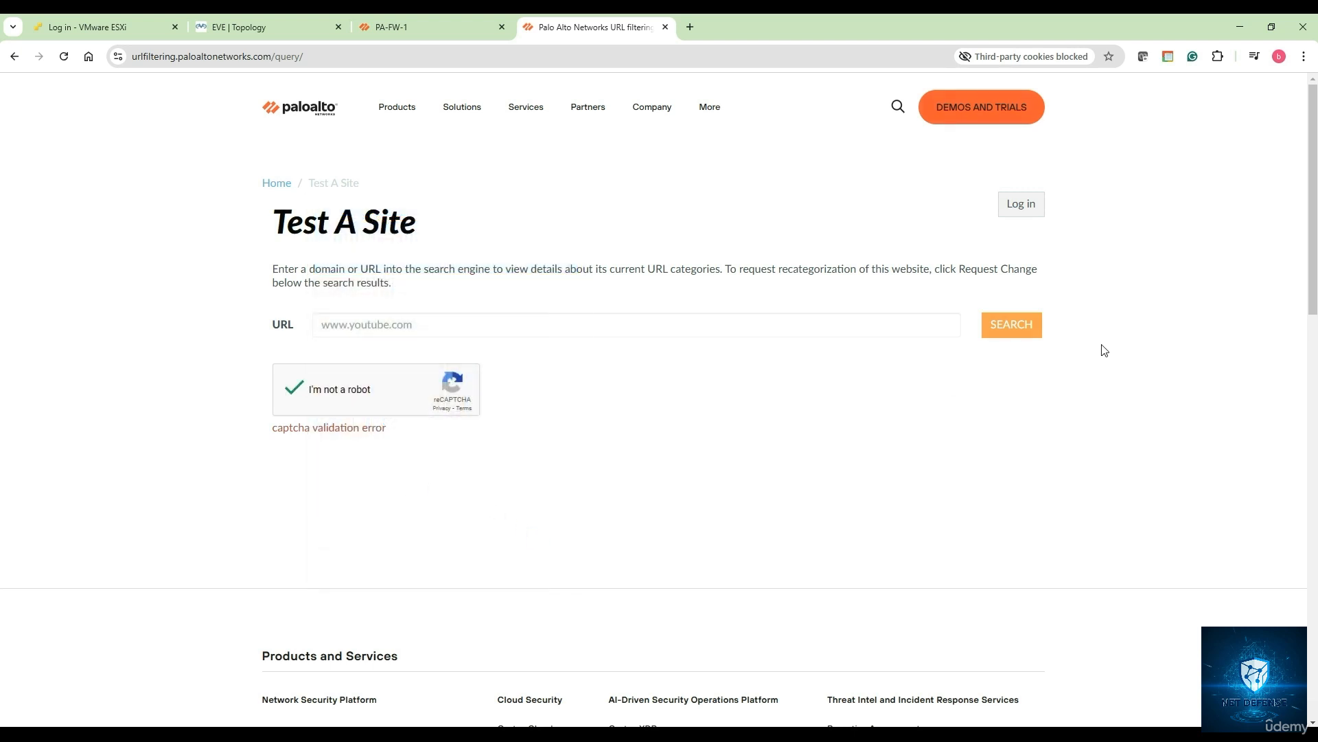
pyautogui.click(1023, 327)
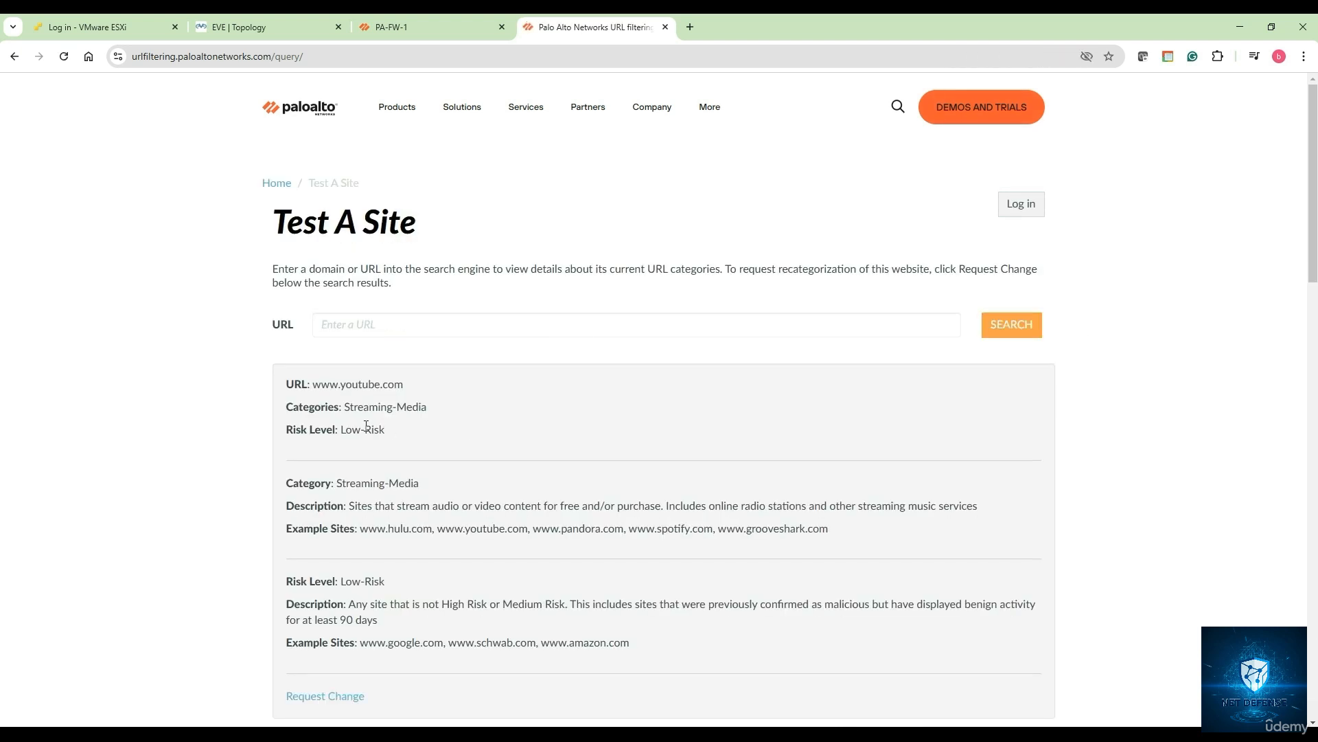
pyautogui.moveTo(314, 383); pyautogui.dragTo(405, 383)
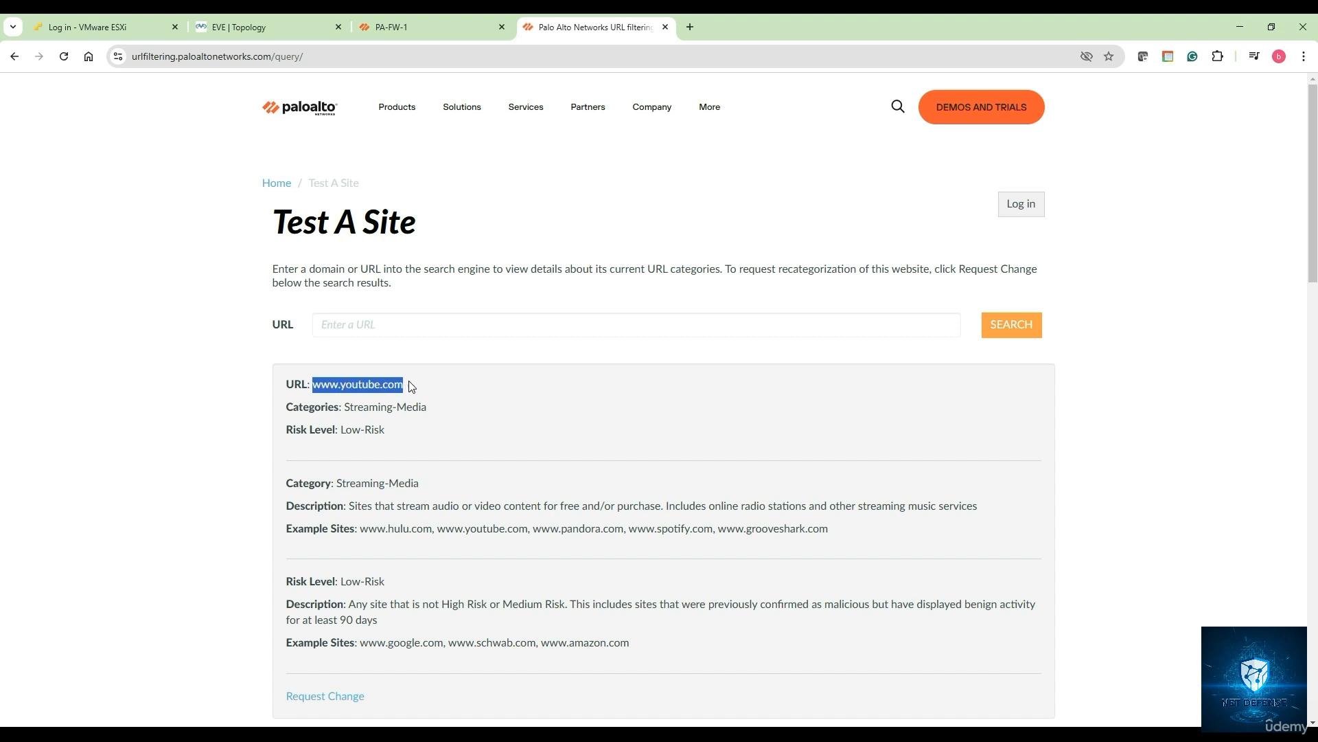
pyautogui.scroll(-1, 395, 467)
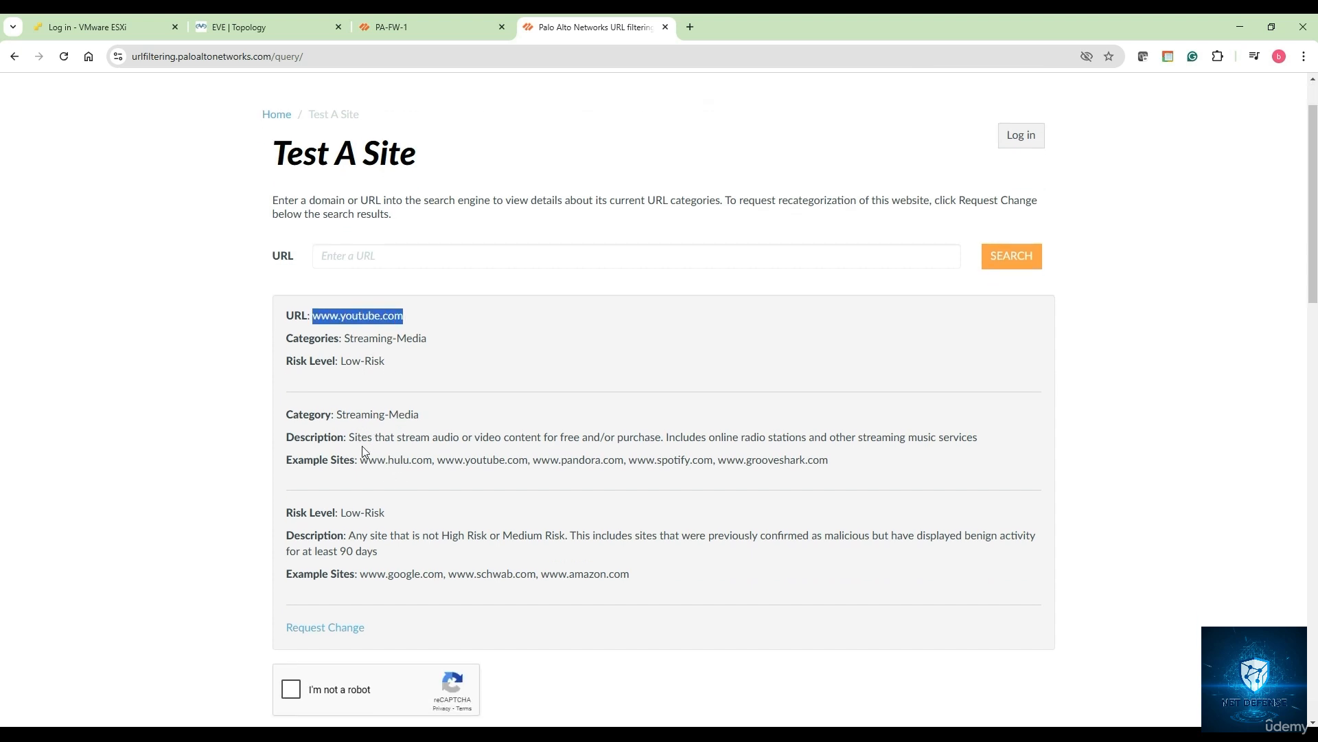
pyautogui.moveTo(353, 459); pyautogui.dragTo(699, 470)
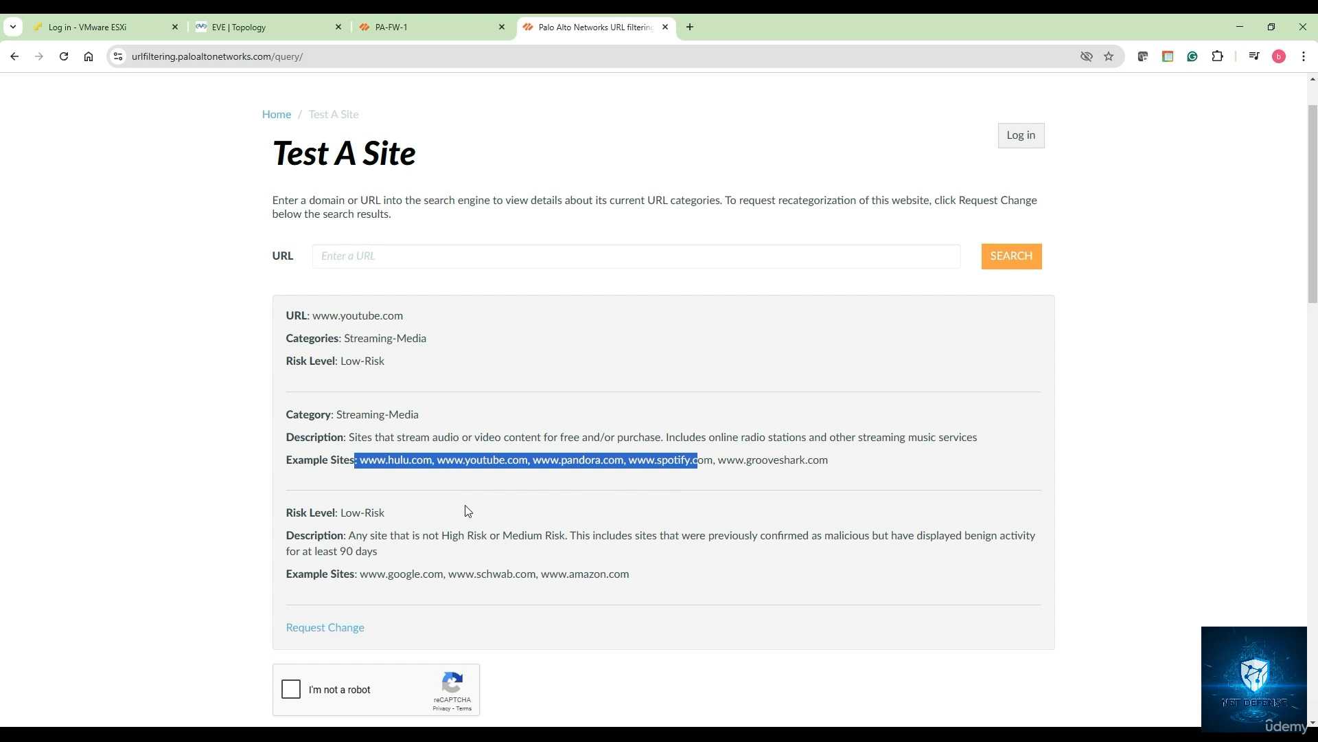
pyautogui.scroll(1, 467, 511)
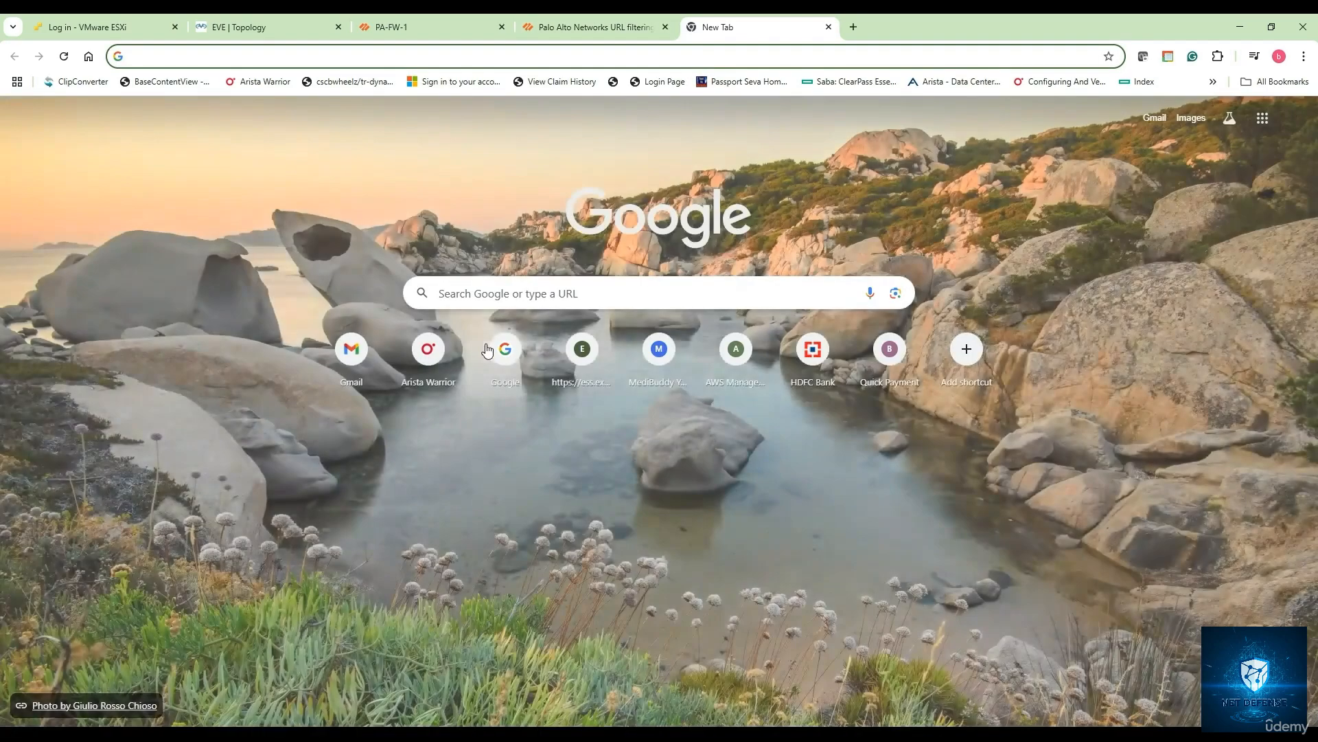
# - Search Google for 'bright url search palo alto' and open the BrightCloud URL/IP Lookup result
pyautogui.click(484, 290)
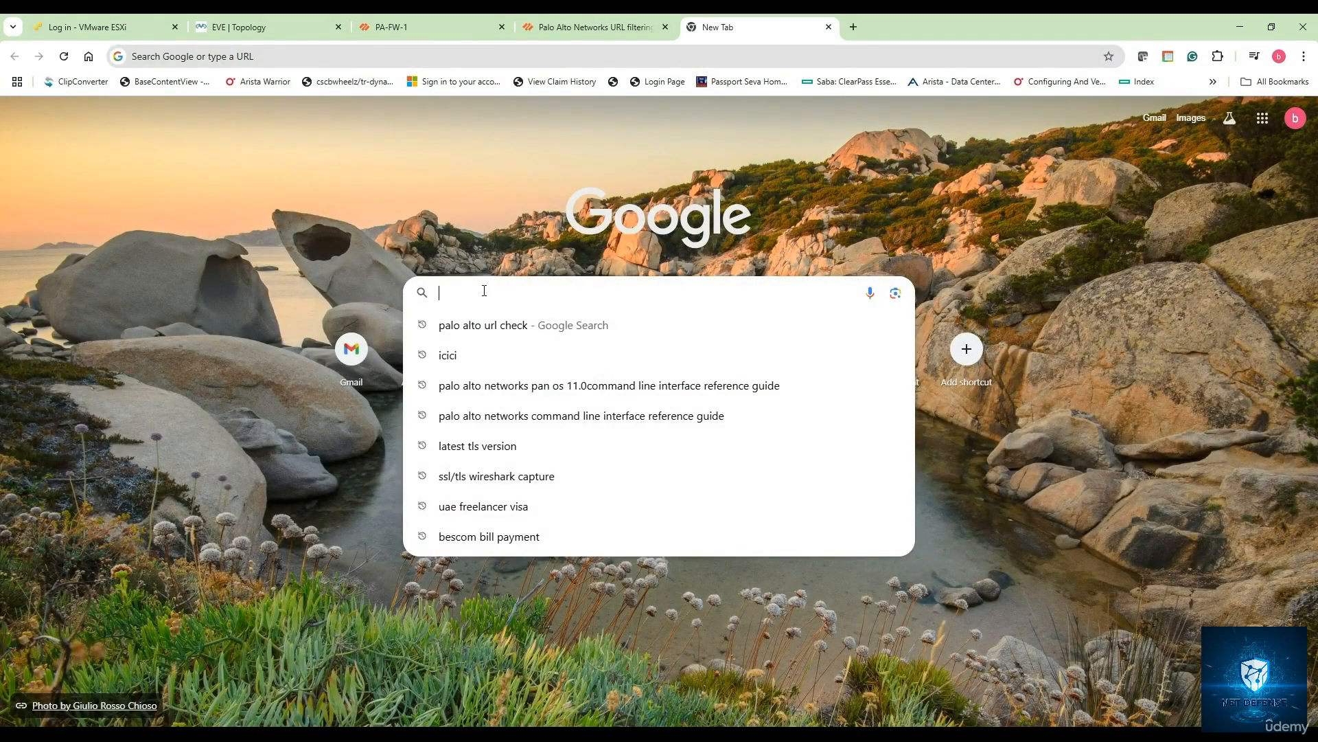
pyautogui.write('p')
pyautogui.press('BackSpace')
pyautogui.press('BackSpace')
pyautogui.write('bri')
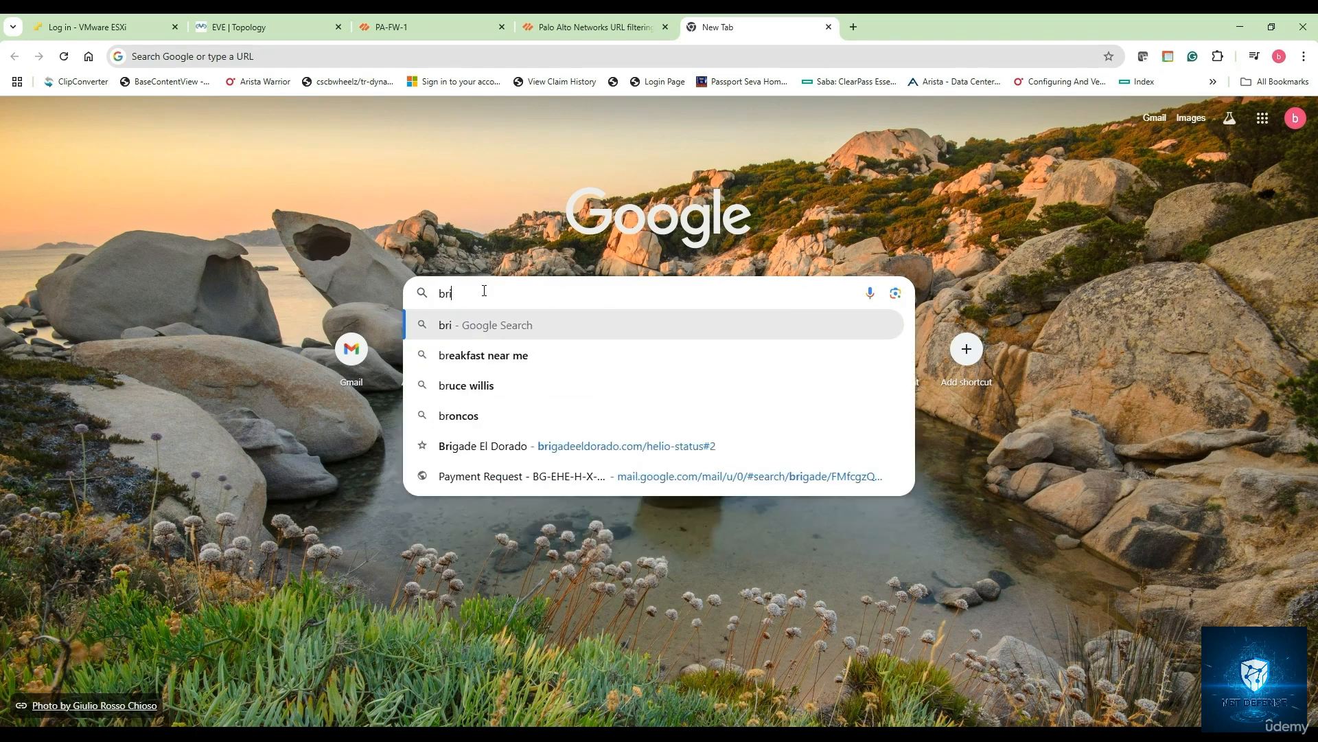
pyautogui.write('ght ')
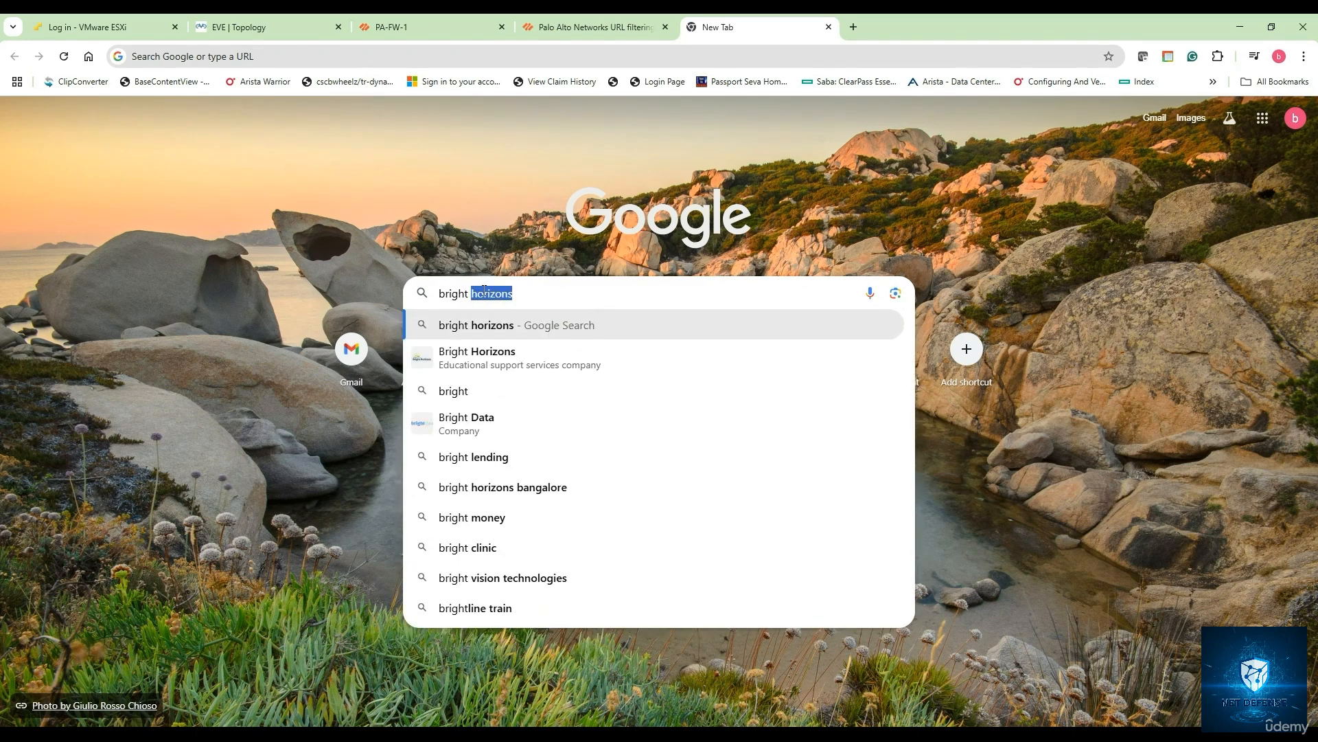
pyautogui.write('url')
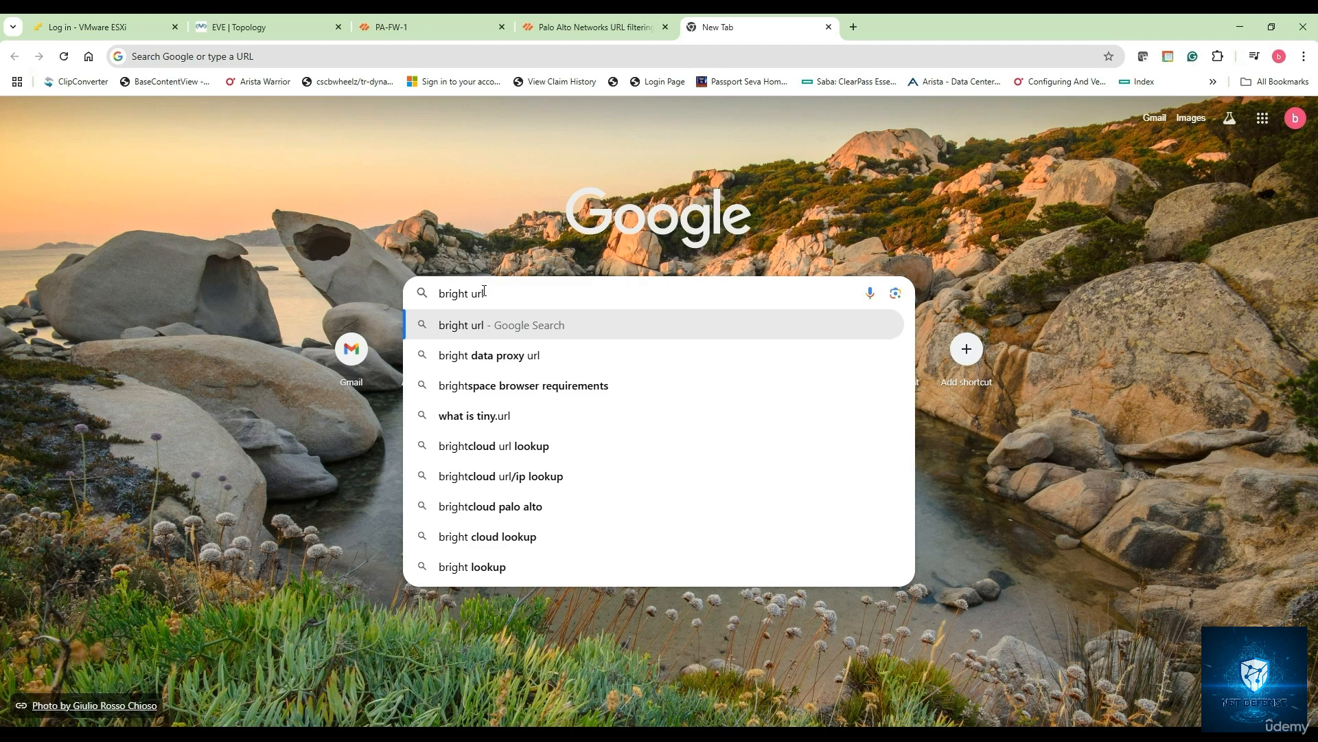
pyautogui.write(' sear')
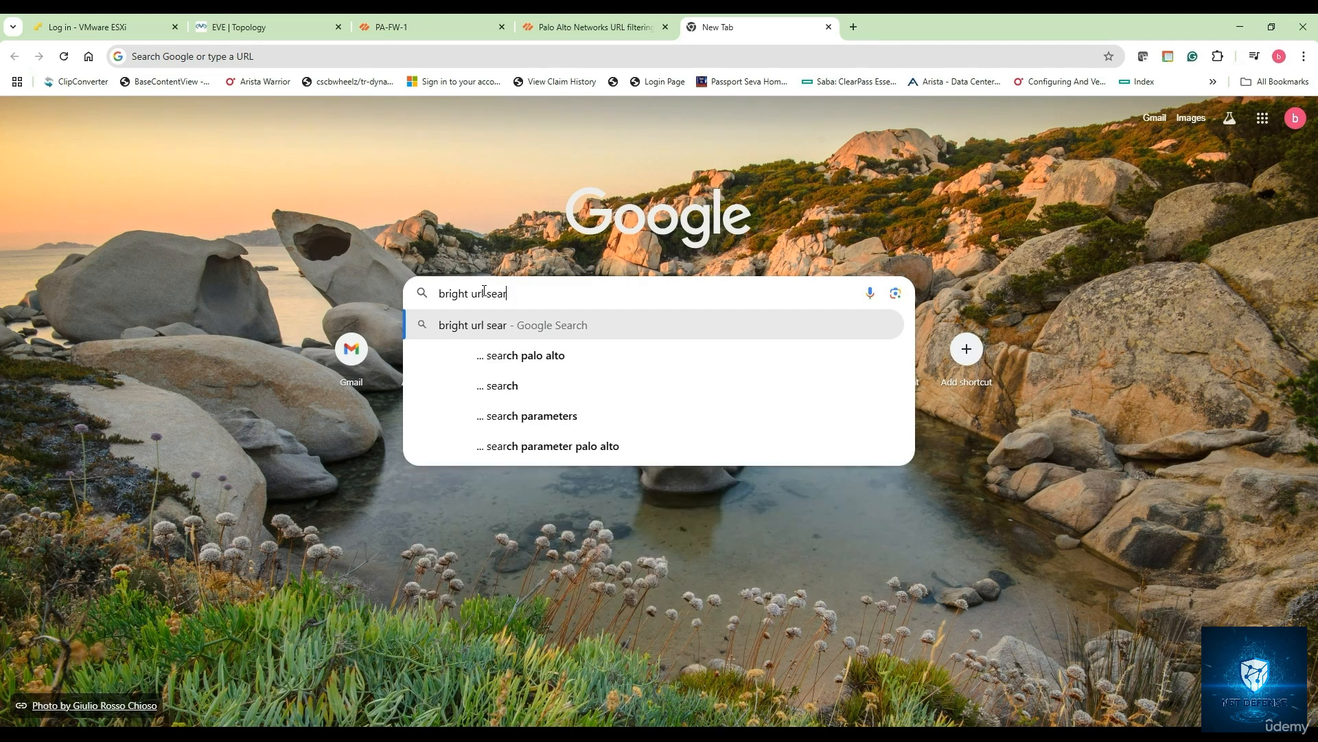
pyautogui.press('Down')
pyautogui.press('Return')
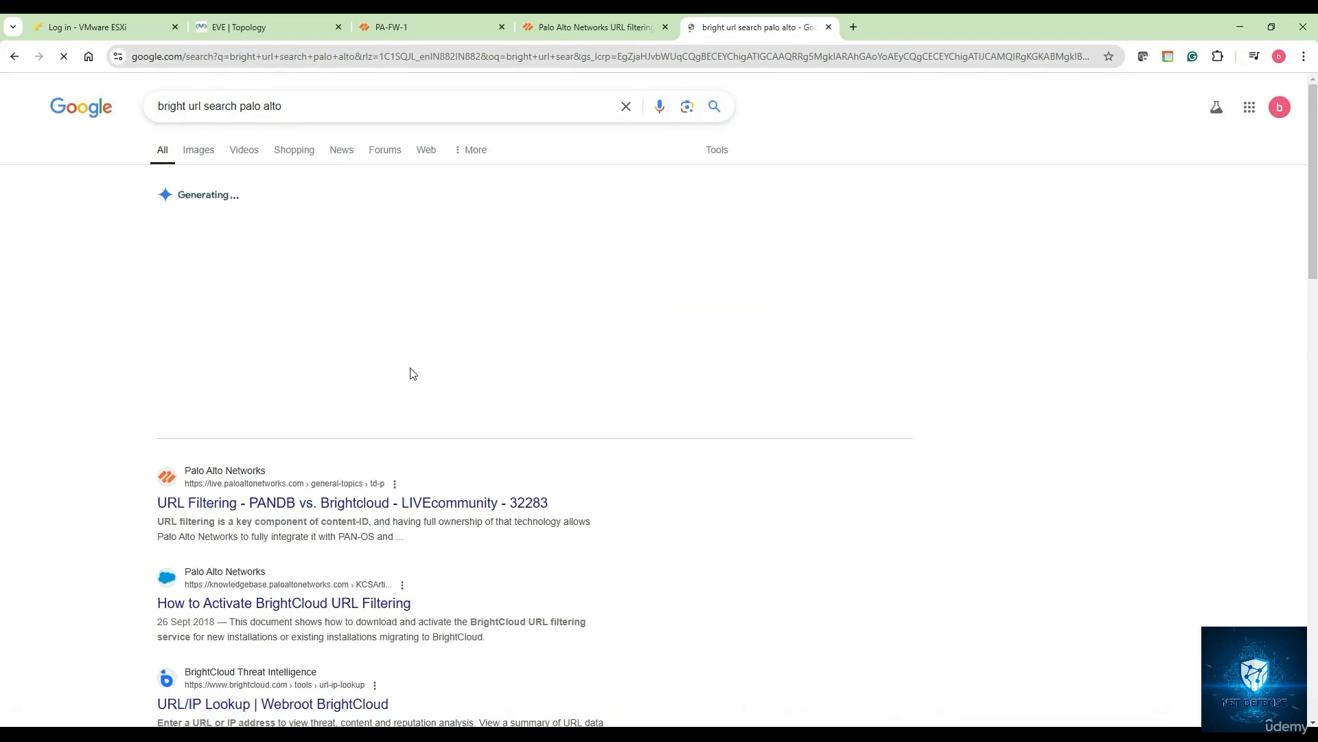
pyautogui.scroll(-1, 395, 509)
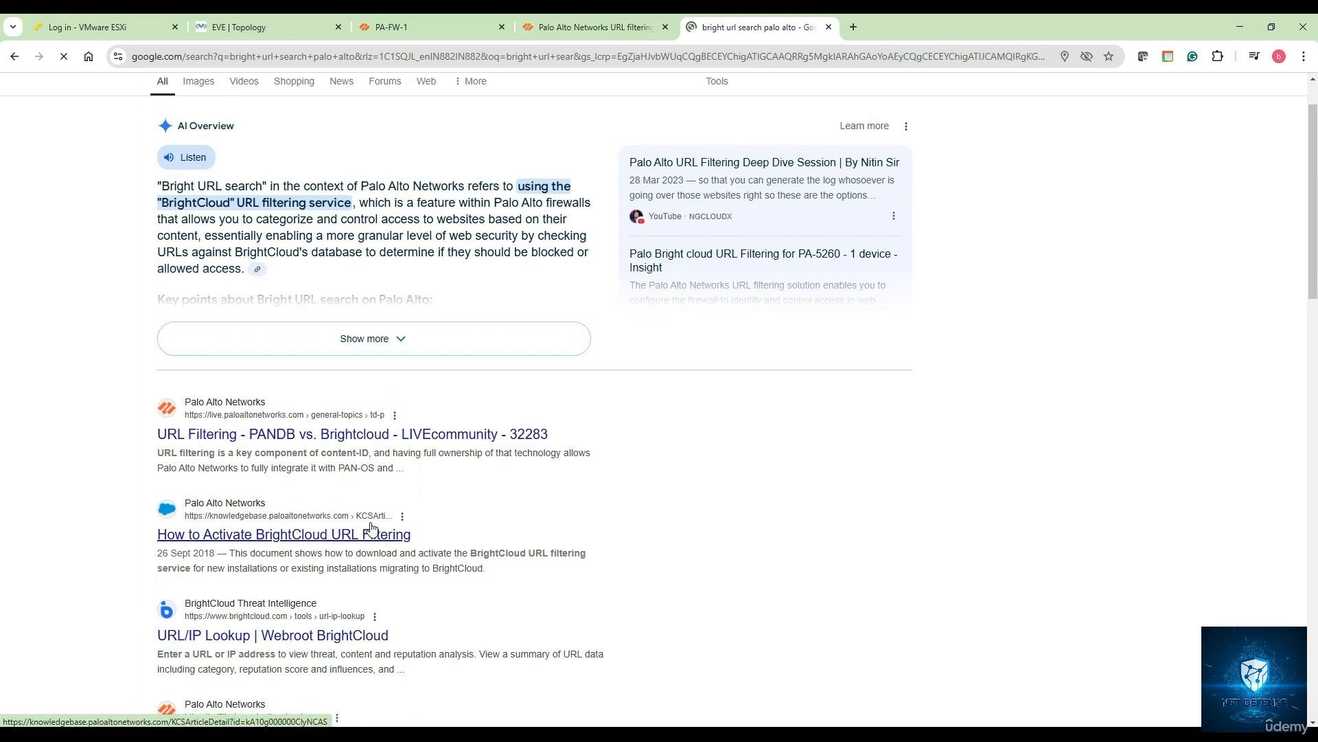
pyautogui.scroll(-1, 371, 529)
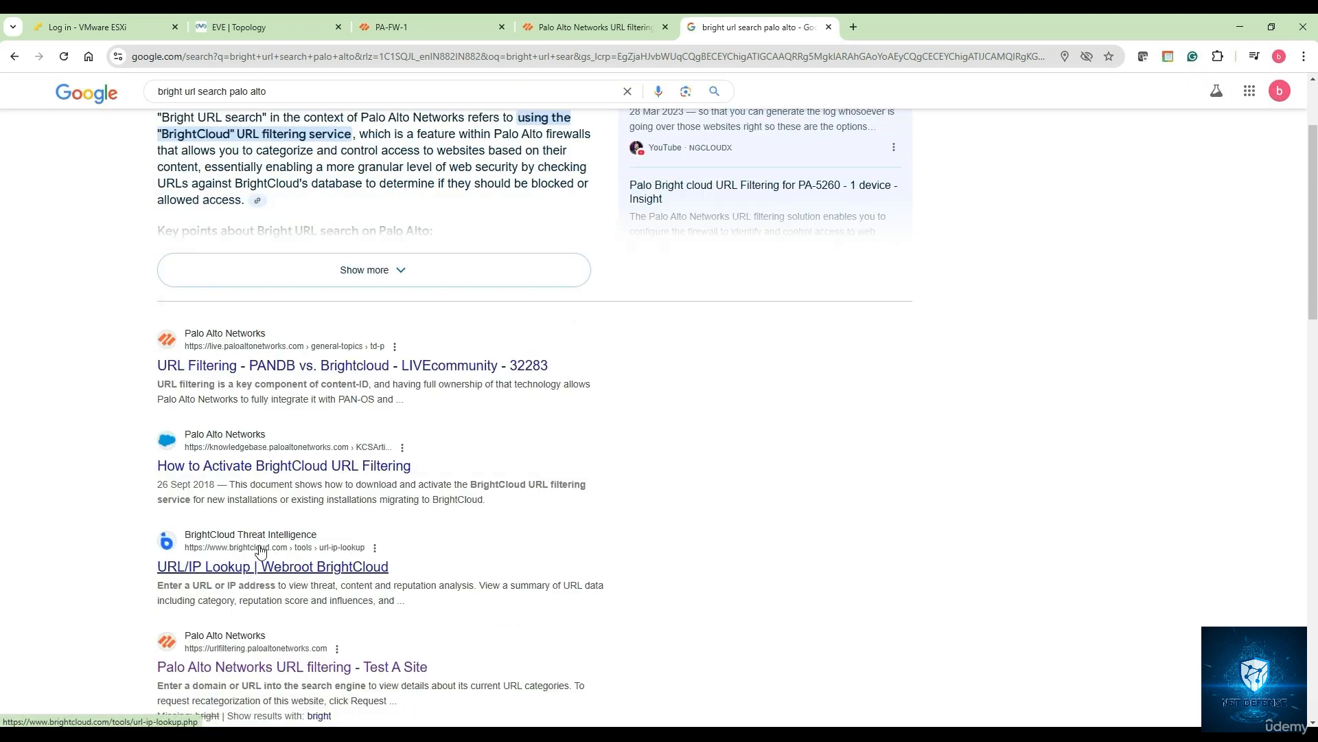
pyautogui.click(252, 569)
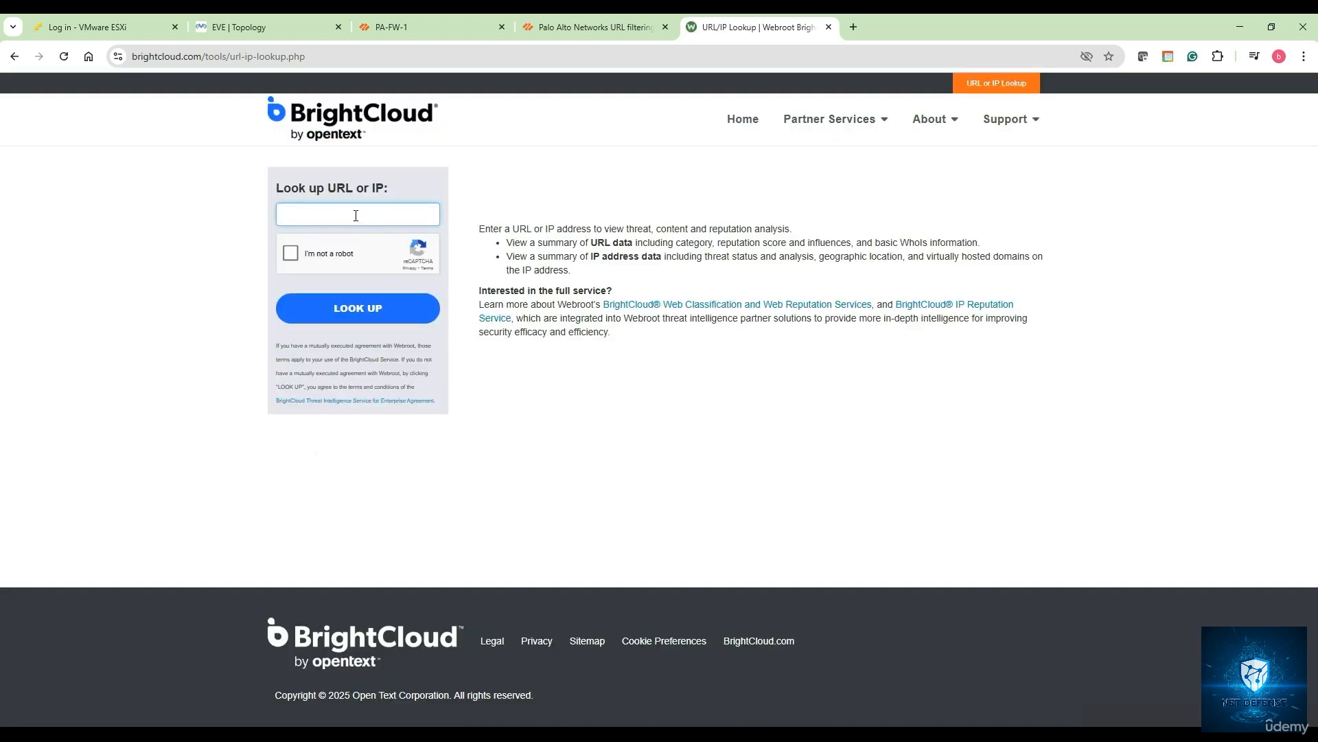
# - Enter facebook.com in the BrightCloud lookup field and pass the bicycle reCAPTCHA
pyautogui.write('www')
pyautogui.write('facebook.com')
pyautogui.click(327, 244)
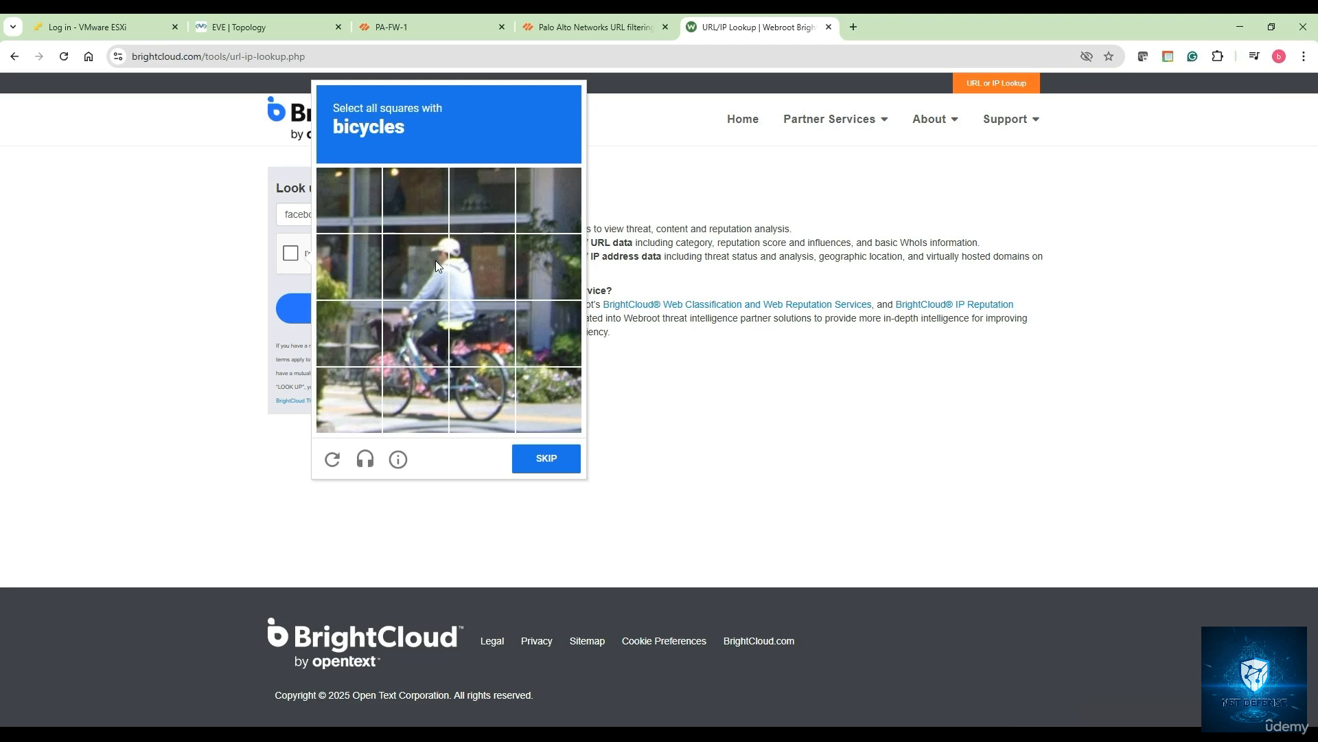
pyautogui.click(422, 339)
pyautogui.click(361, 376)
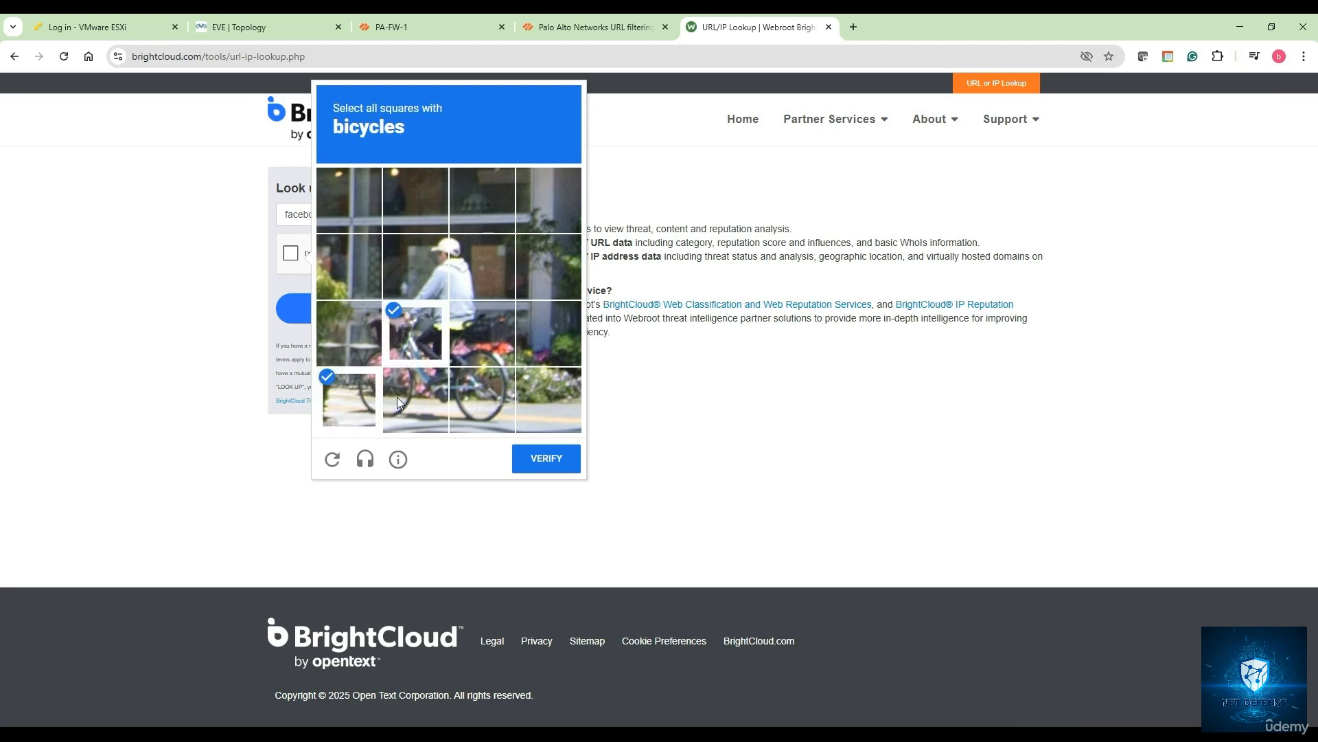
pyautogui.click(478, 397)
pyautogui.click(476, 348)
pyautogui.click(542, 457)
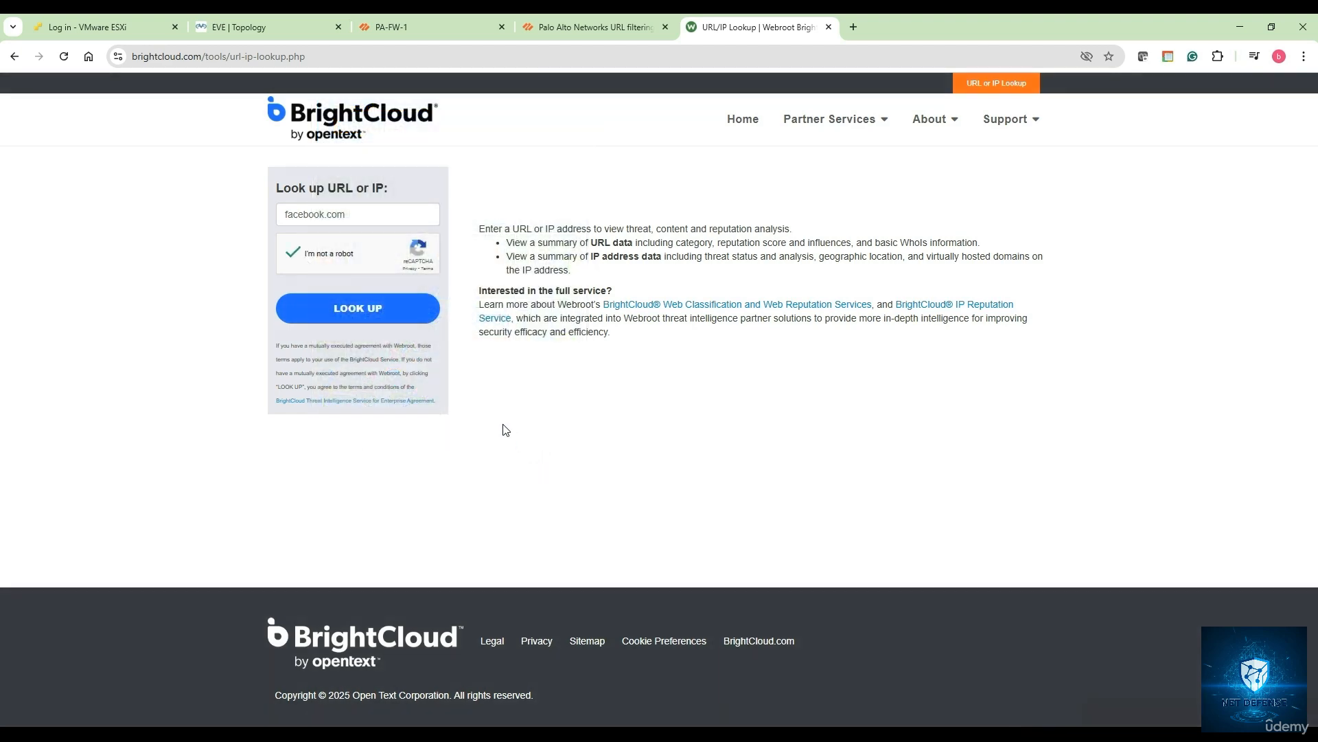
# - Look up facebook.com (Social Networking, Trustworthy 81/100), then close the PA-FW-1 commit status
pyautogui.click(359, 311)
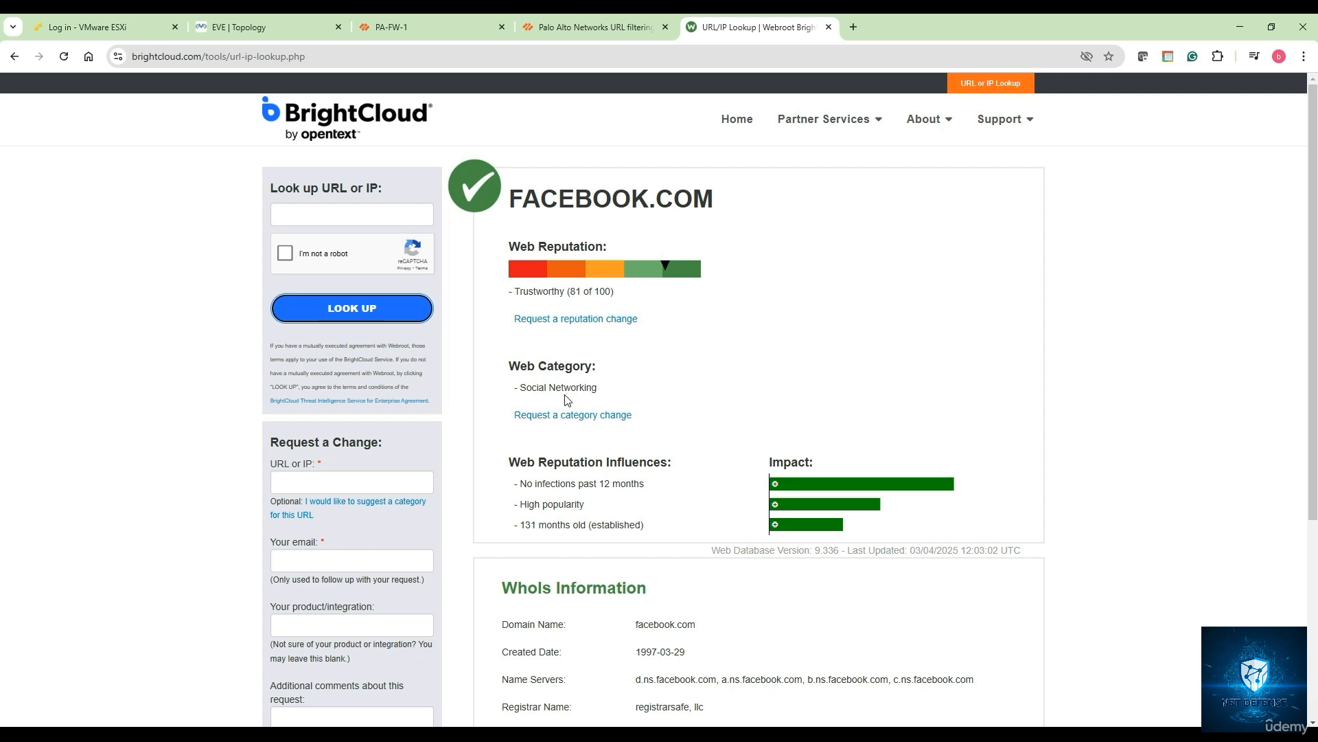
pyautogui.scroll(-2, 571, 412)
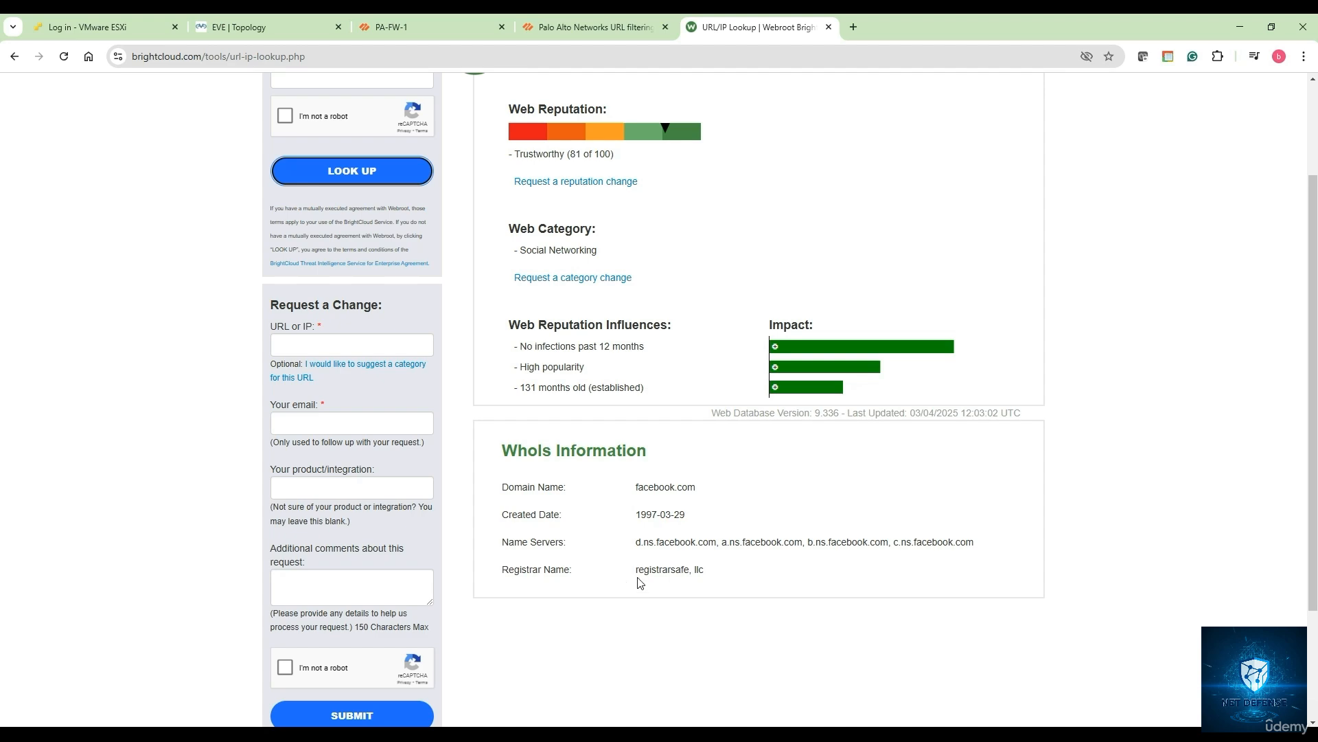
pyautogui.scroll(2, 624, 511)
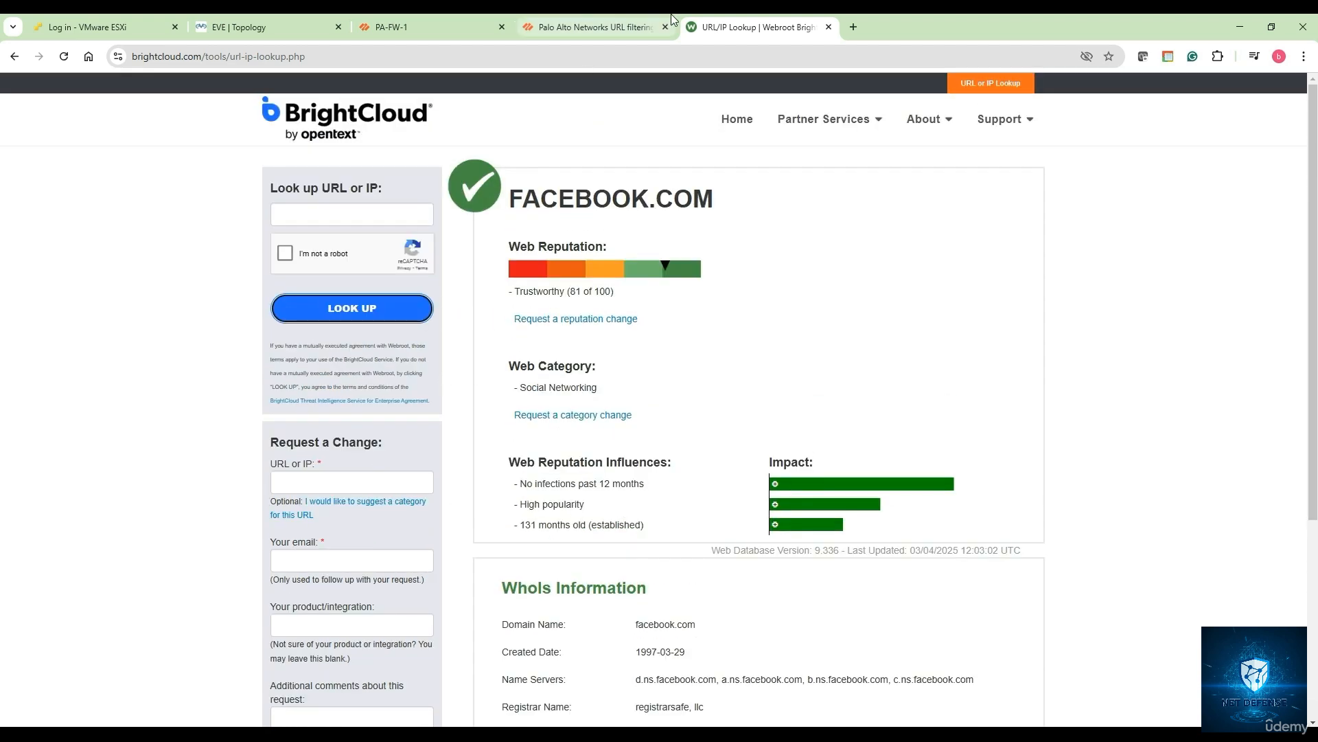
pyautogui.click(439, 28)
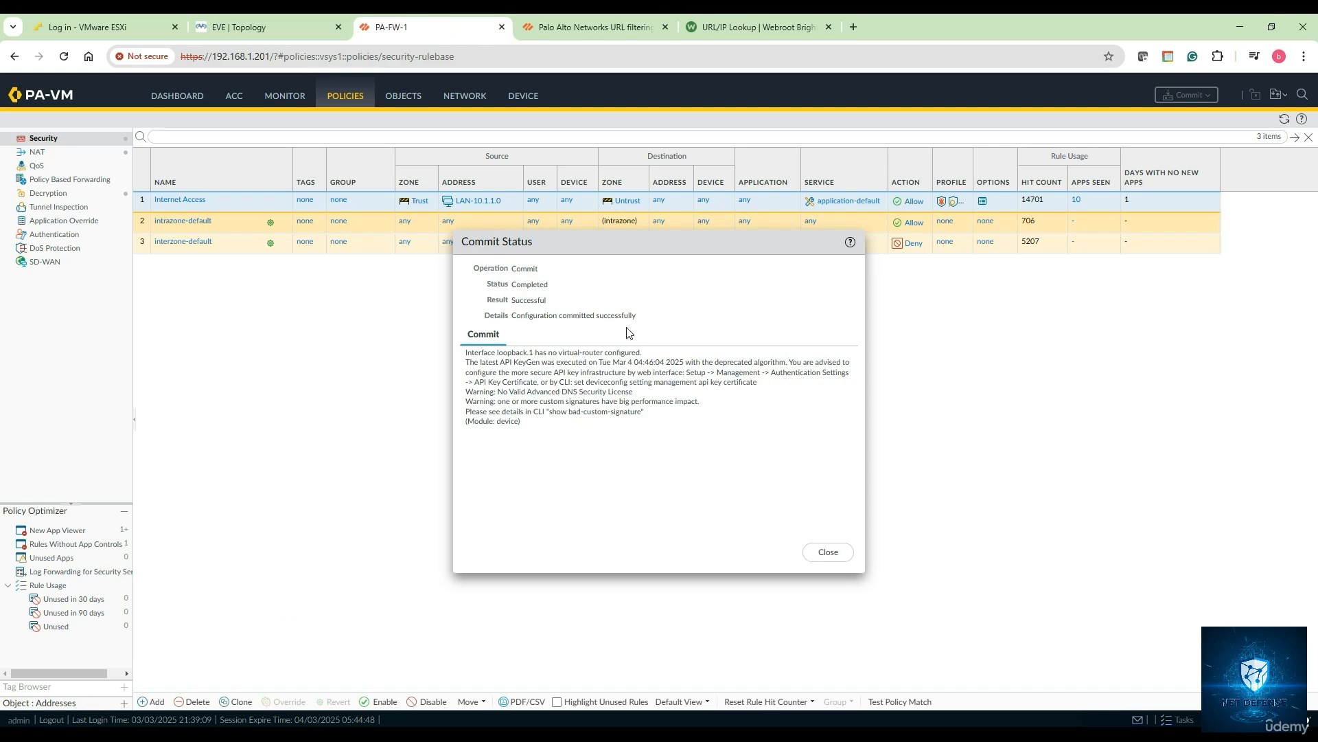
pyautogui.click(828, 554)
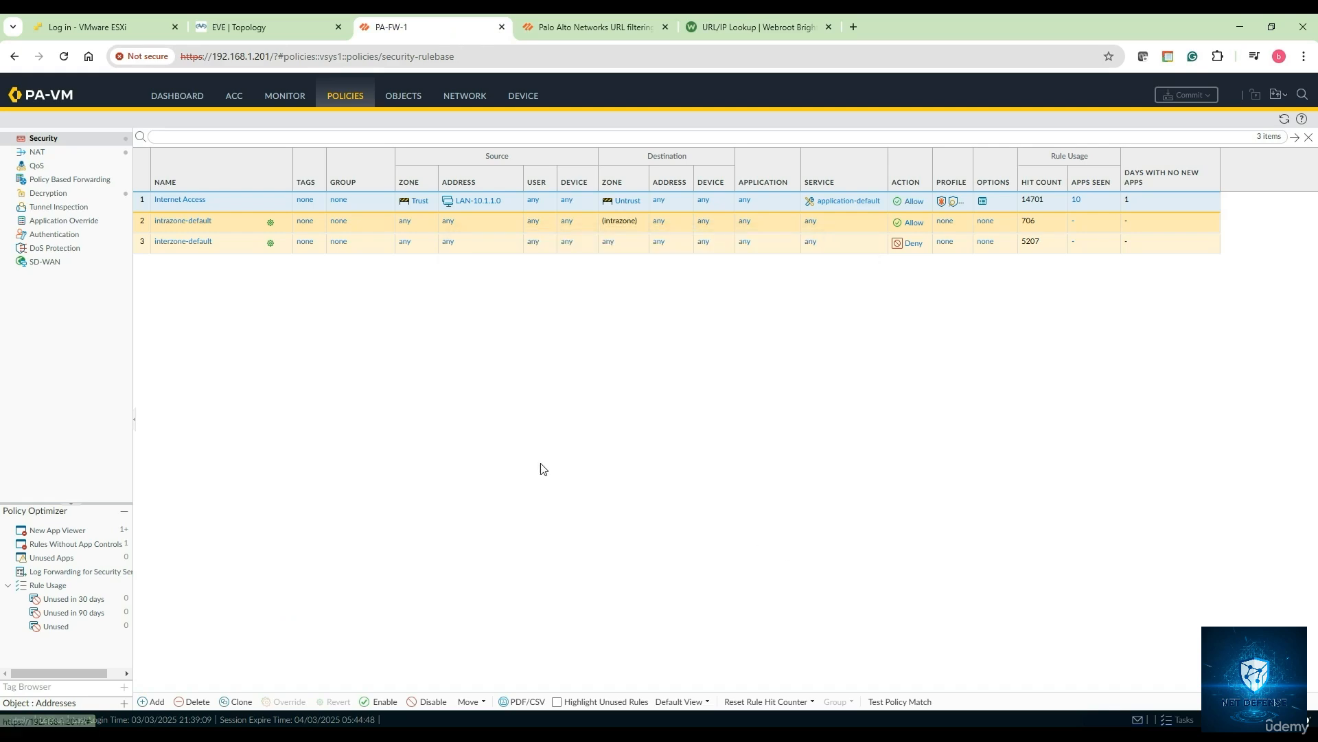
# - In the Winserver console, reload the Facebook tab in Chrome and open a new Chrome window
pyautogui.click(273, 36)
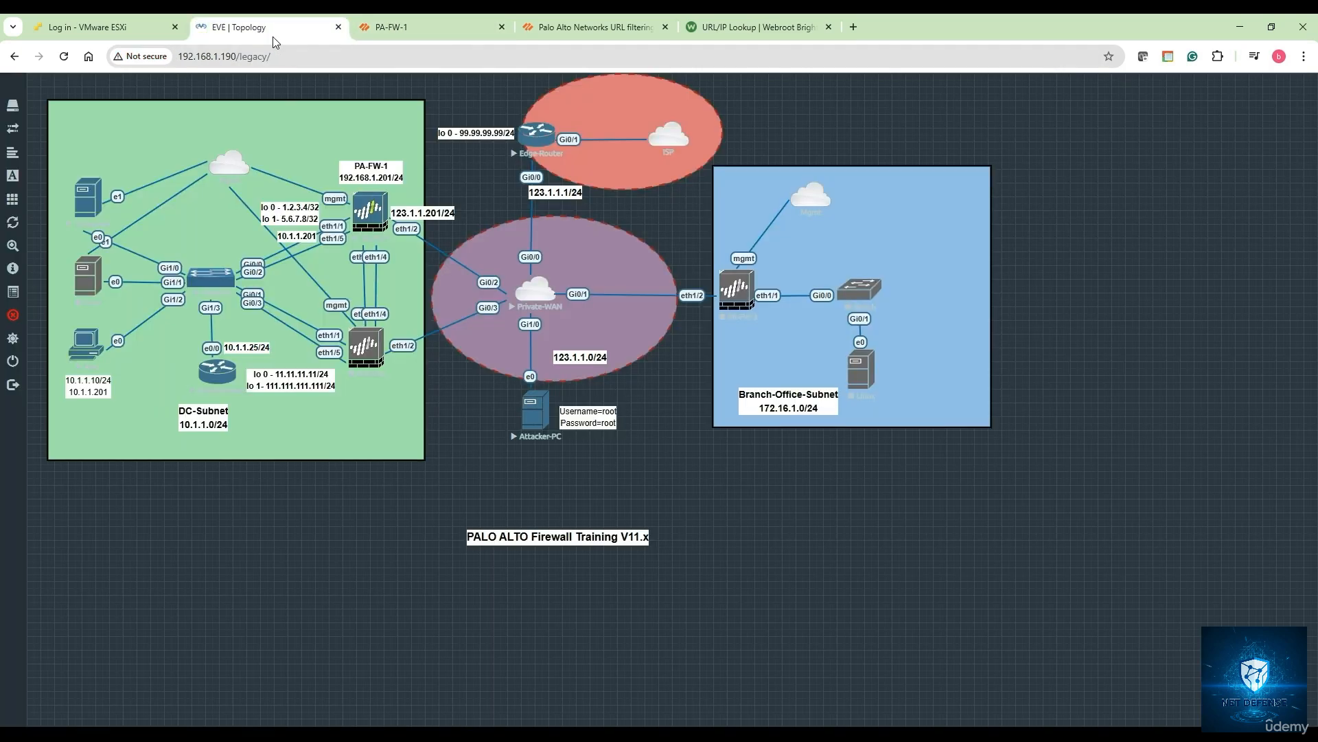
pyautogui.moveTo(387, 734)
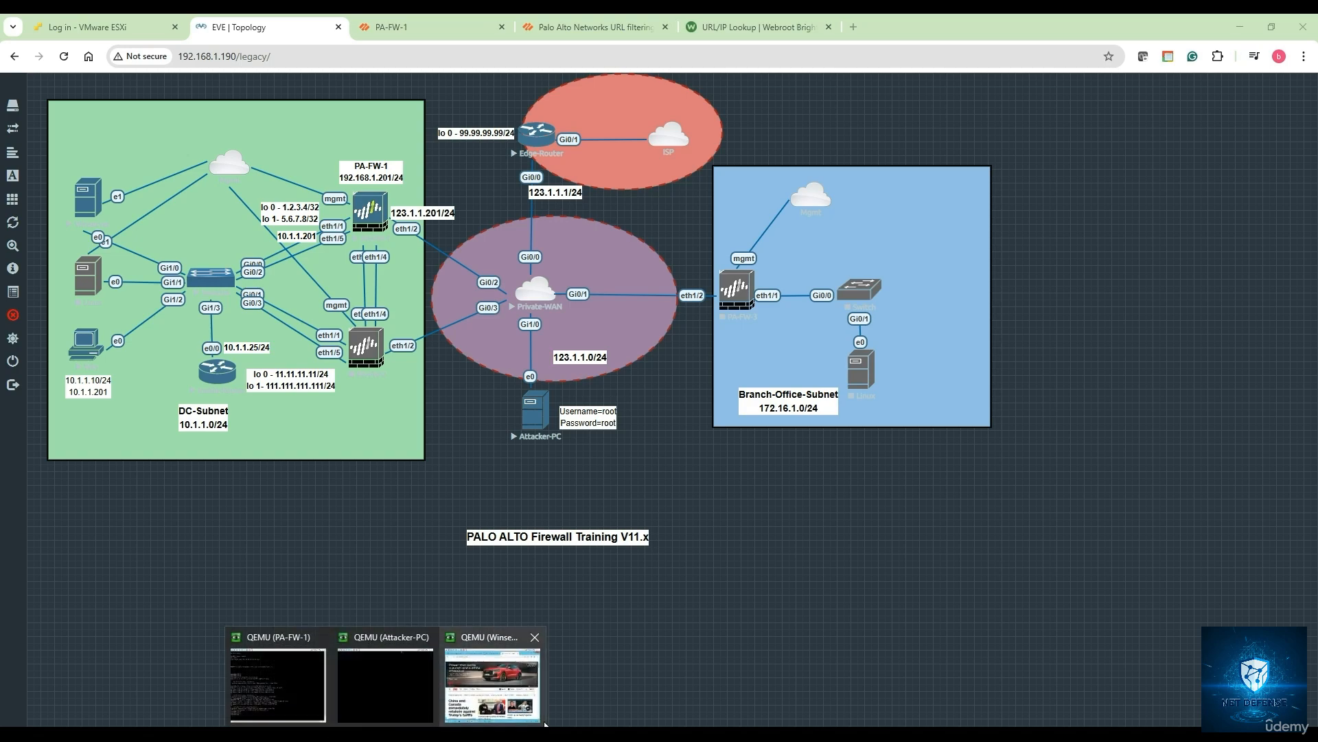
pyautogui.click(516, 697)
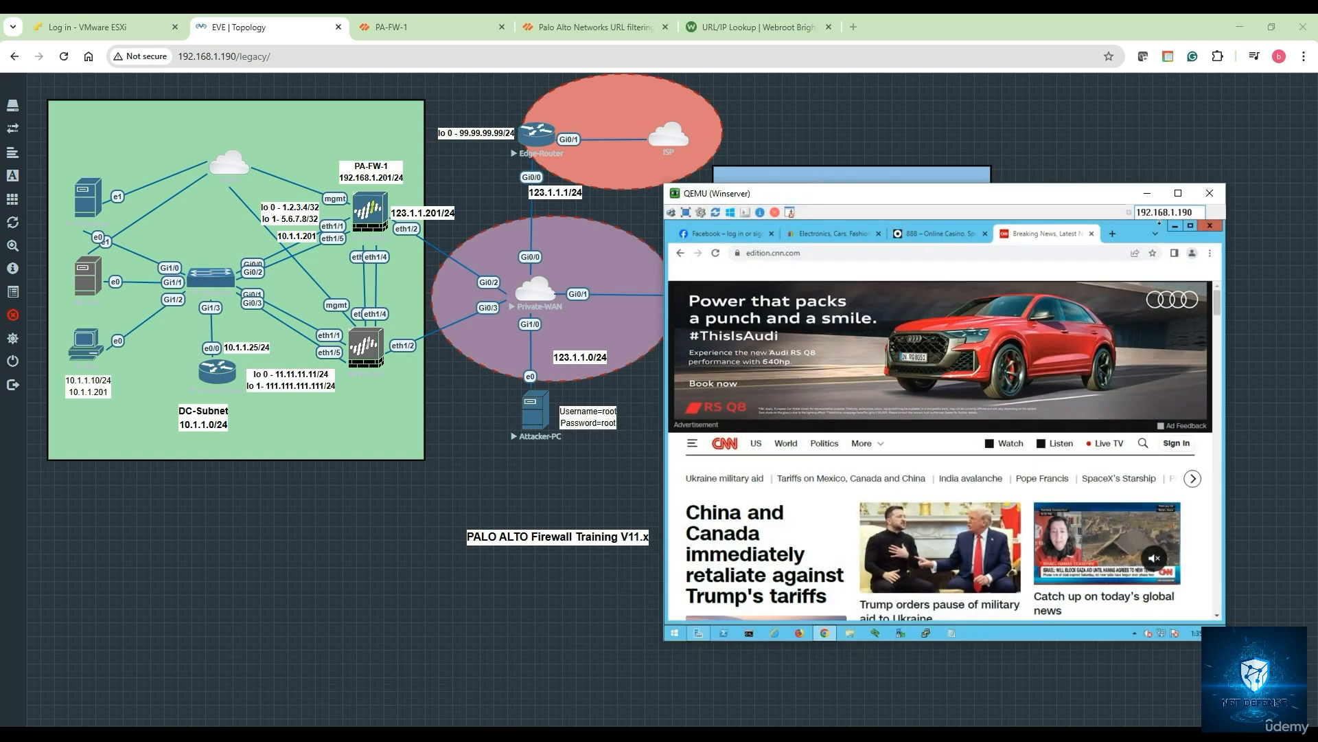
pyautogui.click(740, 234)
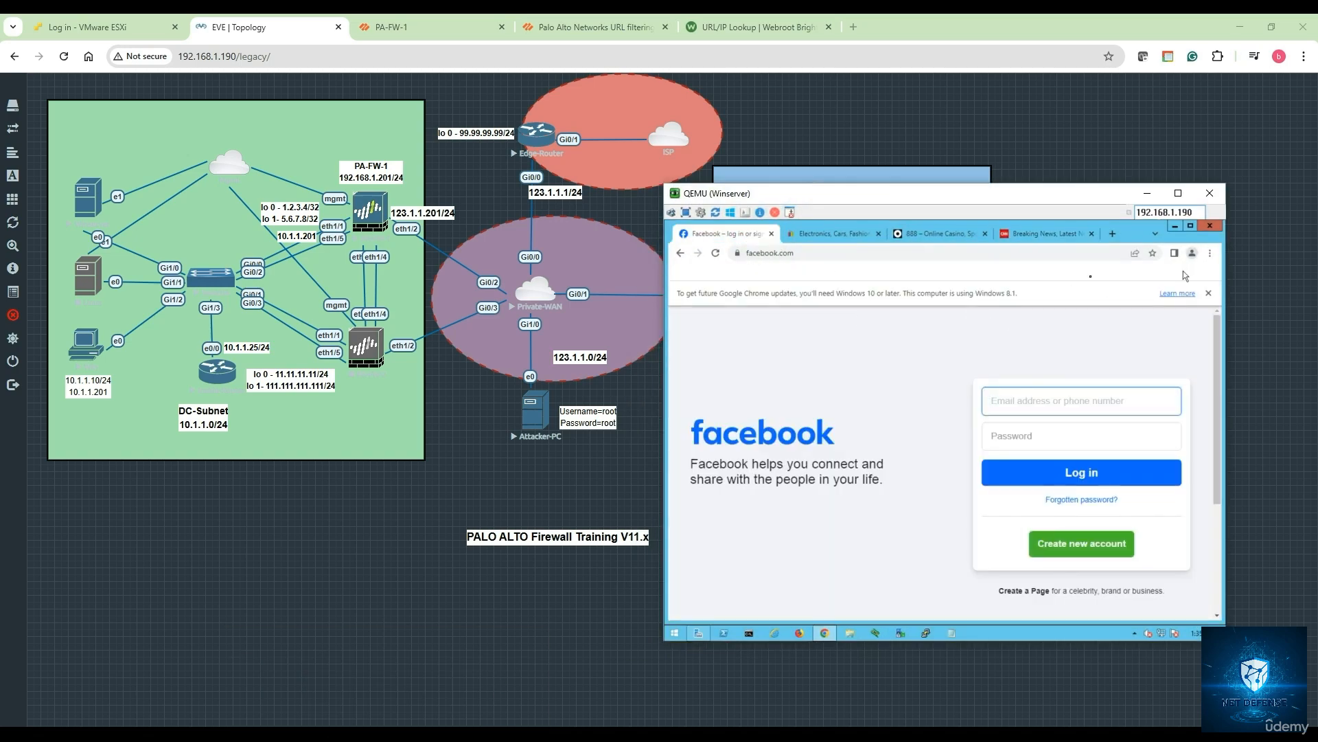
pyautogui.click(716, 254)
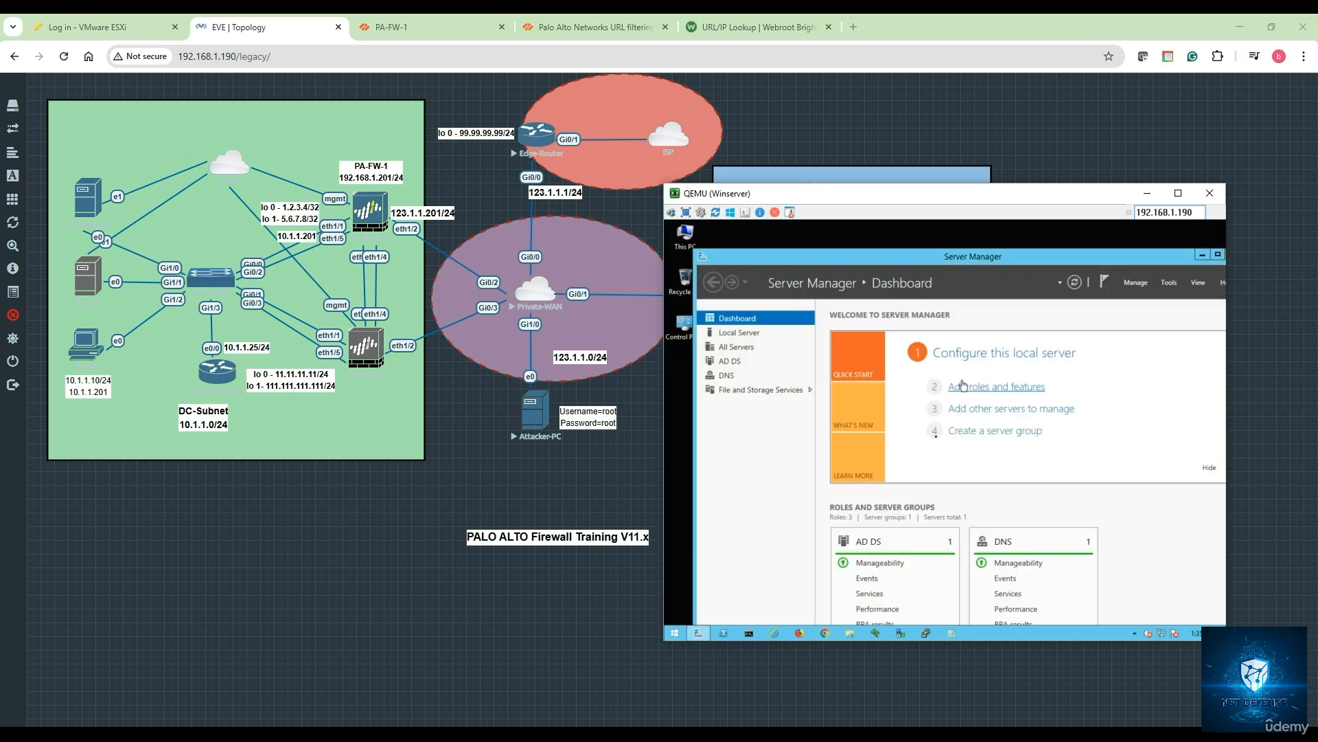
pyautogui.click(824, 635)
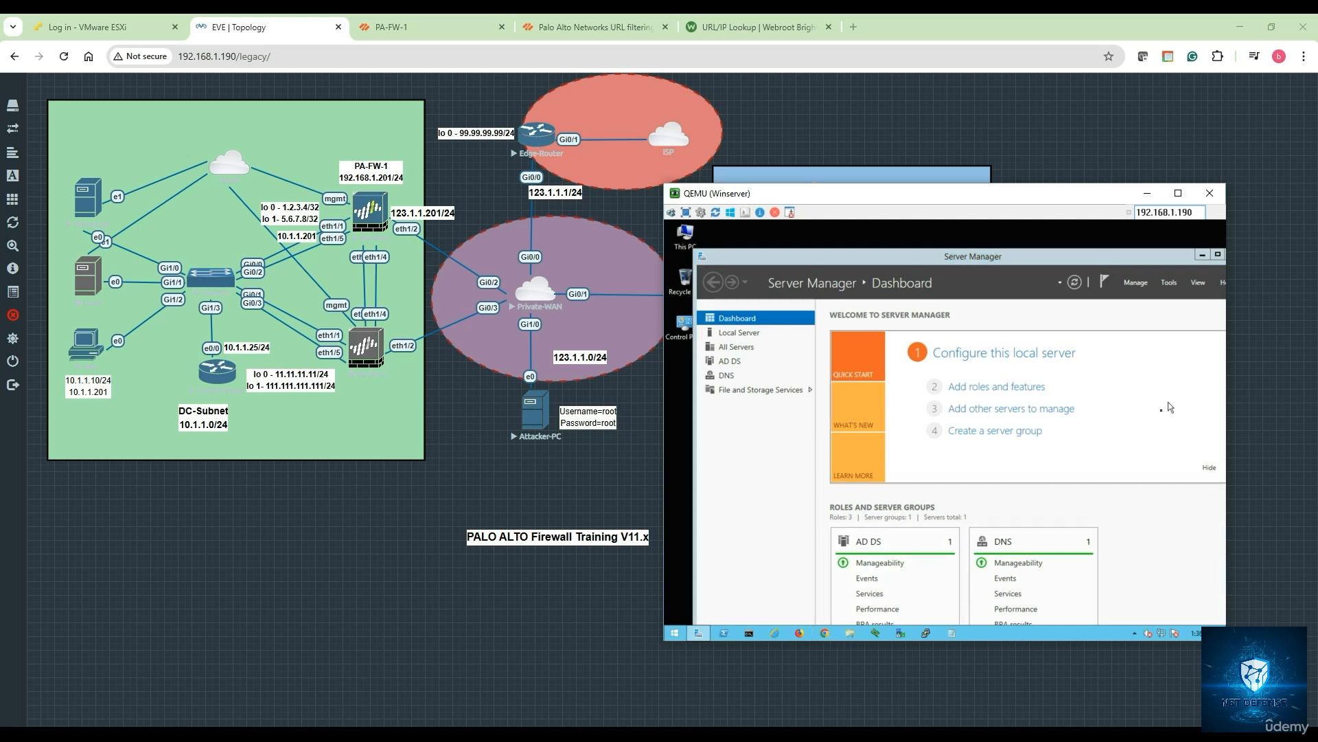
# - Open an incognito window in the VM's Chrome and load timesofindia.com
pyautogui.click(1211, 253)
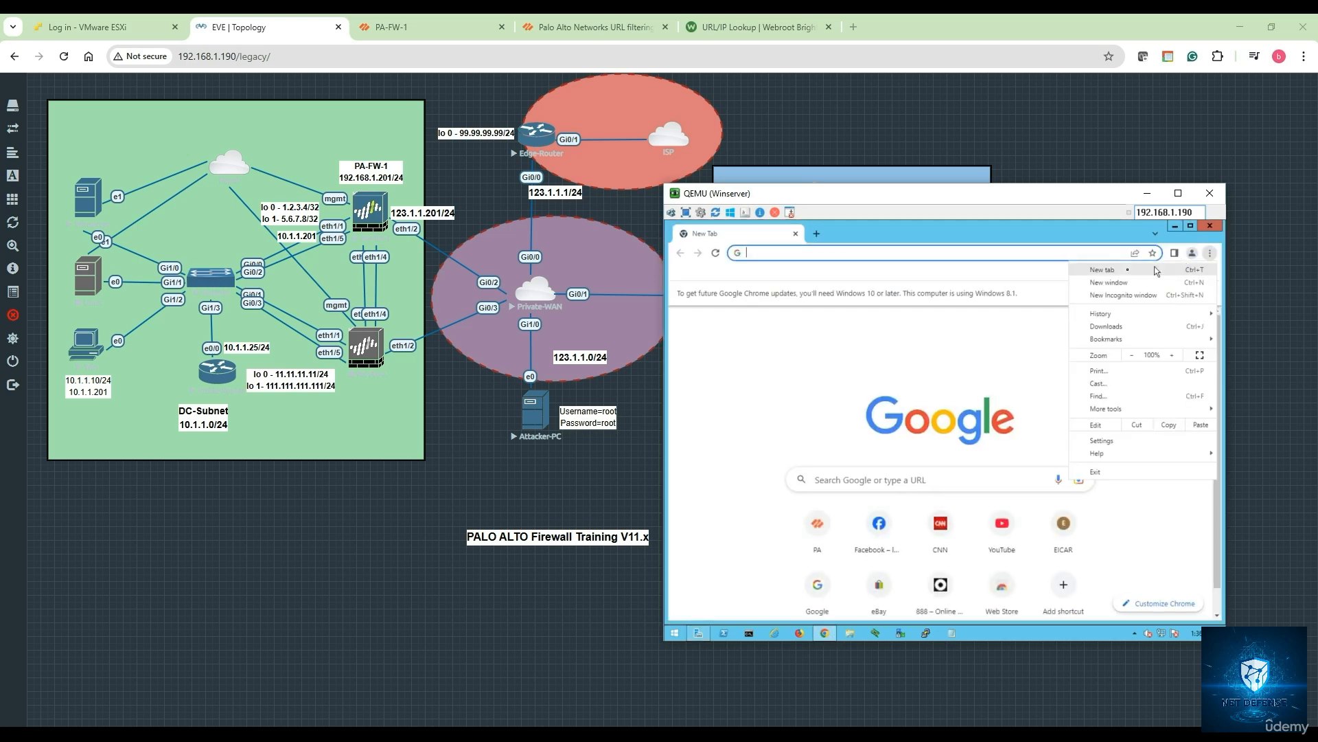
pyautogui.click(1122, 303)
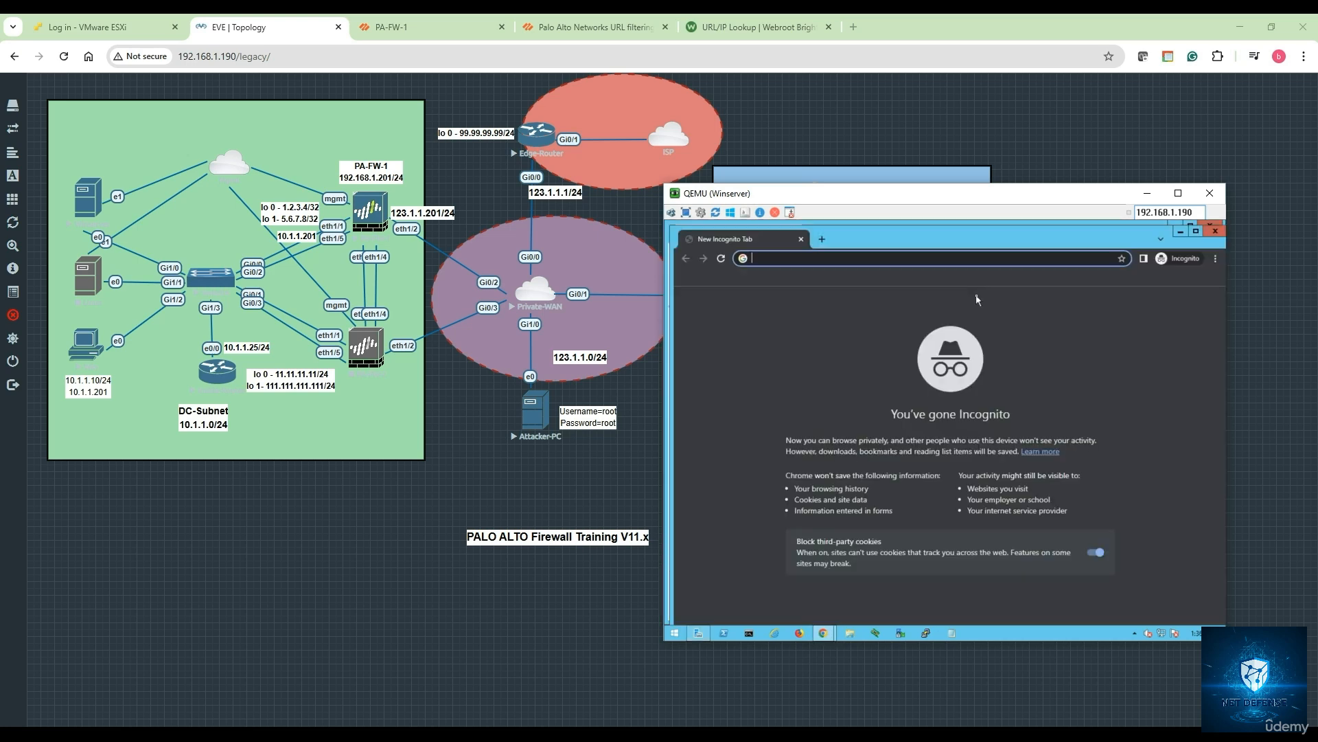
pyautogui.write('timesof')
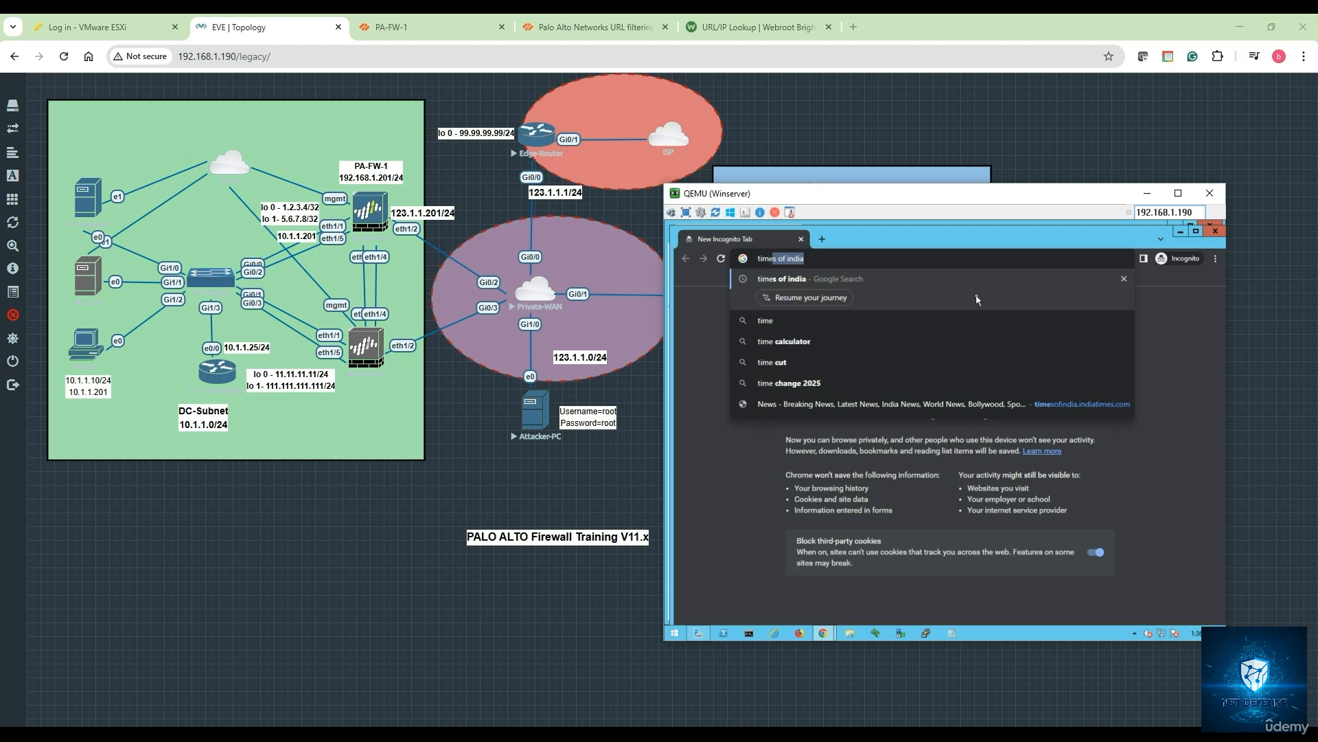
pyautogui.write('india.com')
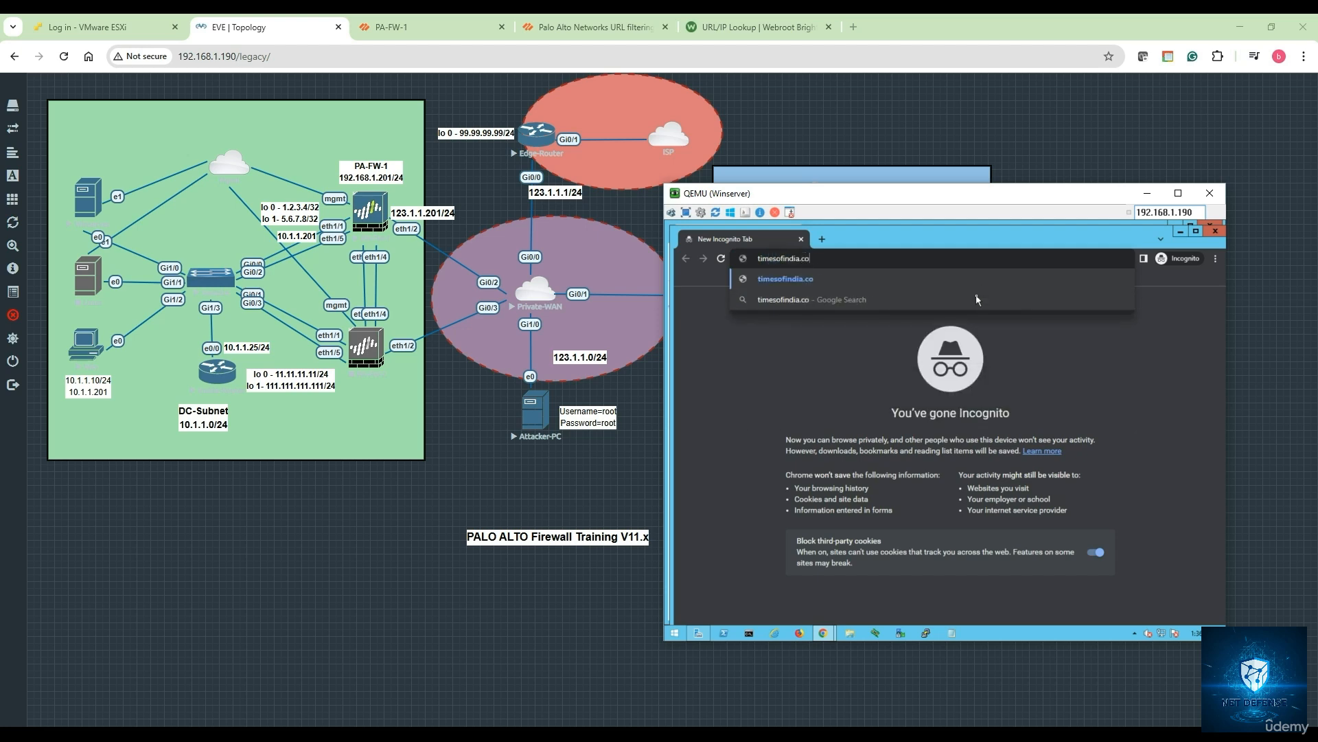
pyautogui.press('Return')
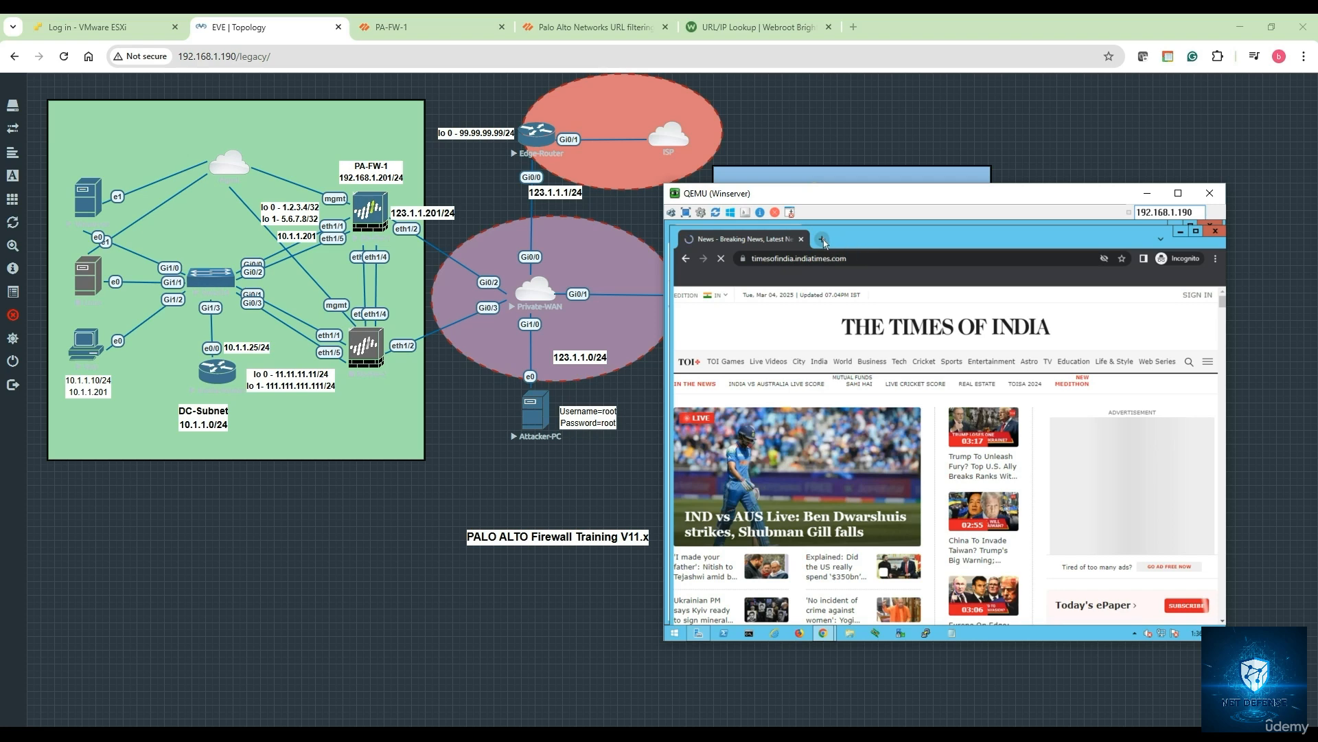
# - Load espn.com in a new incognito tab, proceeding past the certificate warning to the sports block page
pyautogui.click(823, 239)
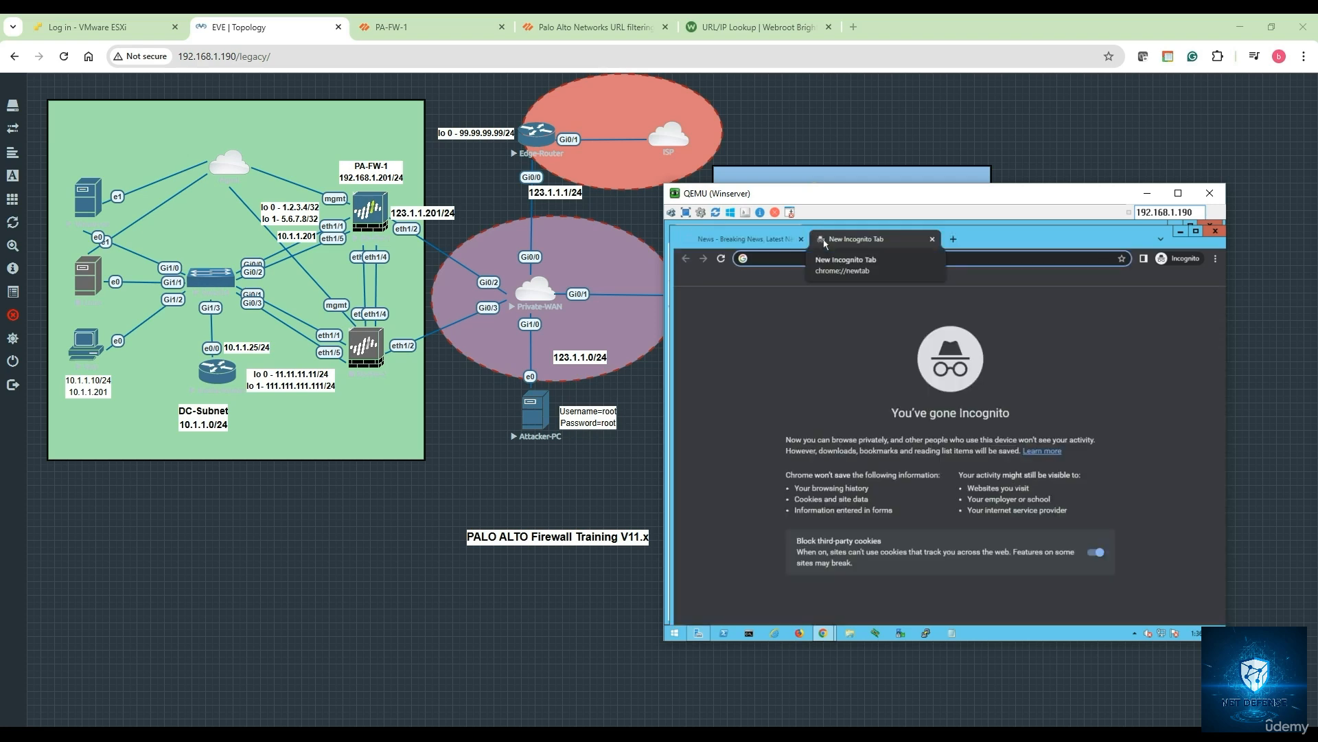
pyautogui.write('espn.co')
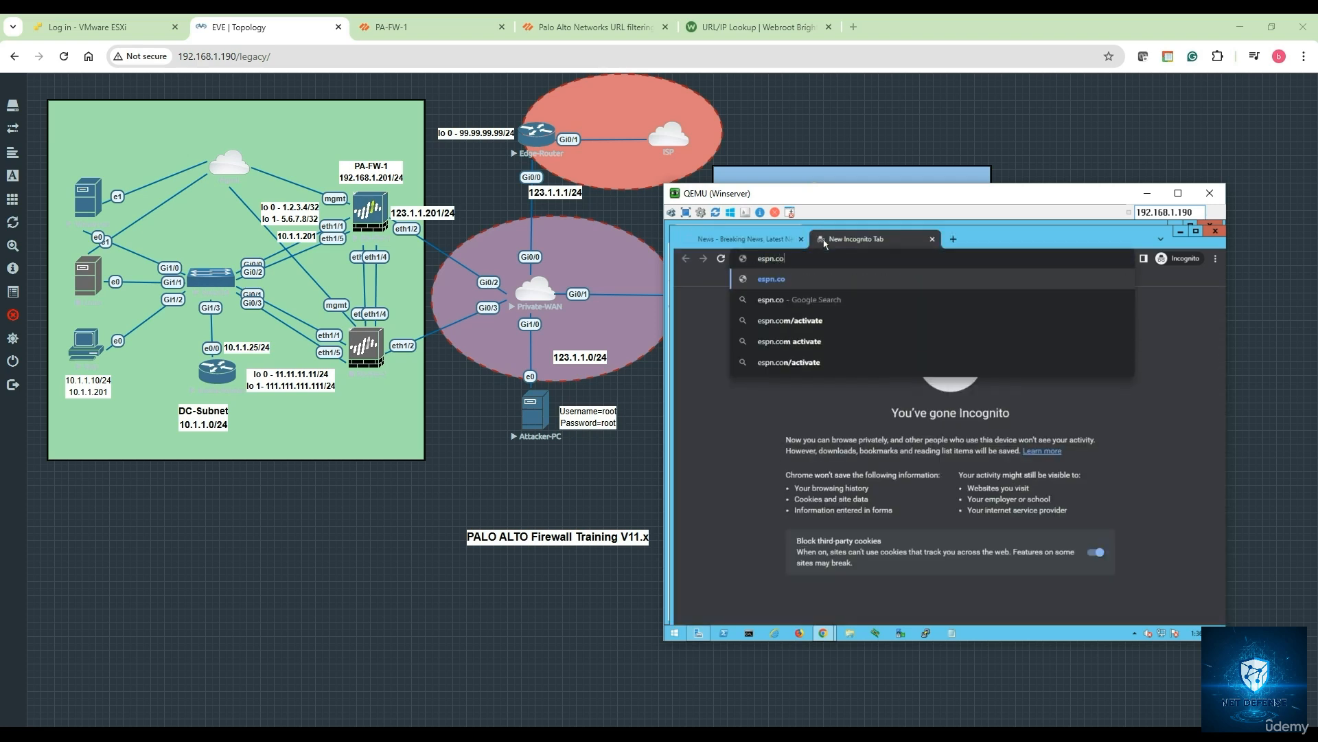
pyautogui.write('m')
pyautogui.press('Return')
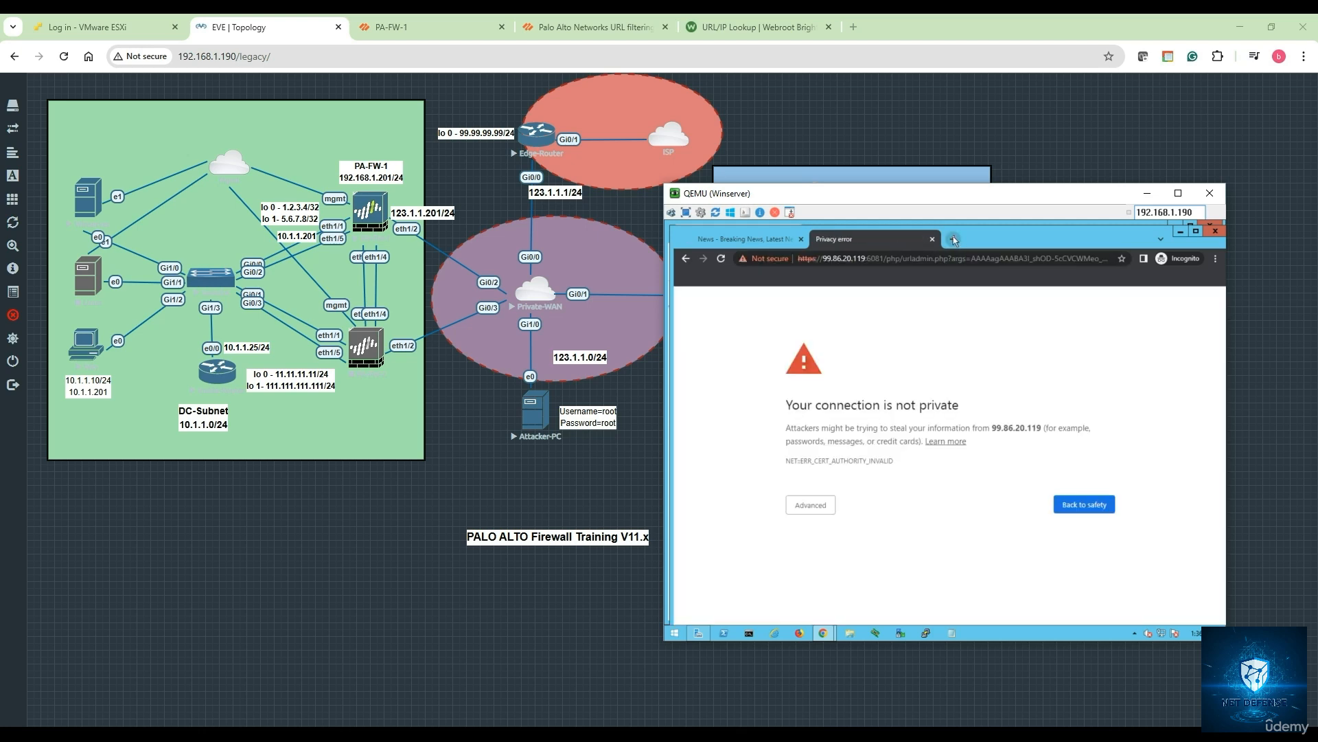
pyautogui.click(829, 505)
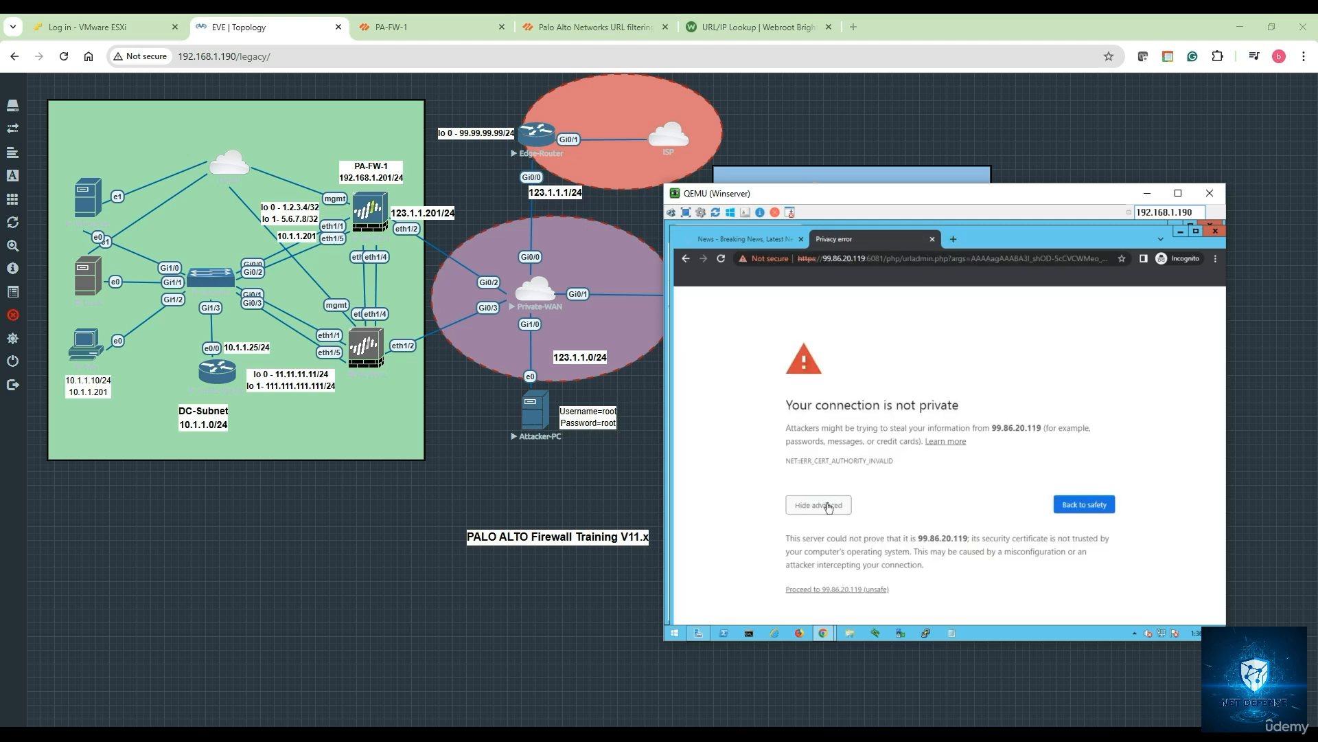
pyautogui.click(849, 590)
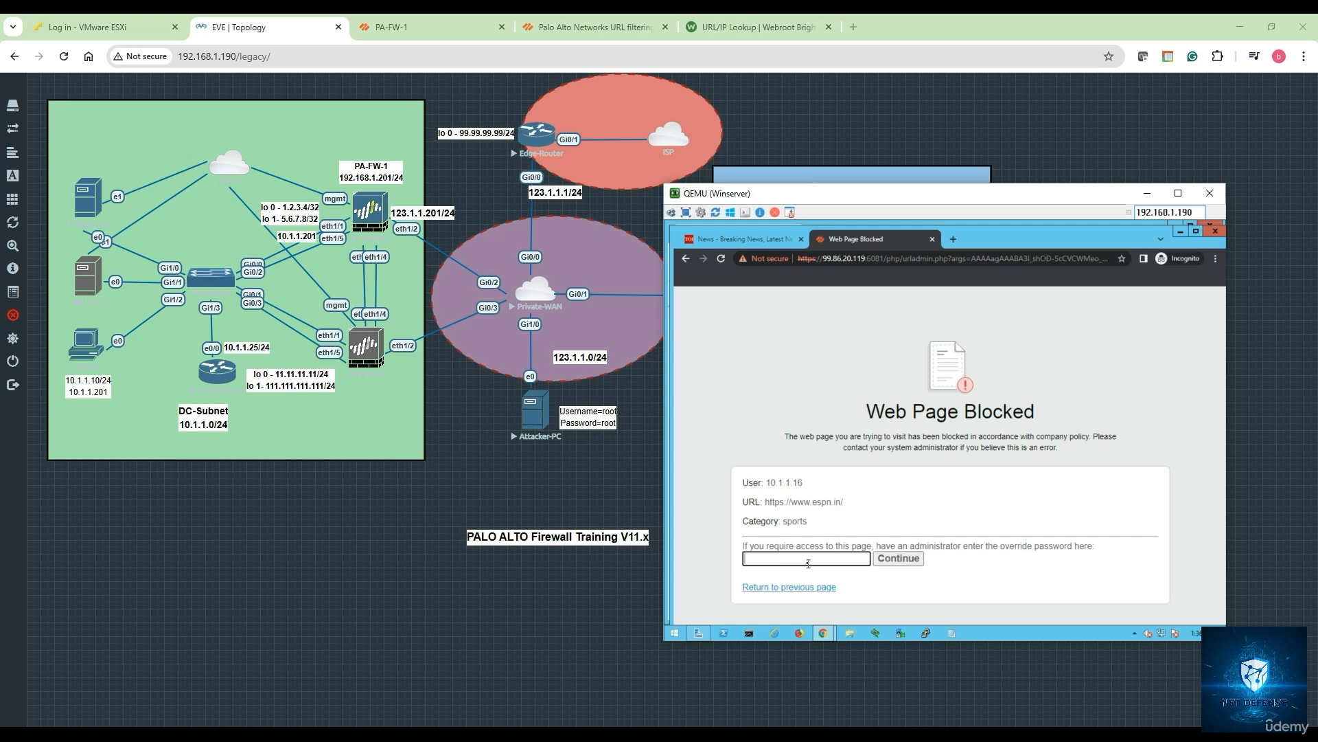
# - Enter the override password to load ESPN India, then load youtube.com in a new incognito tab
pyautogui.write('min')
pyautogui.click(910, 562)
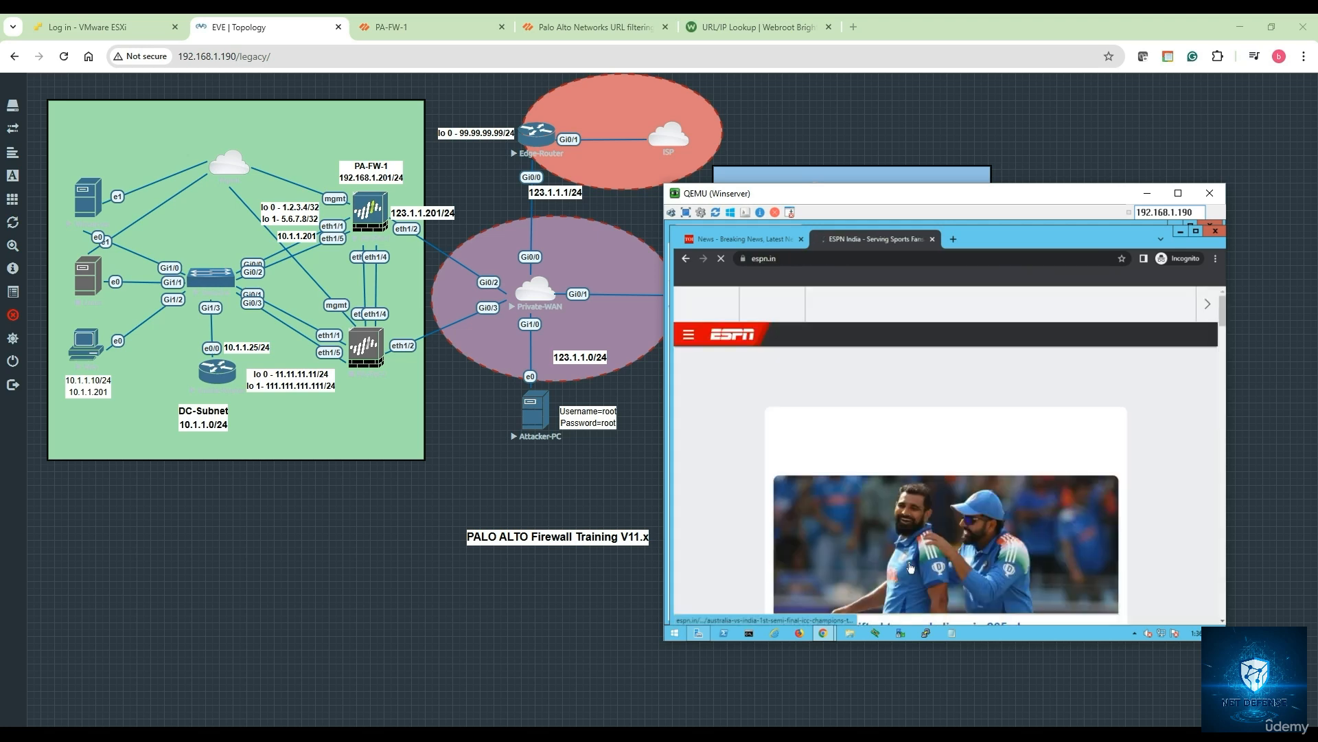
pyautogui.click(953, 239)
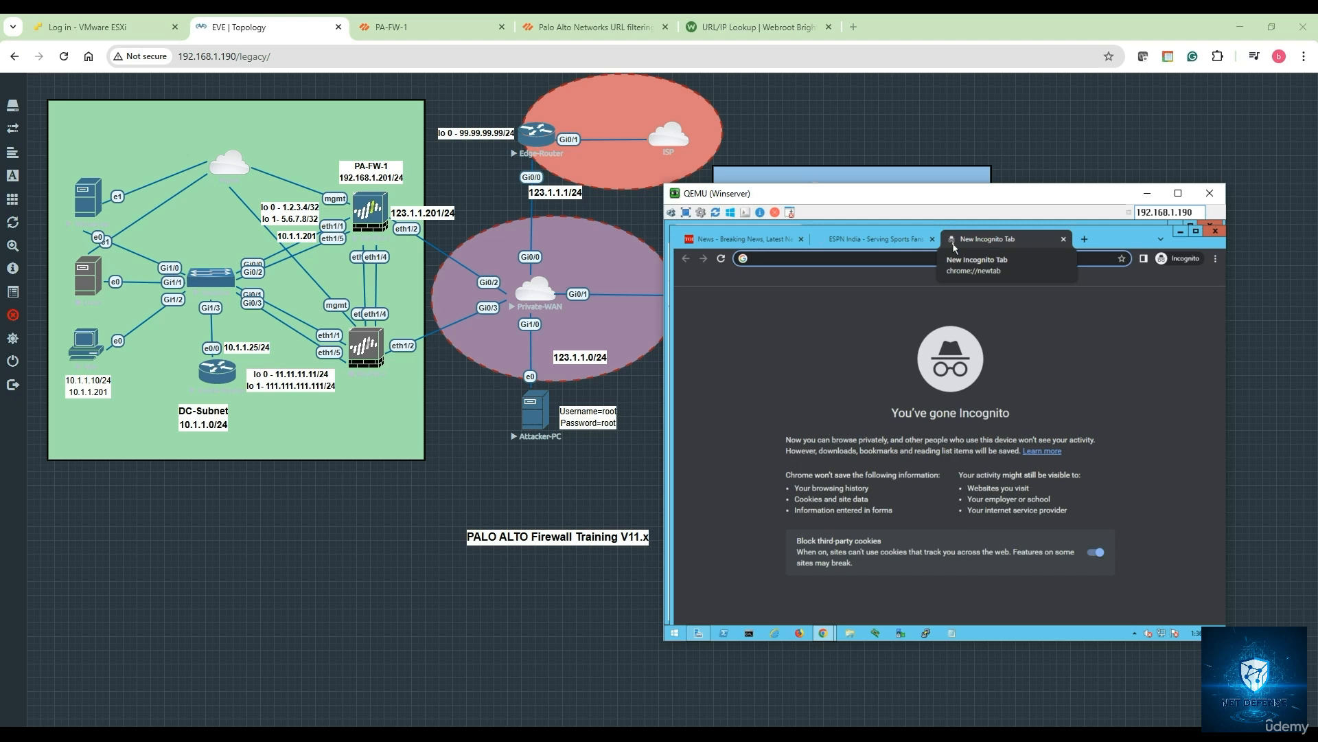
pyautogui.write('youtube.com')
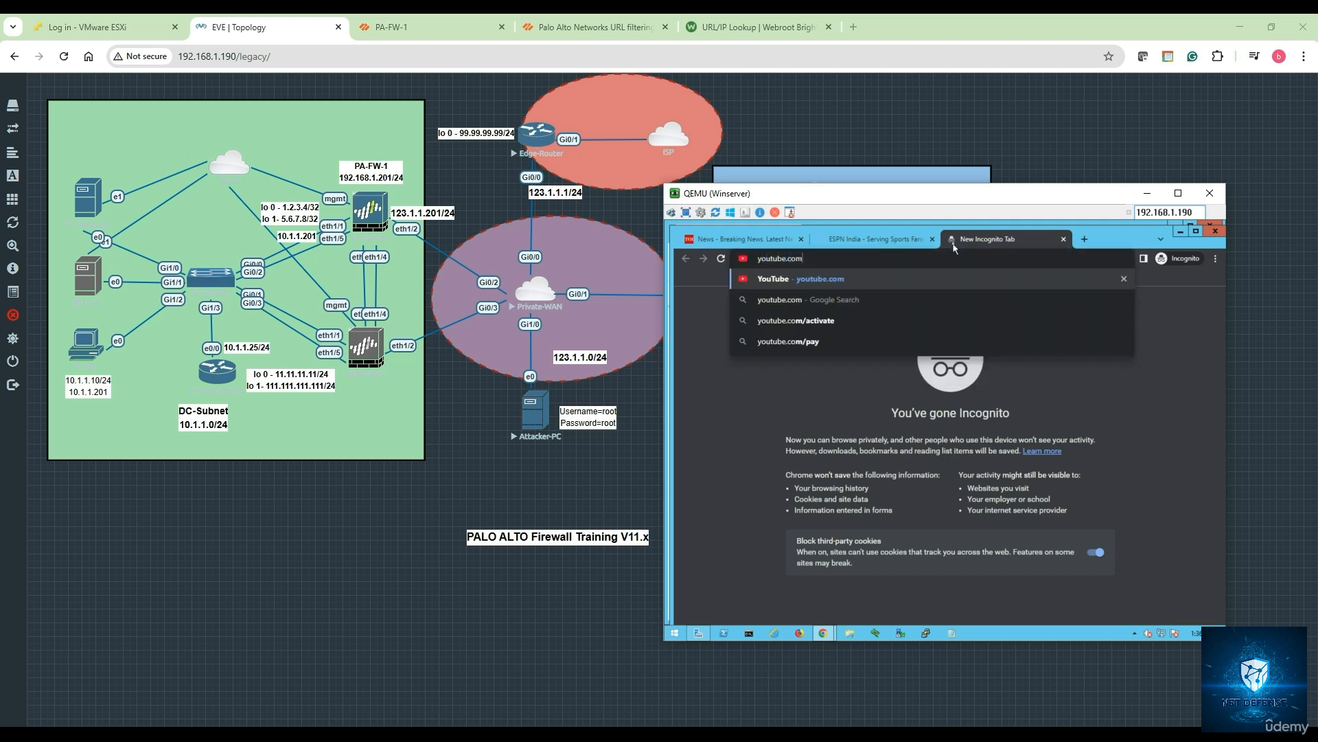
pyautogui.press('Return')
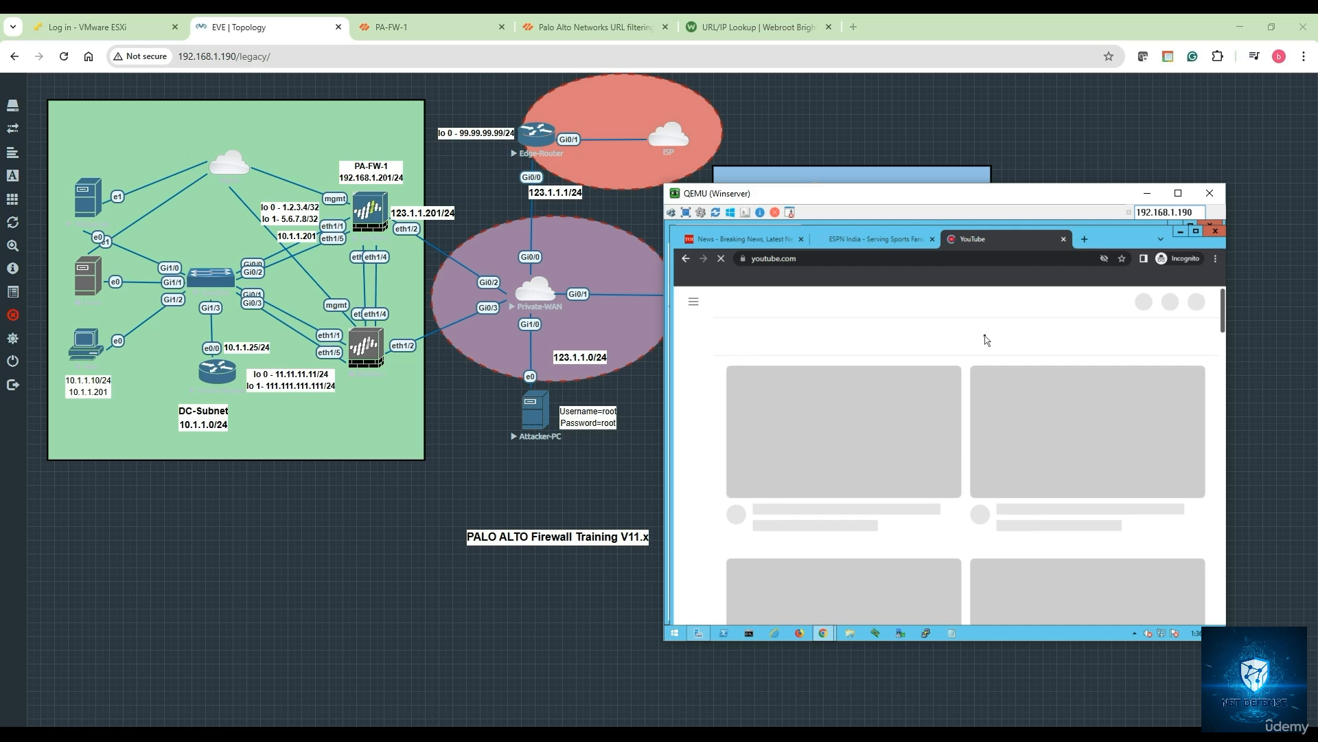
pyautogui.click(1085, 239)
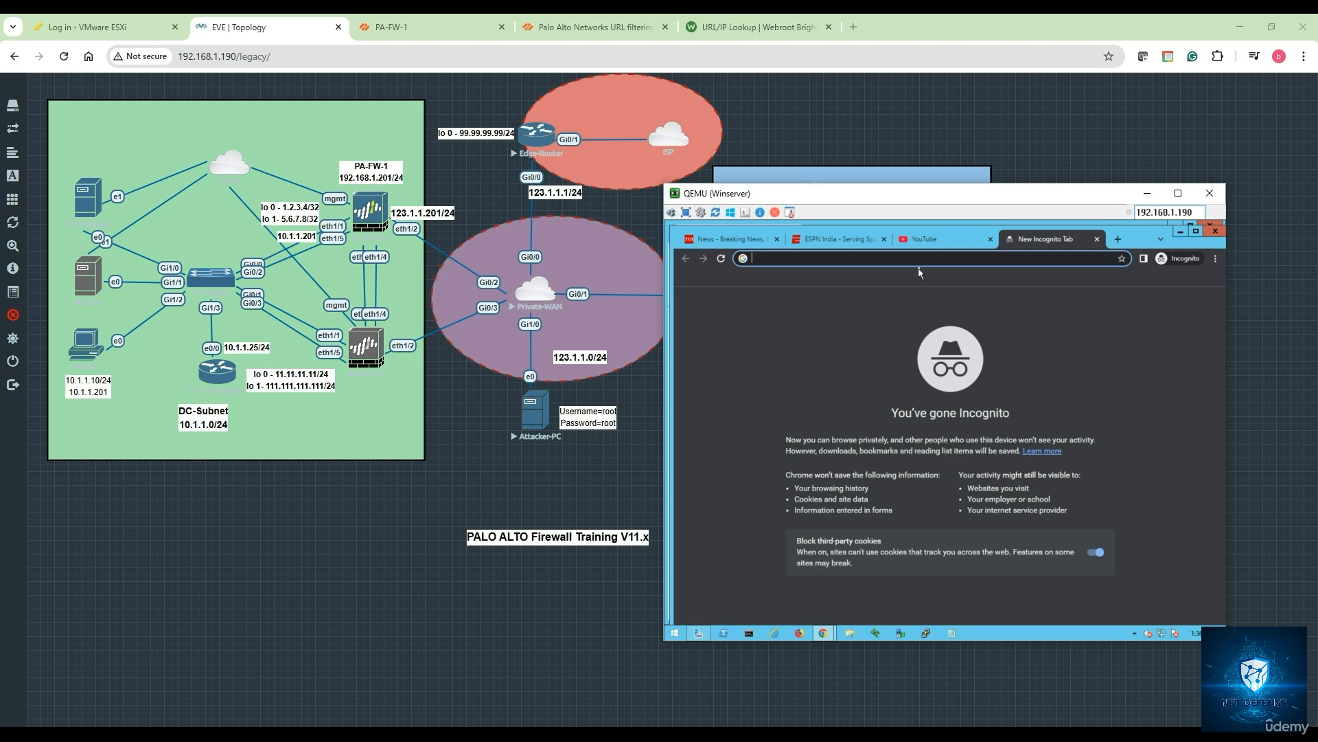
# - Load ebay.com normally, then 888.com in a new tab, which shows the gambling block page
pyautogui.write('ebay.com')
pyautogui.press('Return')
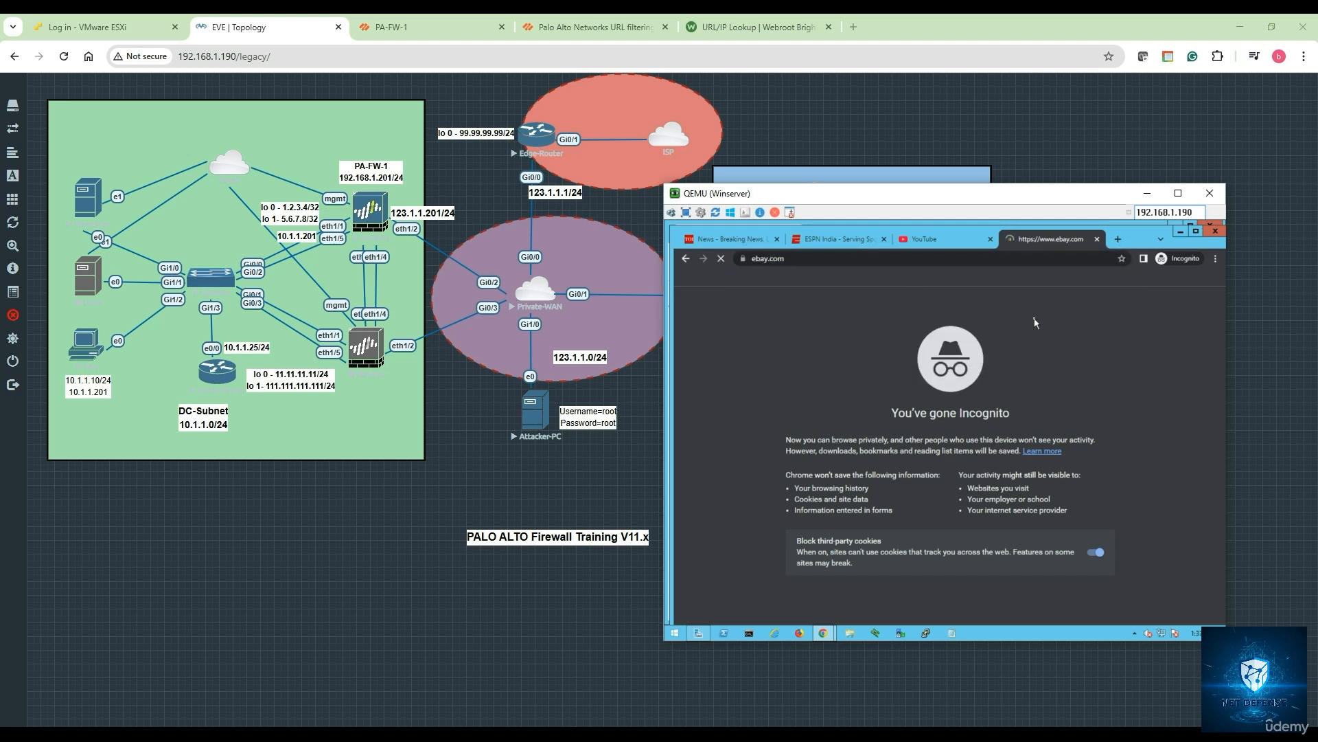
pyautogui.click(1118, 239)
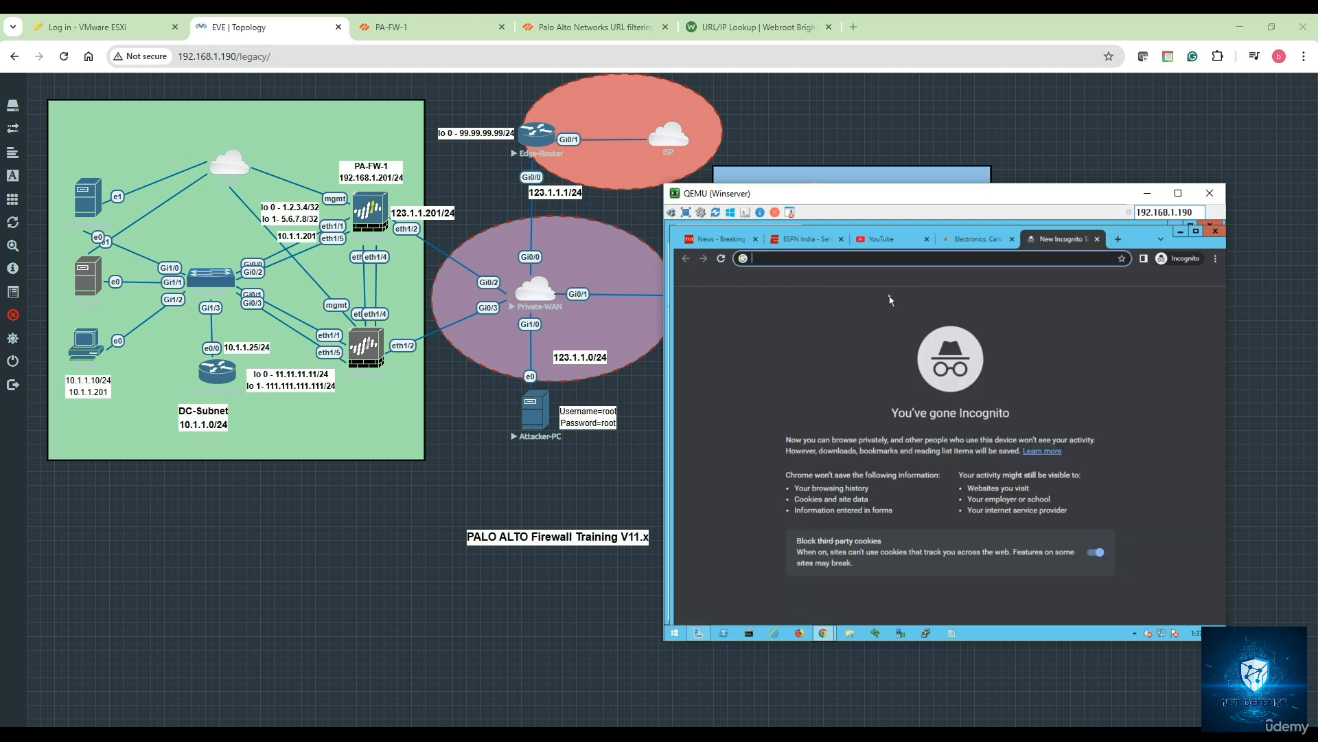
pyautogui.write('888.com')
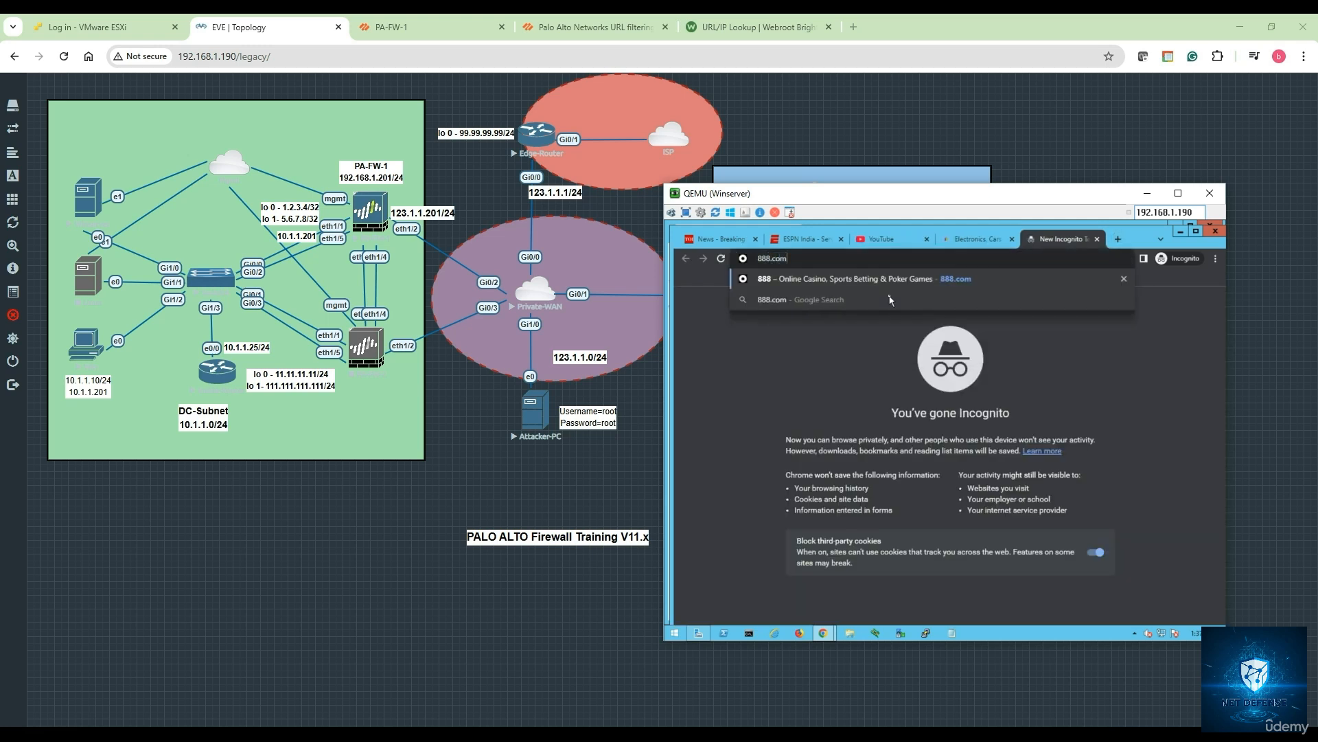
pyautogui.press('Return')
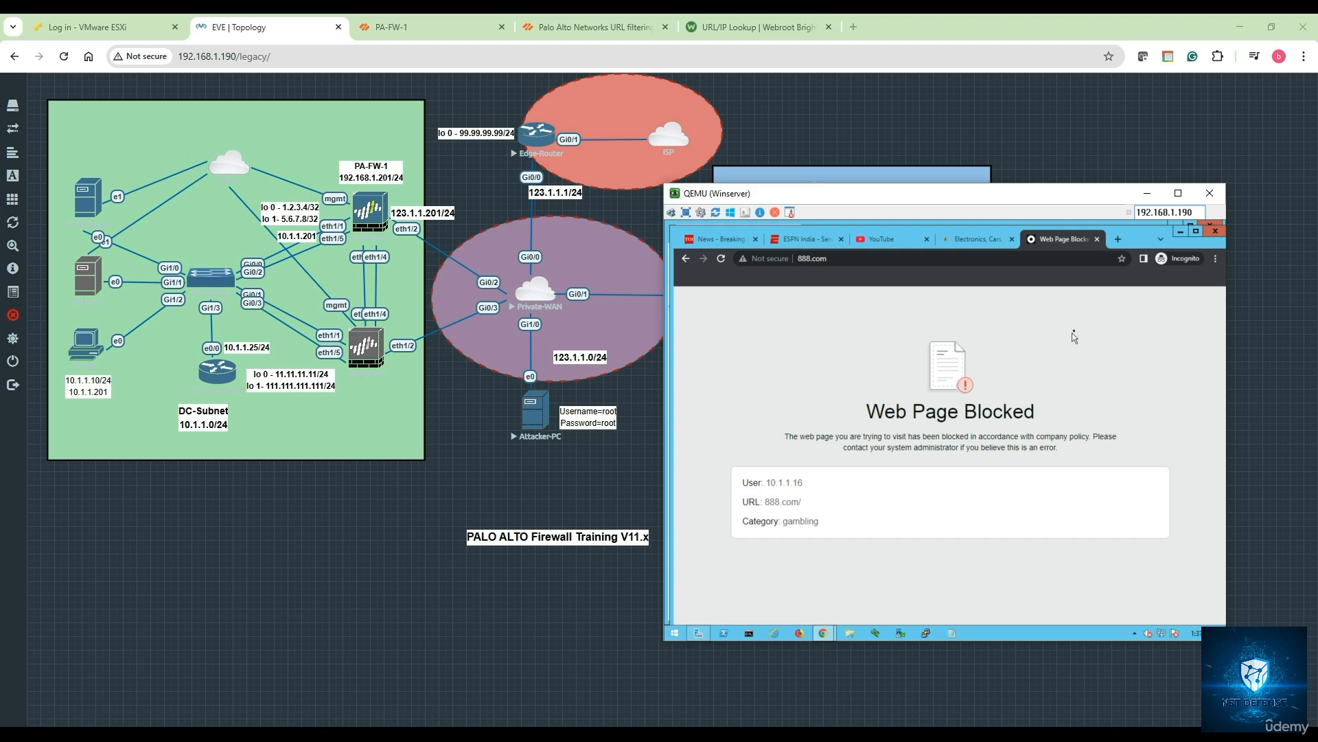
pyautogui.moveTo(952, 198); pyautogui.dragTo(853, 248)
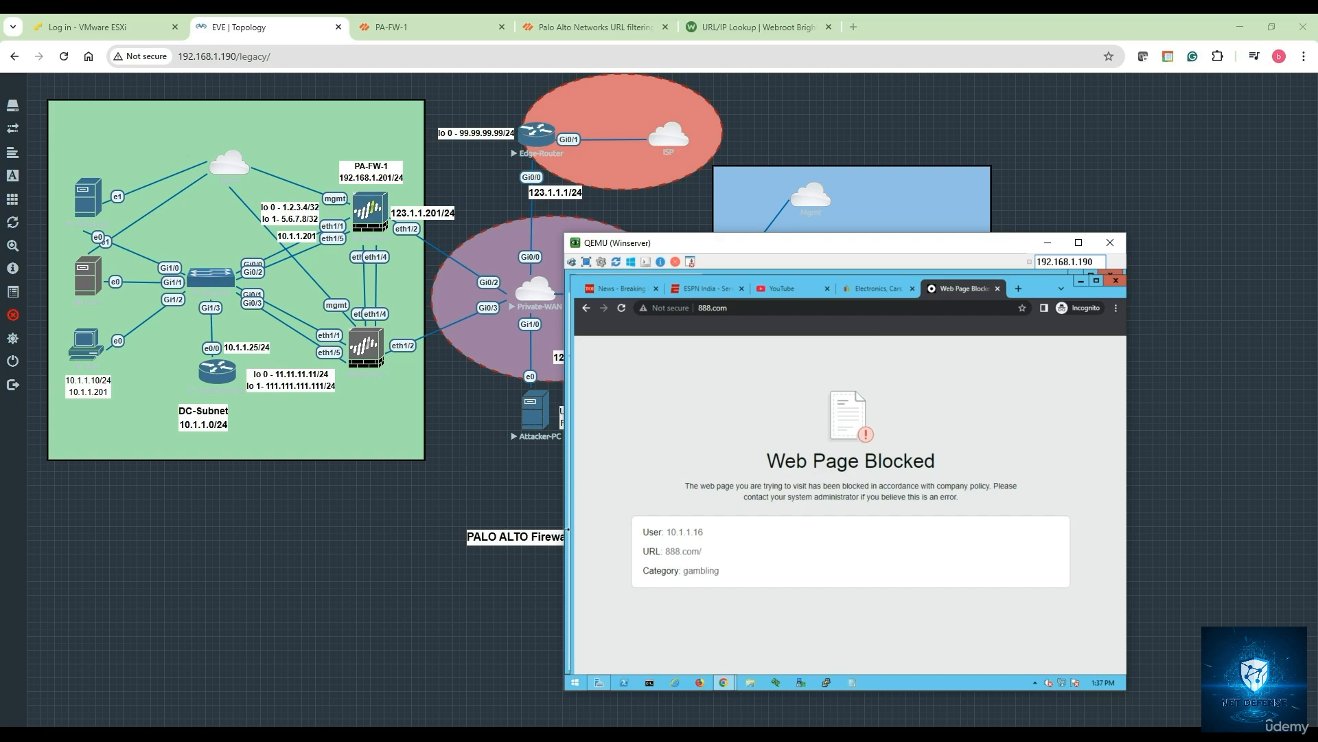
# - Append a separator line and the heading 'URL Filtering profile :' at the end of notes.txt
pyautogui.click(358, 738)
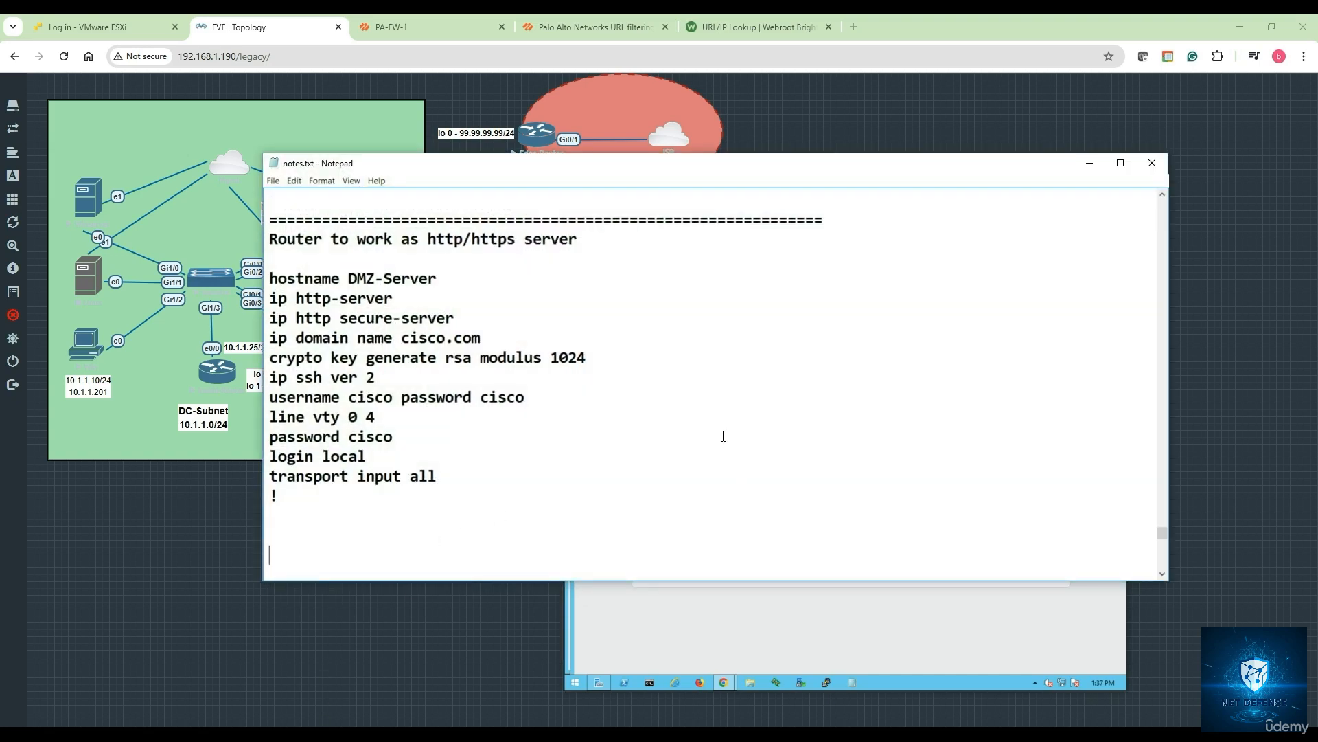
pyautogui.scroll(-1, 655, 440)
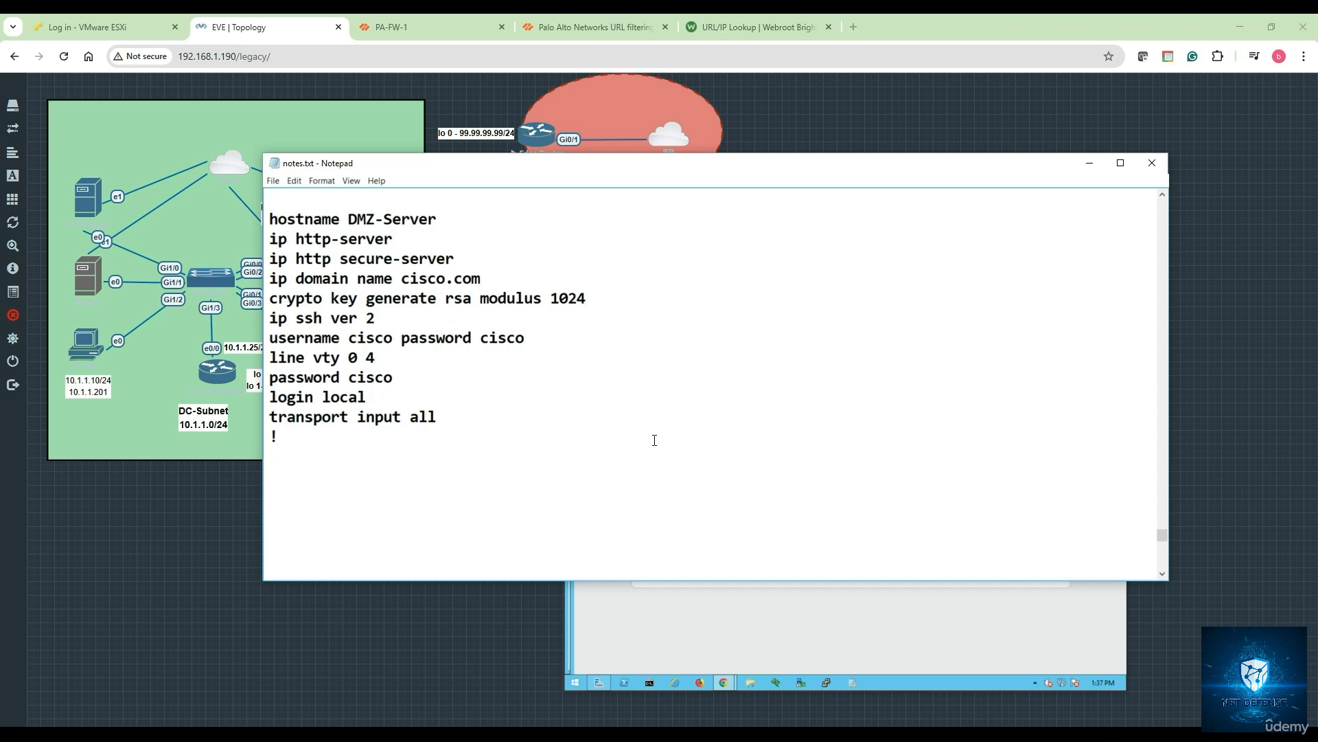
pyautogui.scroll(-4, 534, 447)
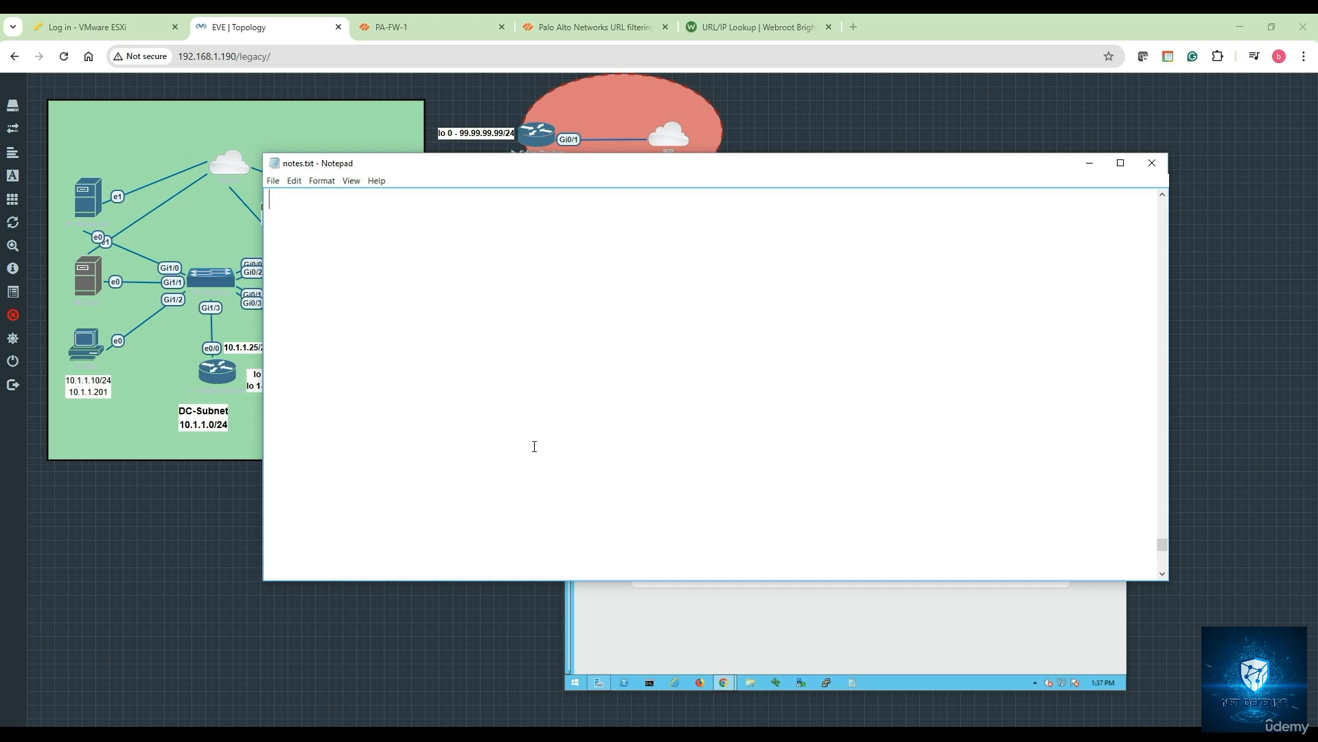
pyautogui.write('============================================  ')
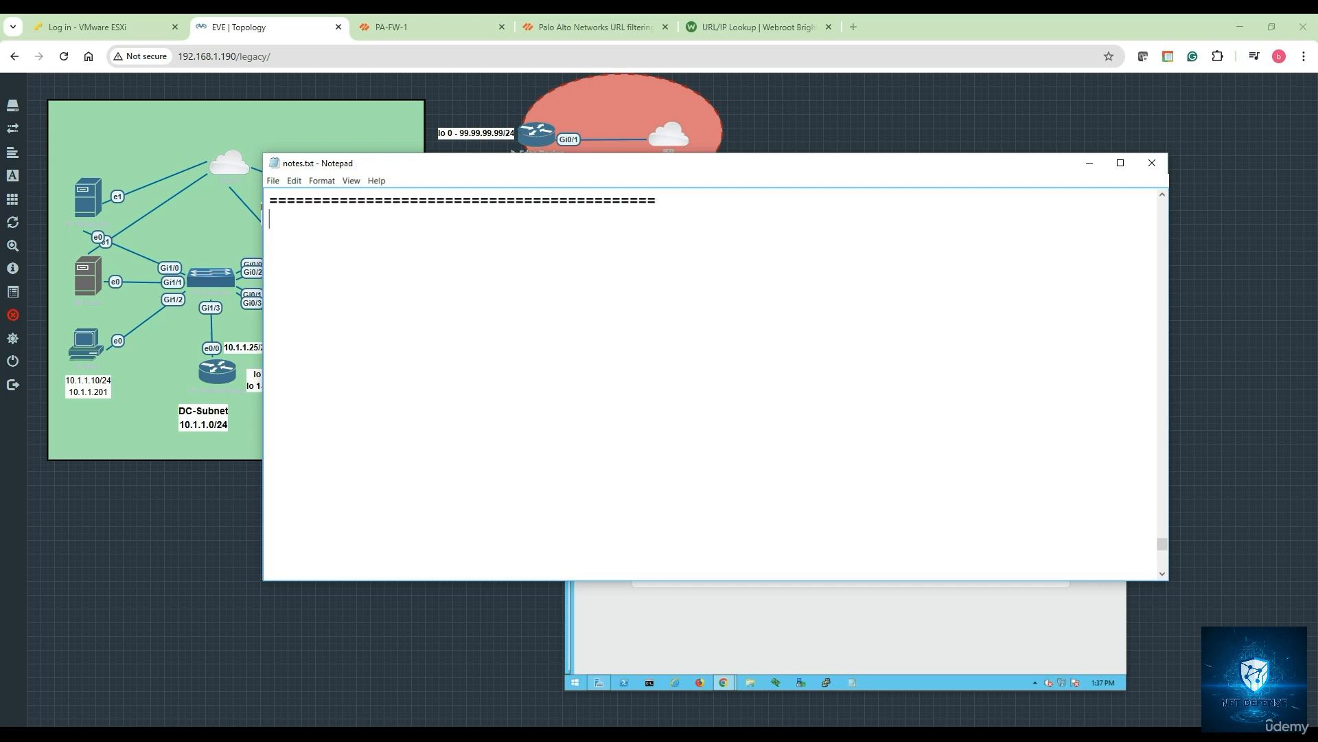
pyautogui.write('URL Filtering p')
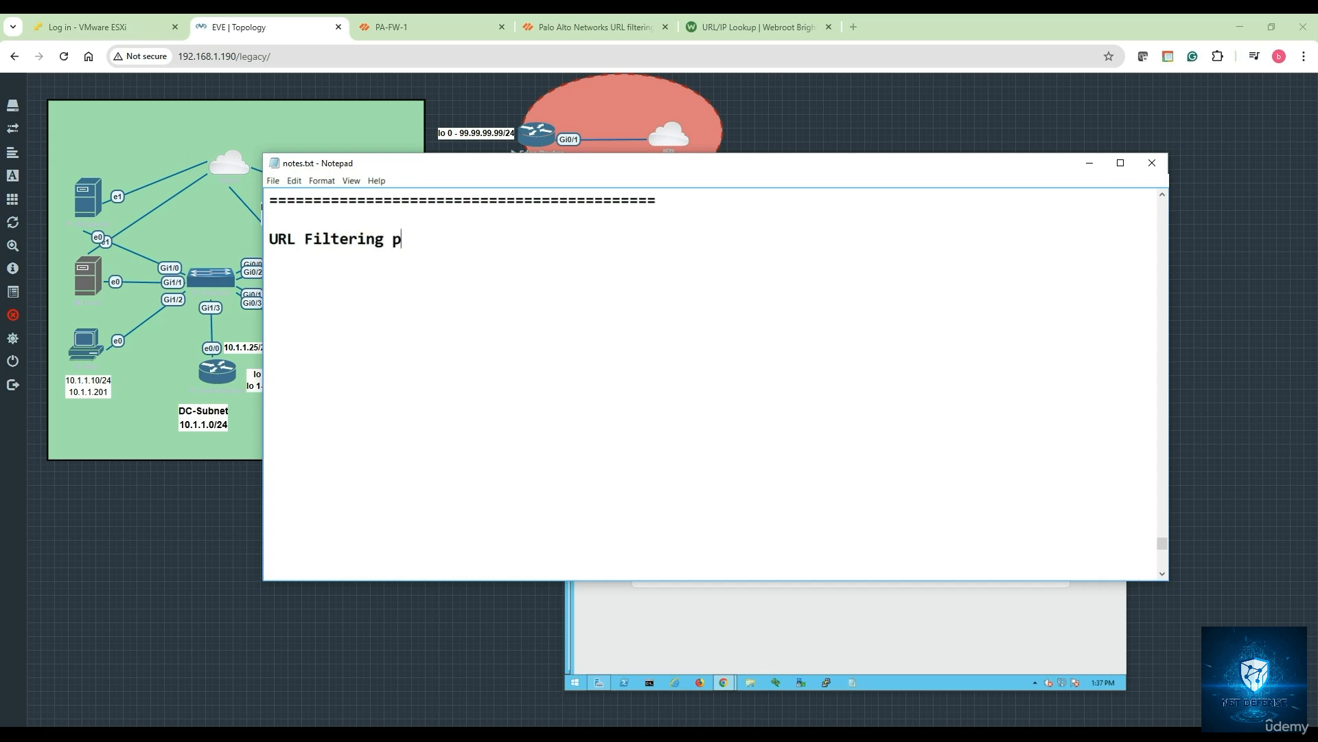
pyautogui.write('rofile :')
pyautogui.press('Return')
pyautogui.press('Return')
# - Write the definition: a security feature controlling user access to web content by URL categorization
pyautogui.write('Is a')
pyautogui.write(' sec')
pyautogui.write('ty ')
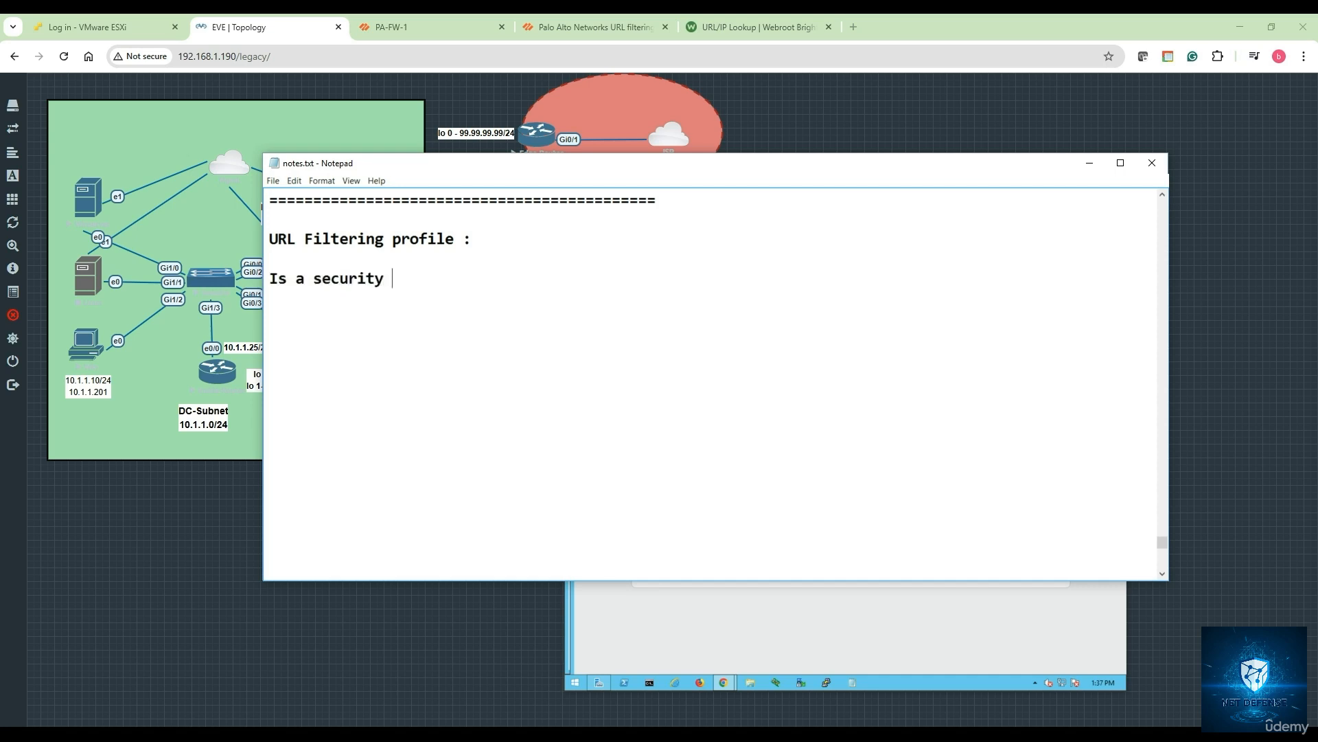
pyautogui.write('feature that con')
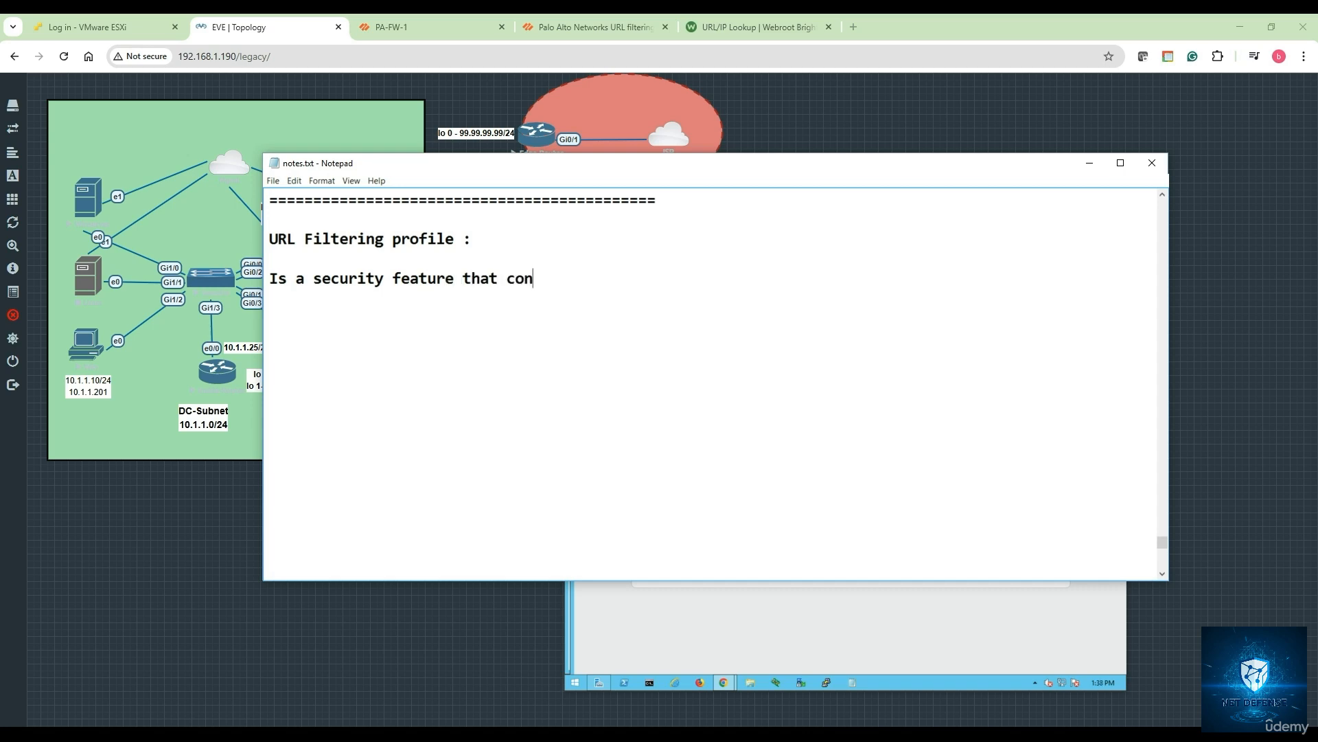
pyautogui.write('trols user access t')
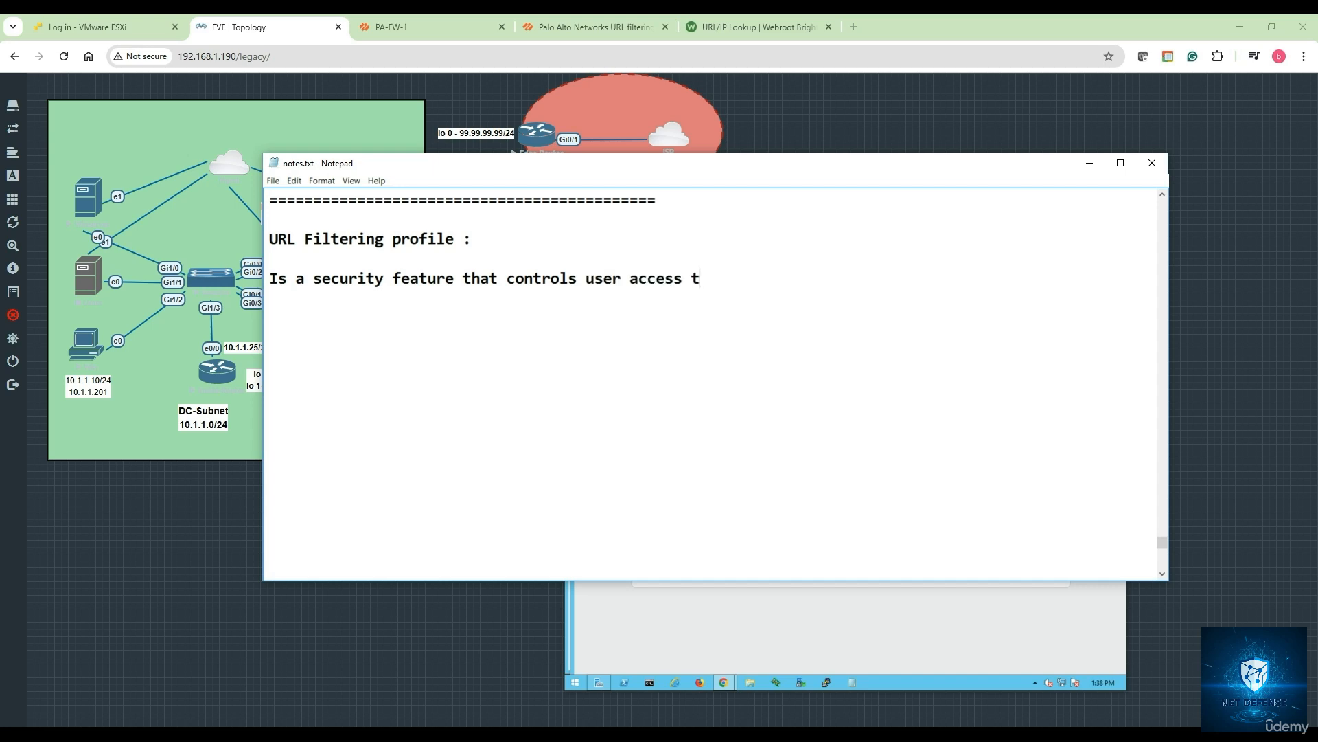
pyautogui.write('o web content by cate')
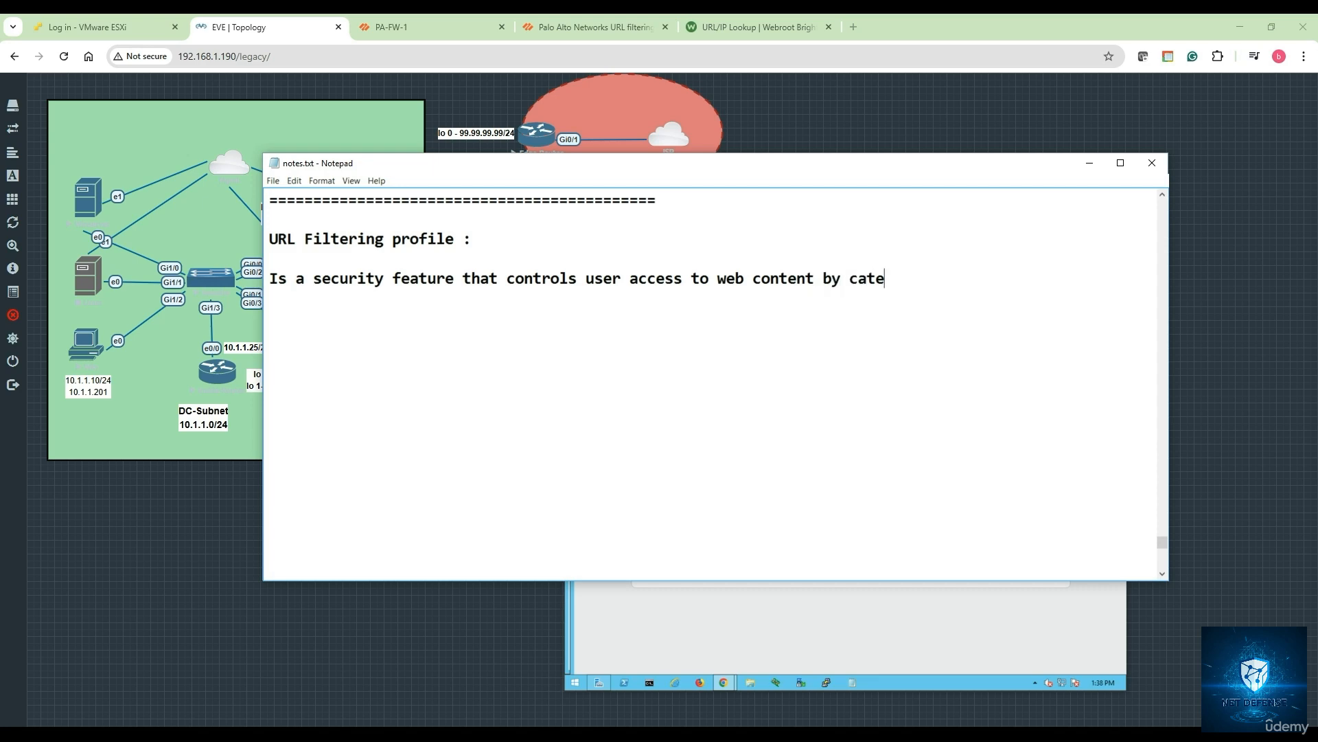
pyautogui.write('gorization of')
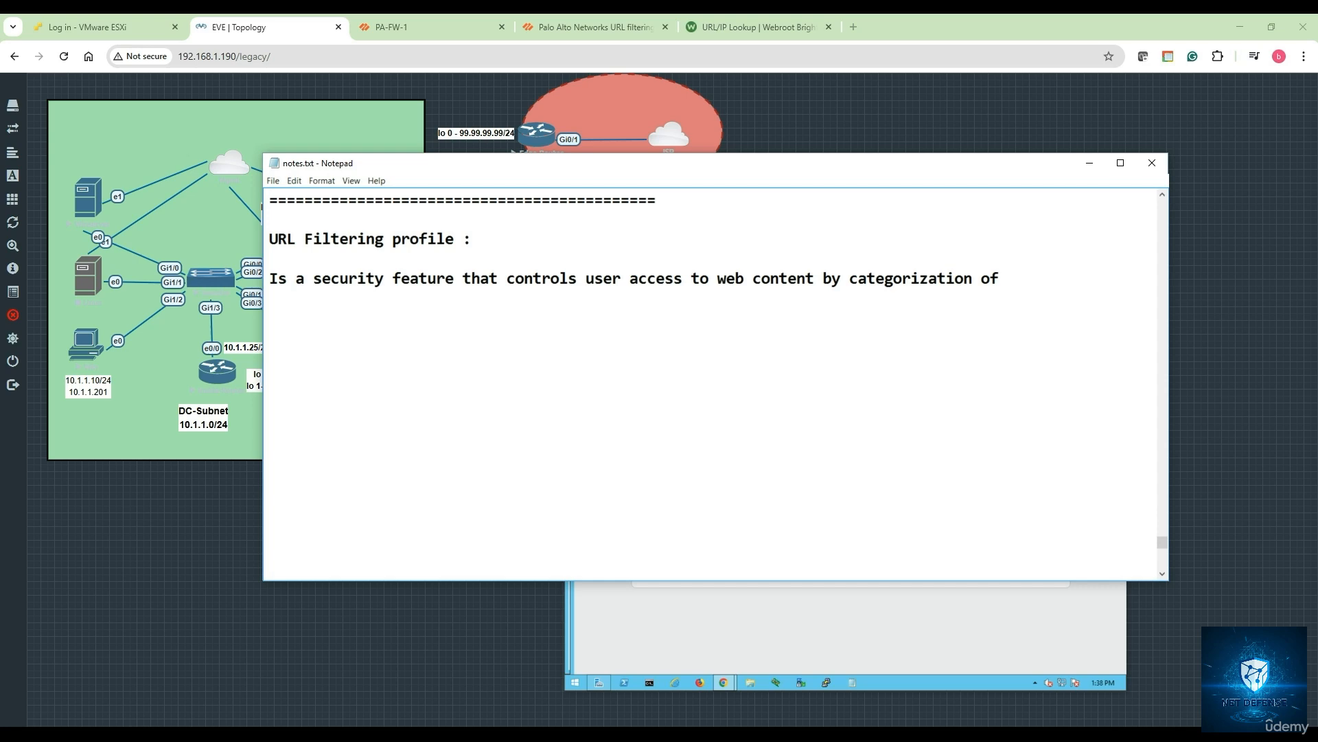
pyautogui.write(' URLs and enforcing ')
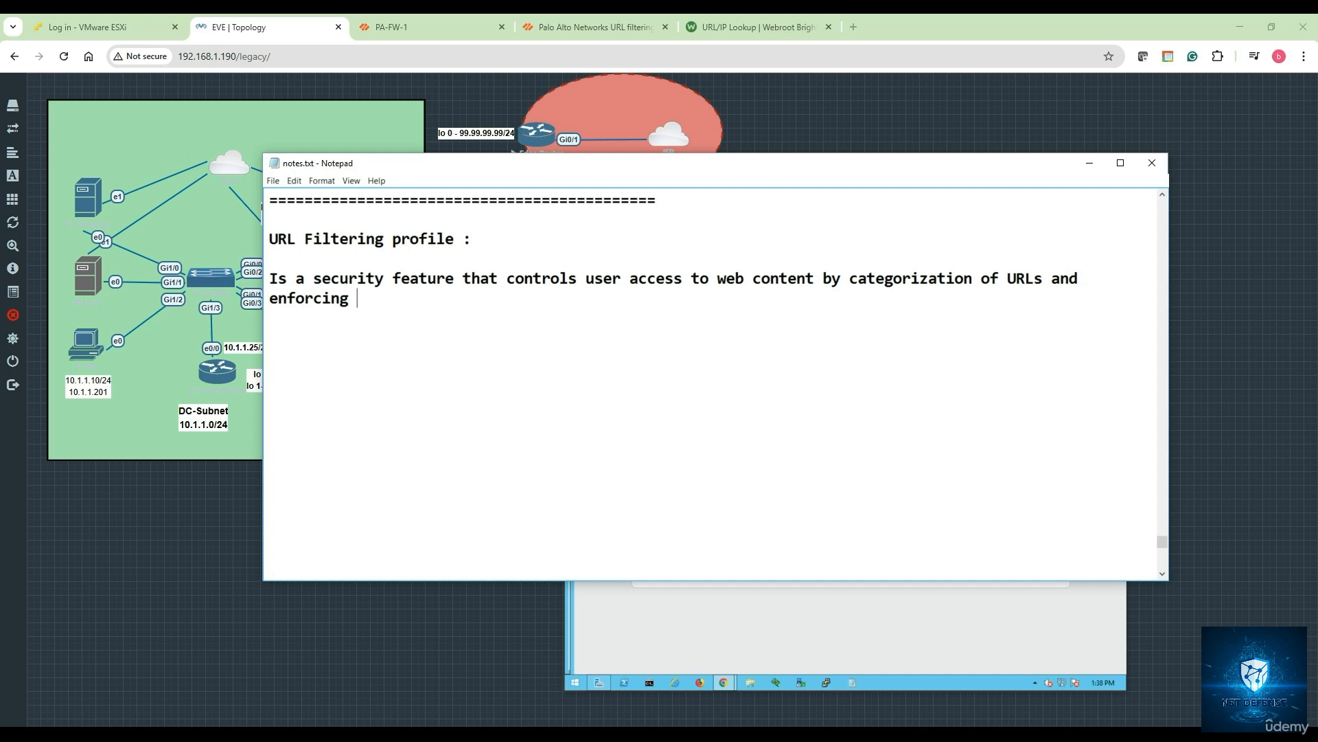
pyautogui.write('policies based on ')
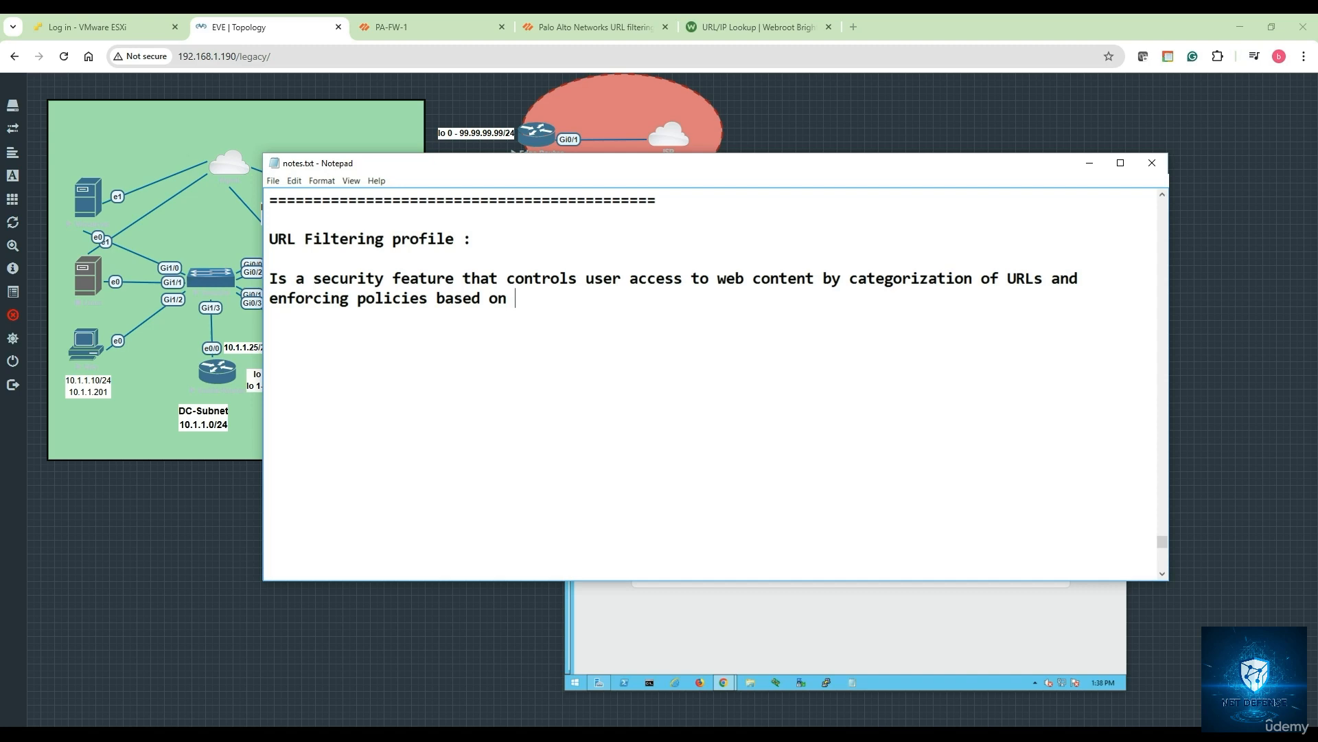
pyautogui.write('those categories')
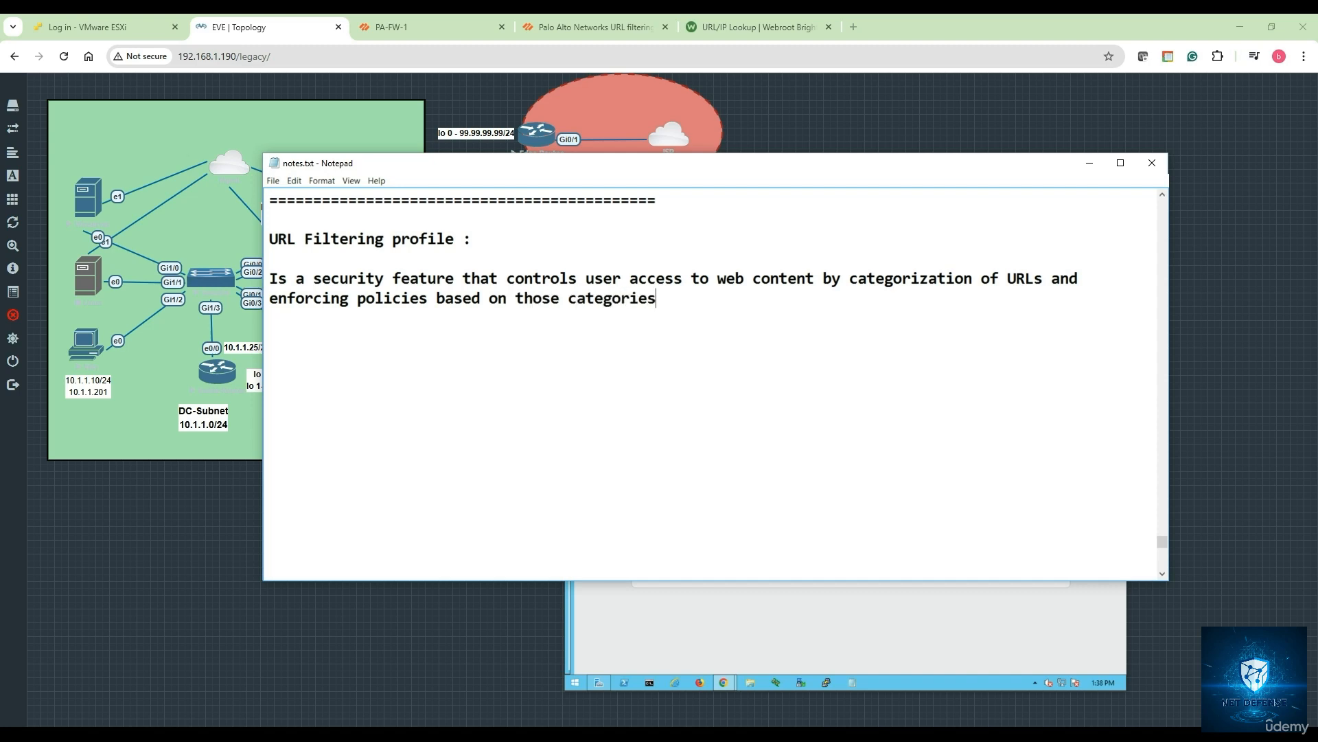
pyautogui.write('.')
pyautogui.press('Return')
pyautogui.press('Return')
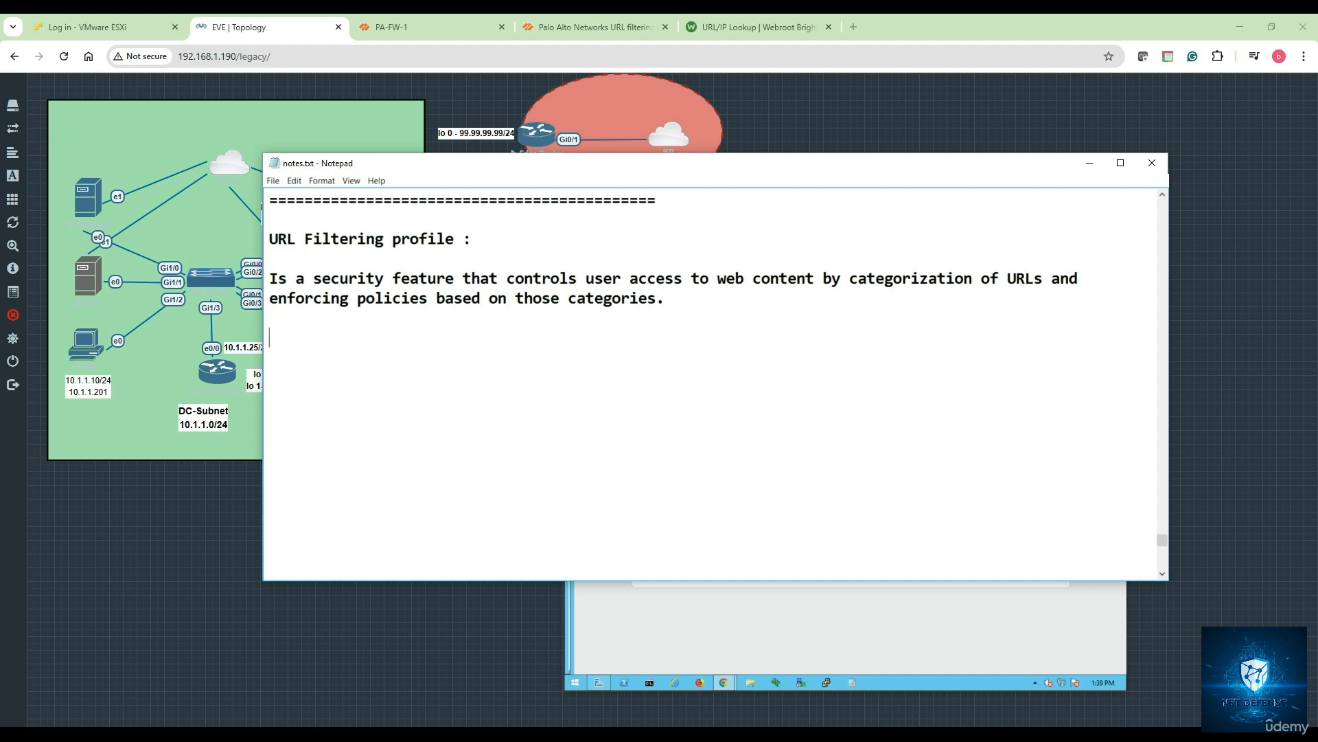
# - Type features '1. URL Categorizations' and '2. Policy enforcement : Block, Allow, Alert, continue'
pyautogui.write('1. URL Categoriz')
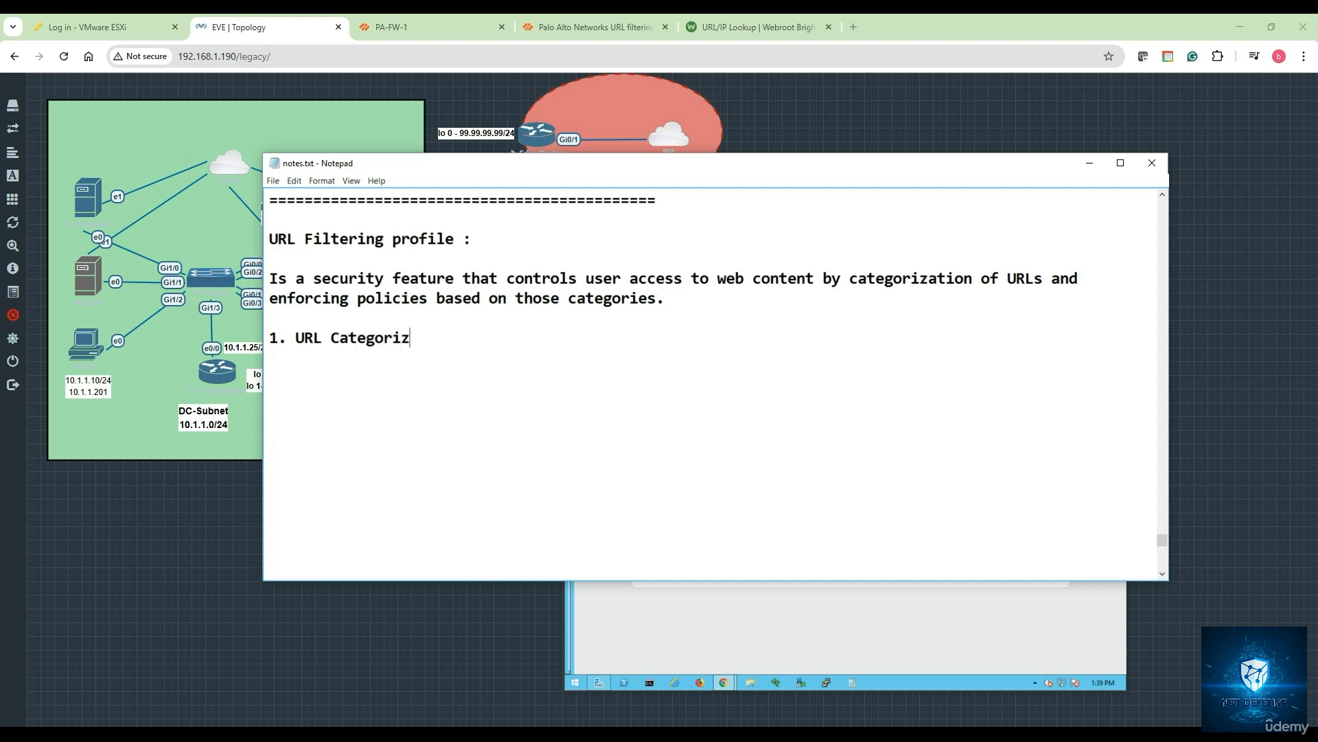
pyautogui.write('ations')
pyautogui.press('Return')
pyautogui.write('2. Policy en')
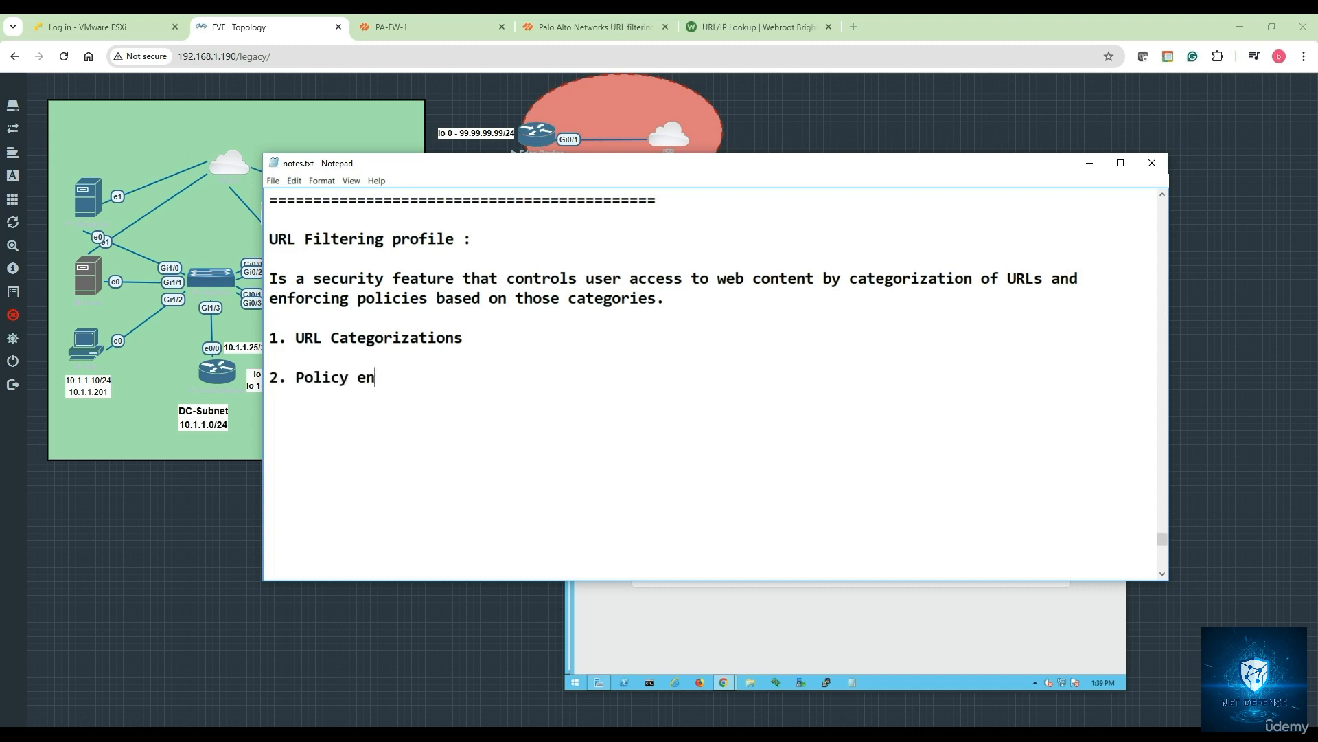
pyautogui.write('forcement')
pyautogui.write(': Block')
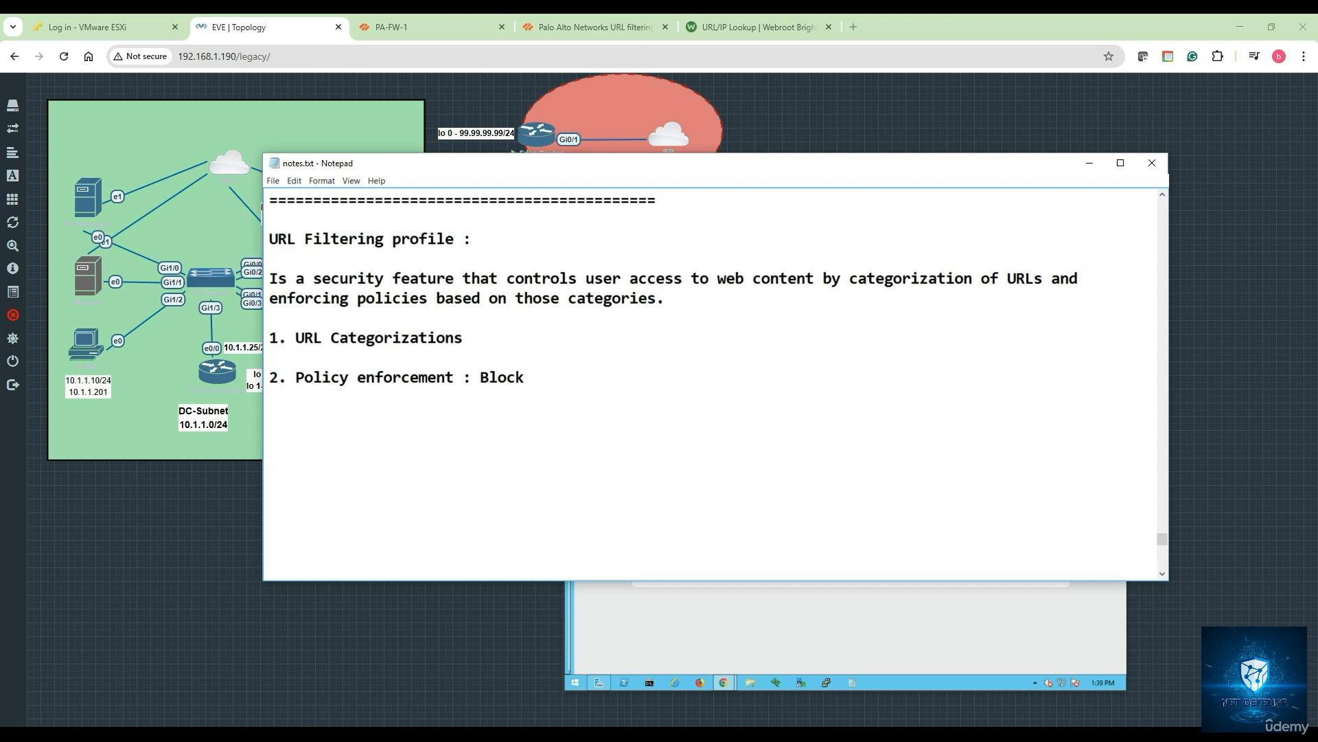
pyautogui.write(', Allow, Alert, continue')
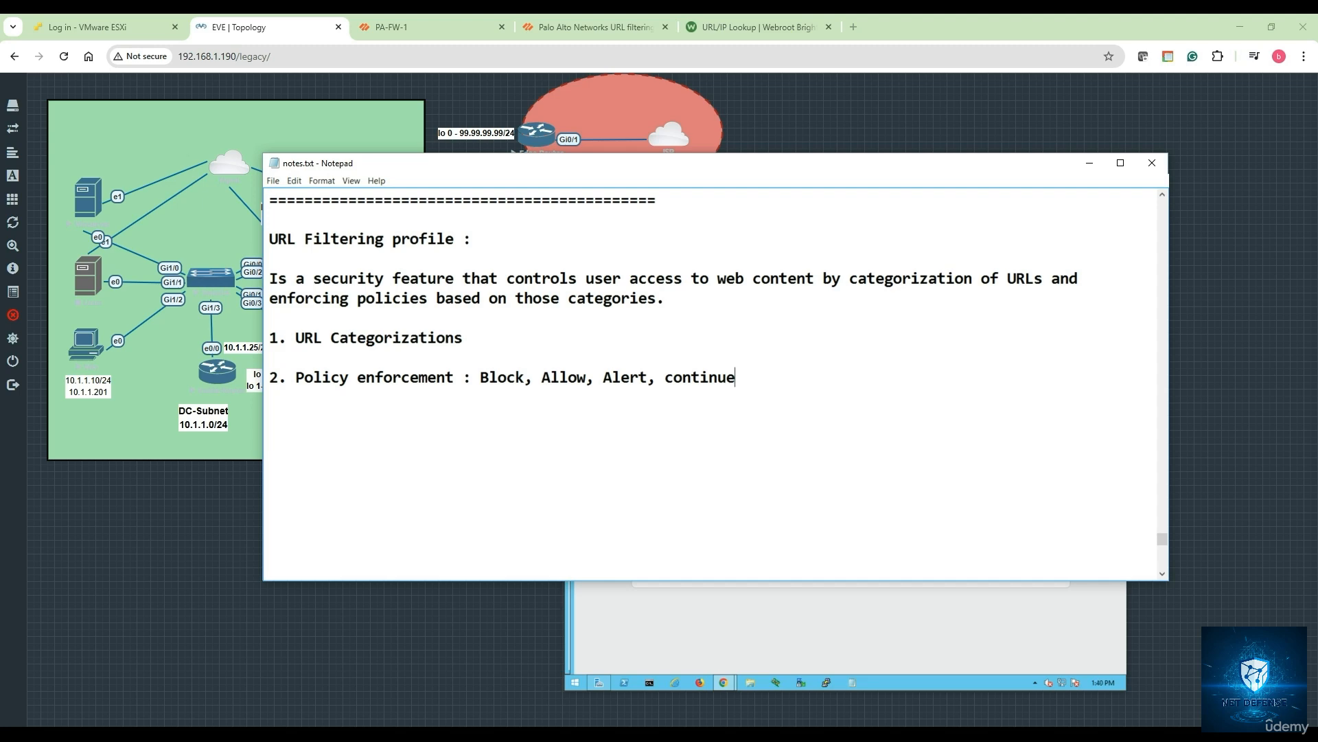
# - Add '3. Granular control' and begin the next point, '4. Custom URL'
pyautogui.press('Return')
pyautogui.write('3.')
pyautogui.write('Granular control')
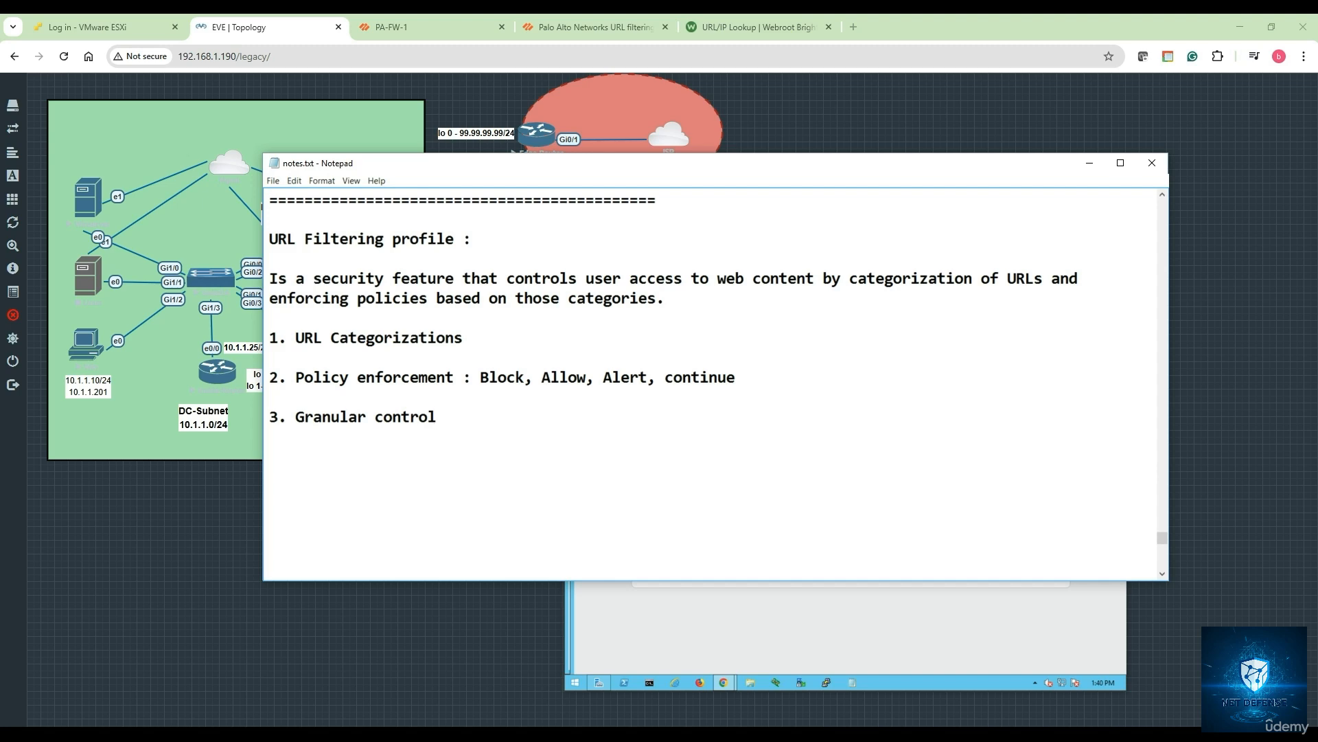
pyautogui.write('4. Custom URL')
# - Add feature '5. Safe search enforcement' on a new line, fixing its typos
pyautogui.press('Return')
pyautogui.write('5. ')
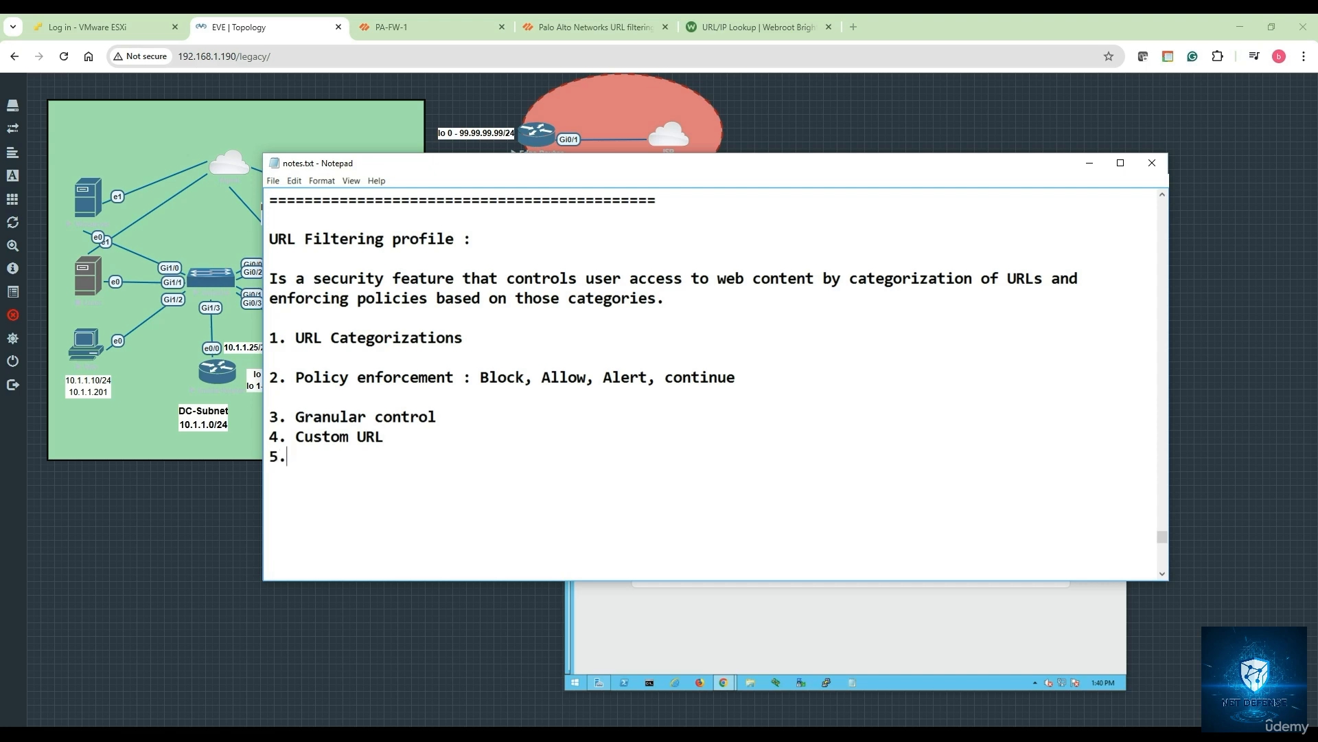
pyautogui.write('Safesearch')
pyautogui.press('BackSpace')
pyautogui.press('BackSpace')
pyautogui.press('BackSpace')
pyautogui.press('BackSpace')
pyautogui.press('BackSpace')
pyautogui.press('BackSpace')
pyautogui.write('search enforcement')
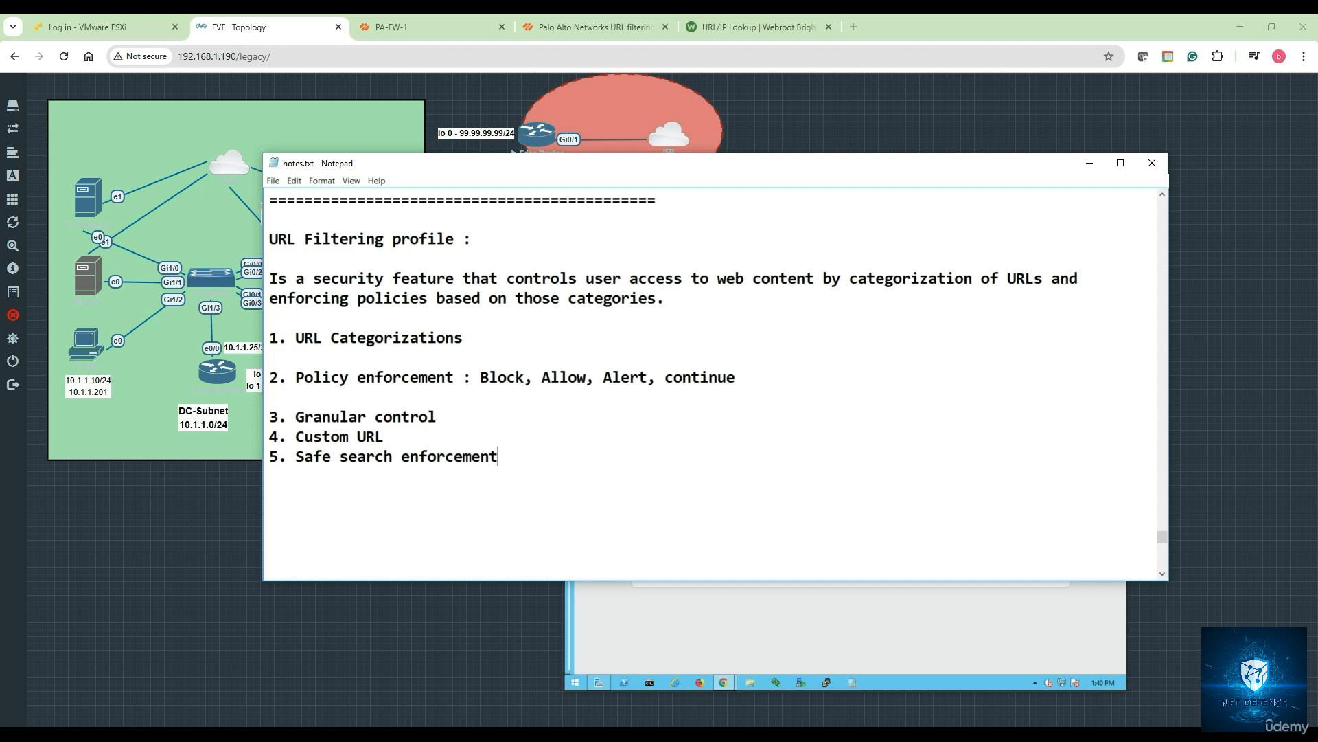
pyautogui.press('BackSpace')
# - Add '6. Dynamic update' and '7. Visibility and reporting', then minimize Notepad
pyautogui.write('6. Dynamic updates')
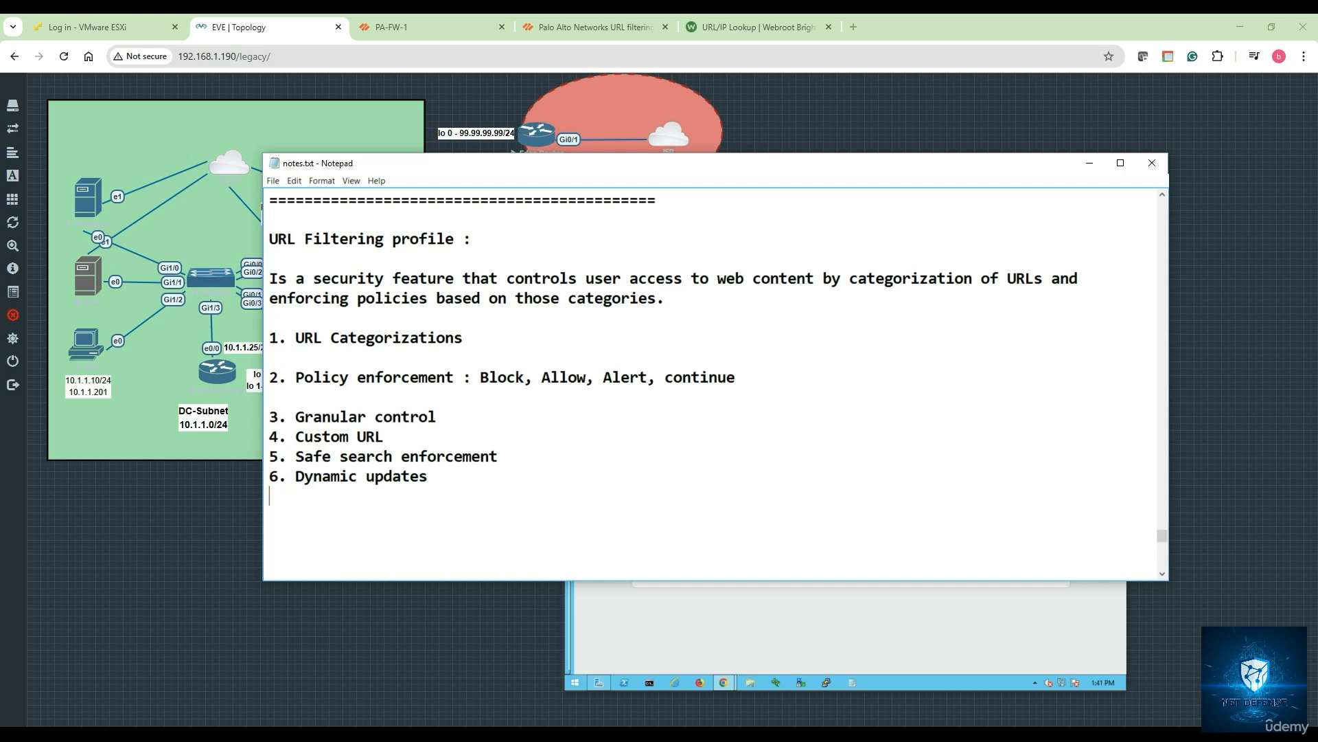
pyautogui.write('7. Visibility and re')
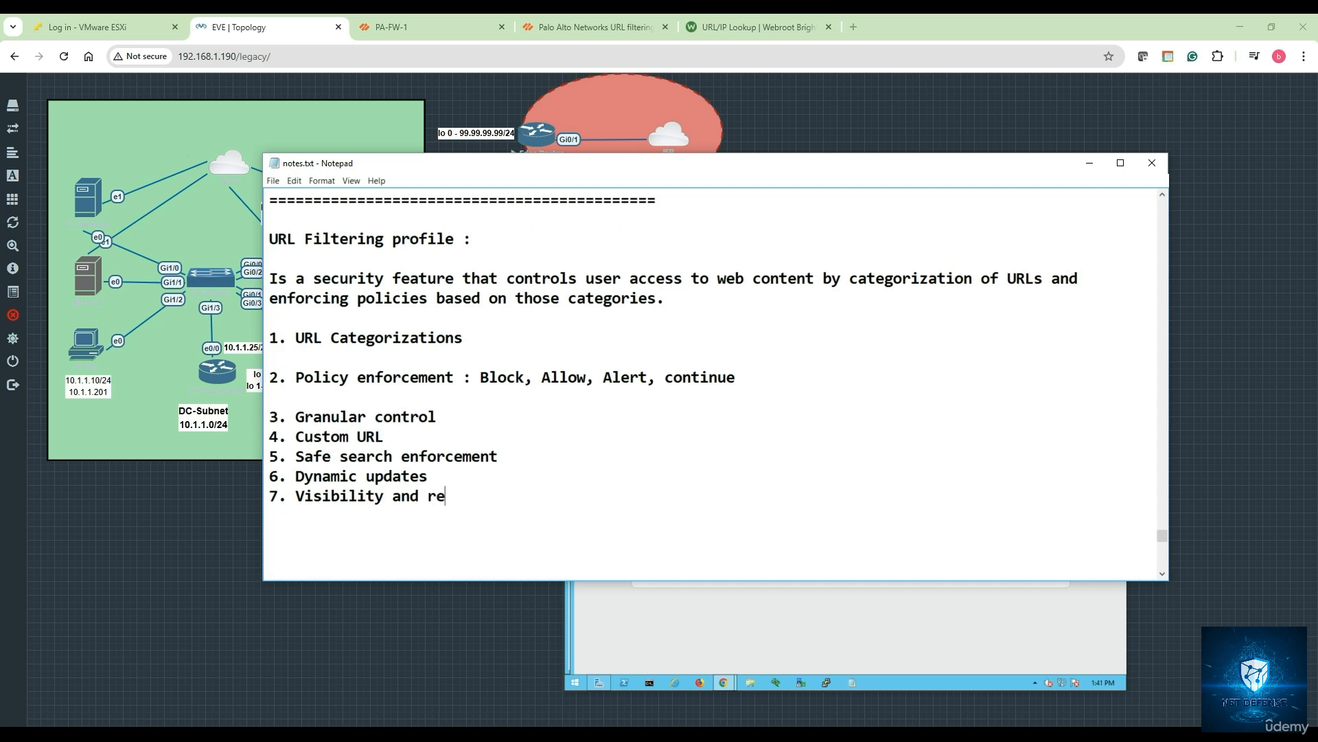
pyautogui.write('portig')
pyautogui.press('BackSpace')
pyautogui.write('gn')
pyautogui.press('BackSpace')
pyautogui.press('BackSpace')
pyautogui.write('ng')
pyautogui.click(1089, 162)
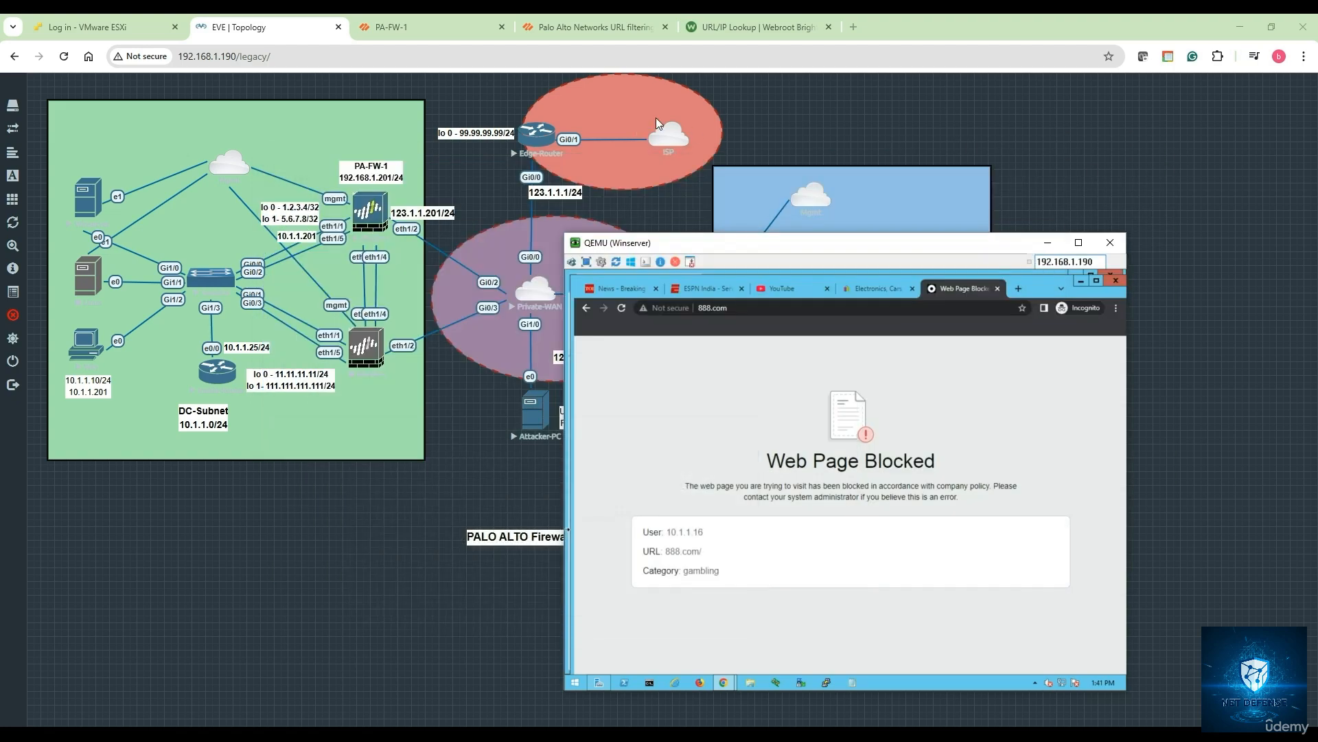
# - Show the PA-FW-1 URL Filtering log, where 888.com gambling requests appear as block-url
pyautogui.click(453, 36)
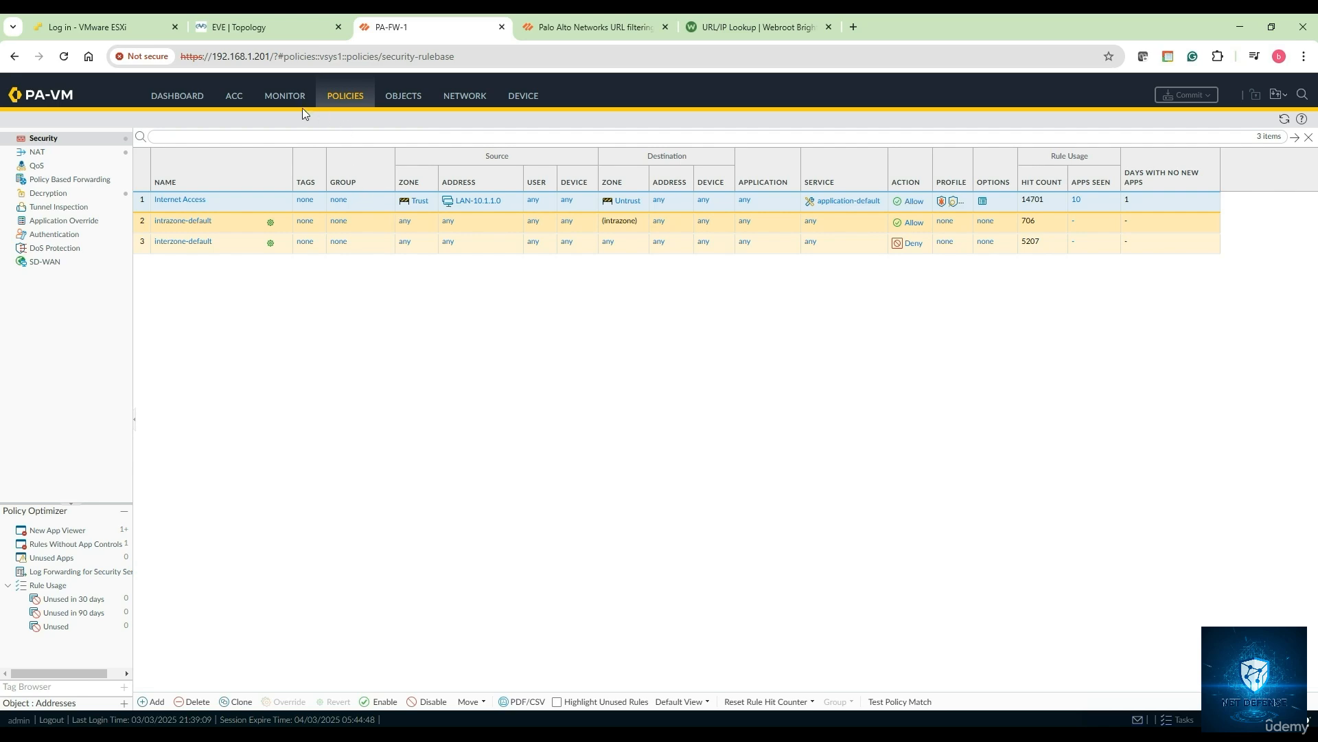
pyautogui.click(283, 100)
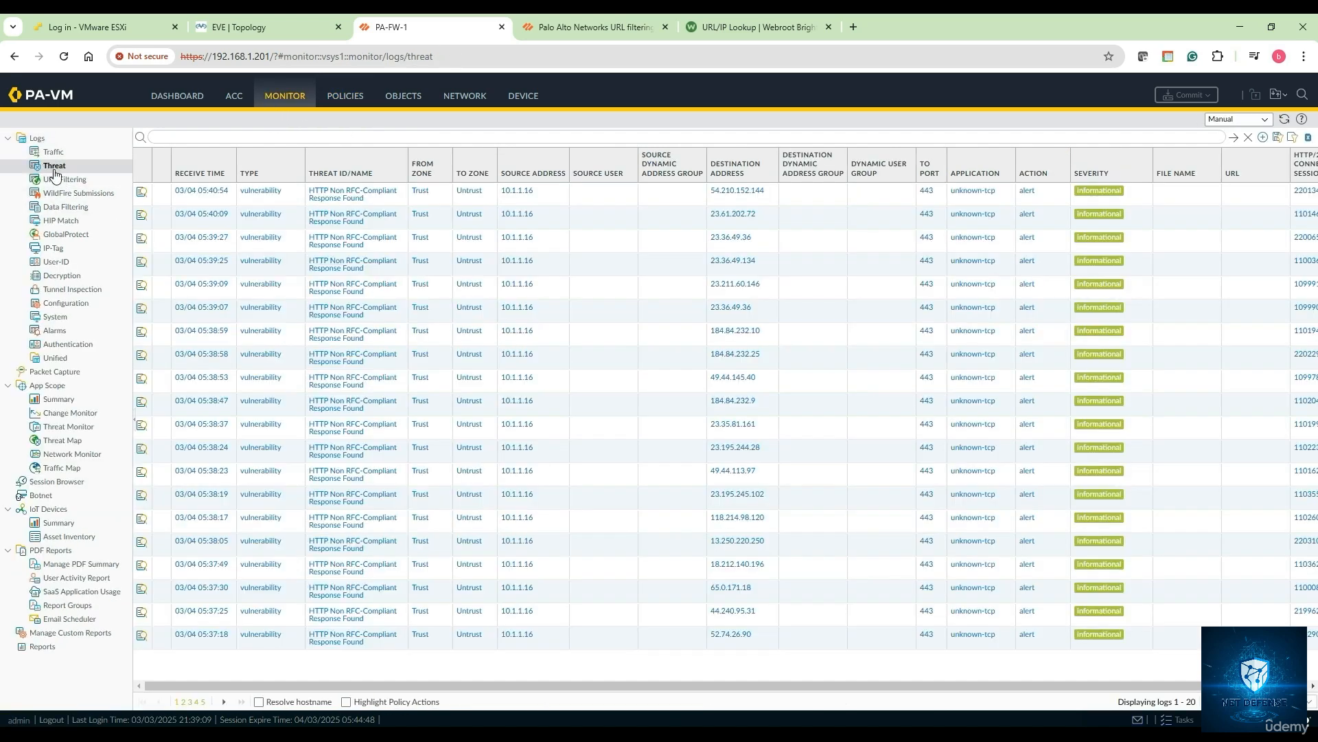
pyautogui.click(56, 178)
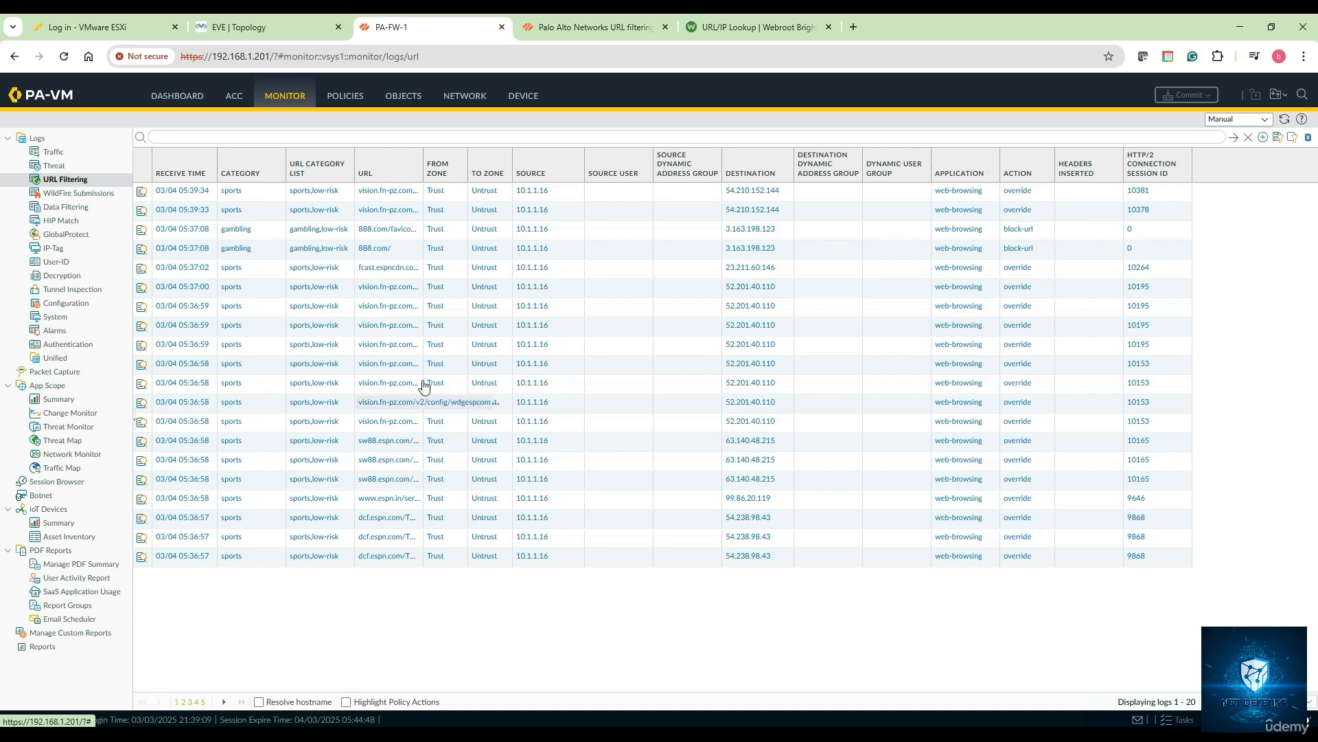
pyautogui.click(149, 196)
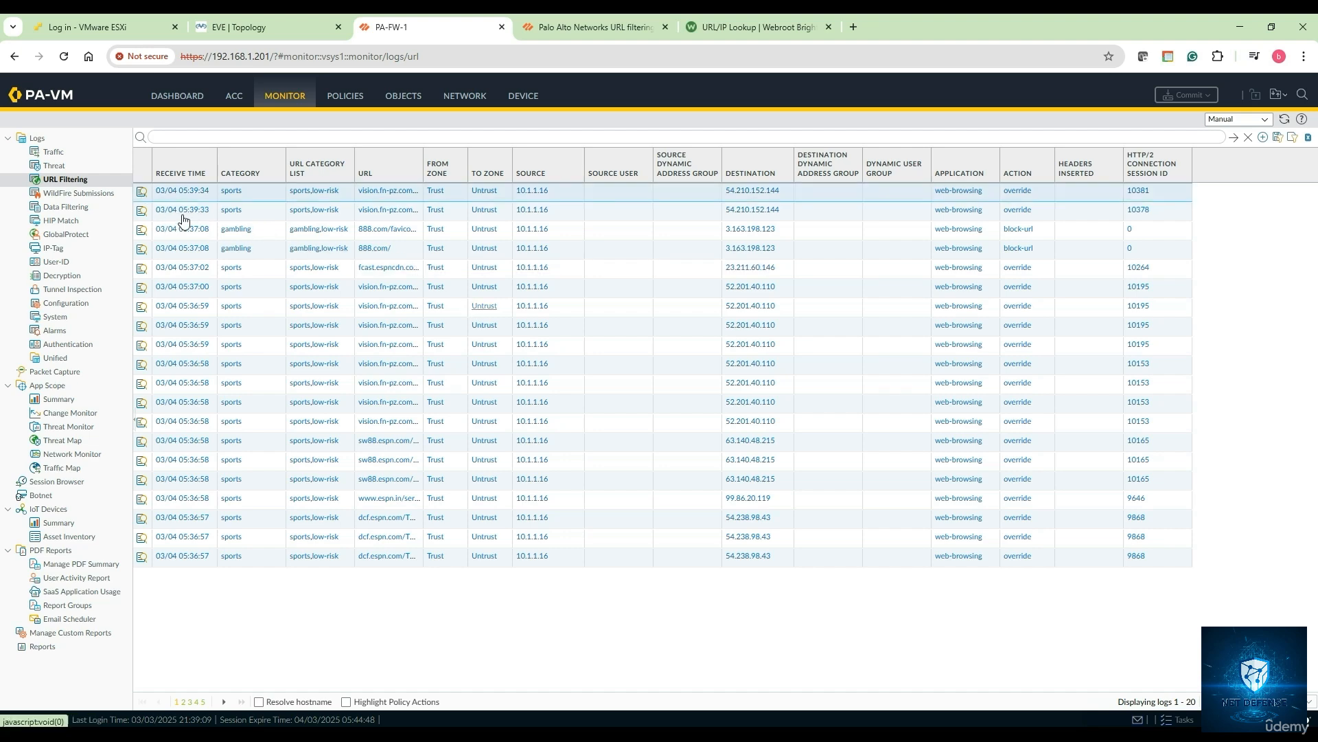
pyautogui.click(142, 192)
pyautogui.scroll(-8, 626, 404)
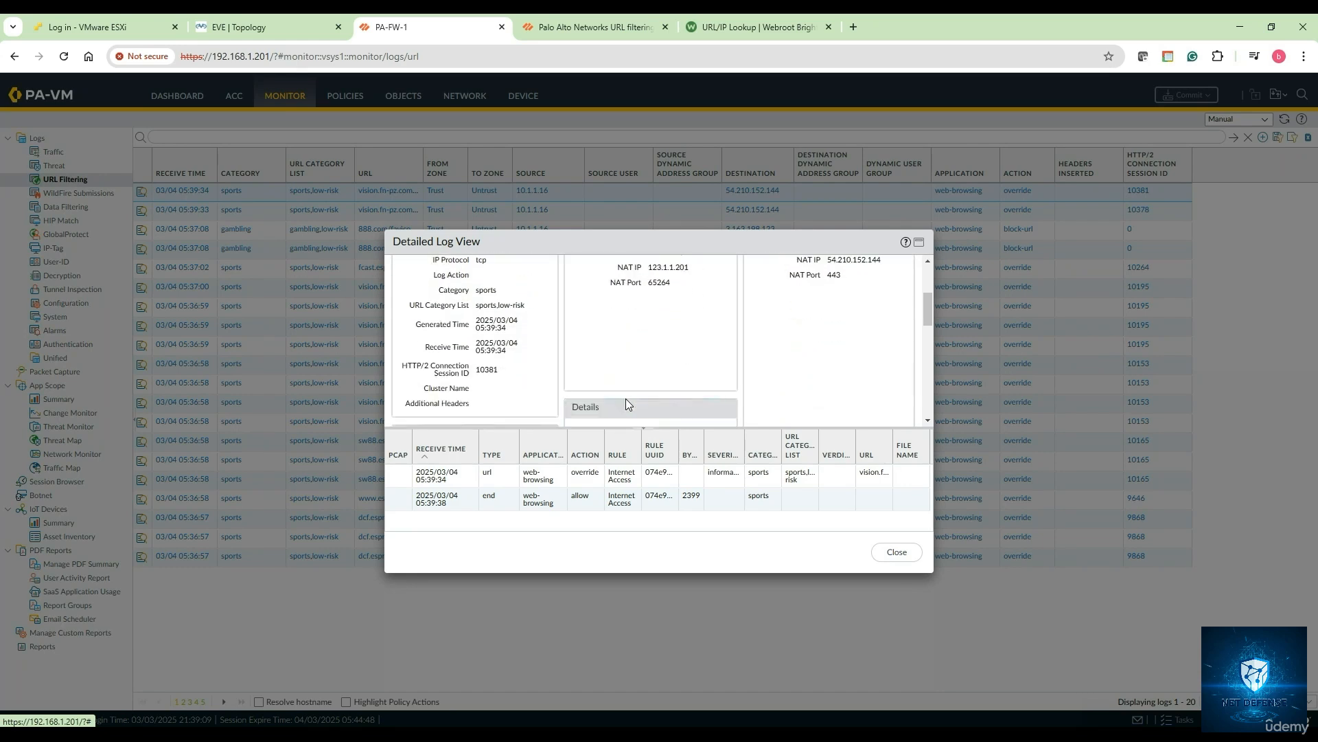
pyautogui.scroll(-6, 626, 403)
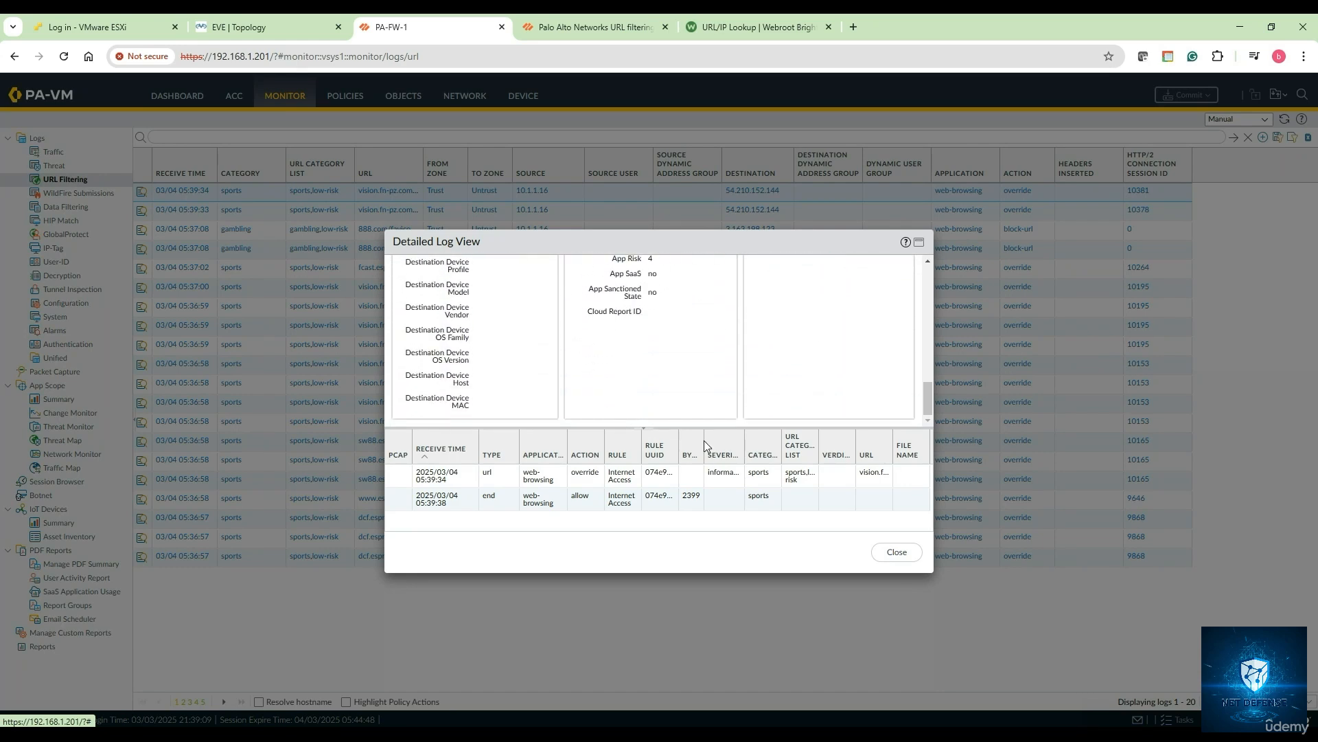
pyautogui.click(897, 553)
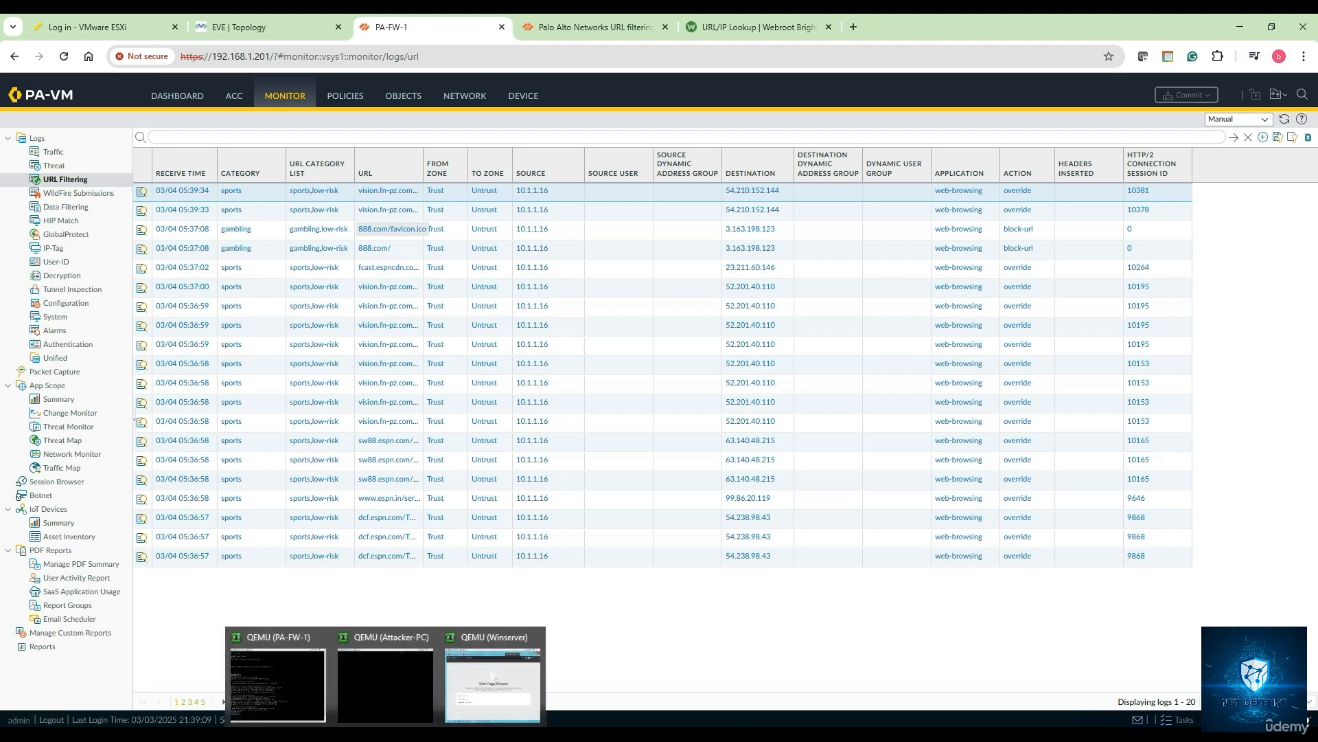
# - Restore Notepad and start a 'Use Cases:' list with Web Content Filtering and Regulatory compliance
pyautogui.moveTo(285, 733)
pyautogui.click(303, 703)
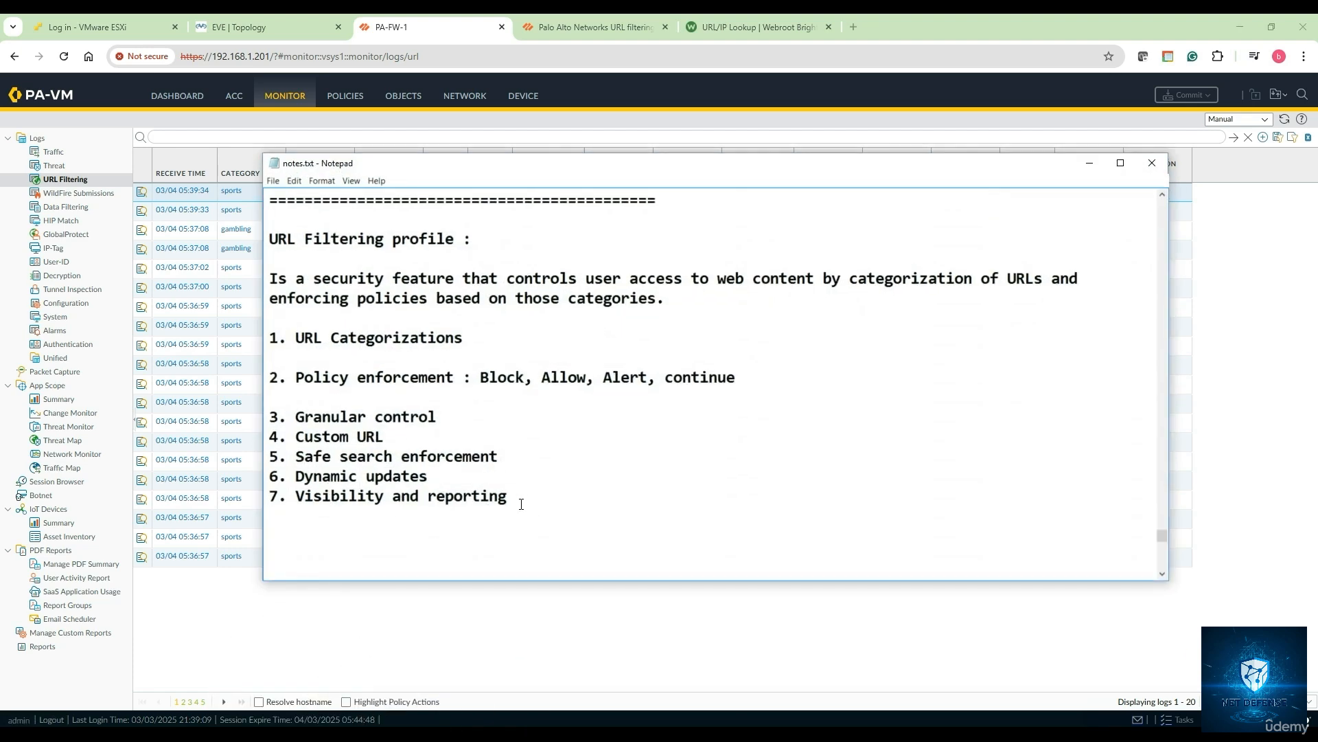
pyautogui.press('Return')
pyautogui.write('Use Cases')
pyautogui.write(':')
pyautogui.write('- ')
pyautogui.write('Web Co')
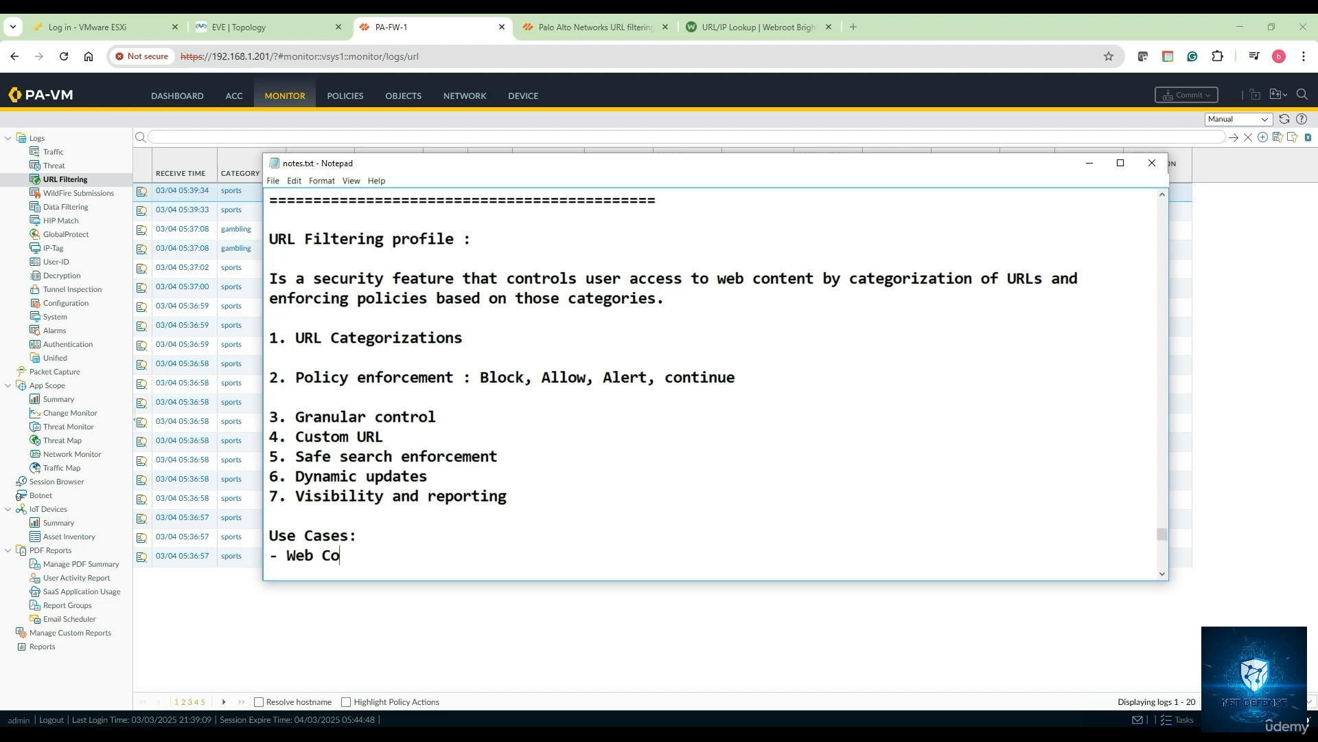
pyautogui.write('ntent Filterinng')
pyautogui.press('BackSpace')
pyautogui.press('BackSpace')
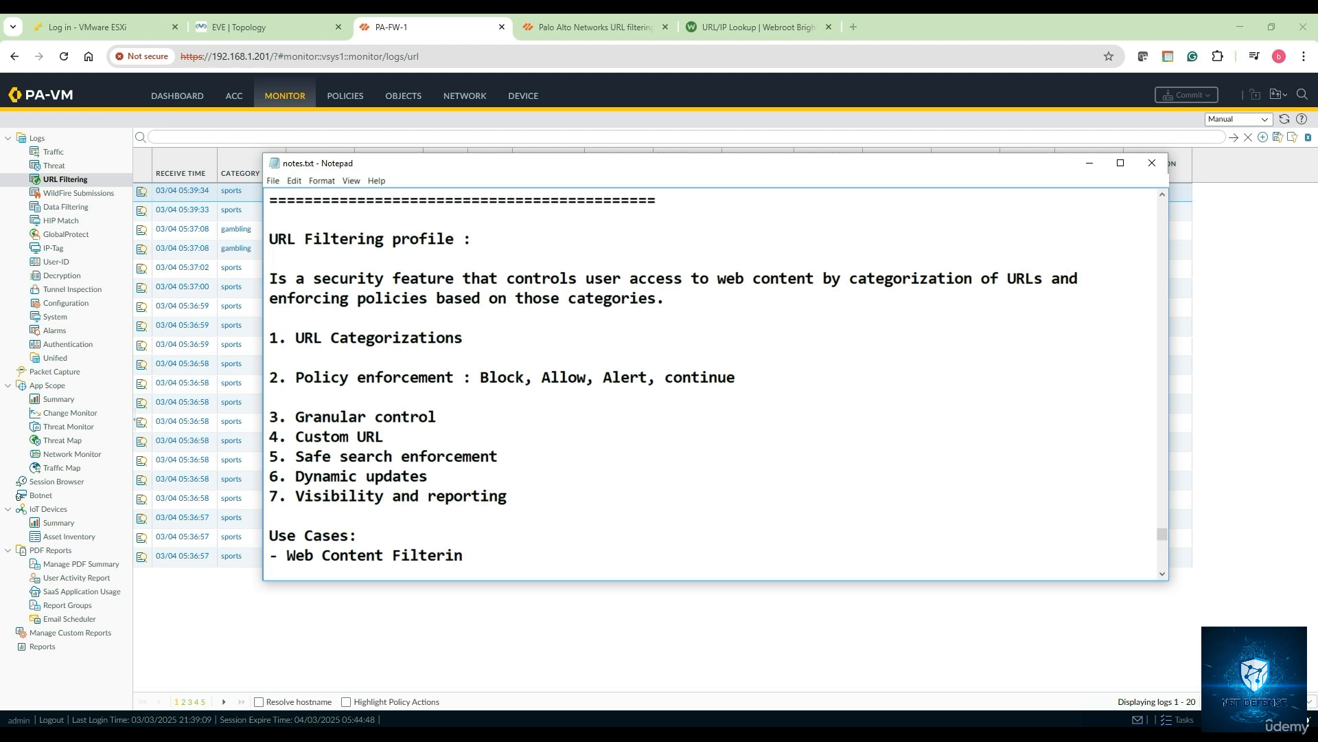
pyautogui.write('g')
pyautogui.press('Return')
pyautogui.write('- ')
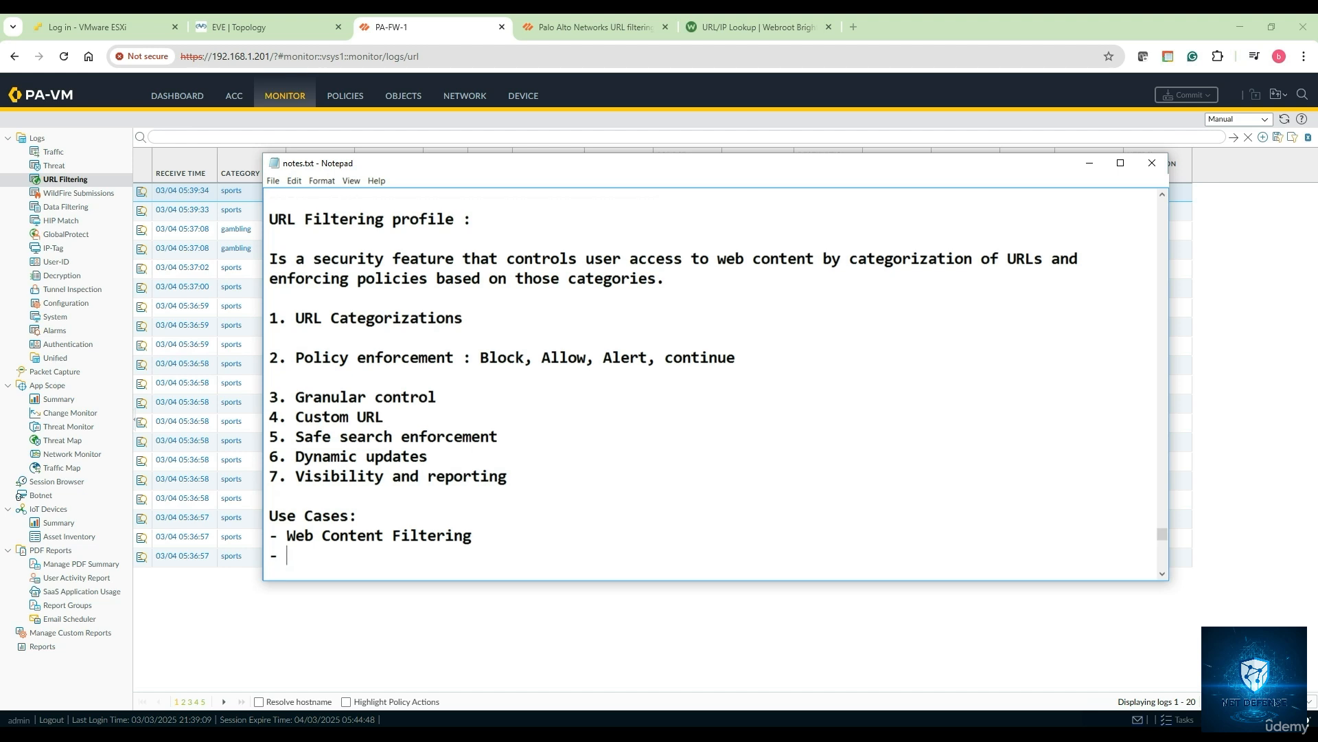
pyautogui.write('Regulatory compliance')
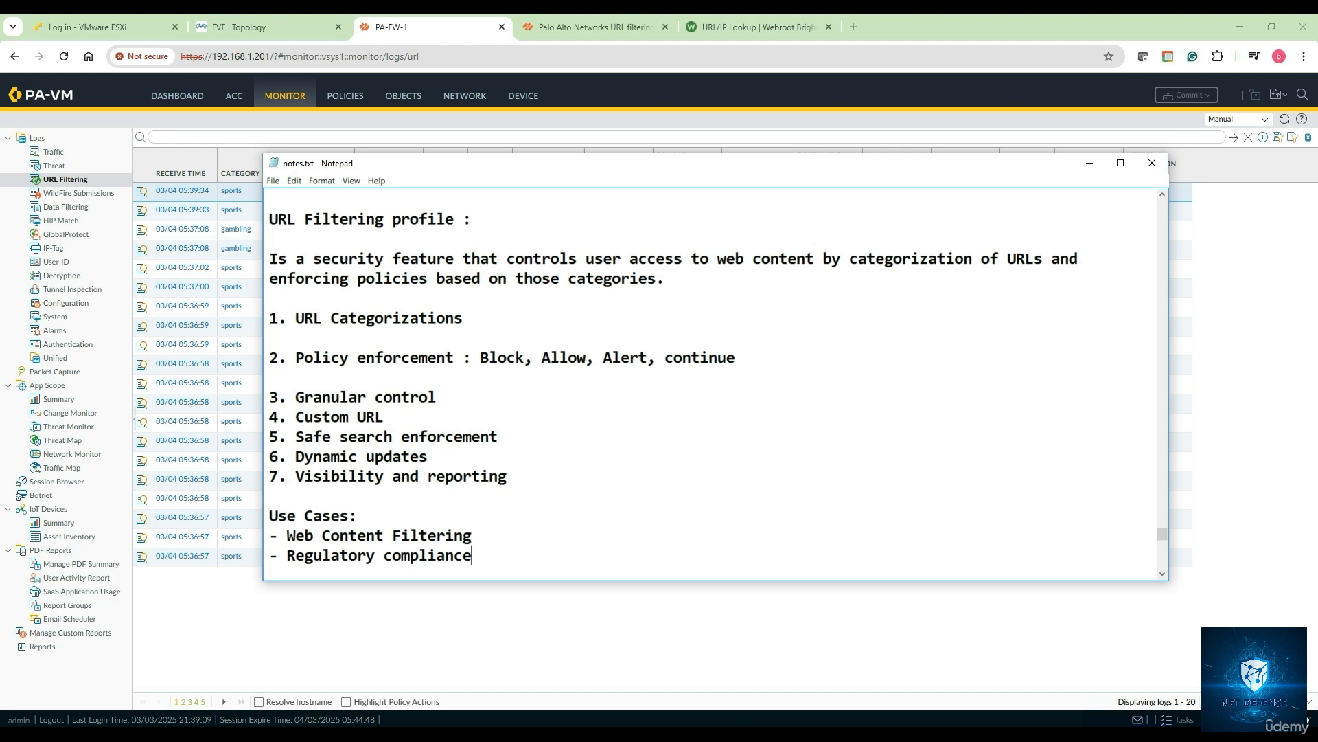
# - Add '- Productivity management' and an equals-sign divider line, then minimize Notepad
pyautogui.press('Return')
pyautogui.write('- ')
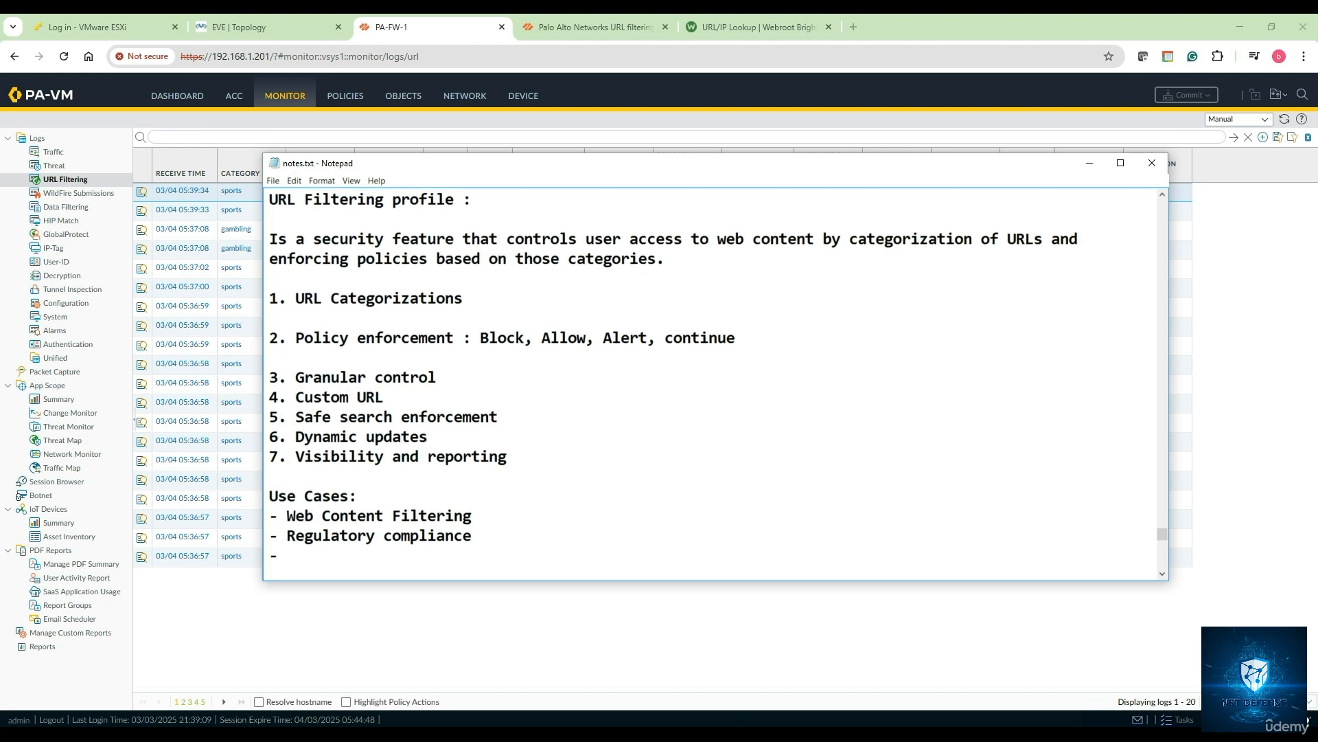
pyautogui.write('Productivity management')
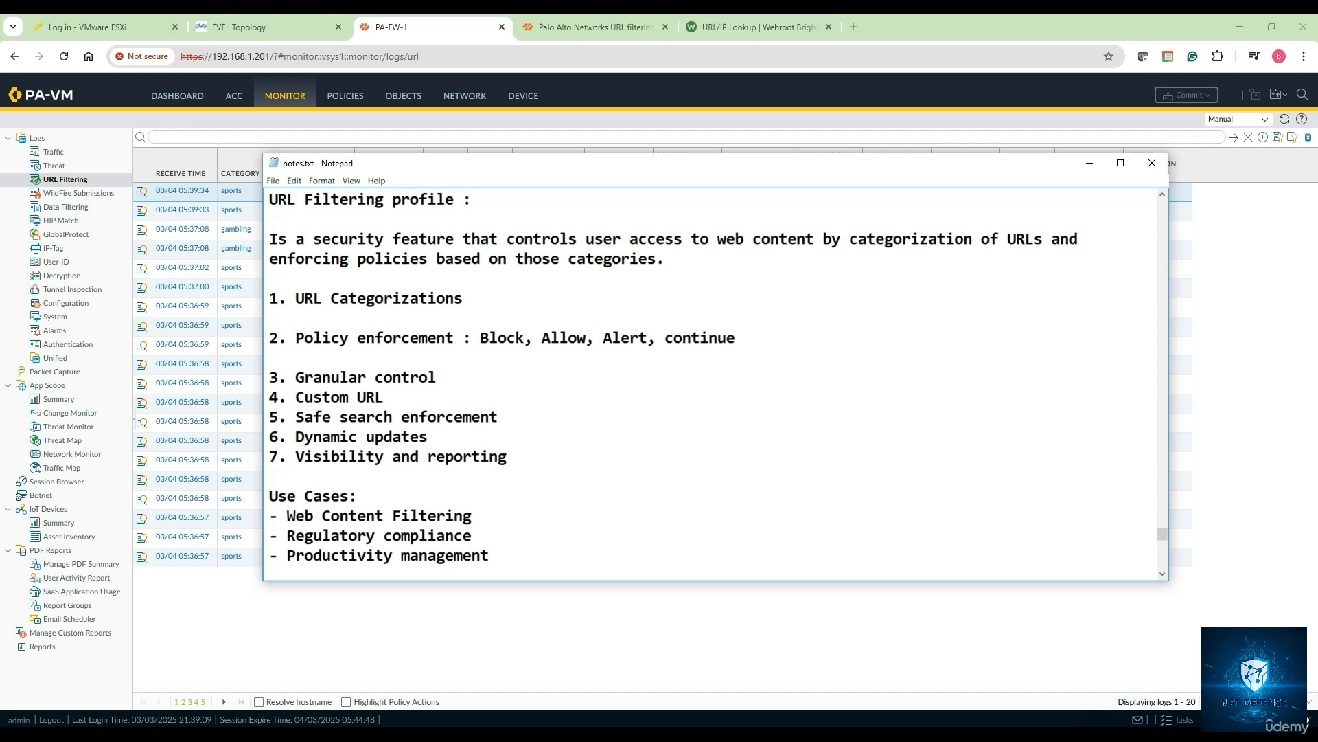
pyautogui.press('Return')
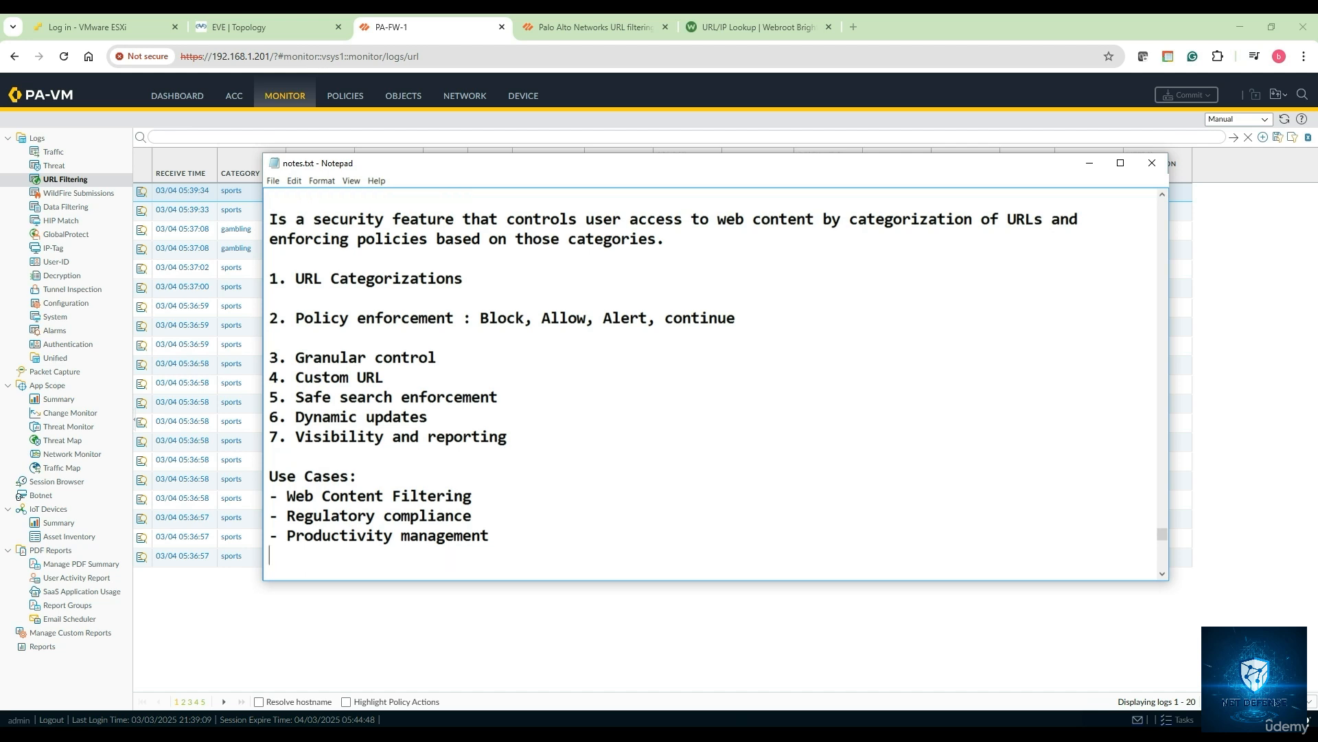
pyautogui.write('===============================================')
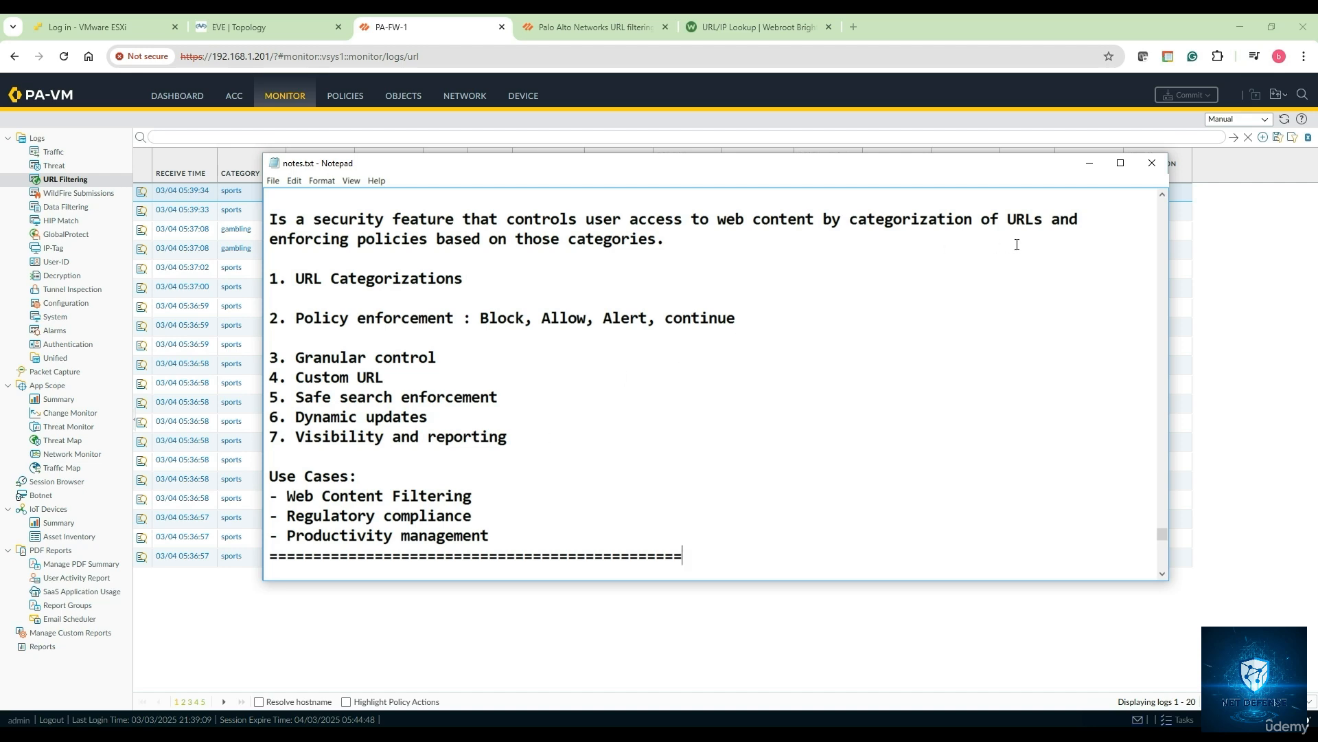
pyautogui.click(1089, 163)
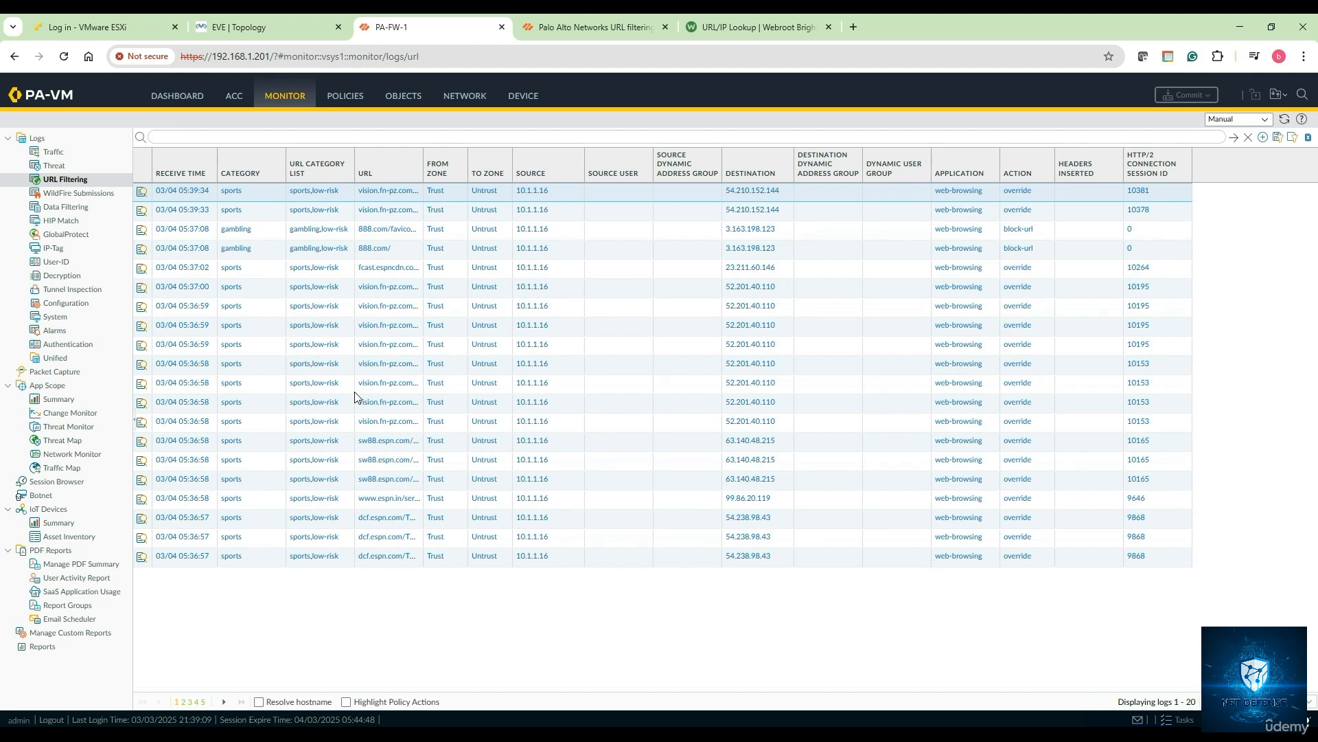